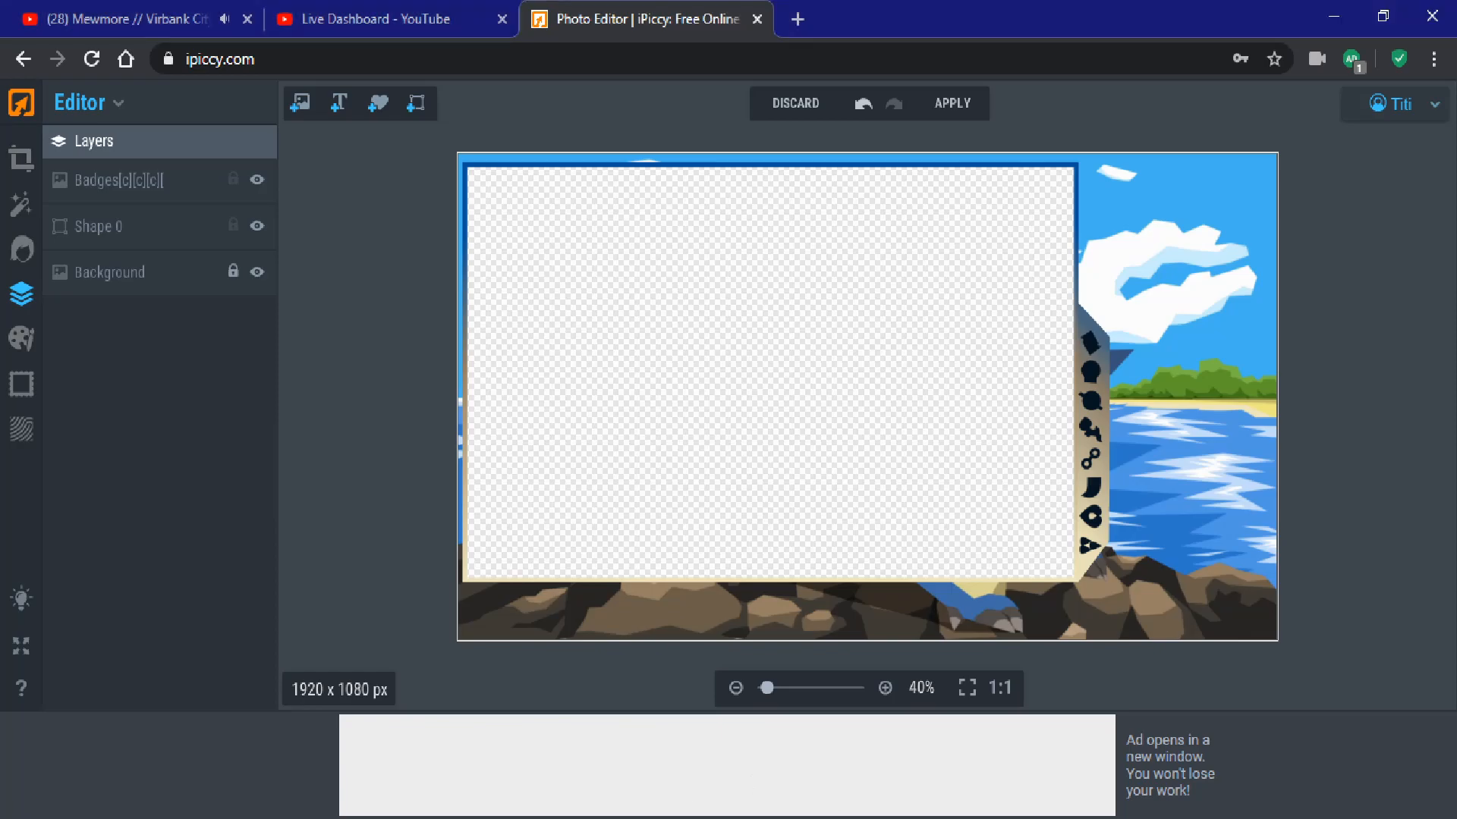
Step: Add a solid square geometric sticker over the shoreline beside the badge column and widen it into a rectangle
click(377, 106)
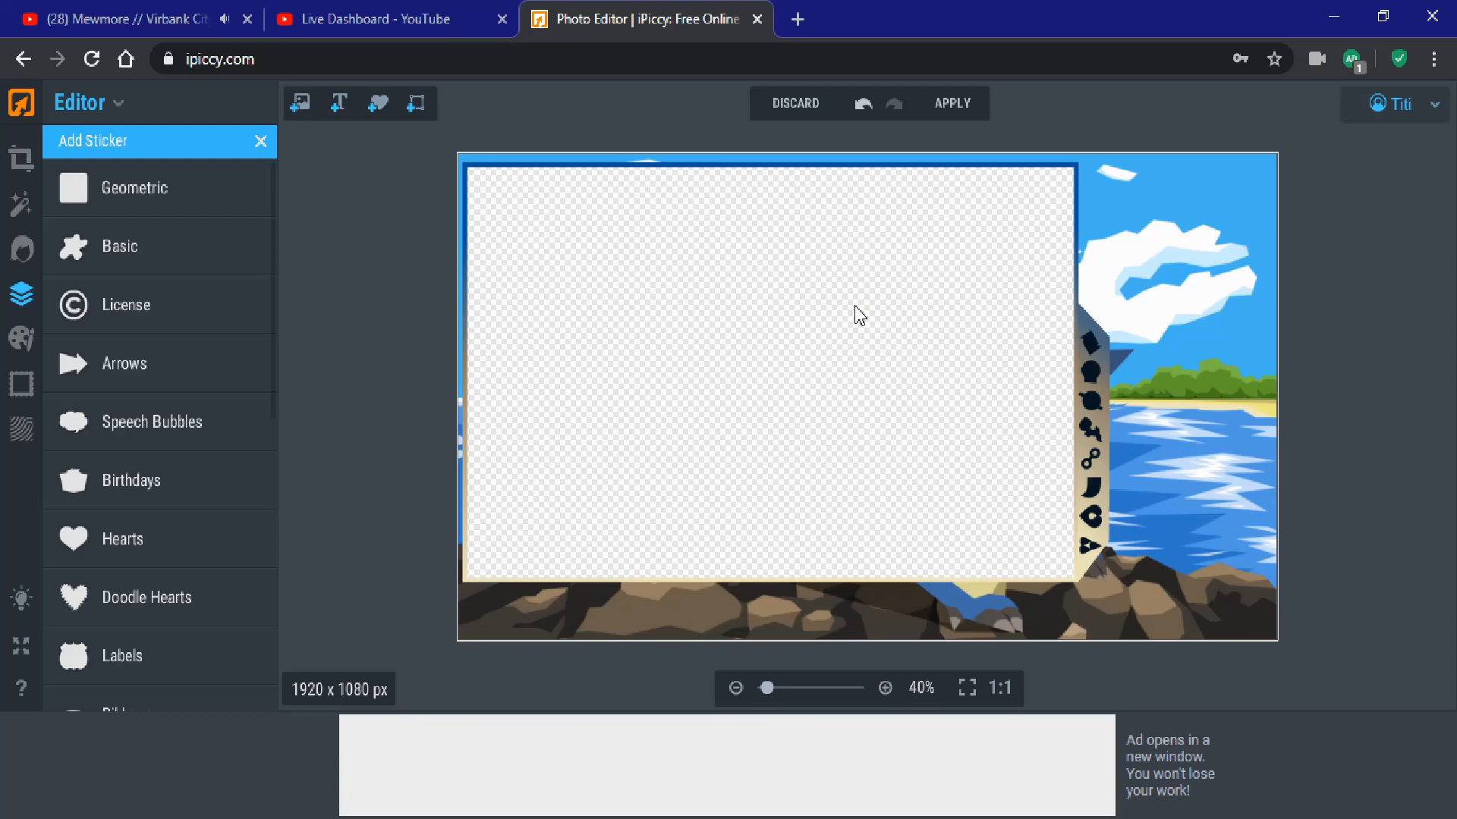
click(179, 188)
drag(95, 273, 1242, 391)
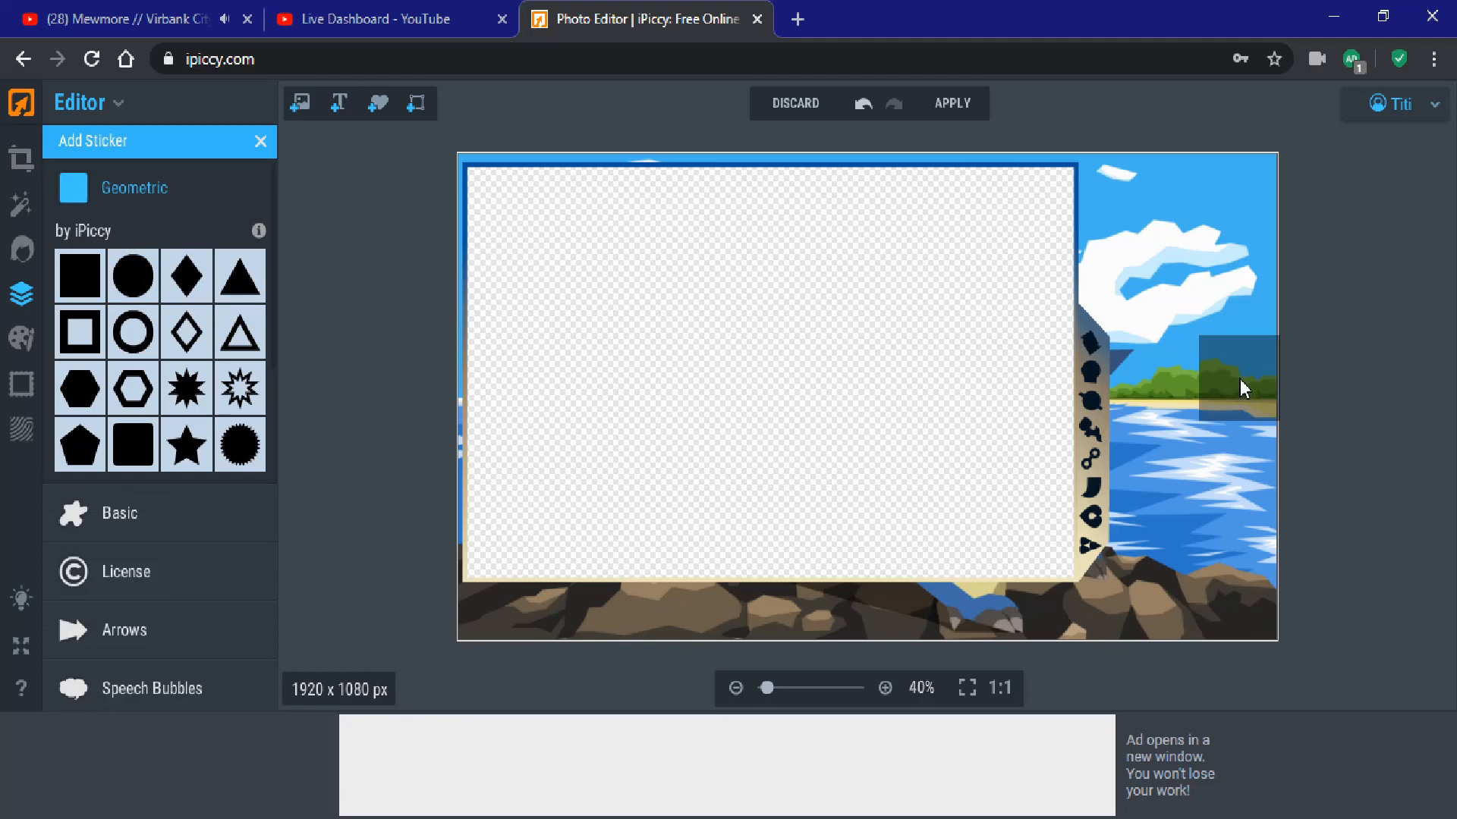
drag(1239, 379, 1240, 380)
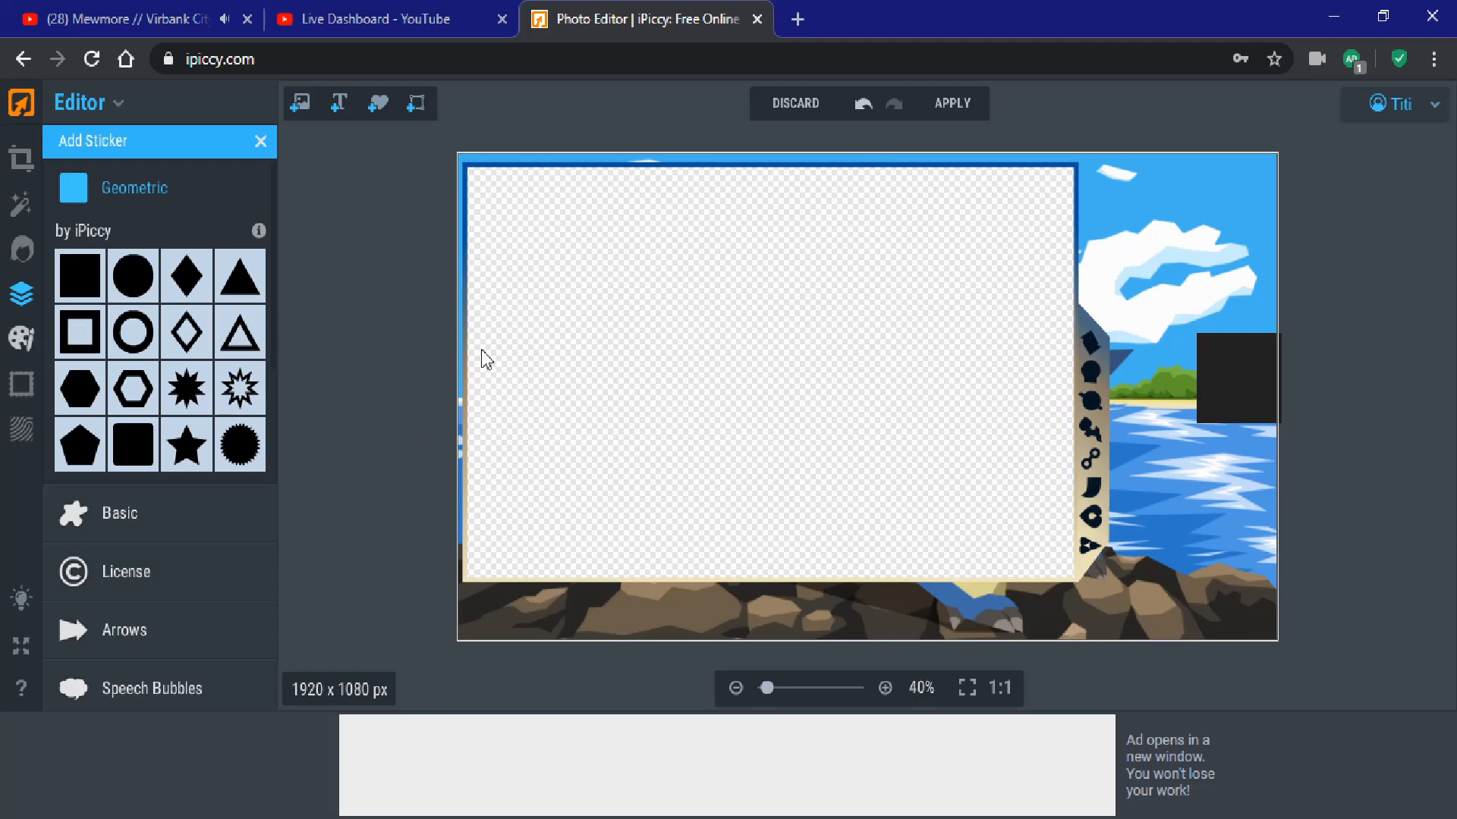
click(1243, 357)
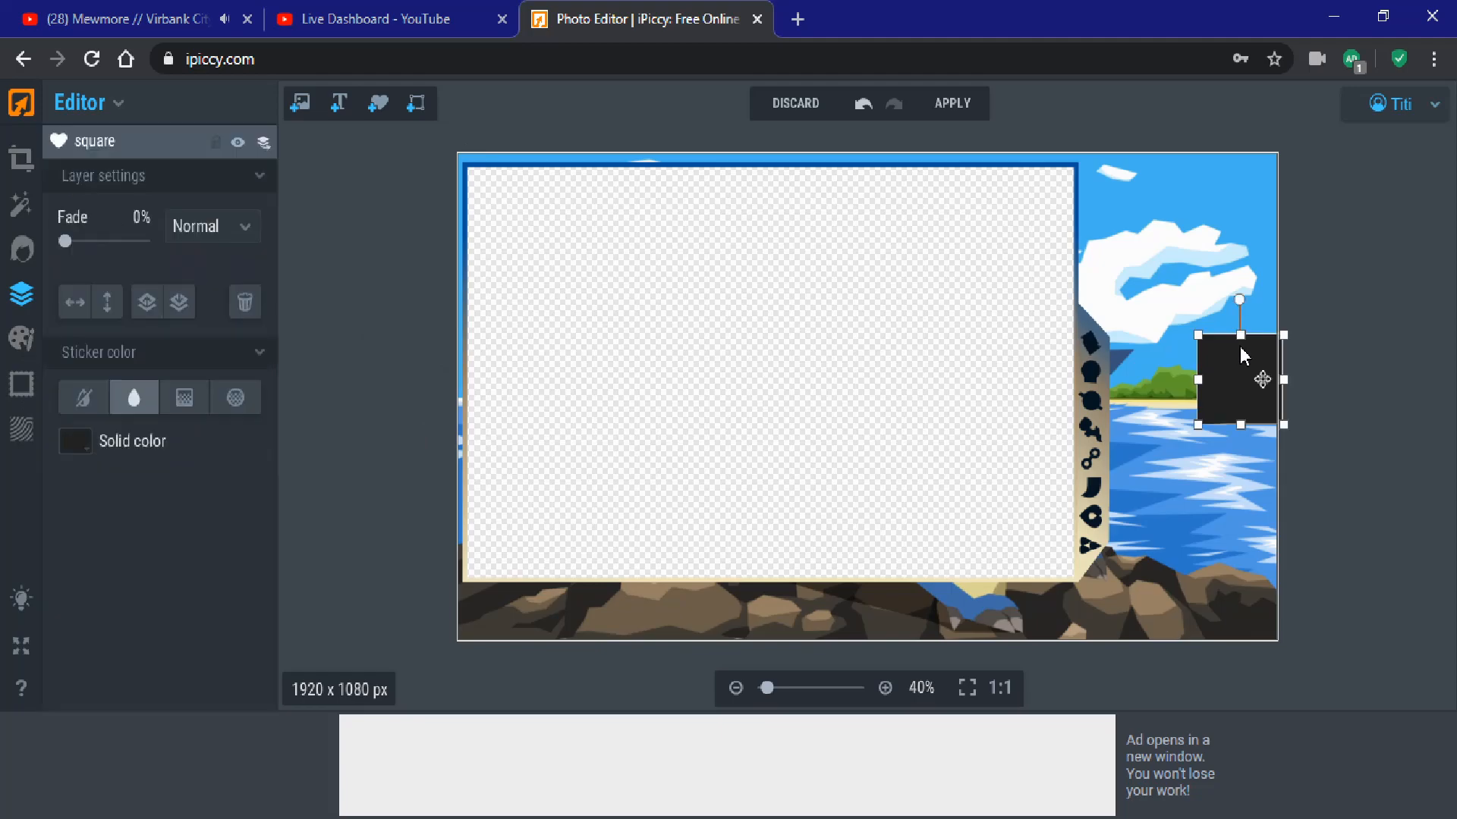
drag(1244, 357, 1219, 380)
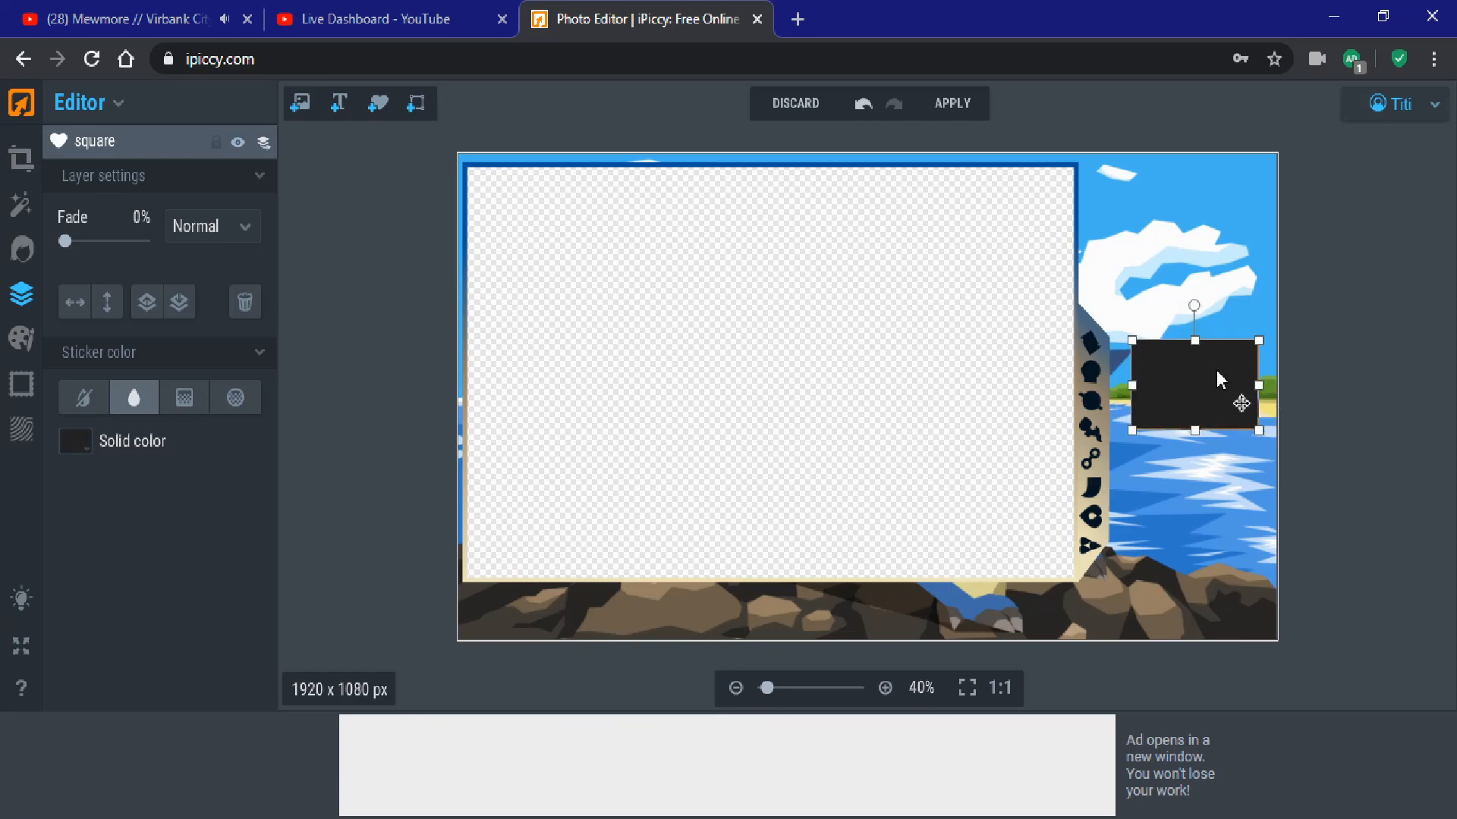
Step: Give the rectangle a linear gradient fill and sample its starting color from a dark badge silhouette
click(186, 401)
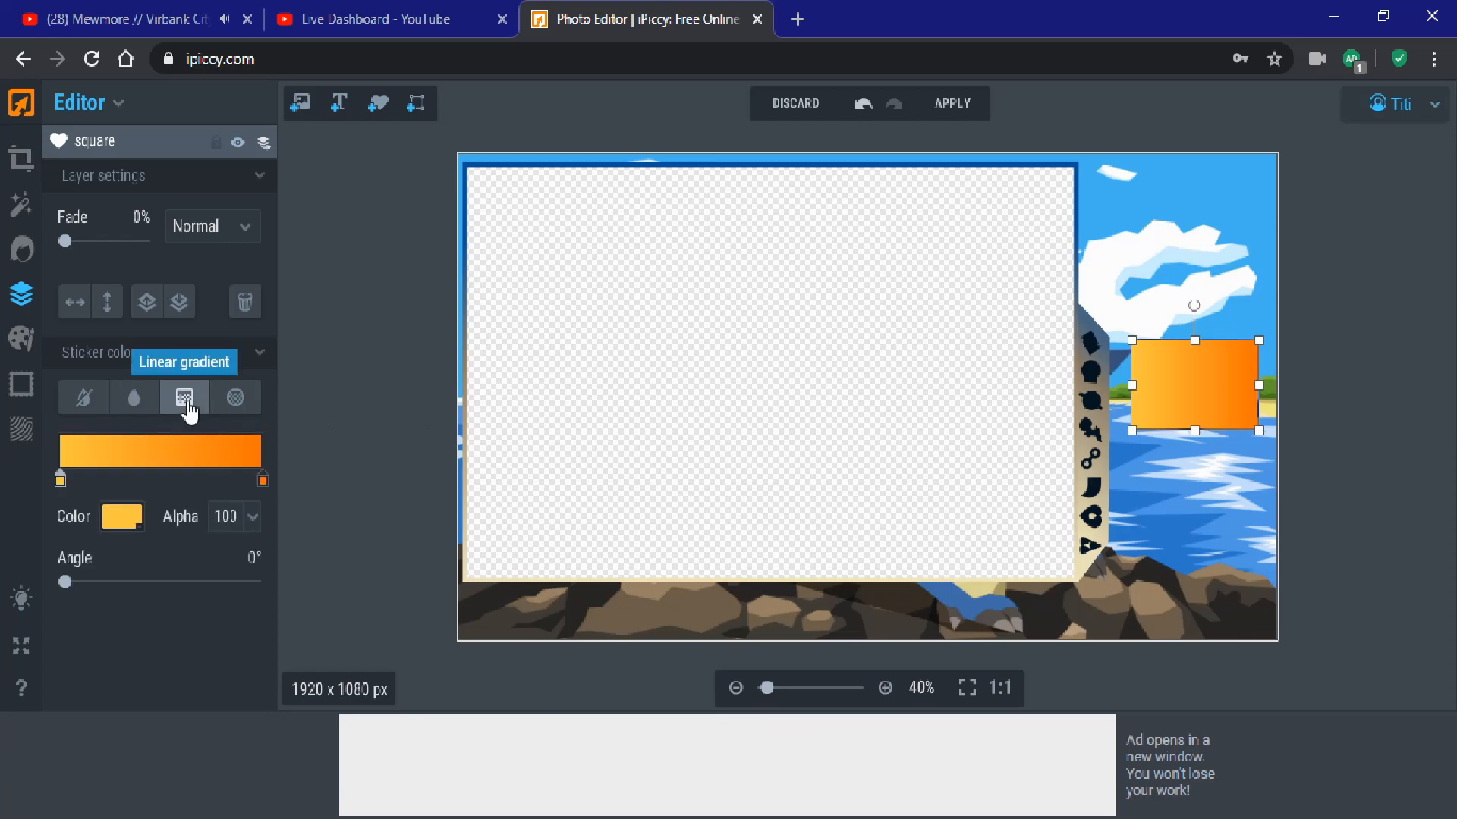
click(125, 519)
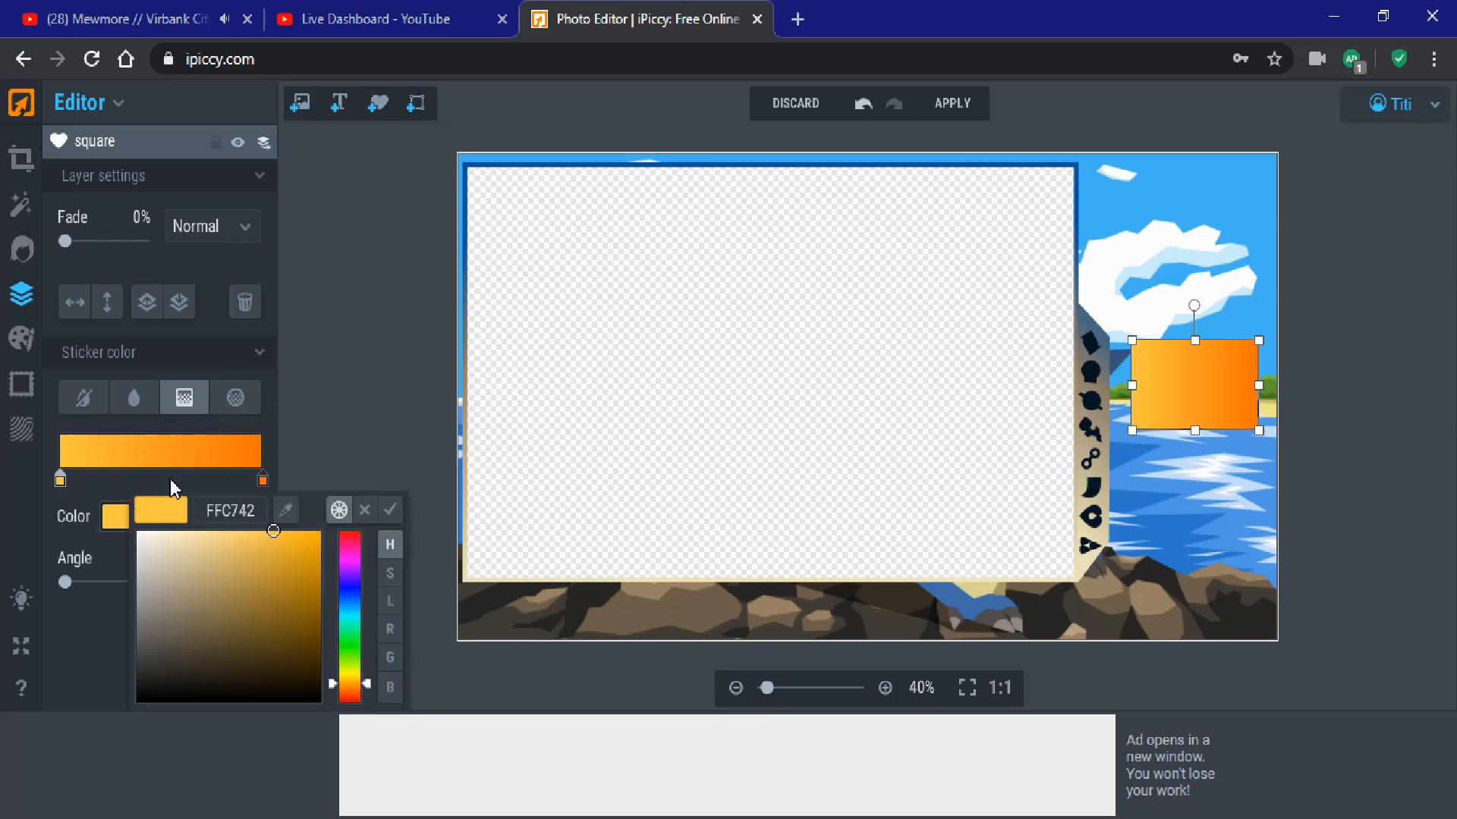
click(286, 510)
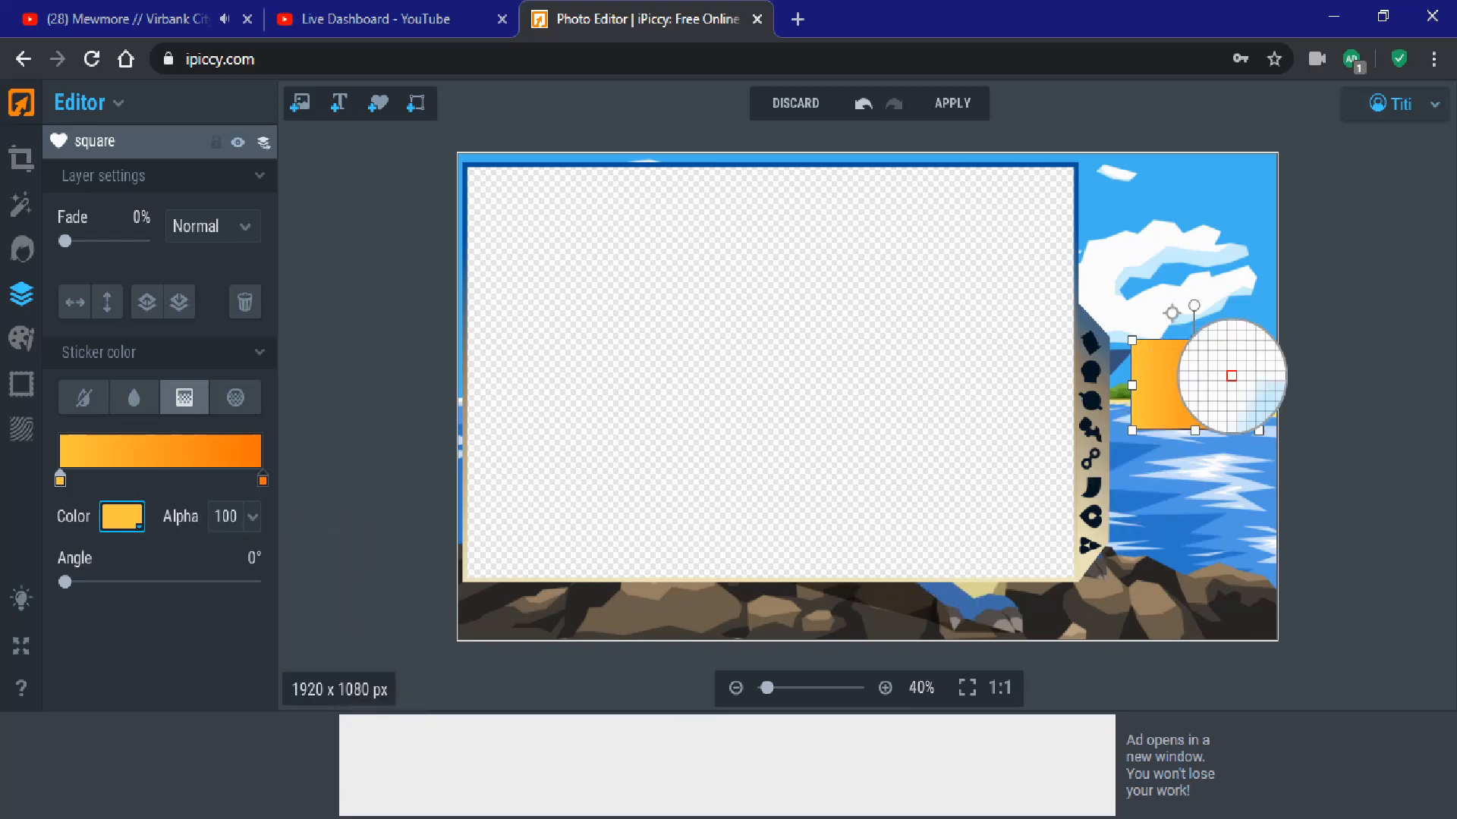
click(1147, 436)
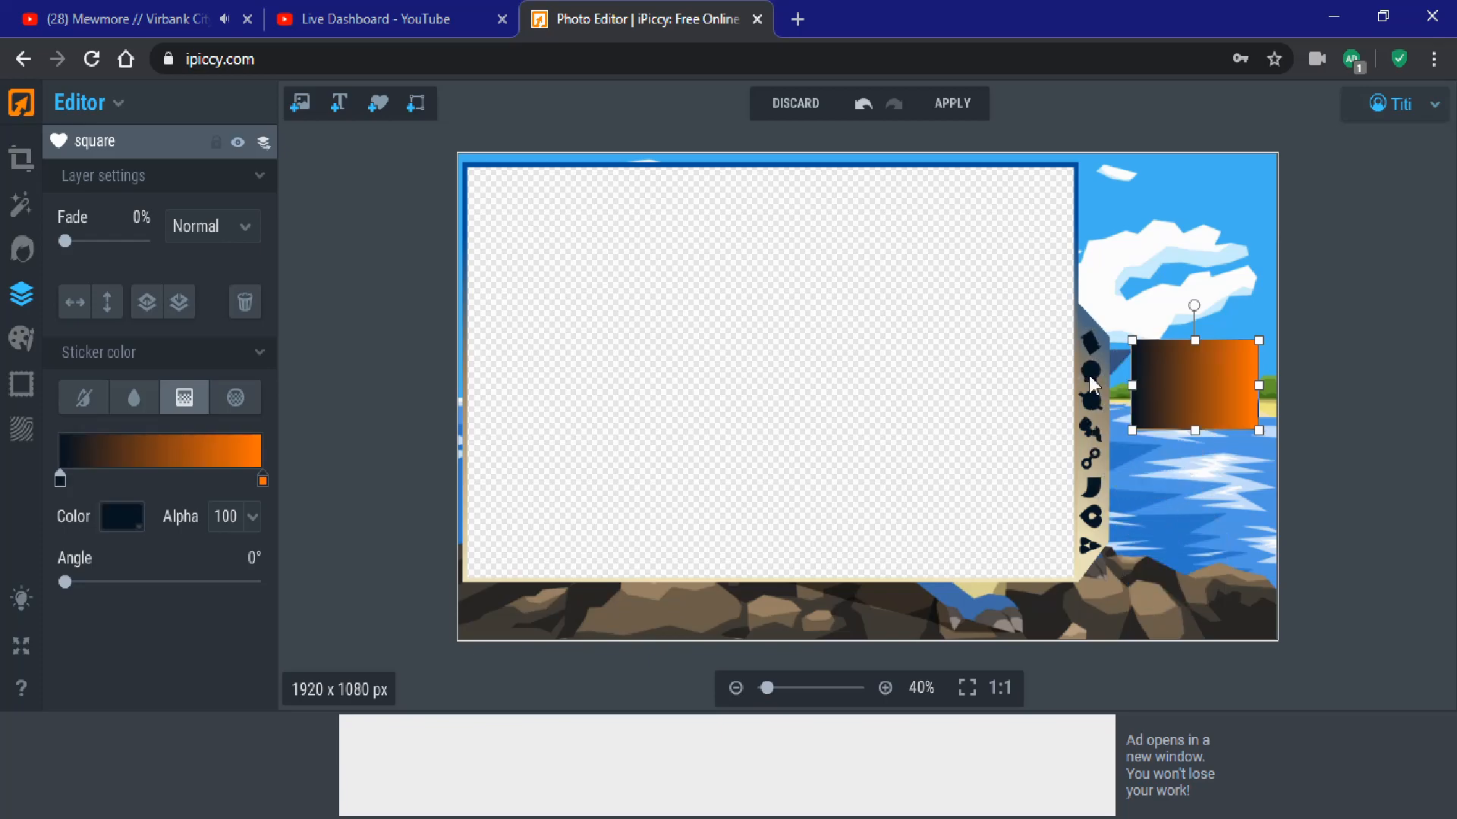
Step: Sample the badges' dark navy for the rectangle gradient's end color and darken it to 01090F
click(263, 480)
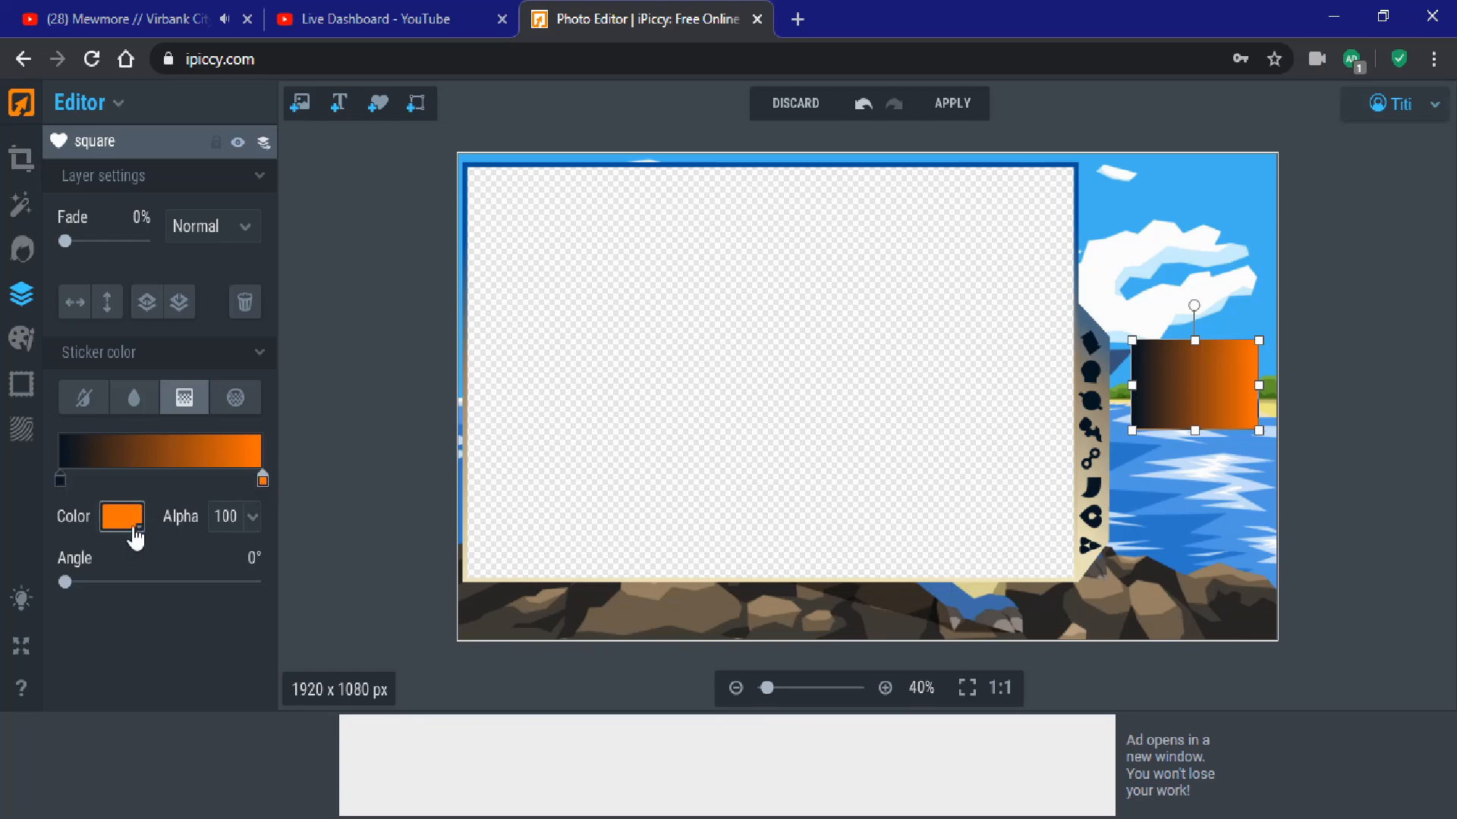
click(263, 478)
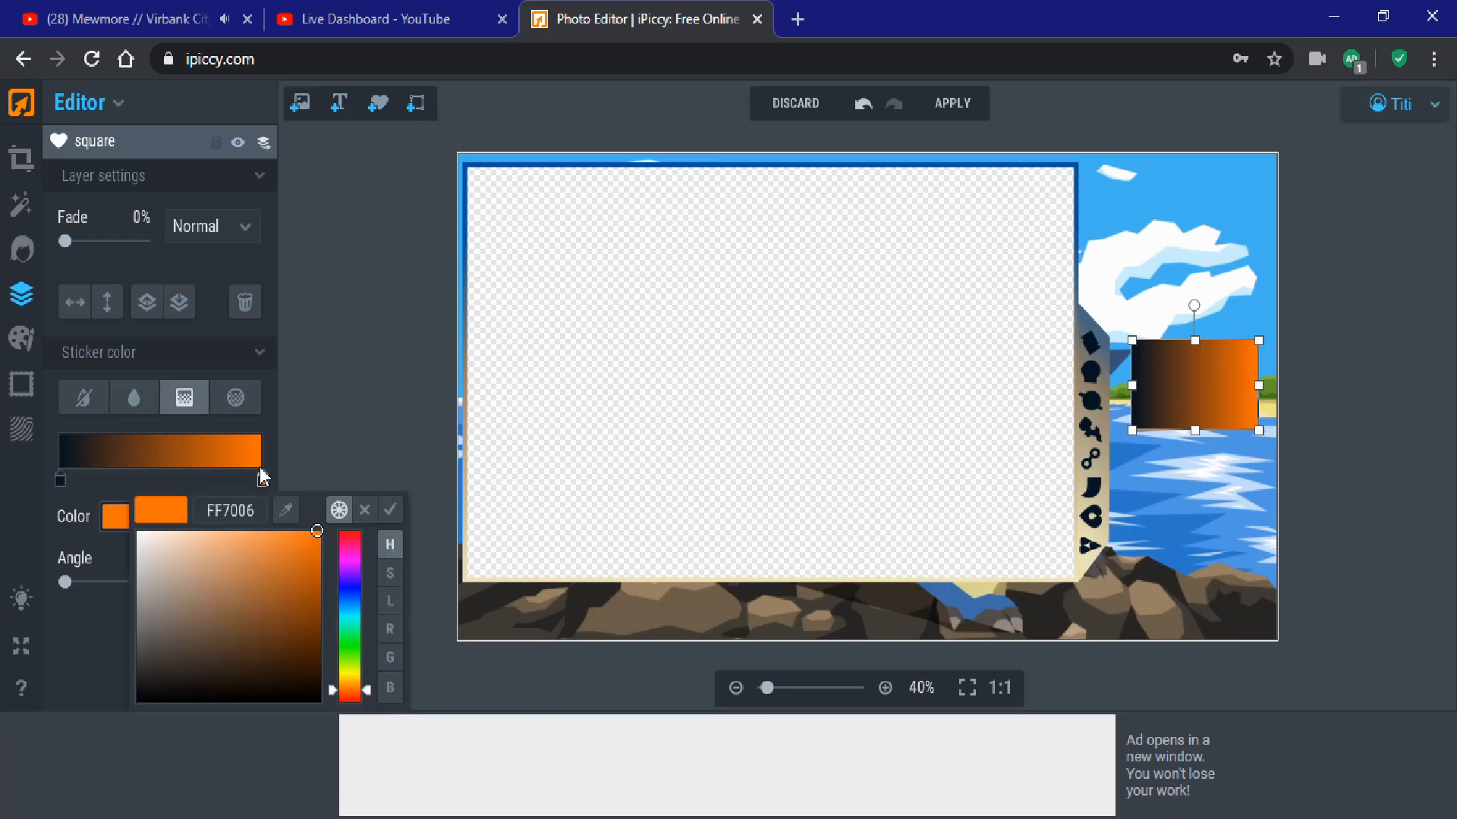
click(288, 511)
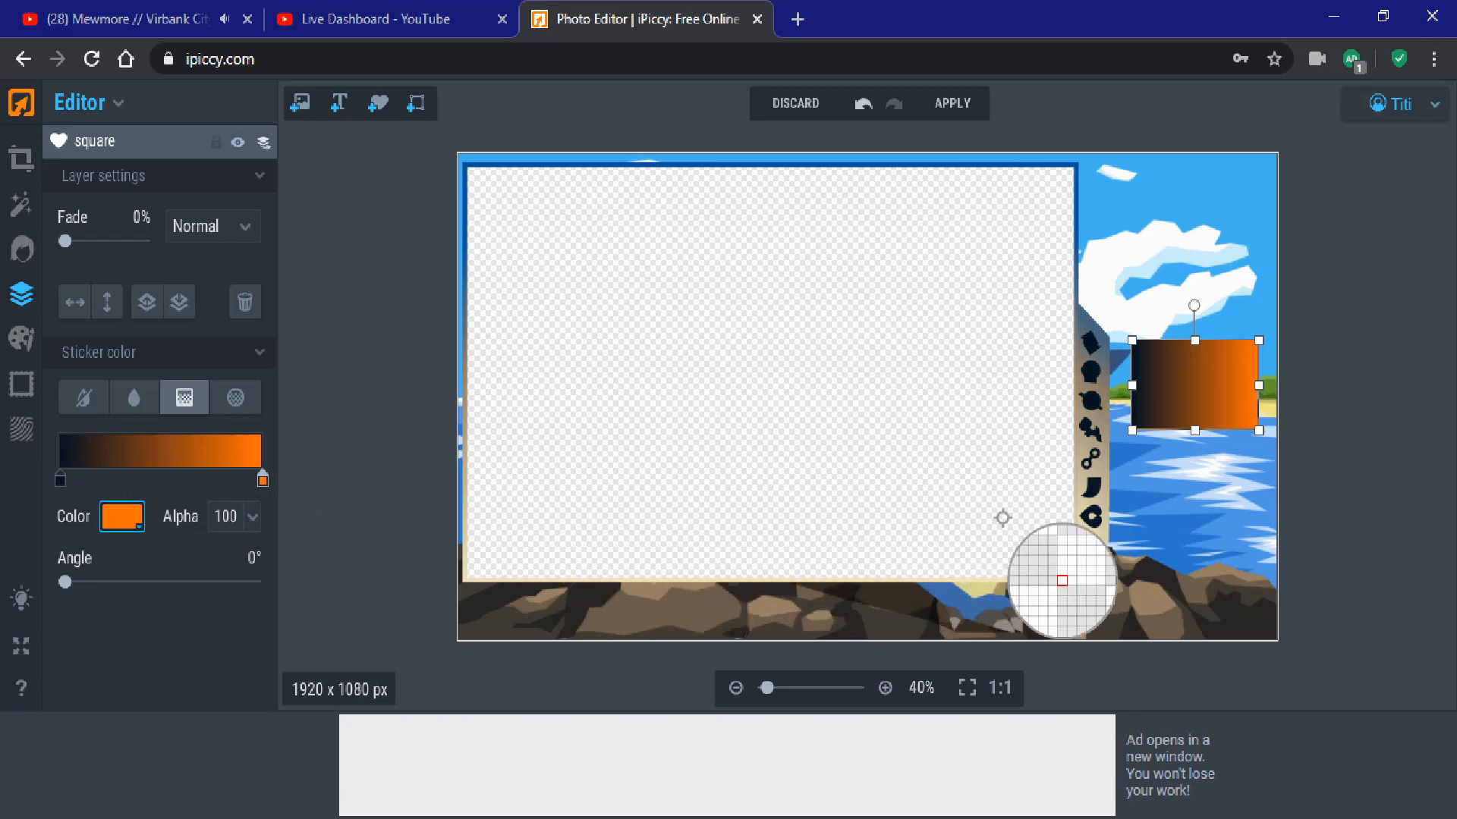
click(1152, 548)
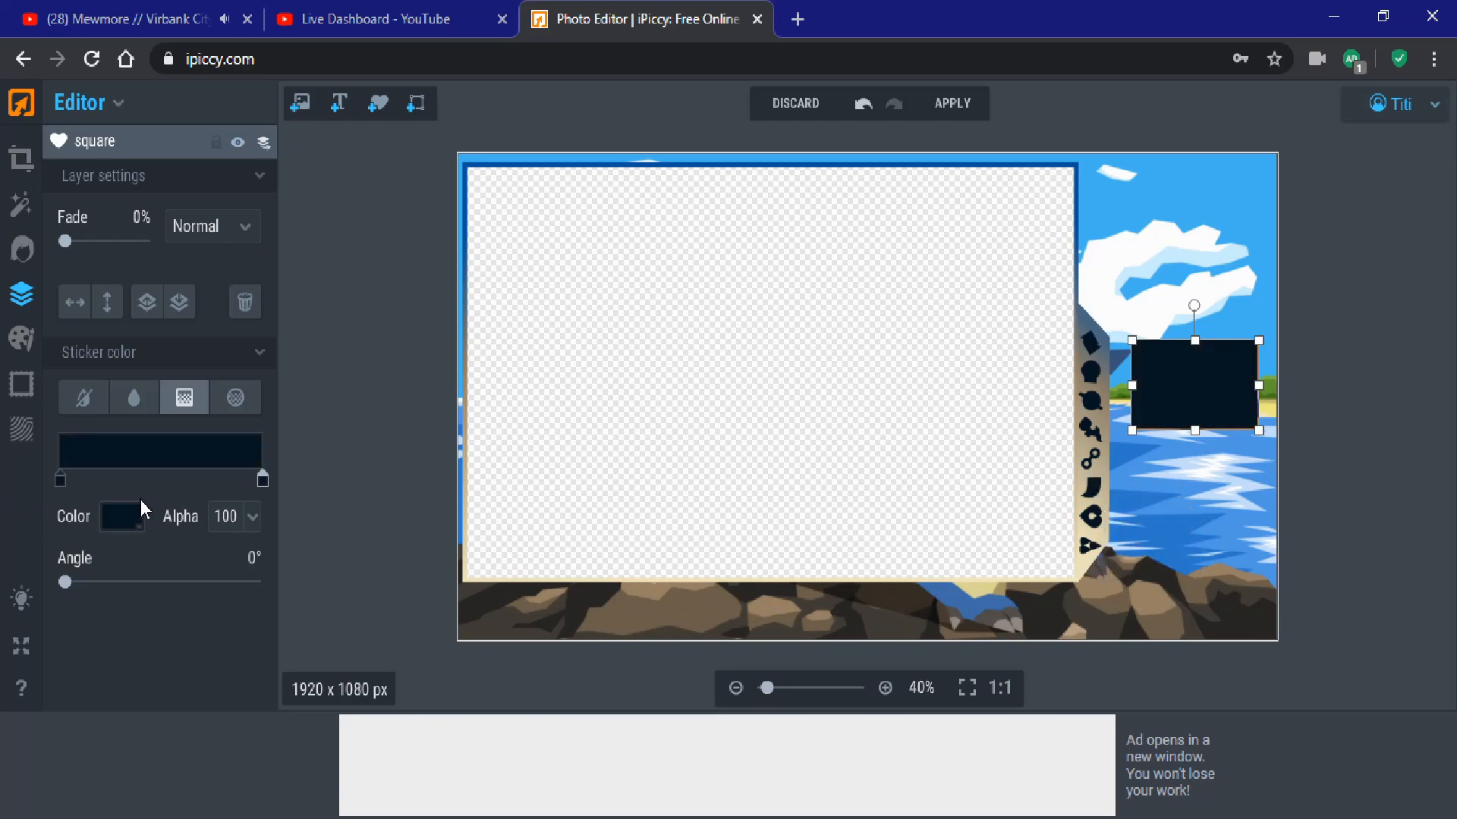
click(125, 524)
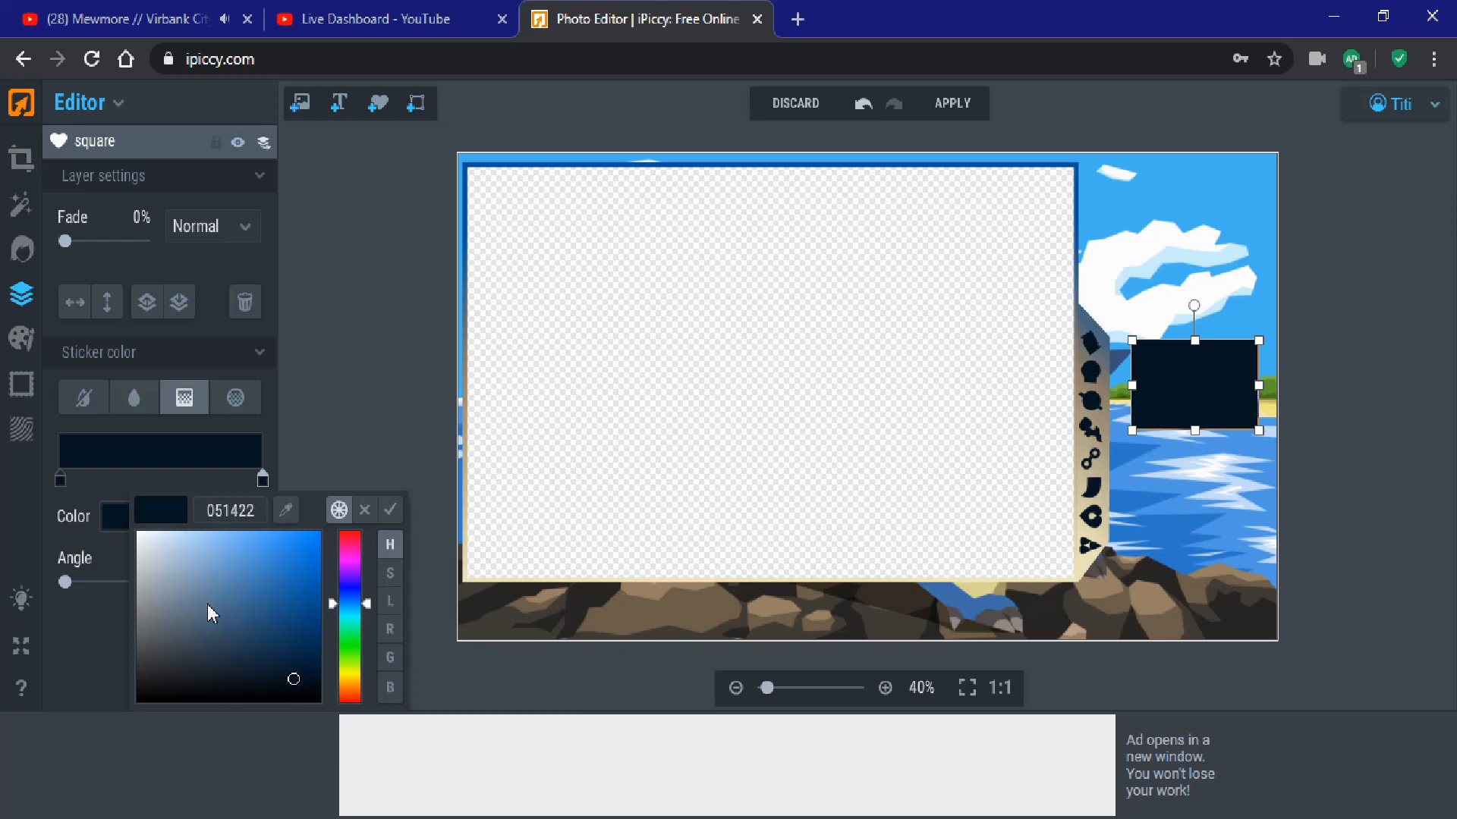
drag(299, 678, 304, 691)
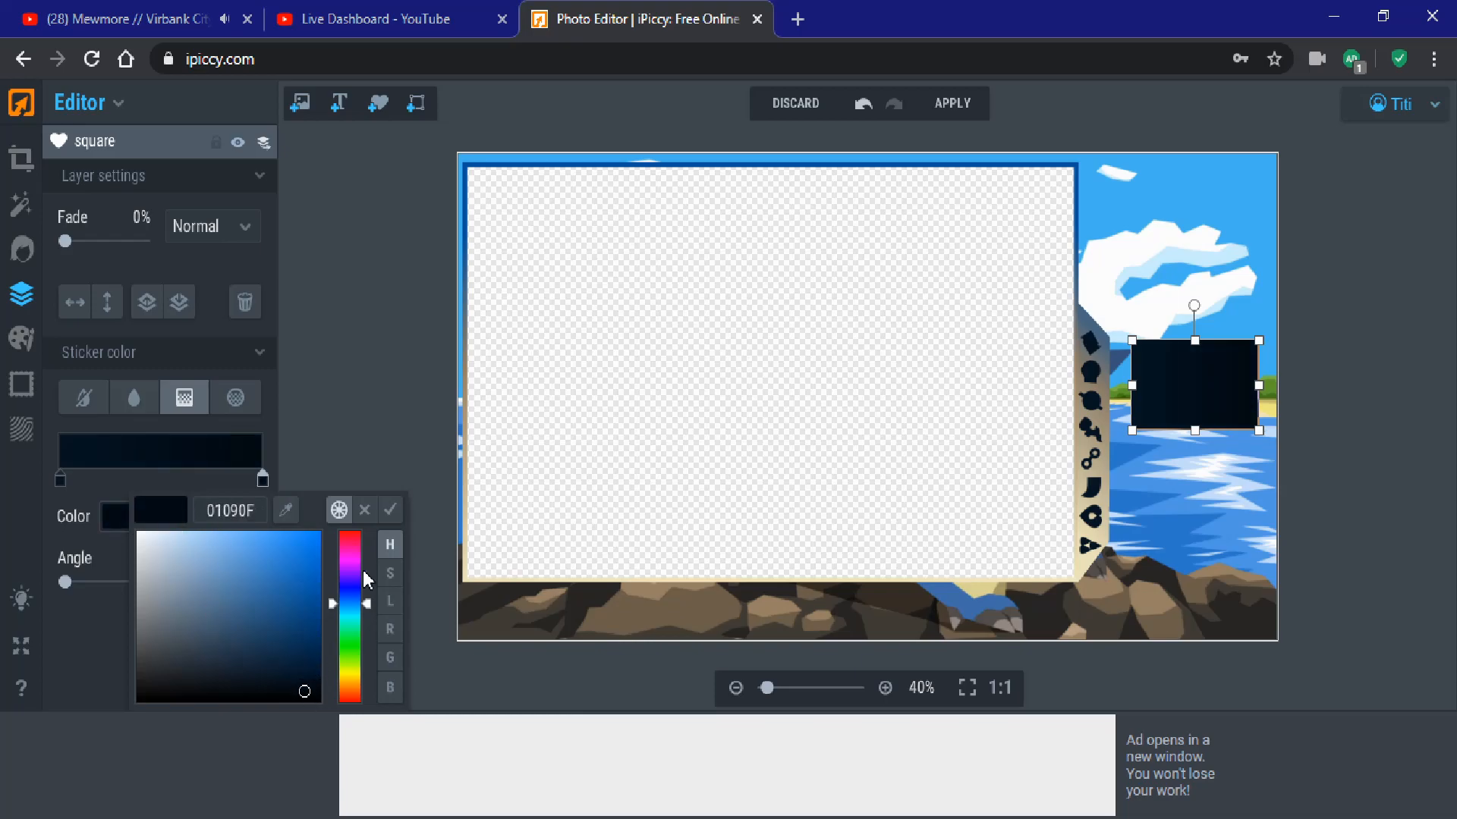
click(390, 509)
click(1202, 459)
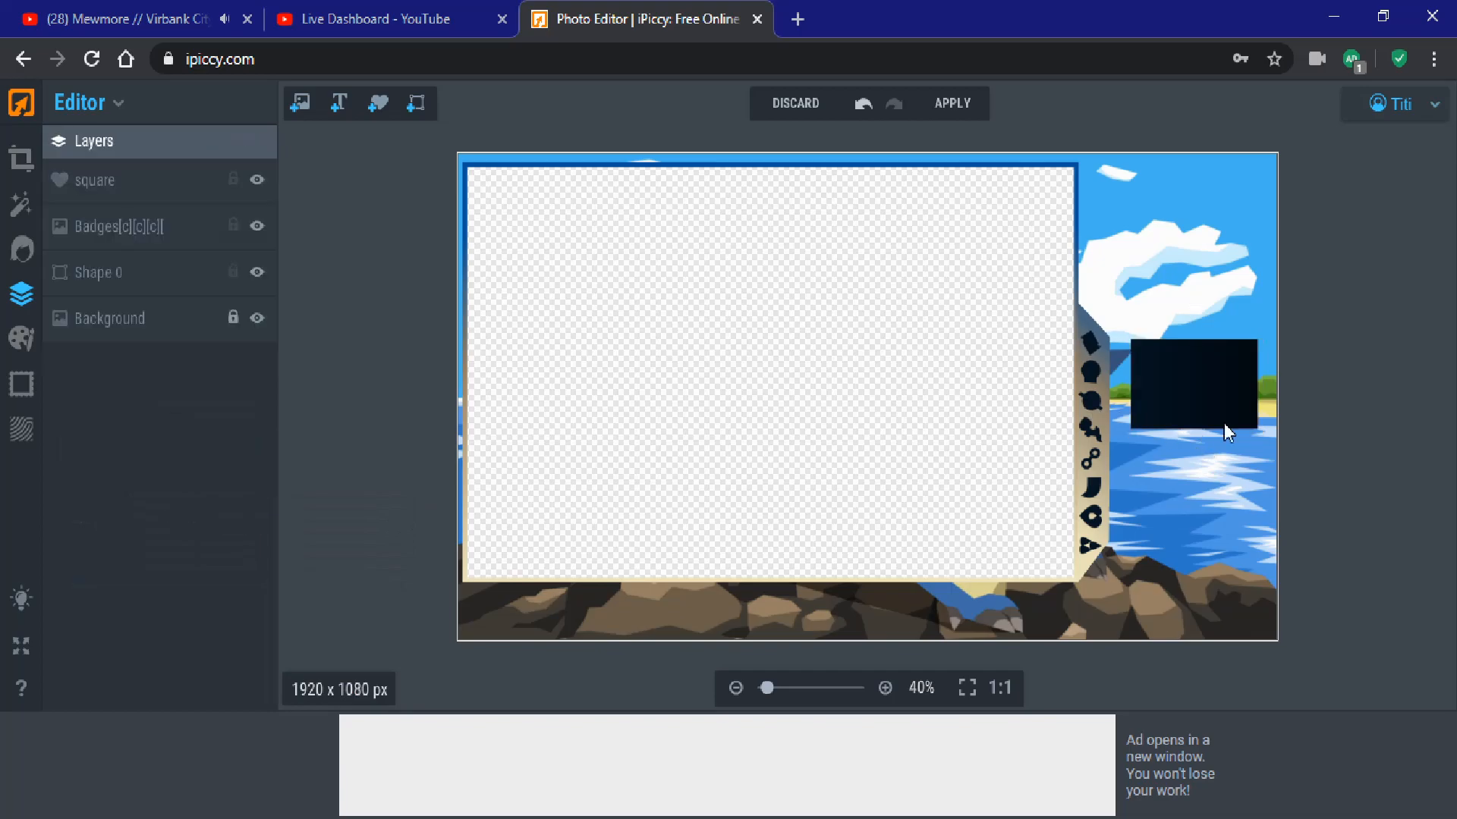
Step: Add the uploaded yellow Zapdos sprite to the overlay near the dark rectangle and select it
click(301, 104)
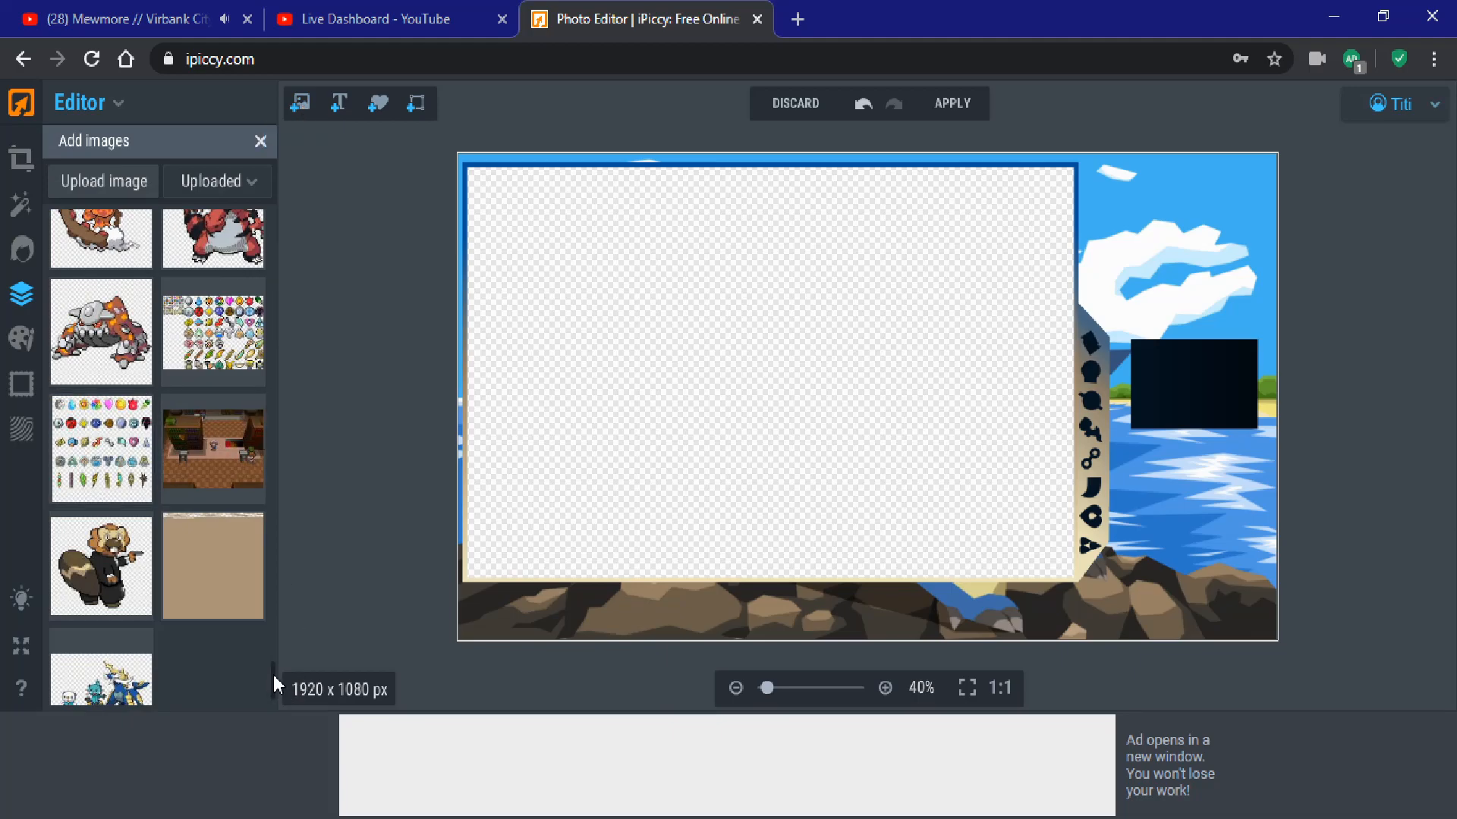
scroll(276, 675, up, 5)
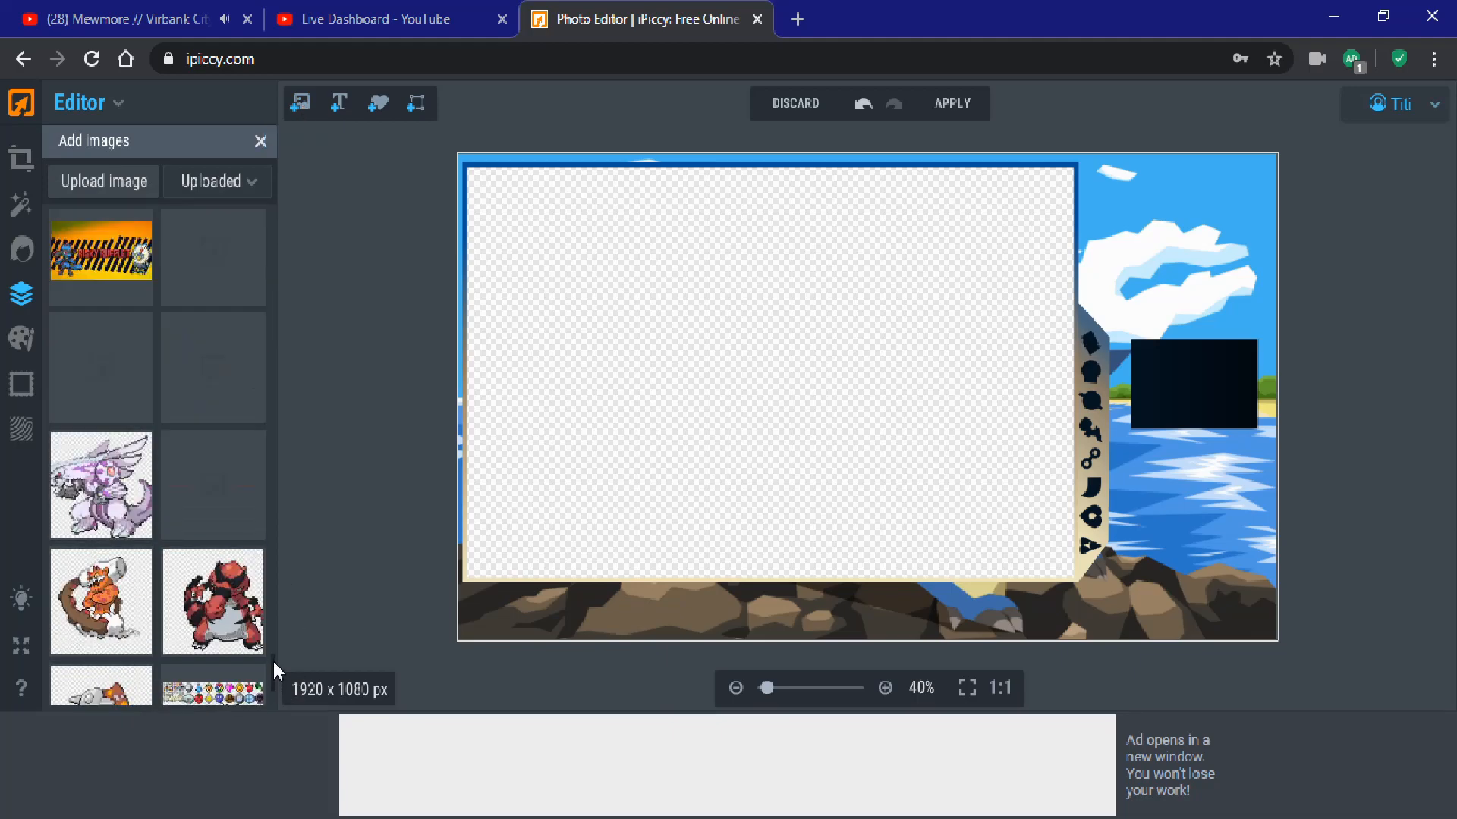
scroll(274, 662, up, 5)
scroll(273, 661, up, 3)
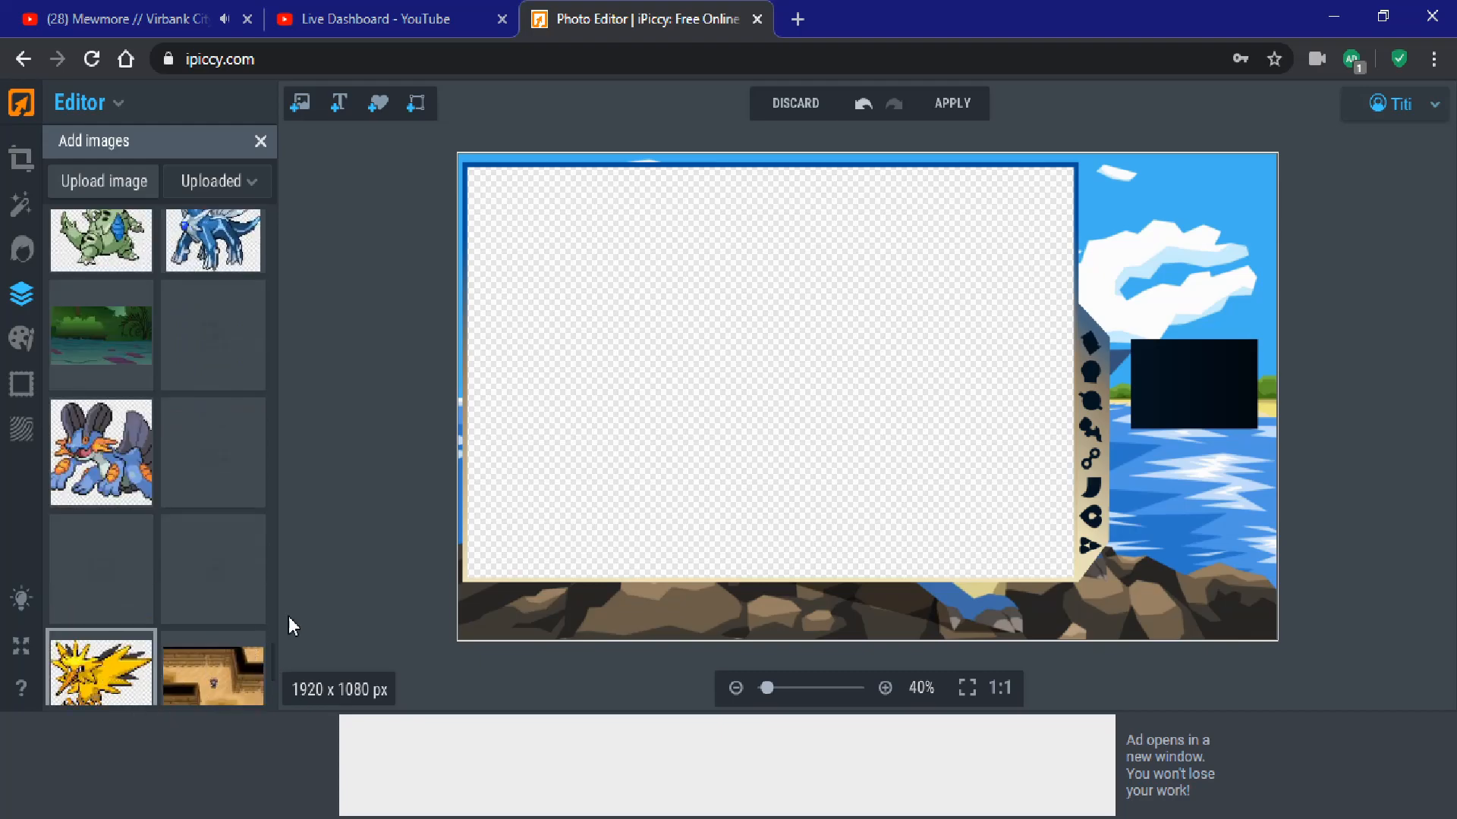
drag(436, 545, 1099, 408)
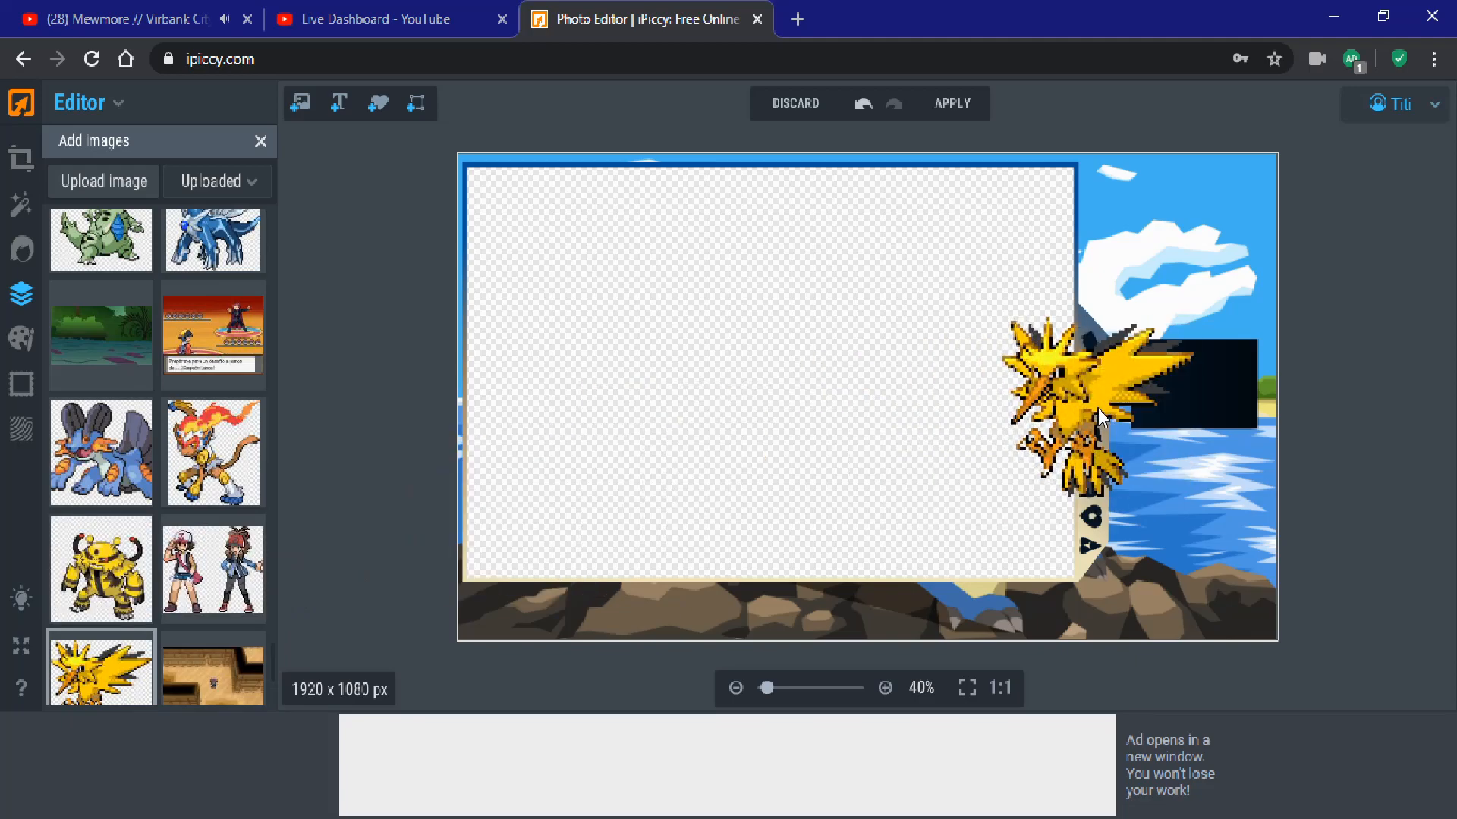
click(1098, 413)
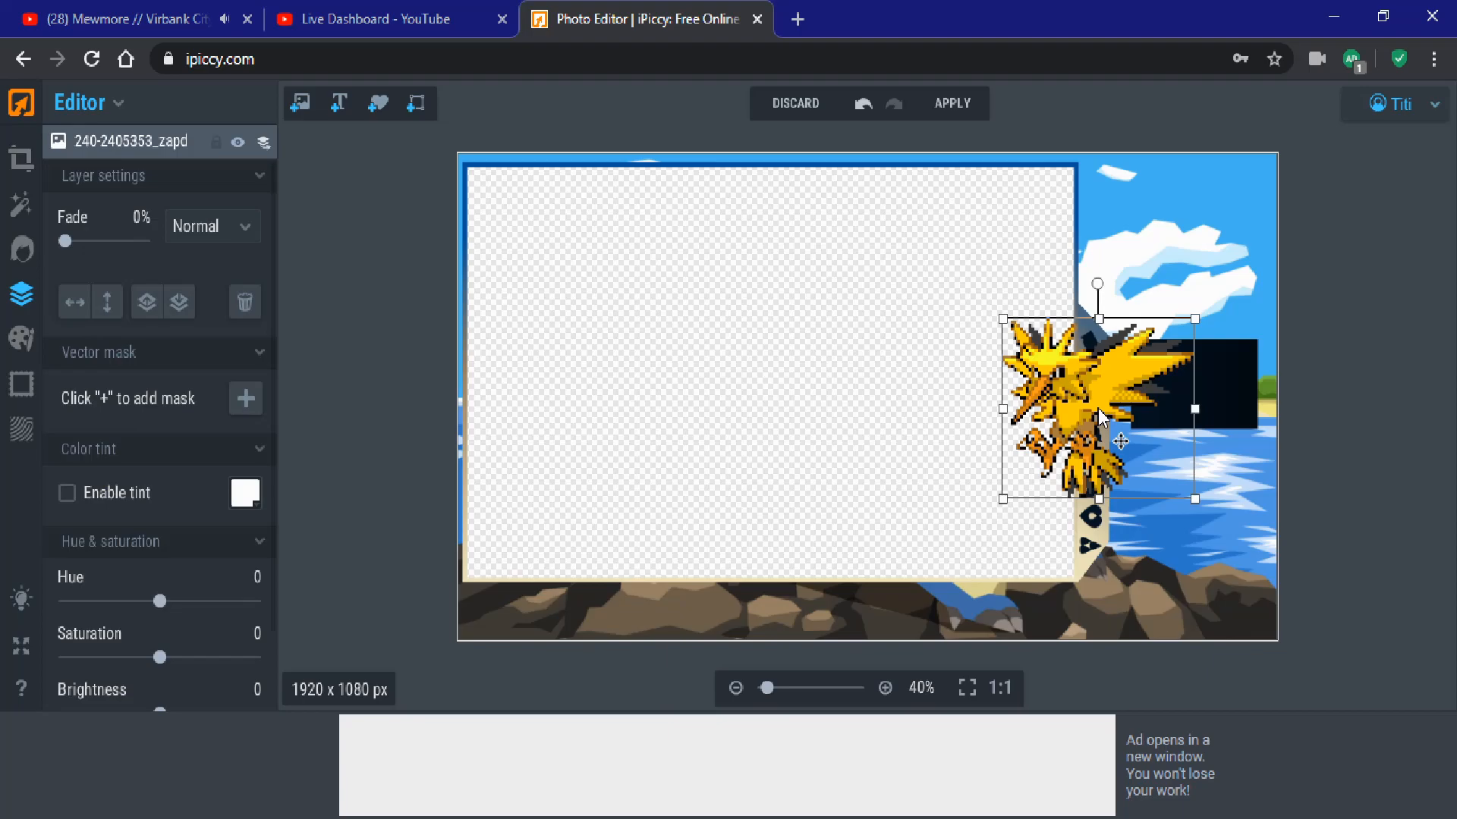
Step: Start a vector mask on the Zapdos sprite, trying the circle template and replacing it with the square one
click(246, 399)
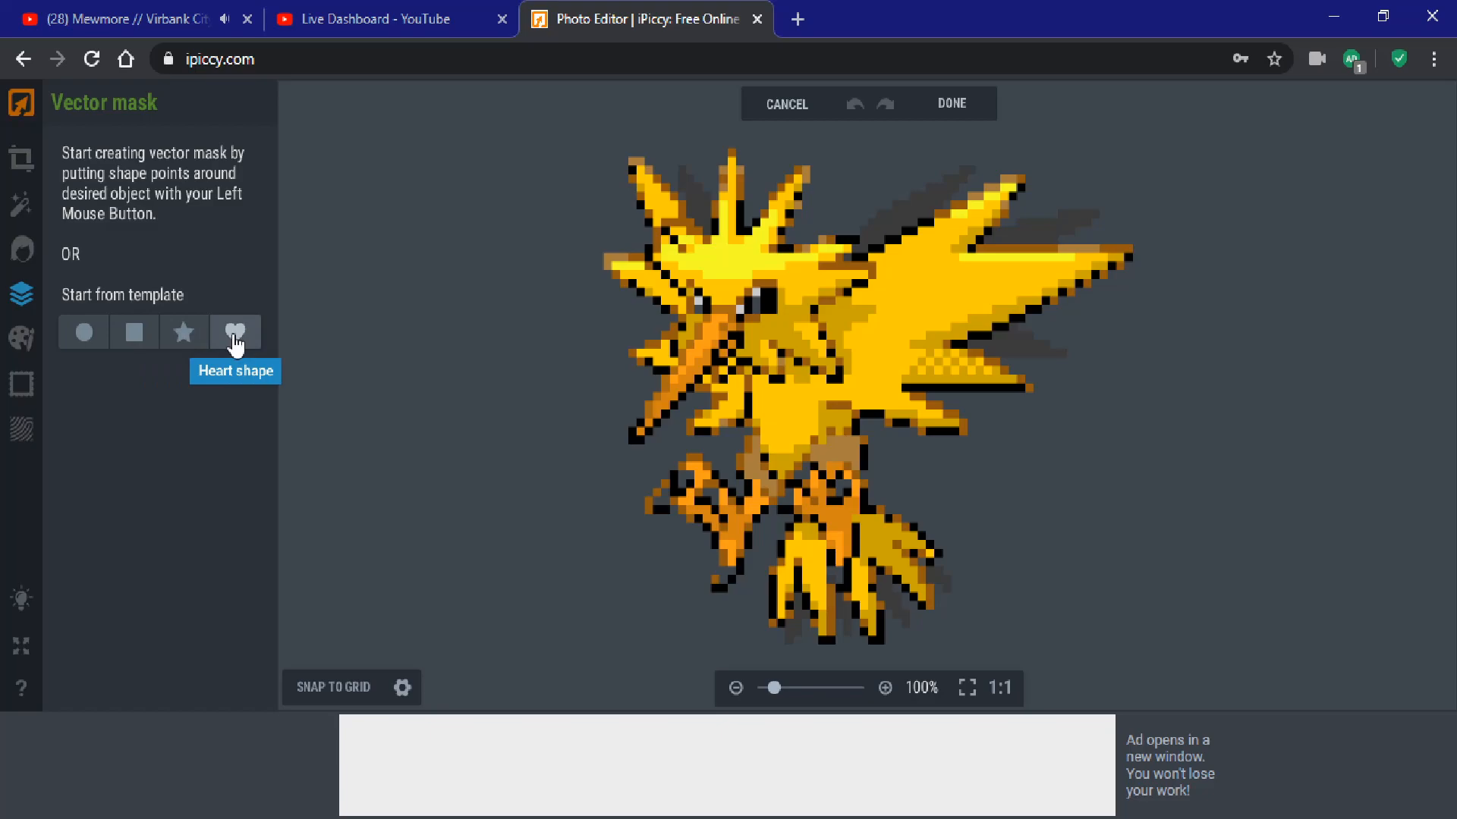
click(86, 334)
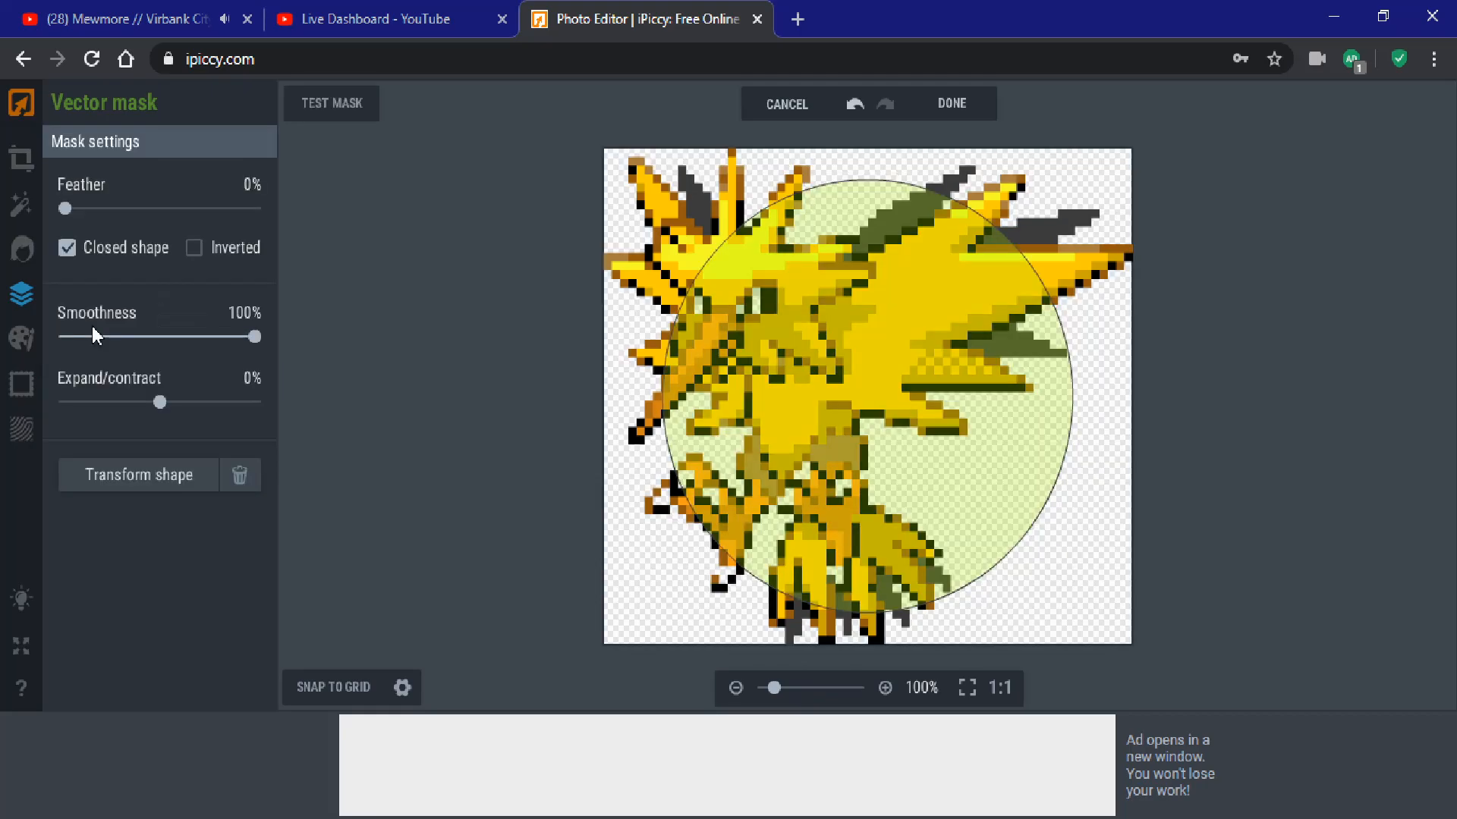
click(237, 482)
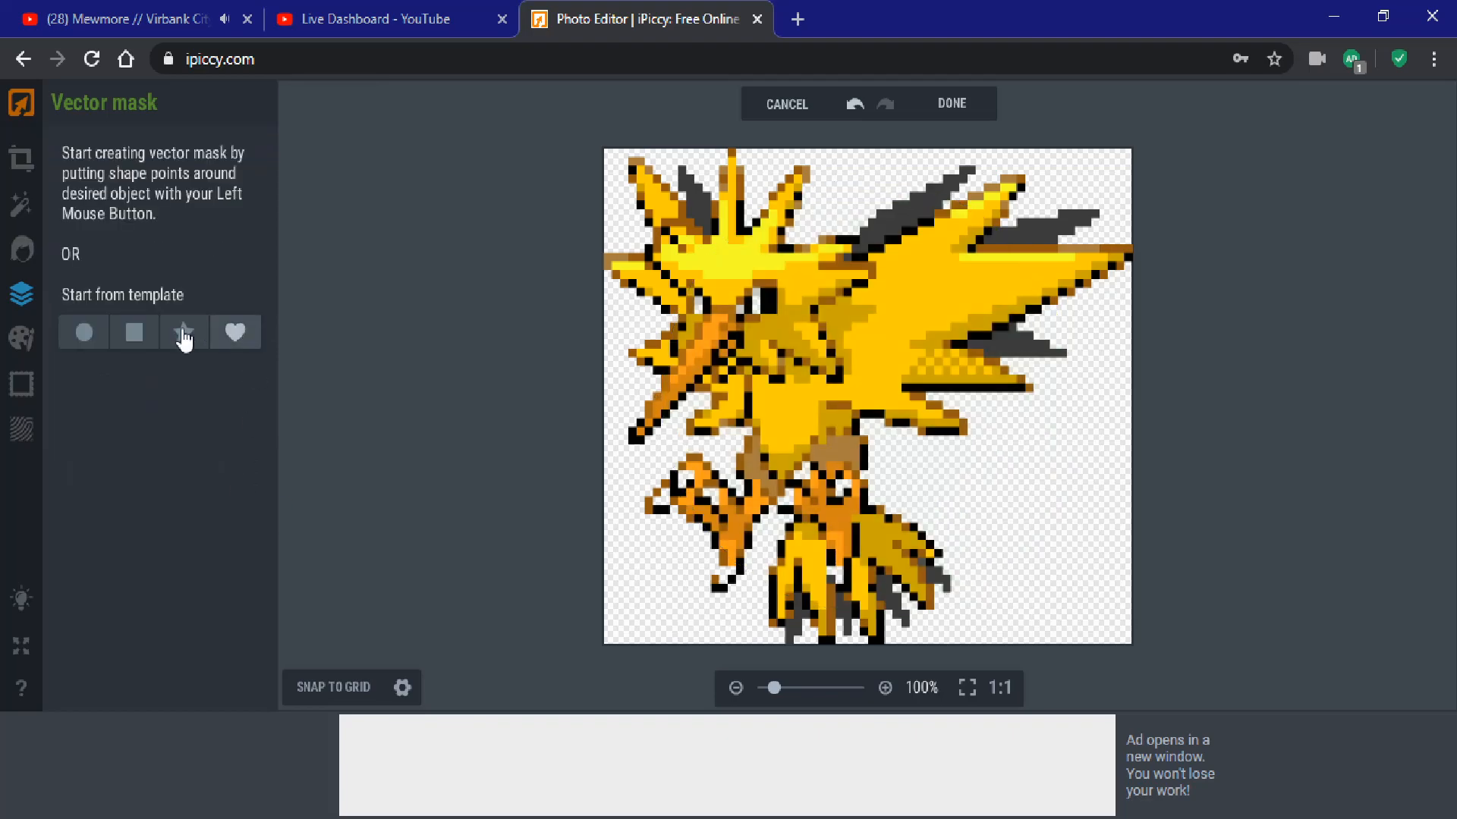
click(141, 336)
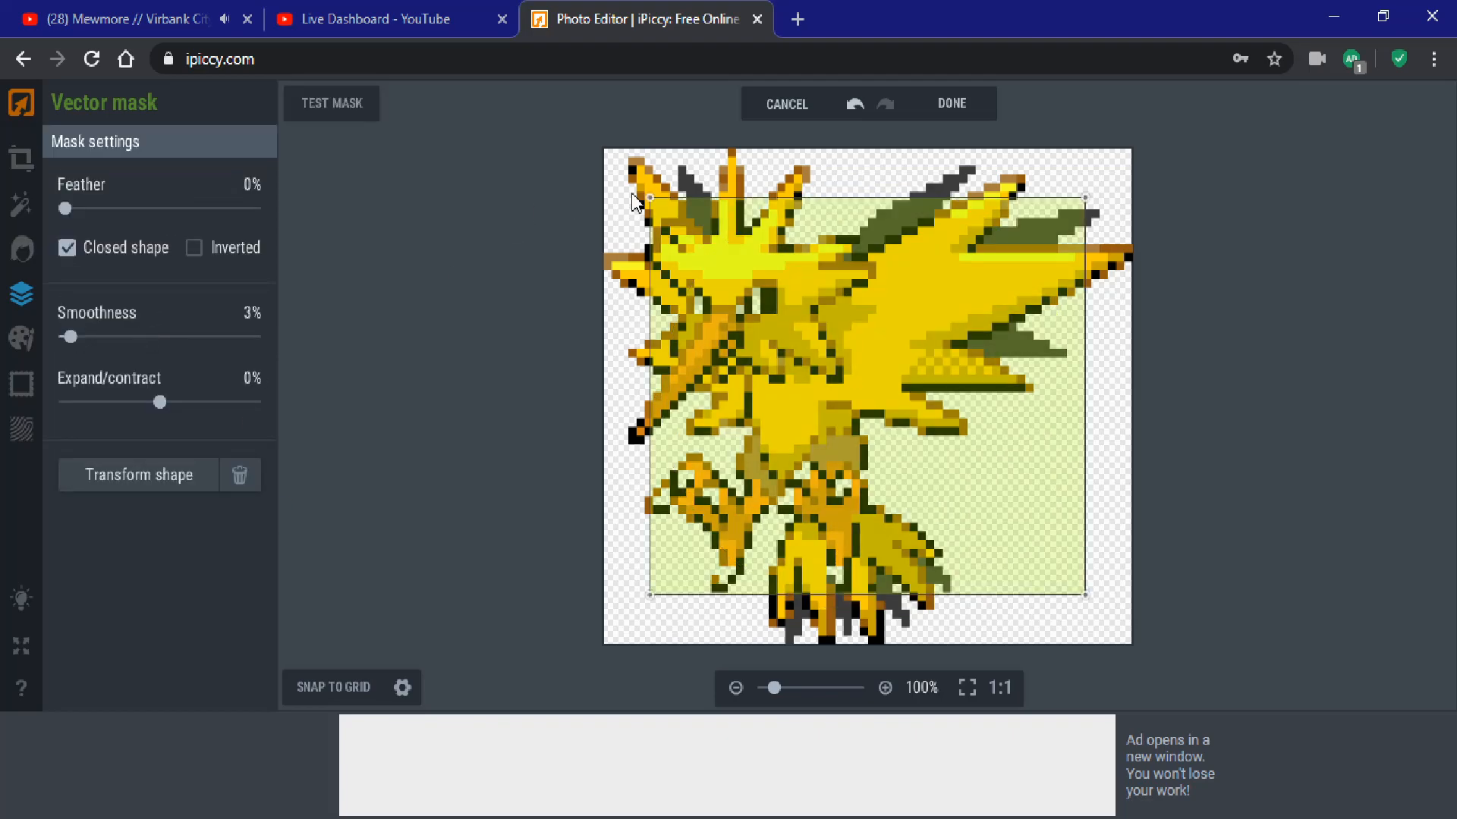
Step: Reshape the mask's corners to enclose Zapdos's head and upper body, cropping off the legs and wing tip, and finish the mask
drag(654, 198, 628, 196)
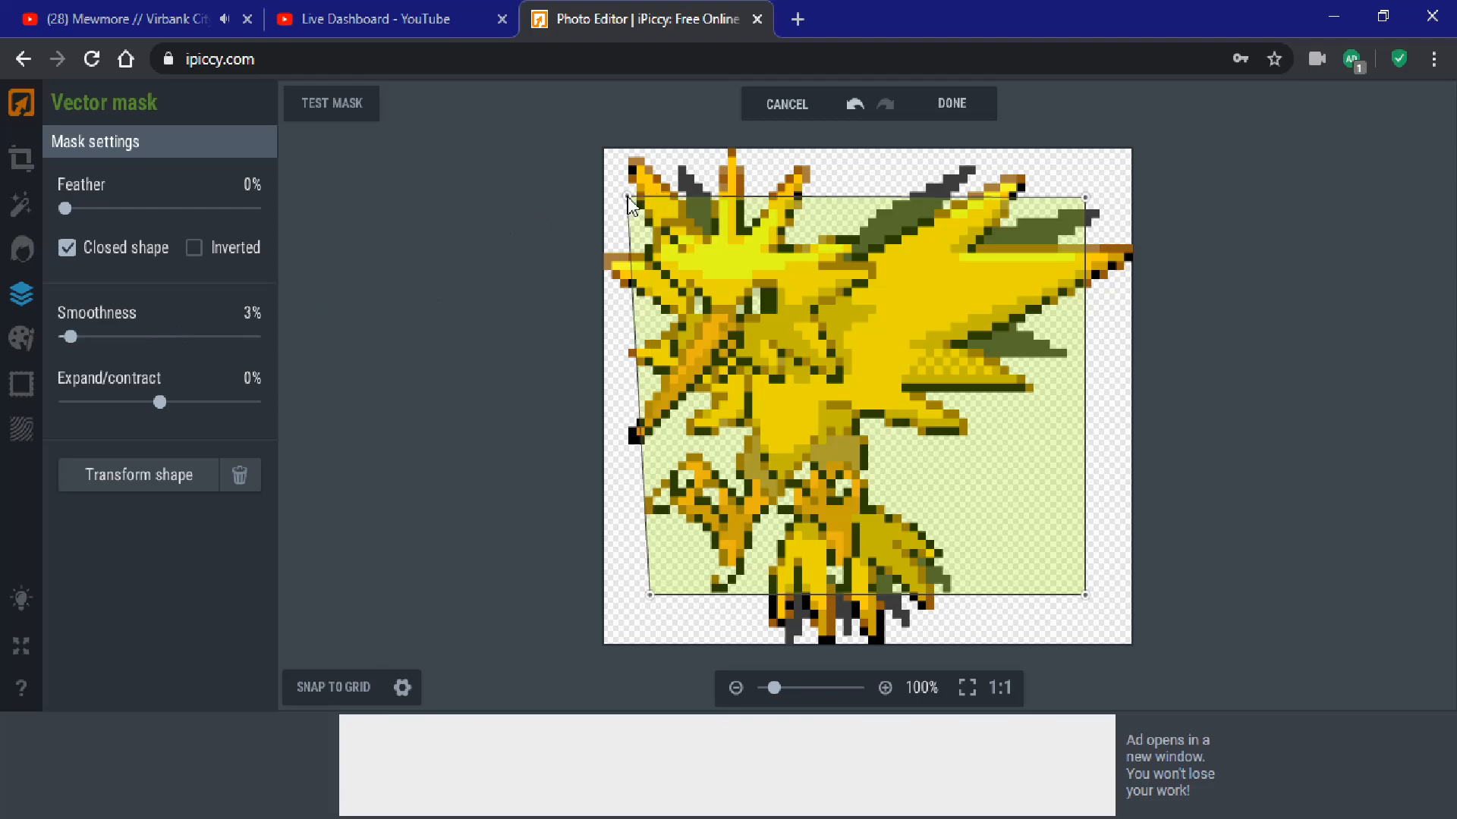
click(650, 594)
drag(621, 495, 619, 463)
drag(1085, 595, 1031, 448)
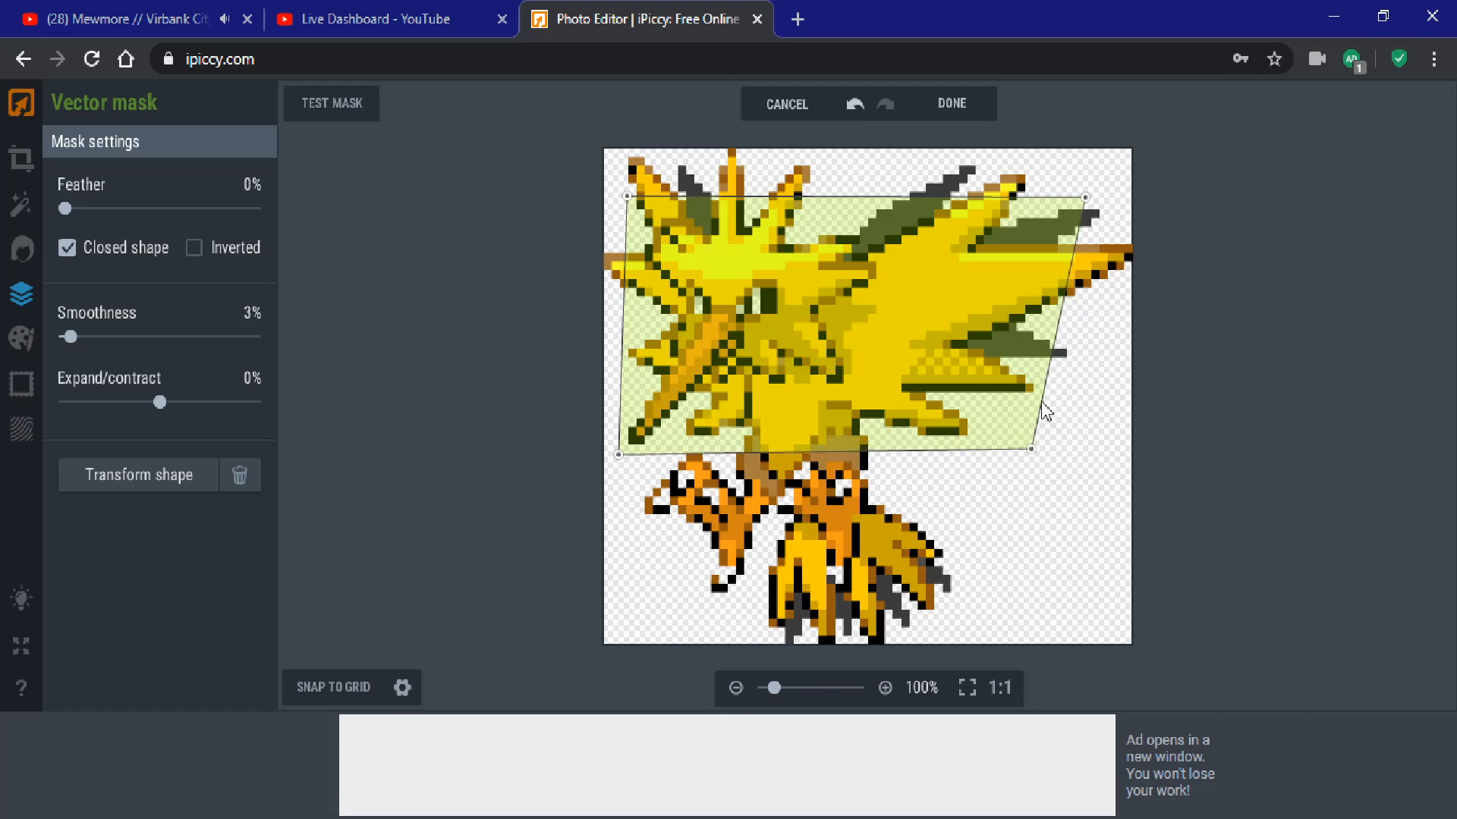
drag(1059, 199, 1037, 196)
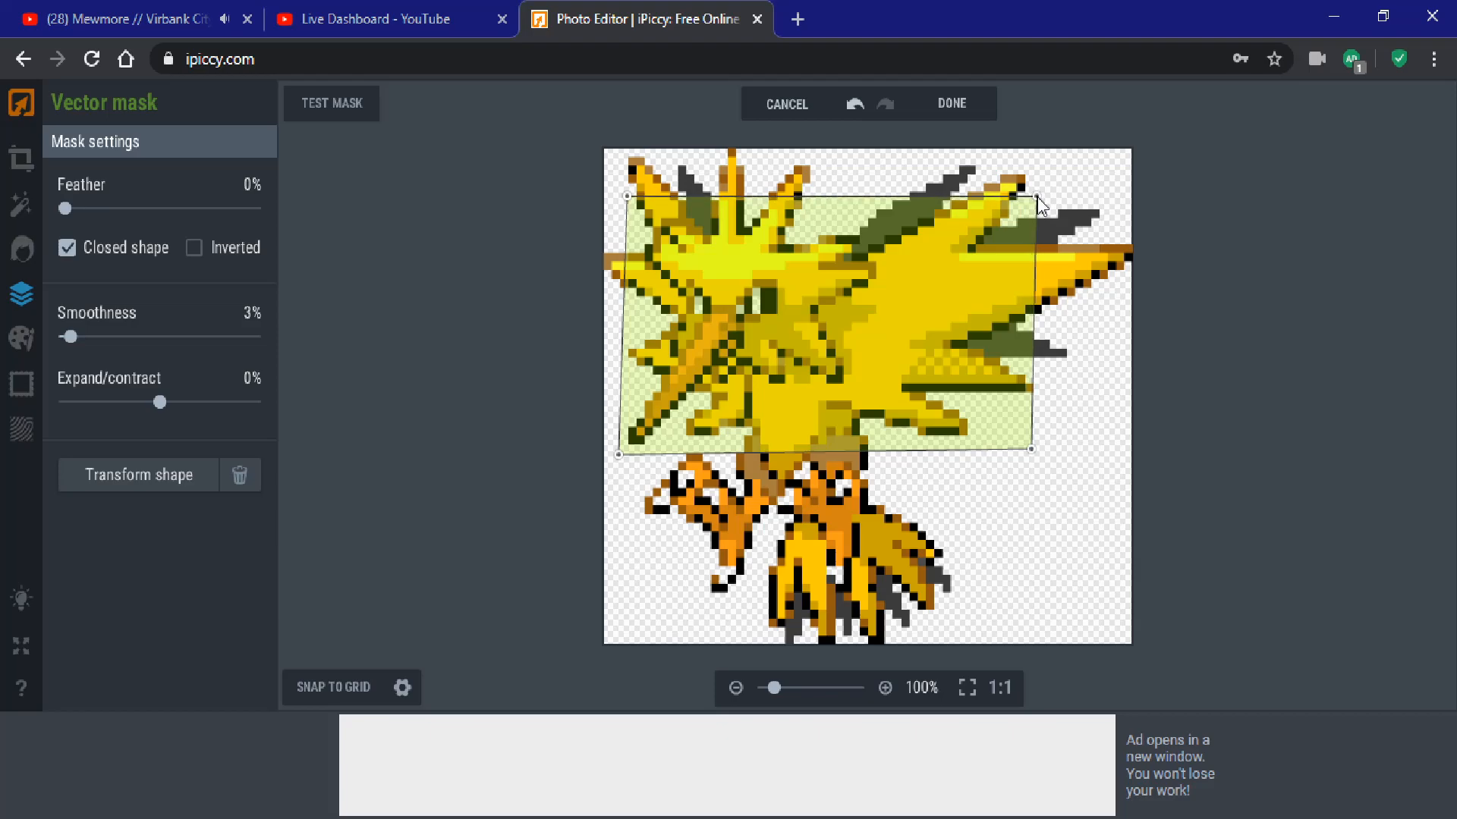
click(954, 105)
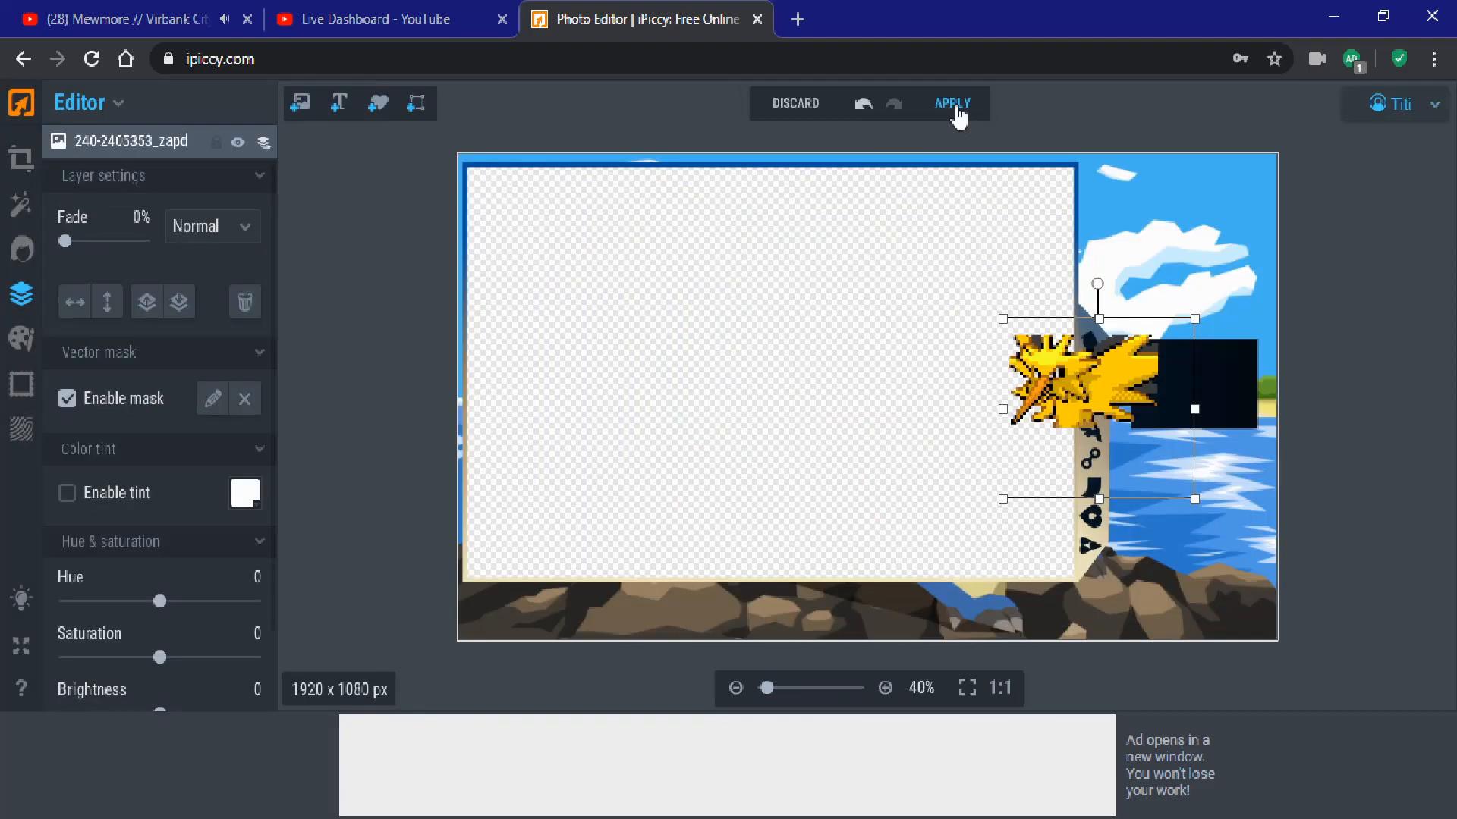
Step: Move and resize the masked Zapdos sprite so its visible part fits inside the dark rectangle
drag(1135, 431, 1186, 425)
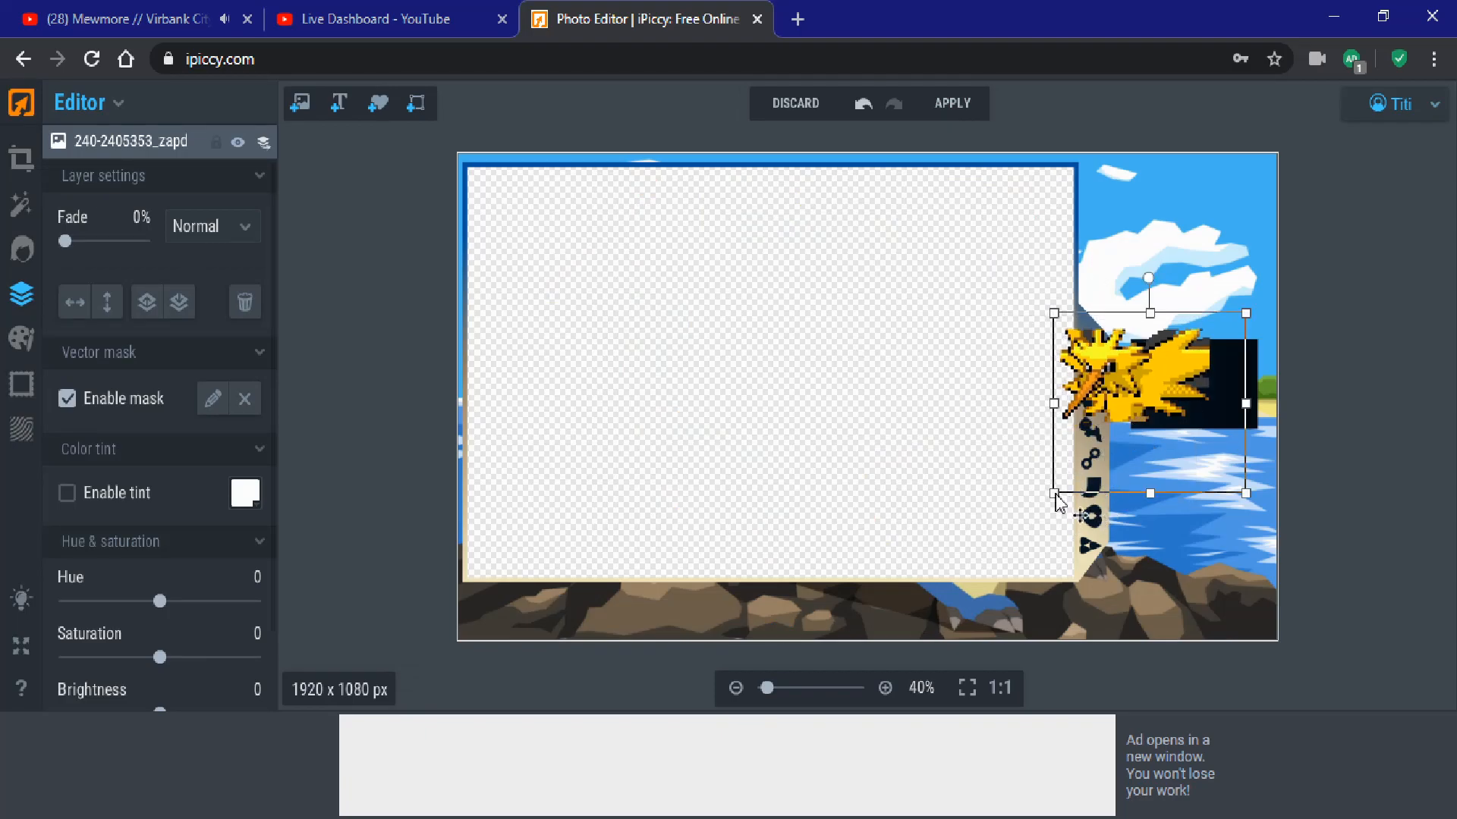
drag(1056, 494, 1094, 470)
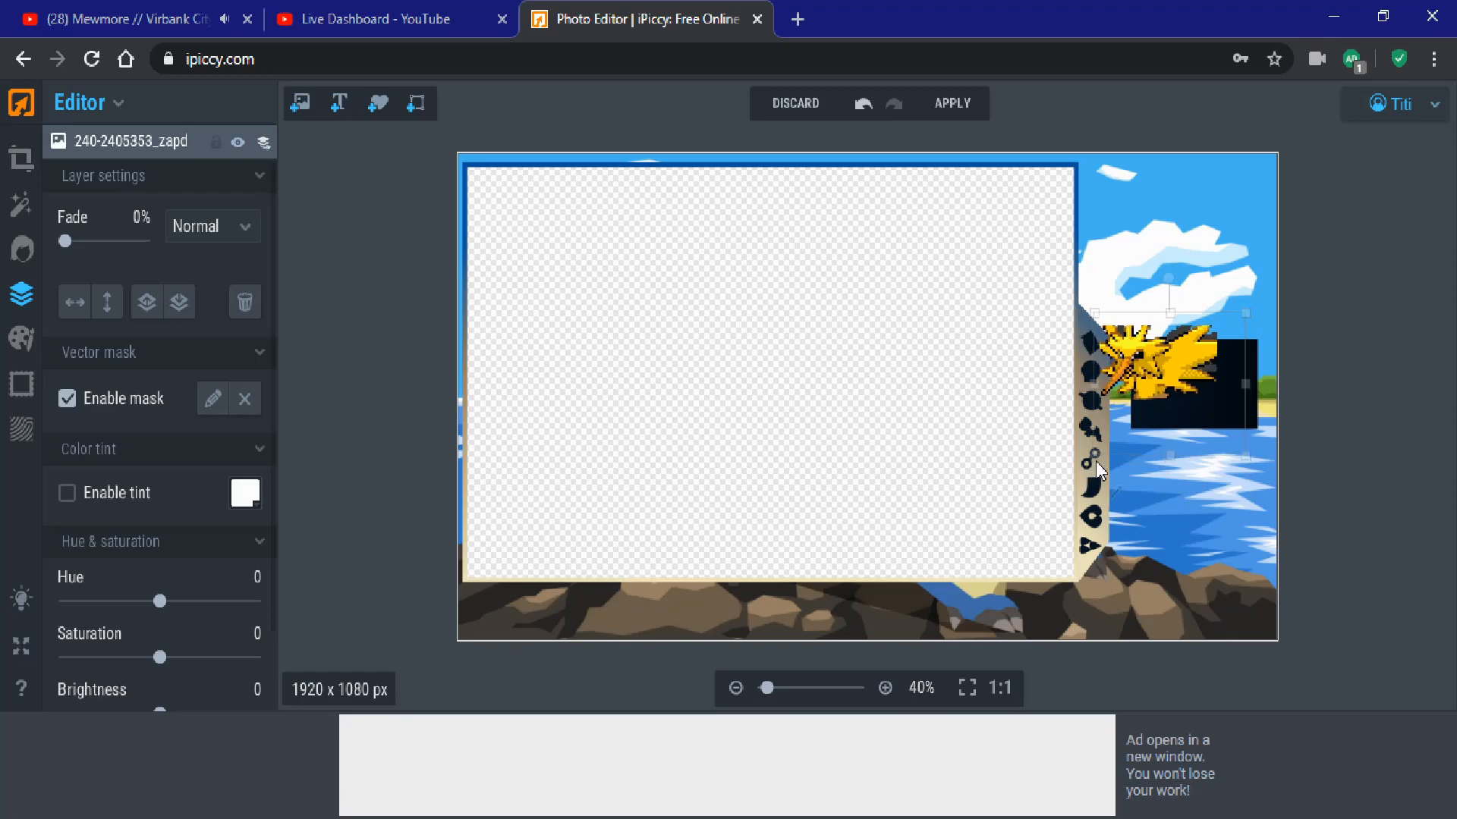
drag(1168, 330, 1202, 343)
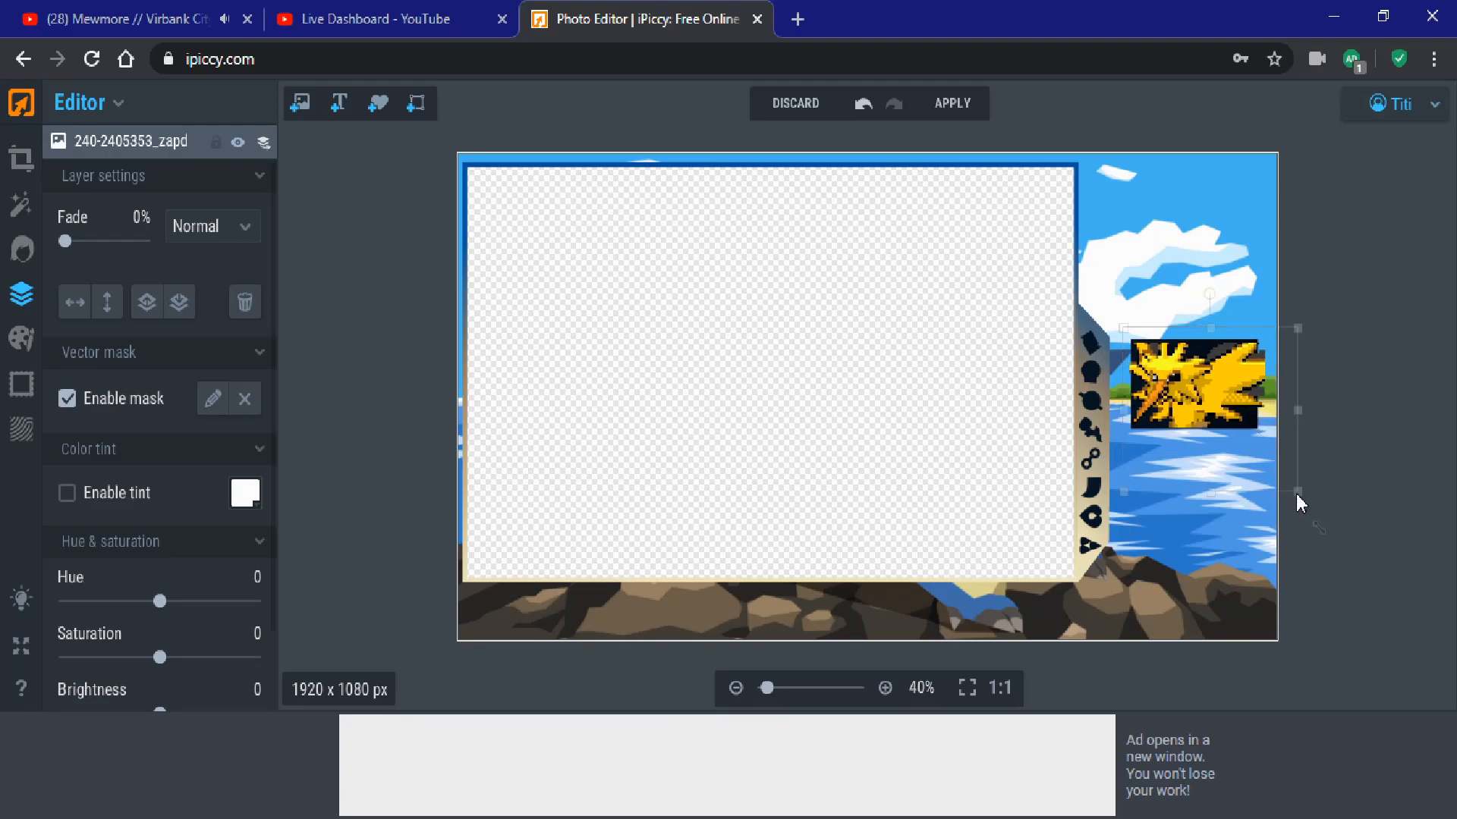
drag(1276, 489, 1290, 495)
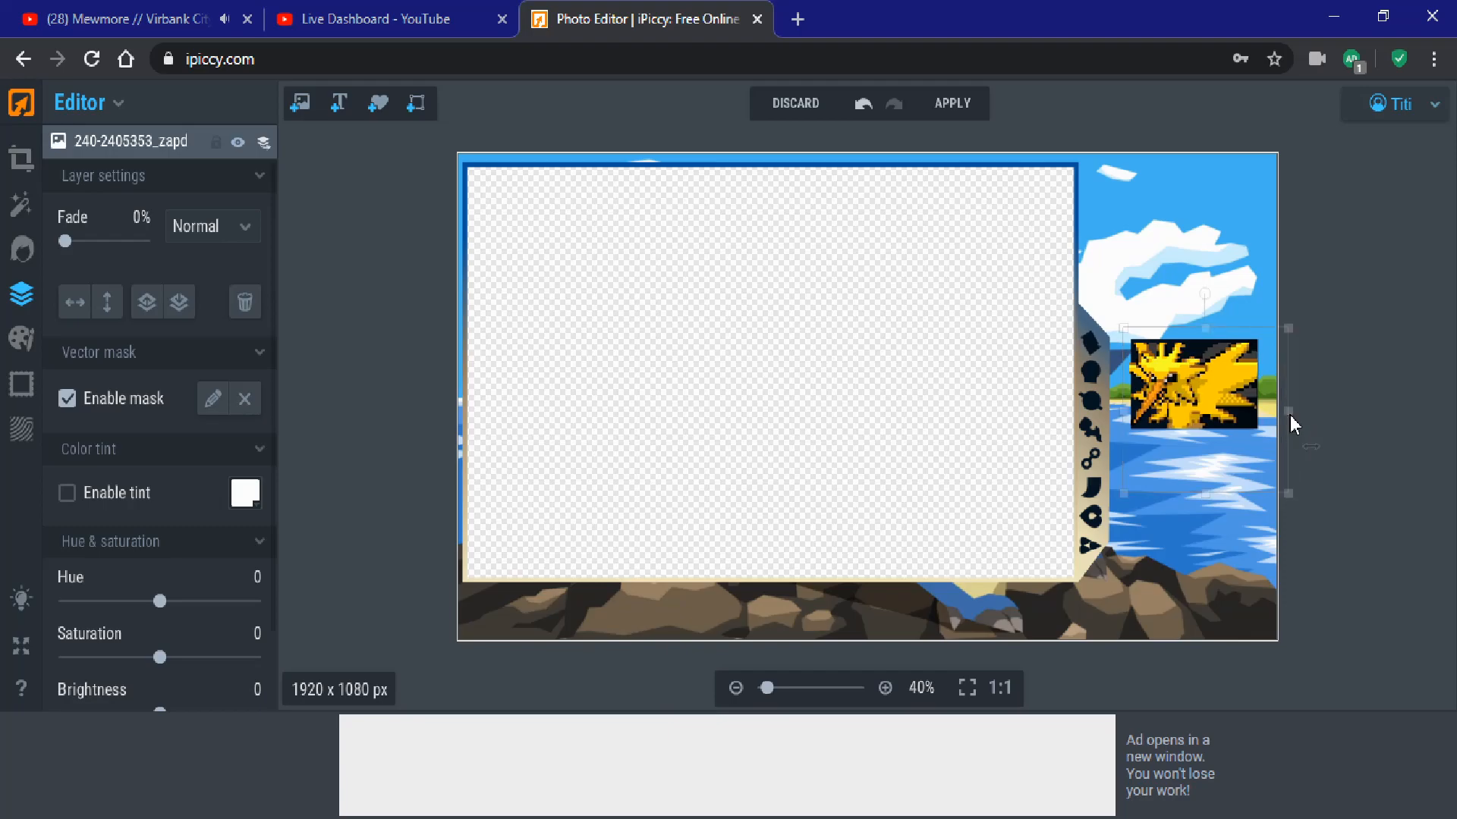
click(1150, 251)
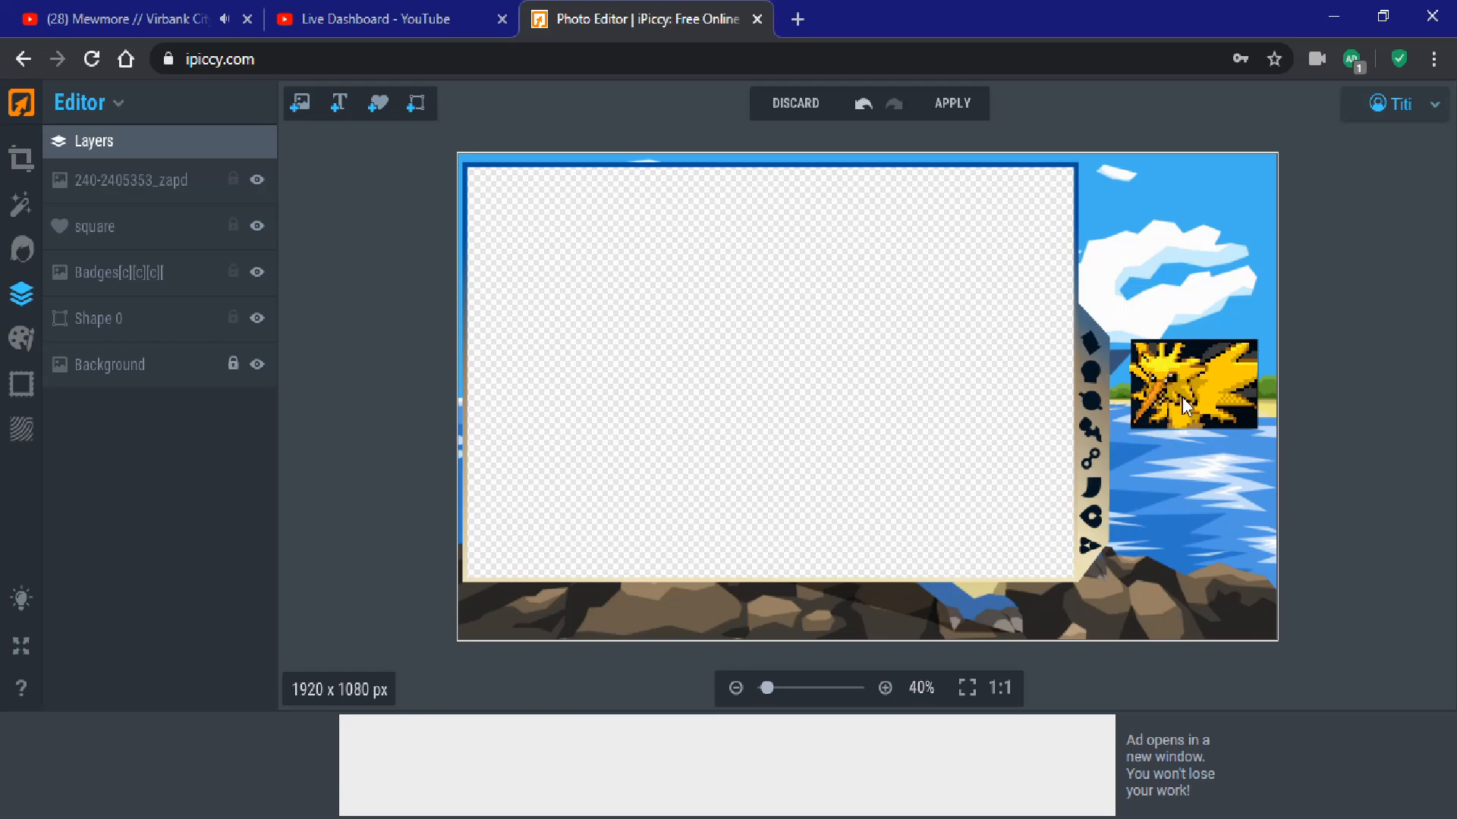
click(1173, 367)
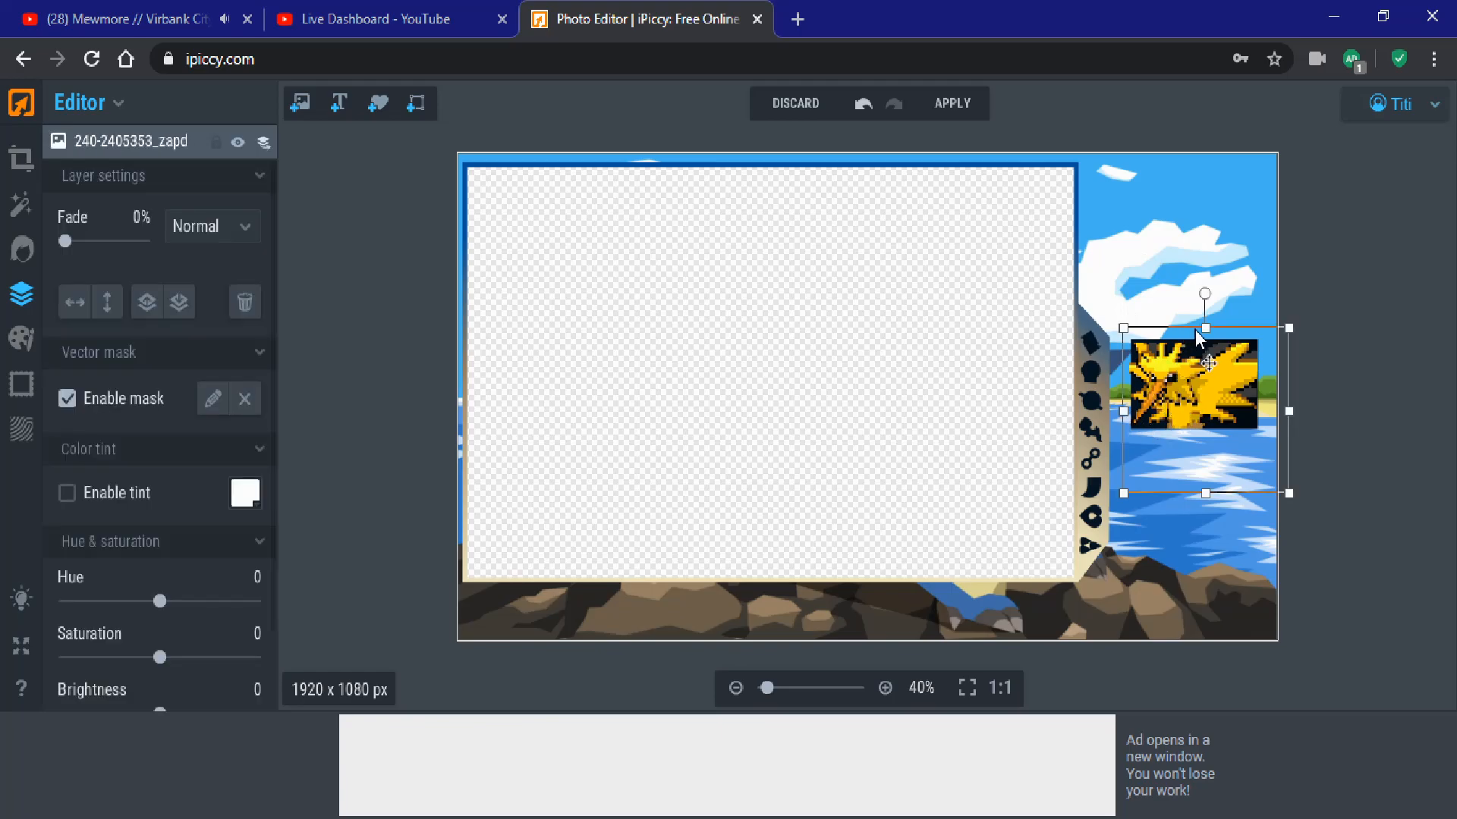
Step: Stretch the masked Zapdos sprite slightly upward, then move its upper copy onto the transparent area and select the copy left in the rectangle
drag(1205, 329, 1205, 326)
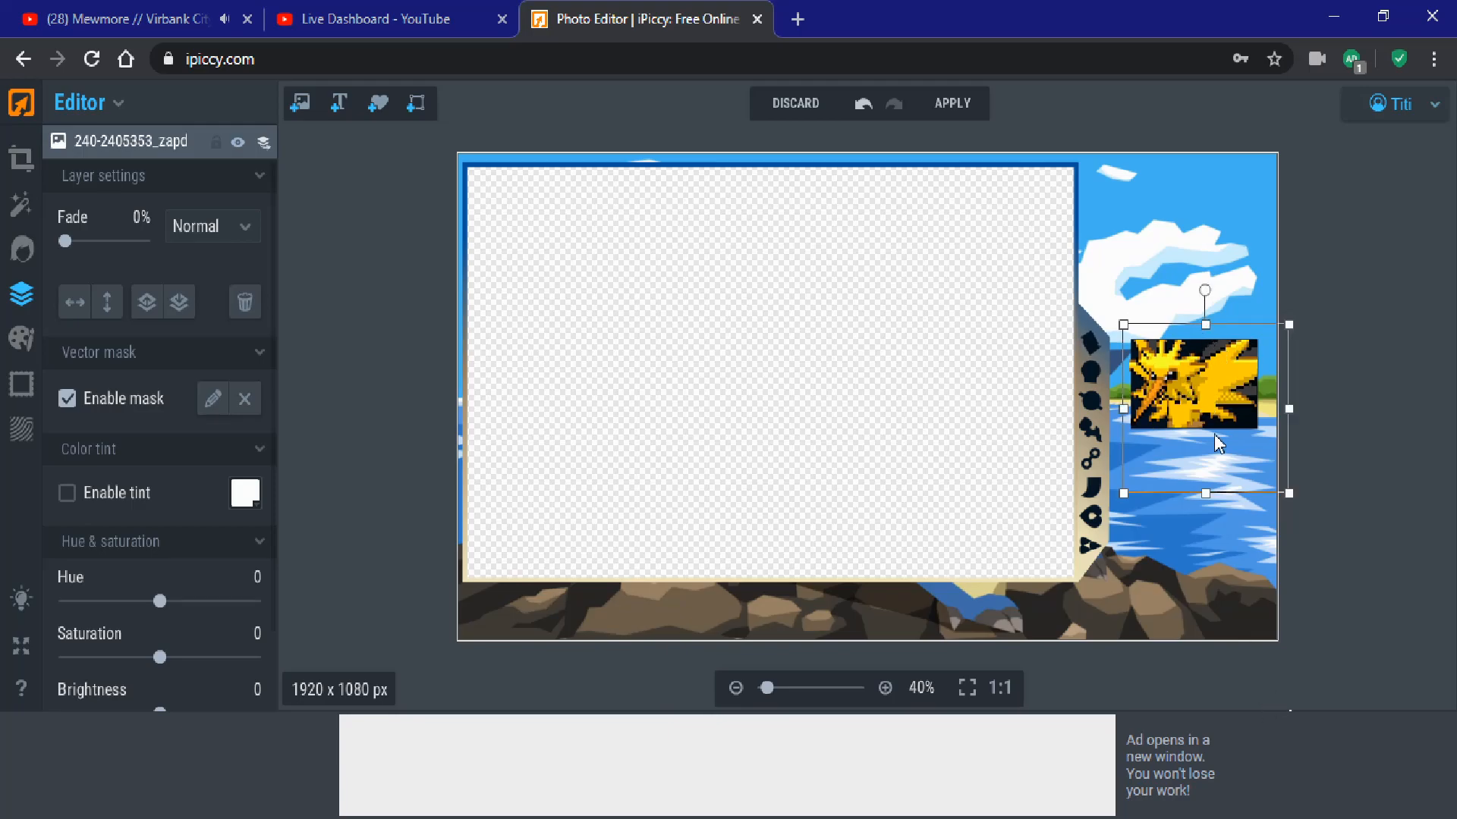
drag(1162, 377, 1074, 383)
click(1154, 373)
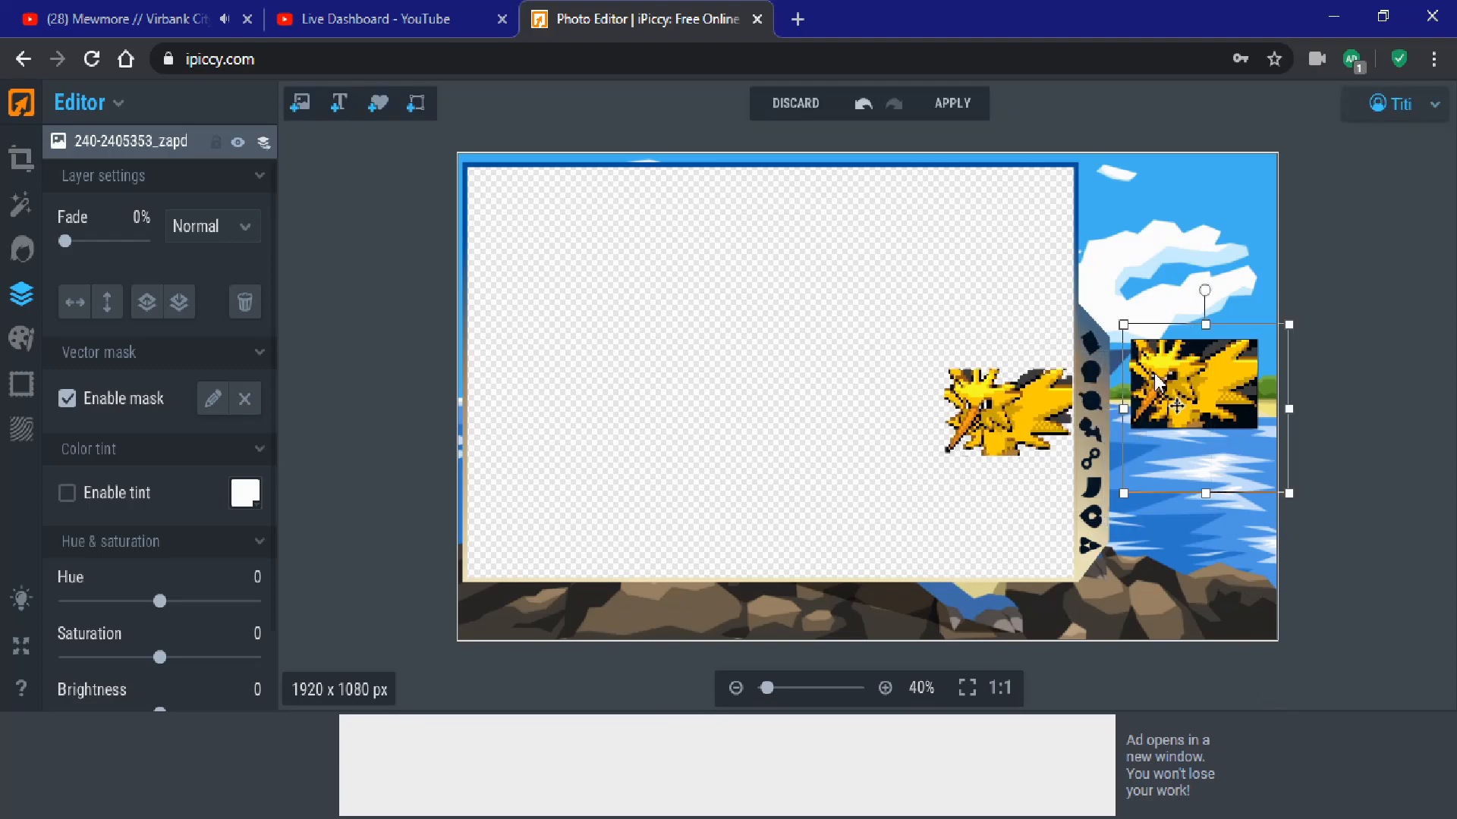
Step: Apply a black (000000) color tint to the Zapdos copy inside the dark rectangle
click(244, 493)
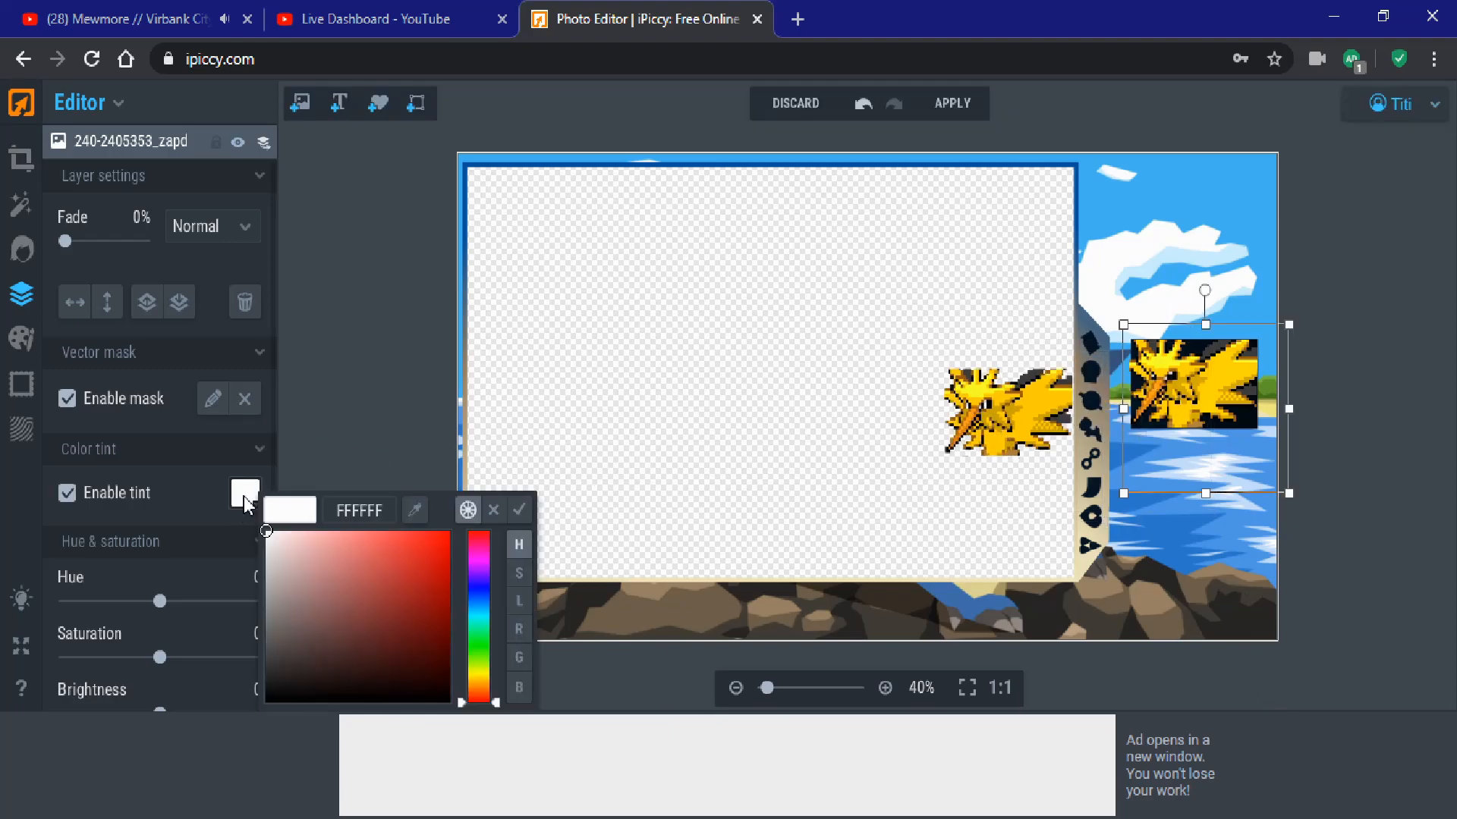
drag(293, 585, 189, 812)
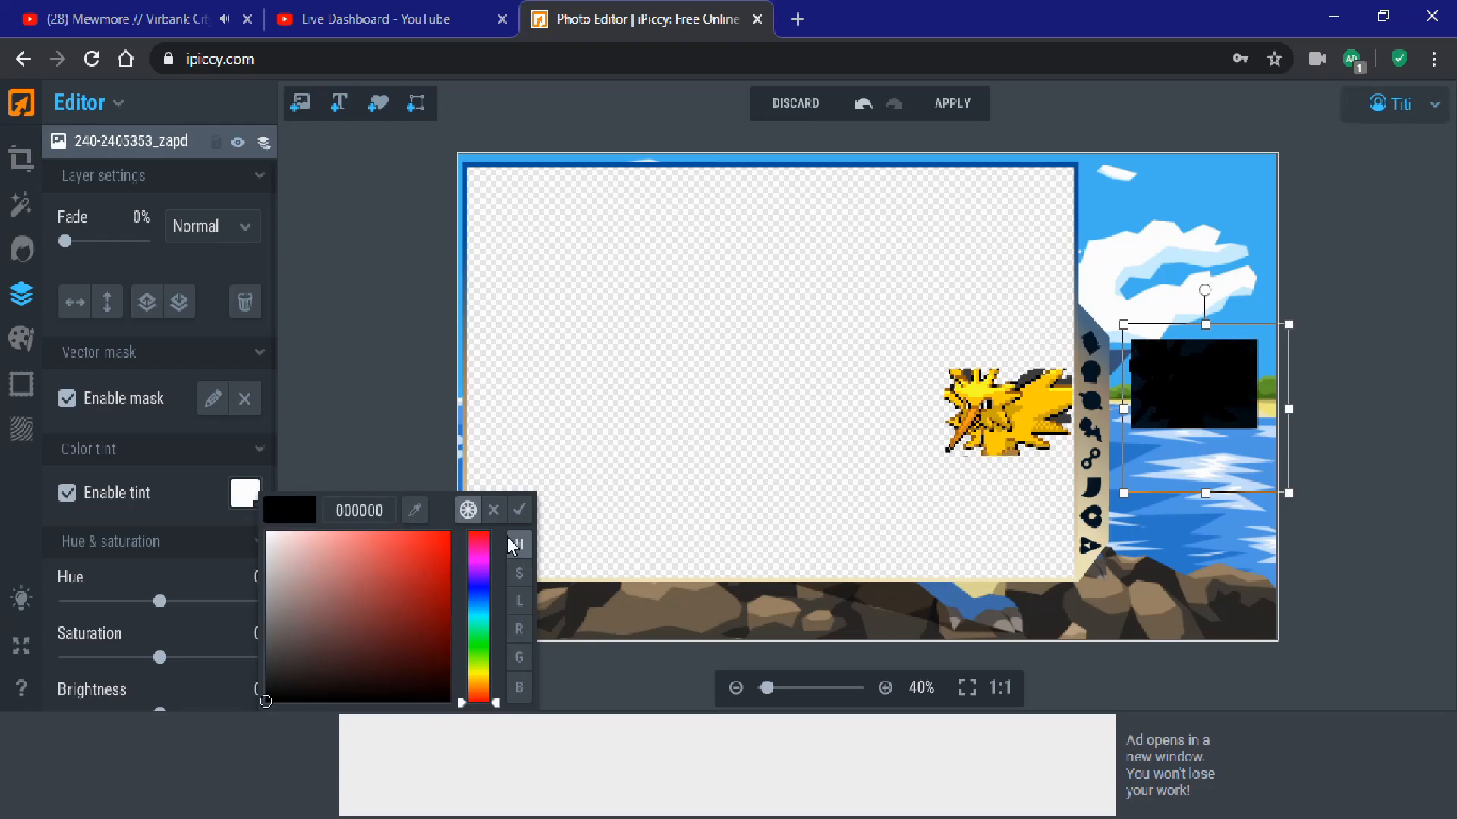
click(519, 510)
Step: Move the yellow Zapdos back over its black copy in the rectangle and fine-tune its width and height
click(972, 406)
drag(971, 406, 1161, 377)
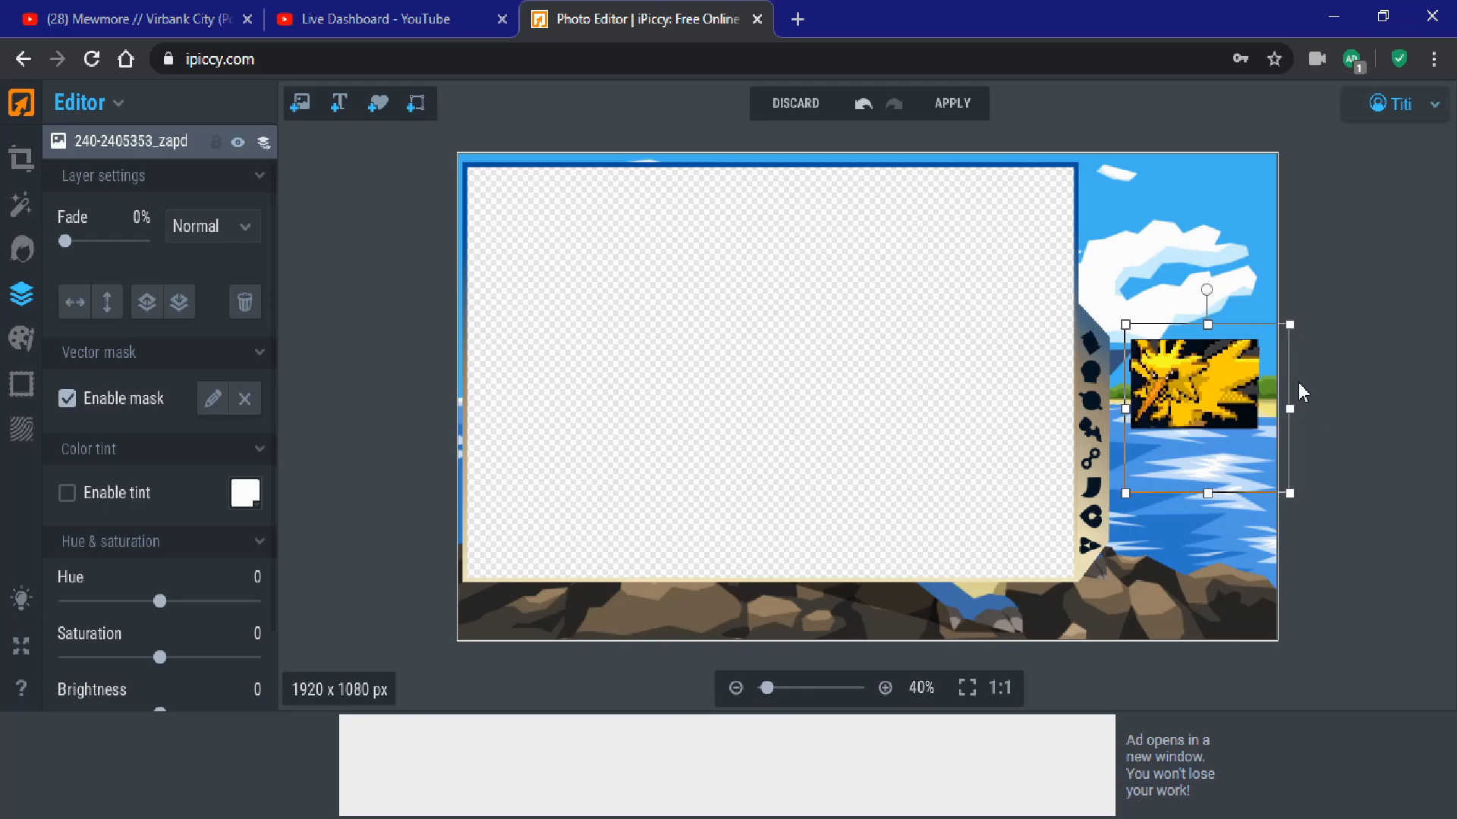
drag(1287, 410, 1285, 412)
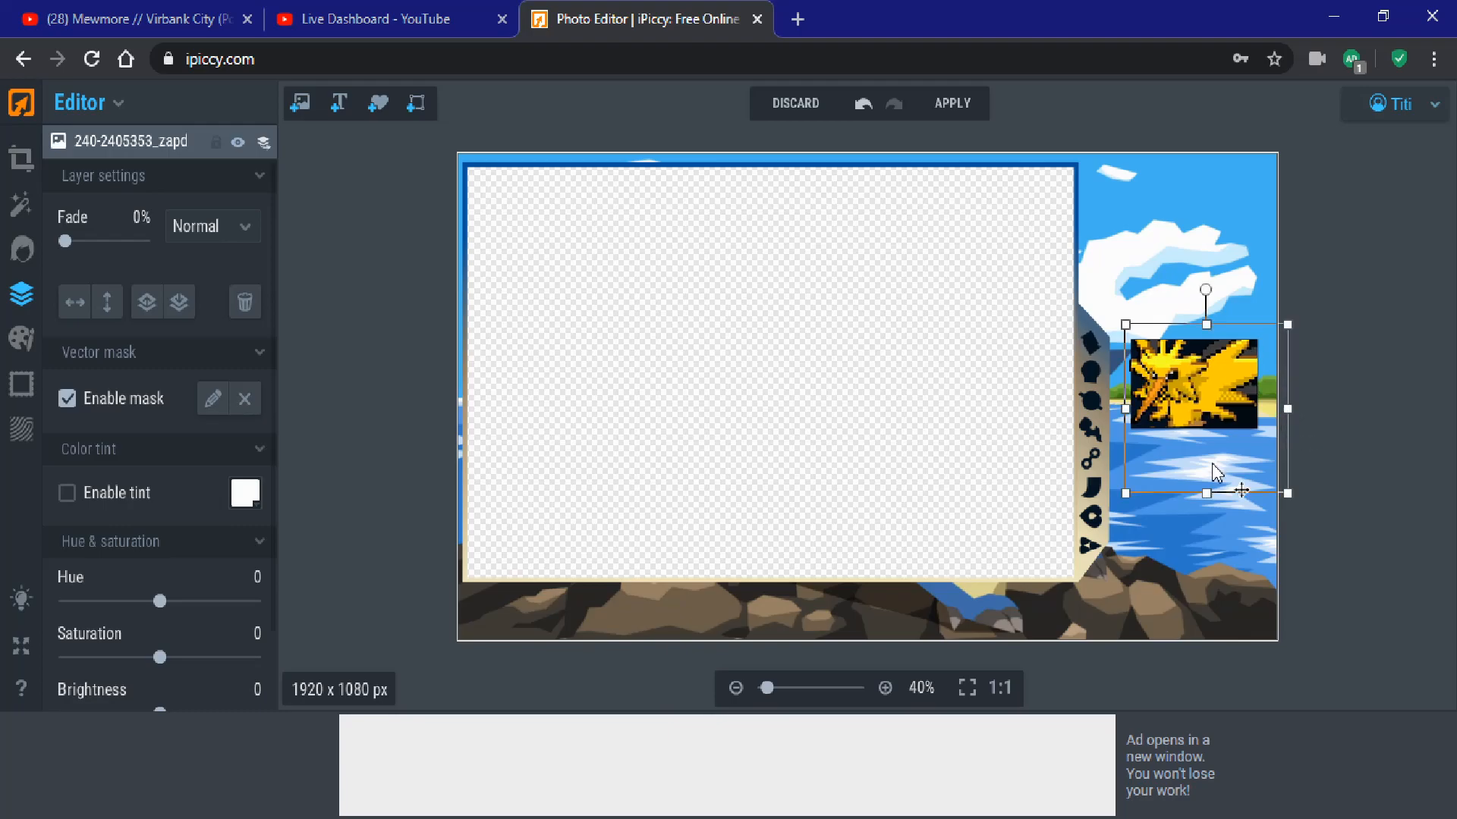
drag(1214, 494, 1211, 495)
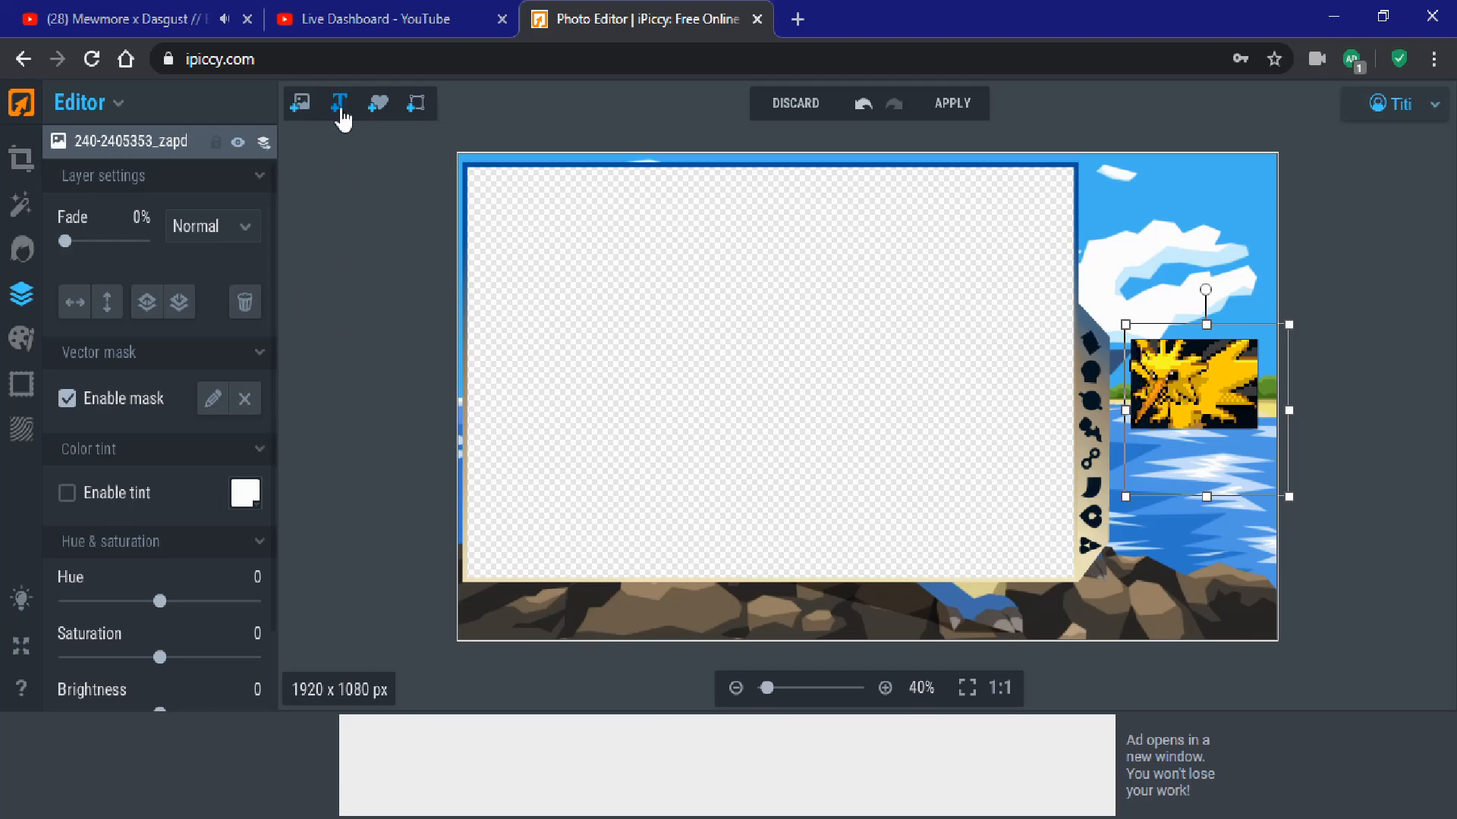
Step: Add a text layer to the overlay reading "ZEUS"
click(341, 114)
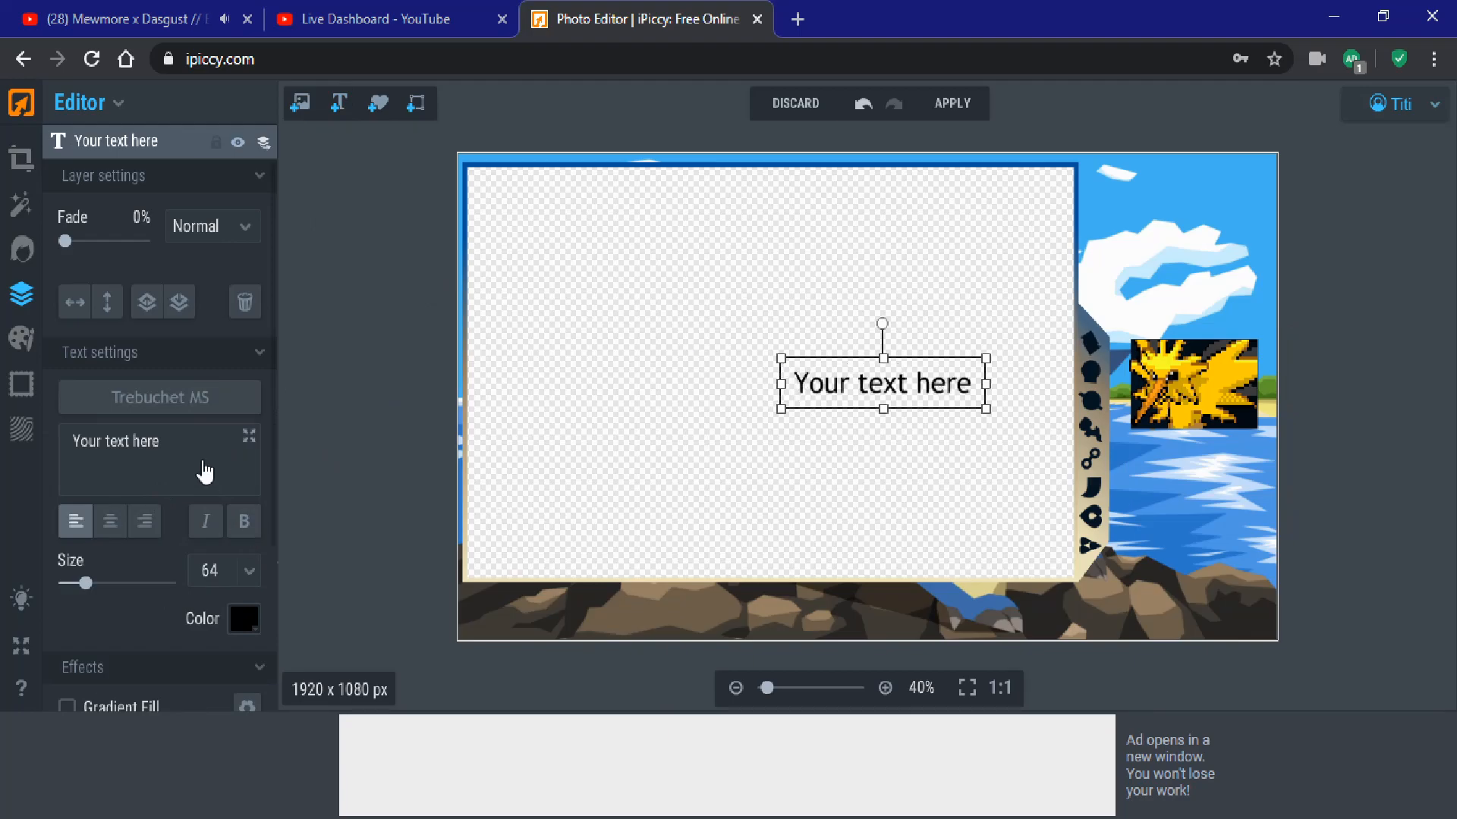
drag(192, 458, 4, 467)
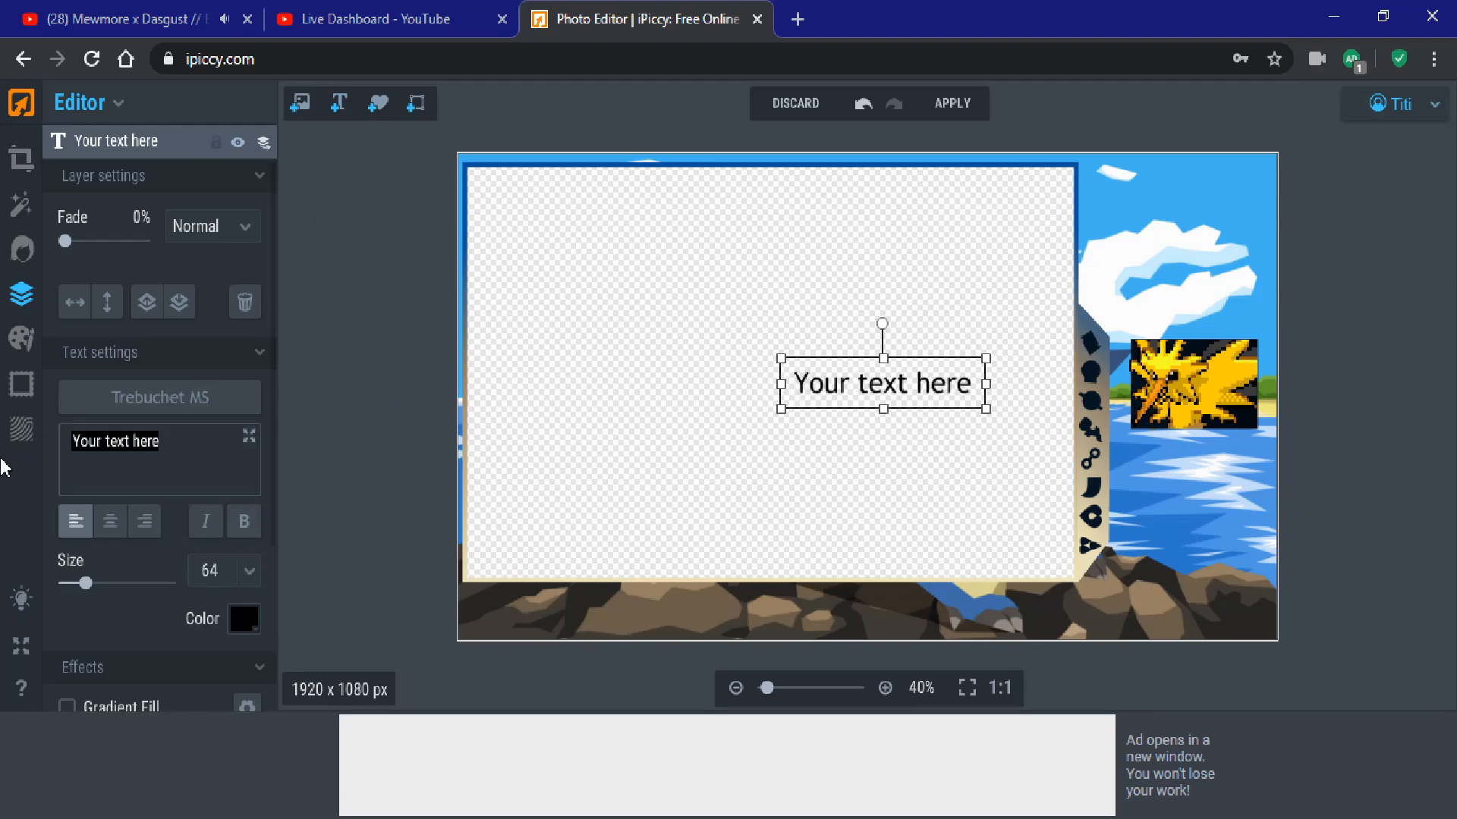
text(Z)
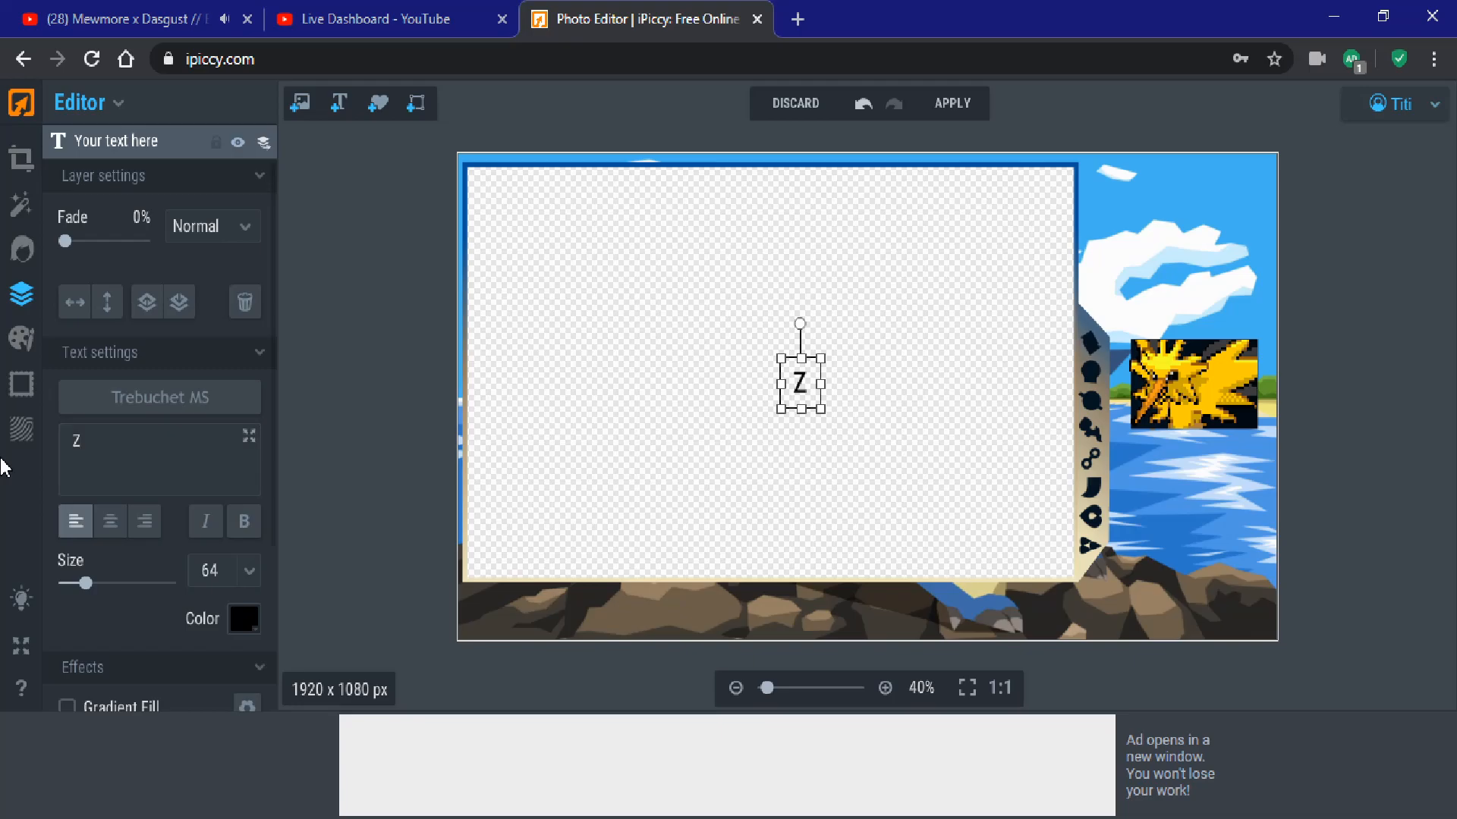
text(EUS)
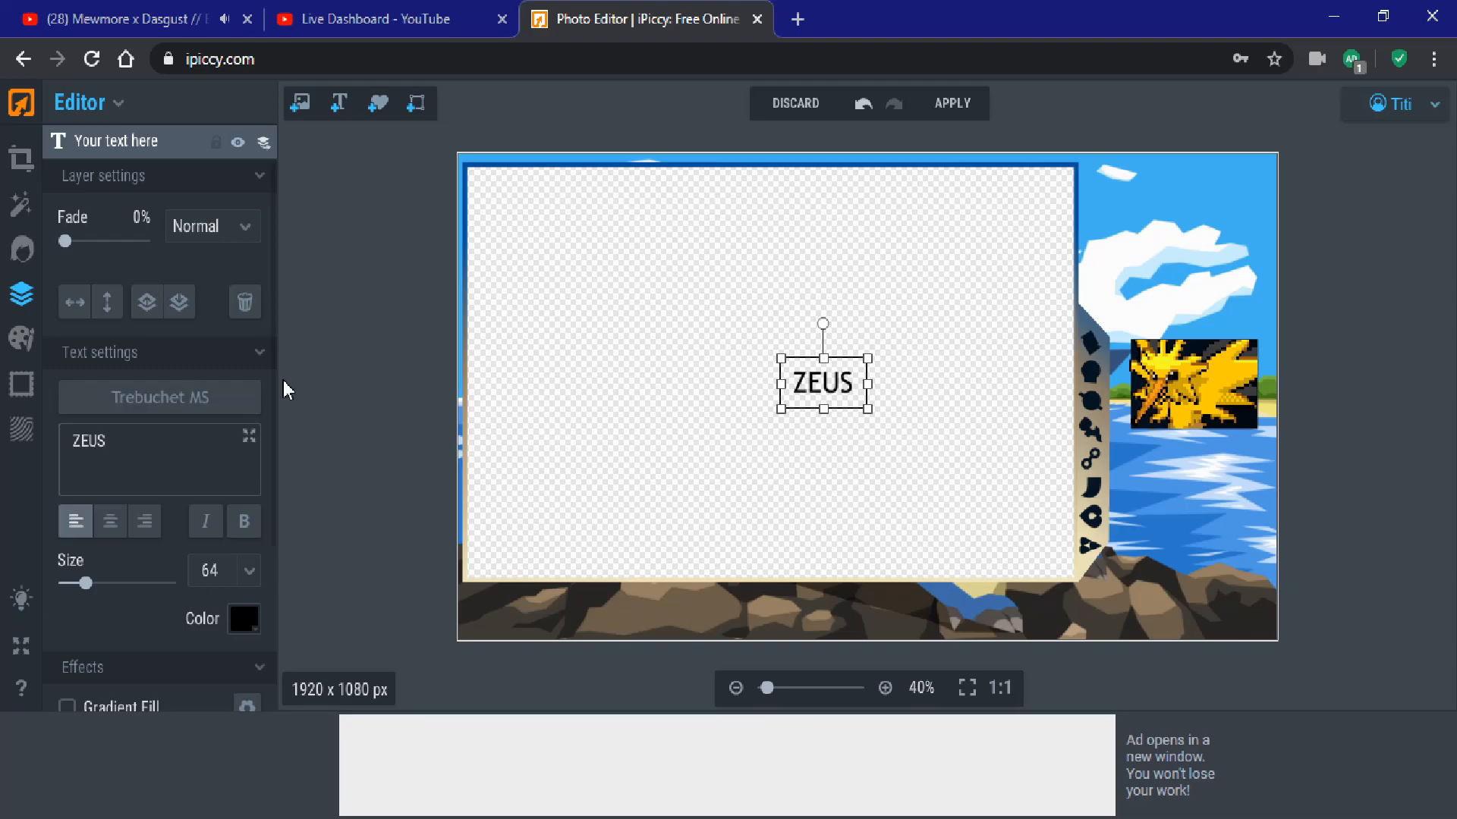
Step: Change the ZEUS text's font to the locally installed Baby Monsta
click(196, 406)
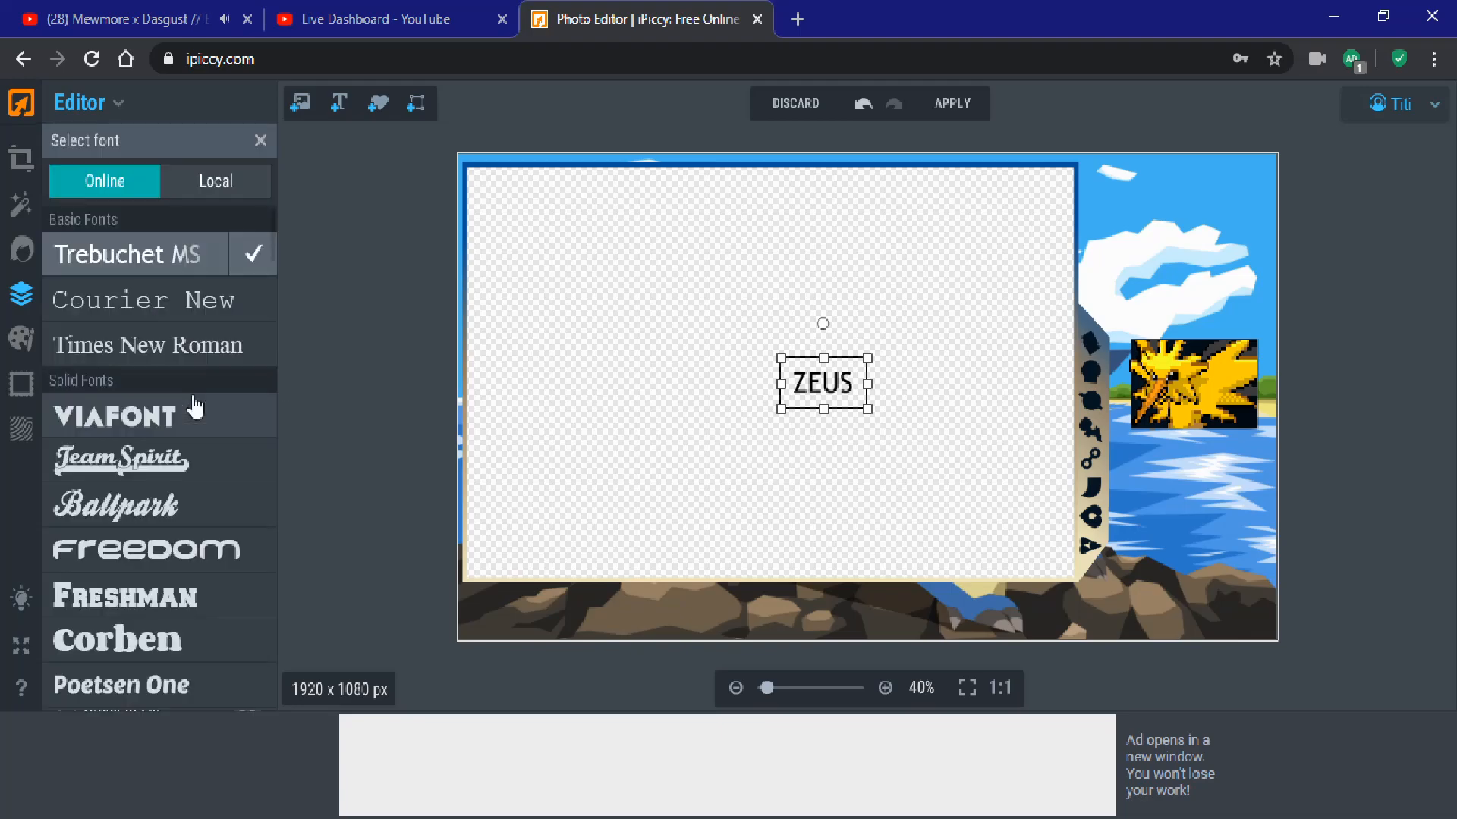
click(239, 194)
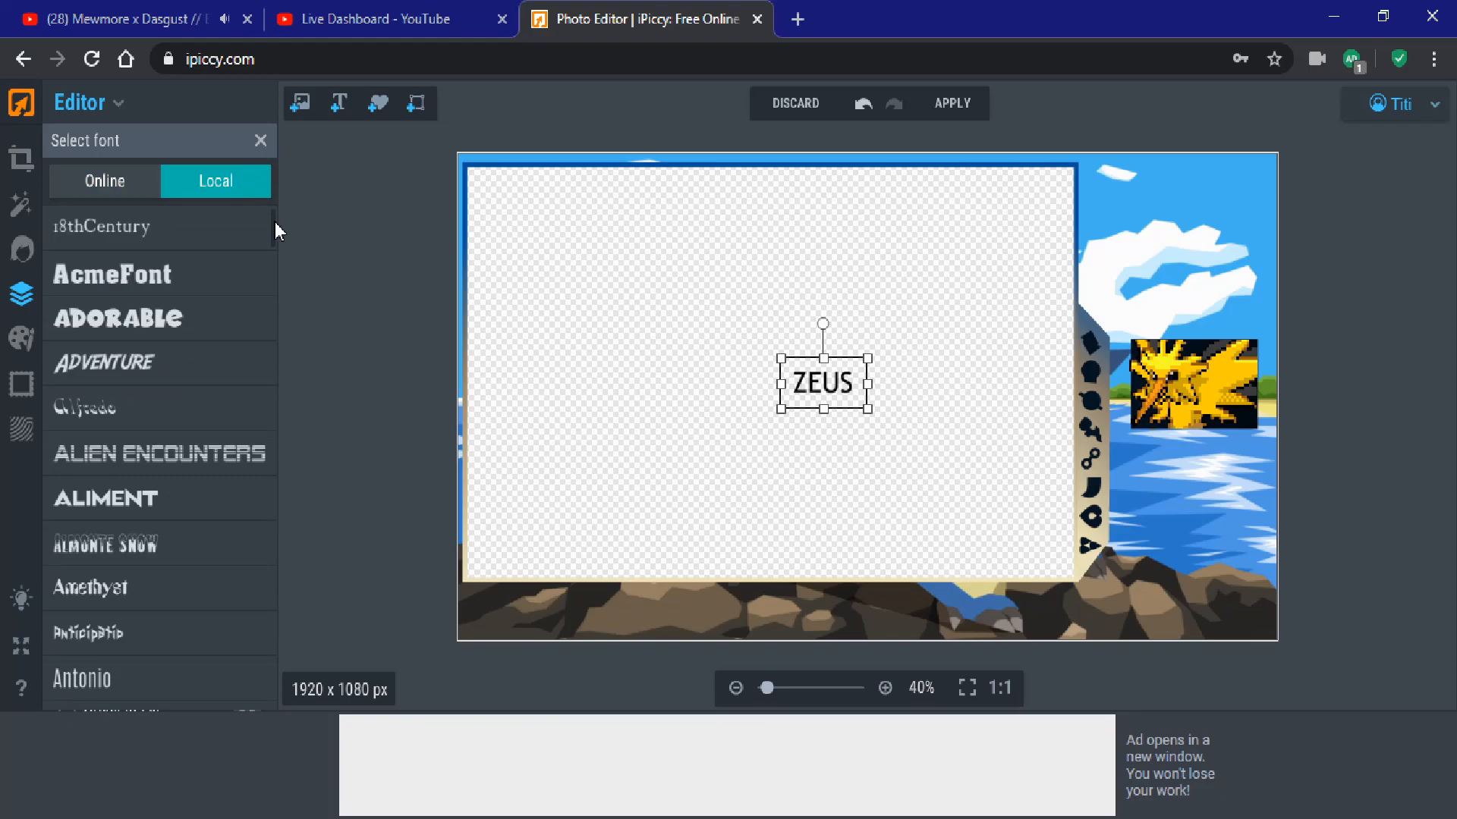
scroll(273, 230, down, 6)
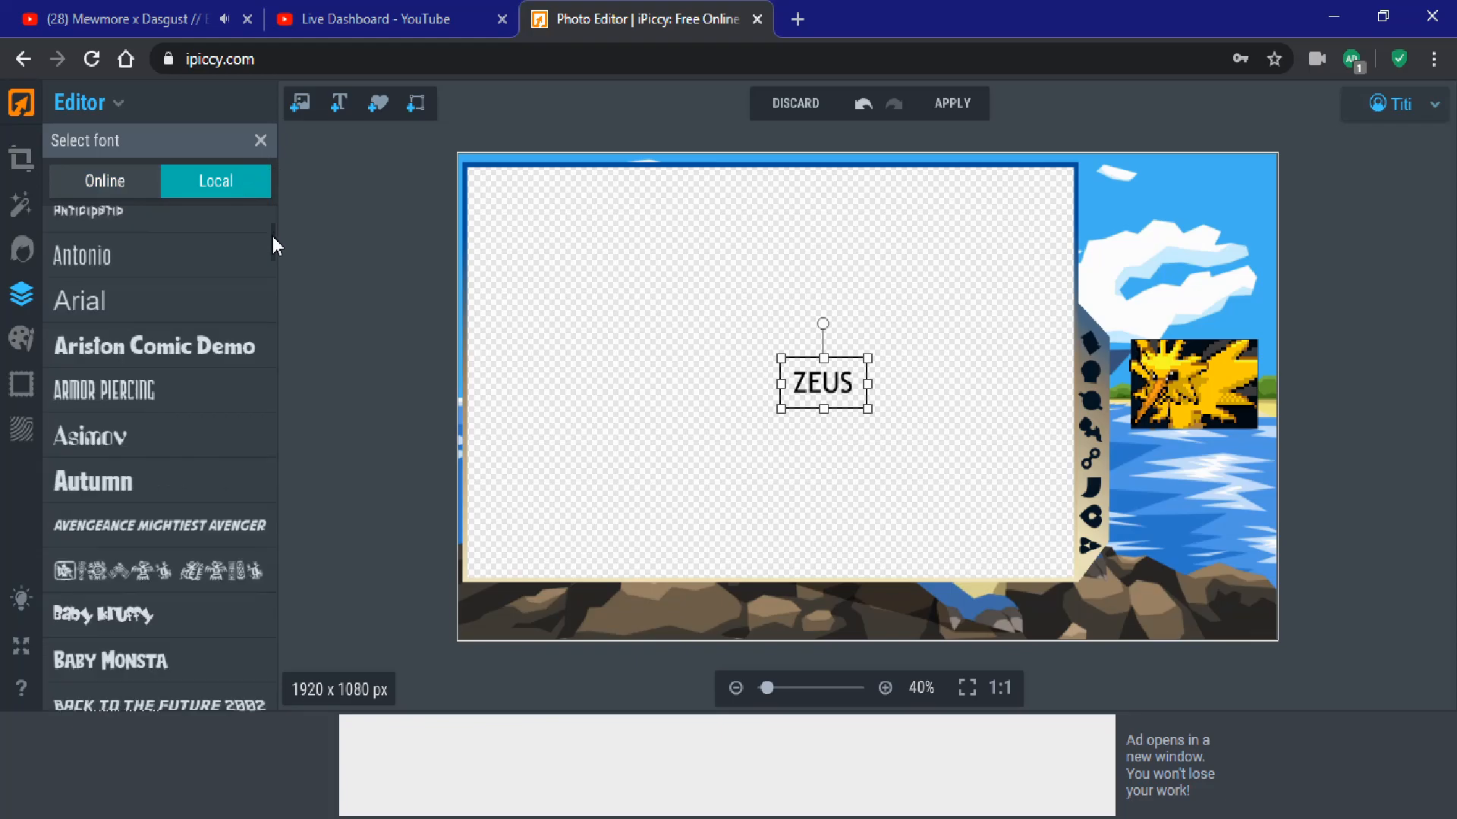
scroll(273, 245, down, 5)
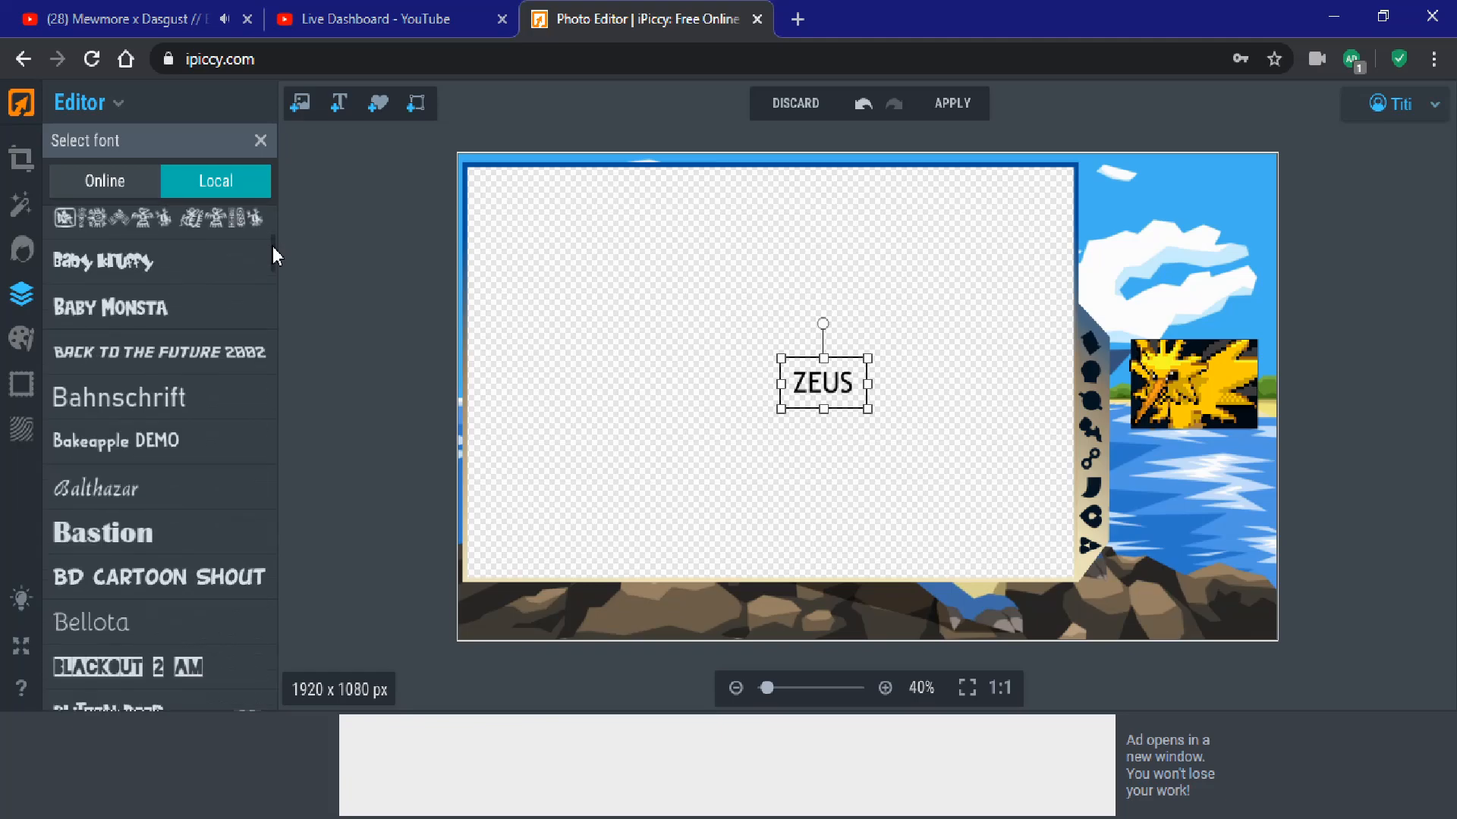
click(224, 324)
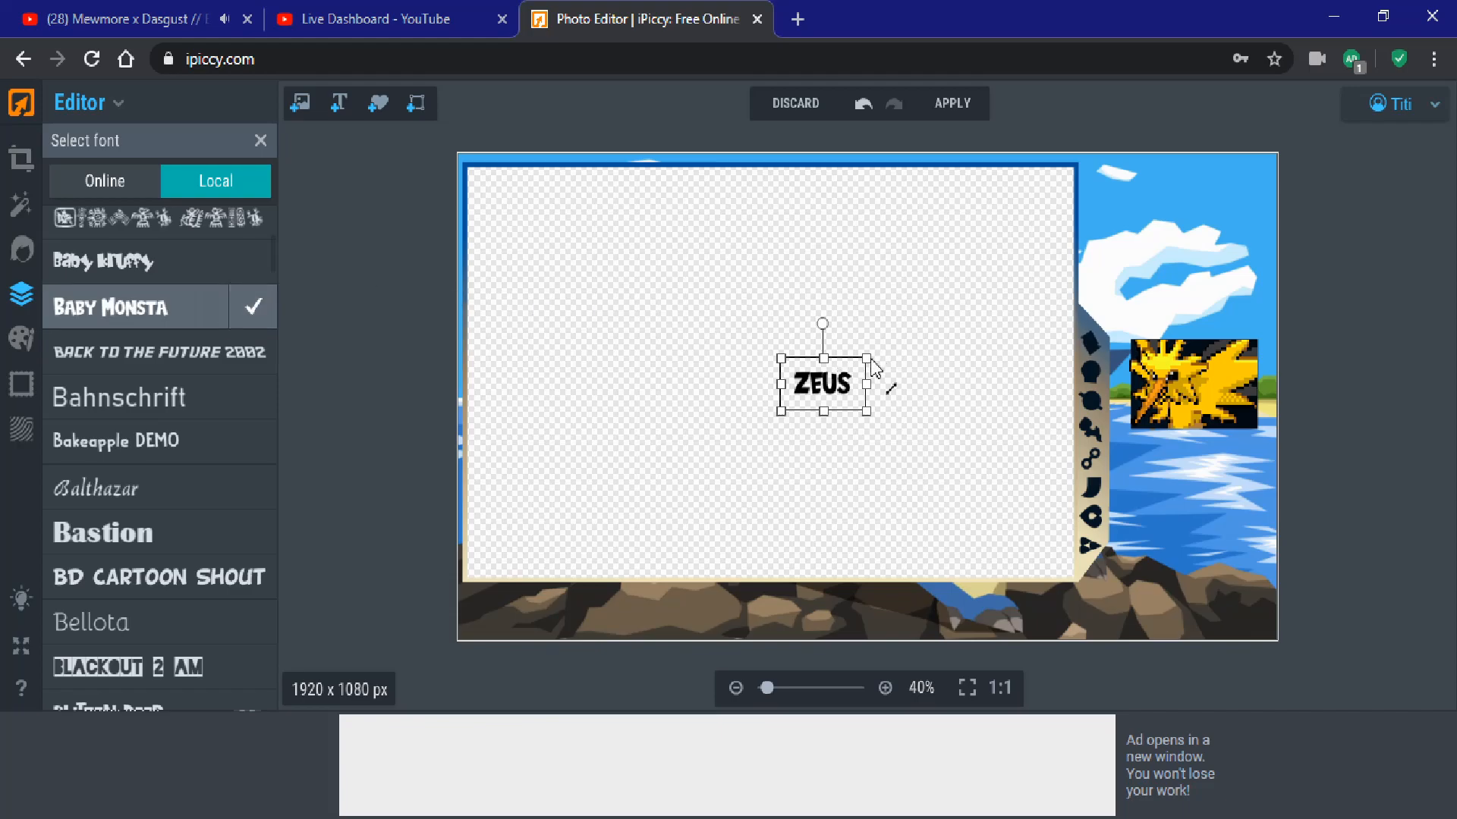
Step: Enlarge the ZEUS text to size 78 and place it over the lower-right corner of the Zapdos picture
drag(867, 359, 886, 346)
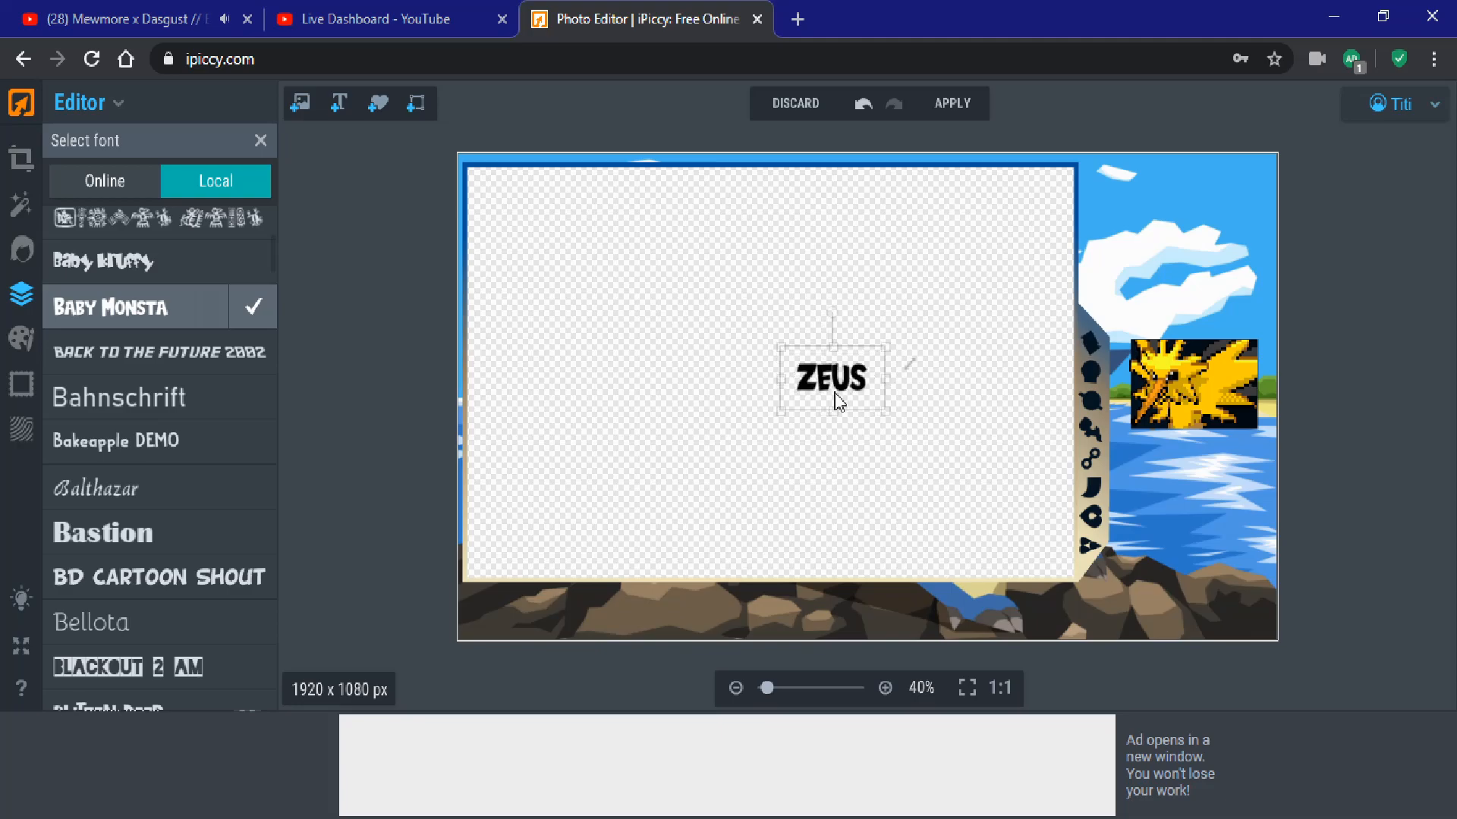
drag(839, 400, 1223, 426)
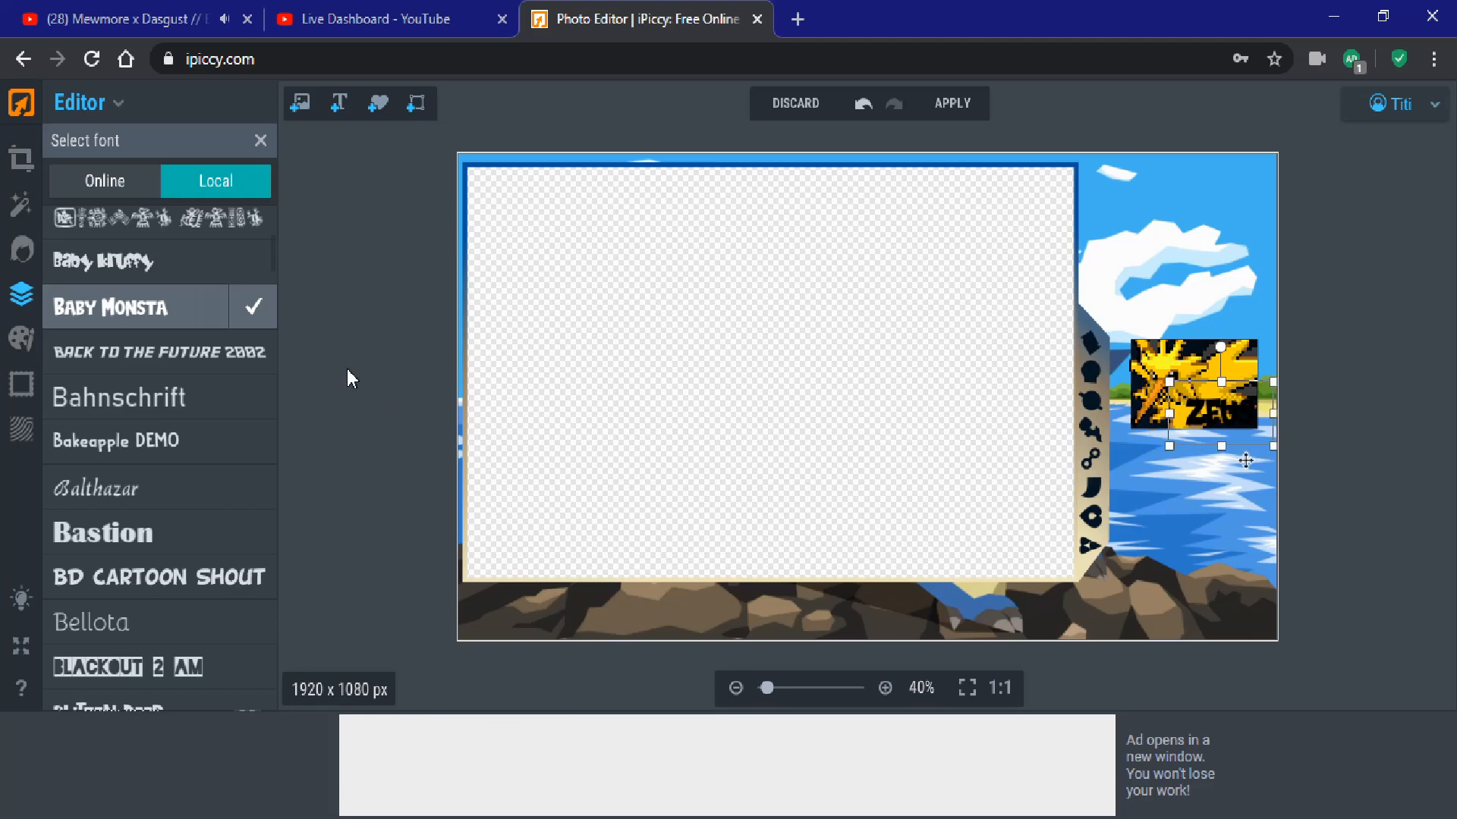
click(255, 325)
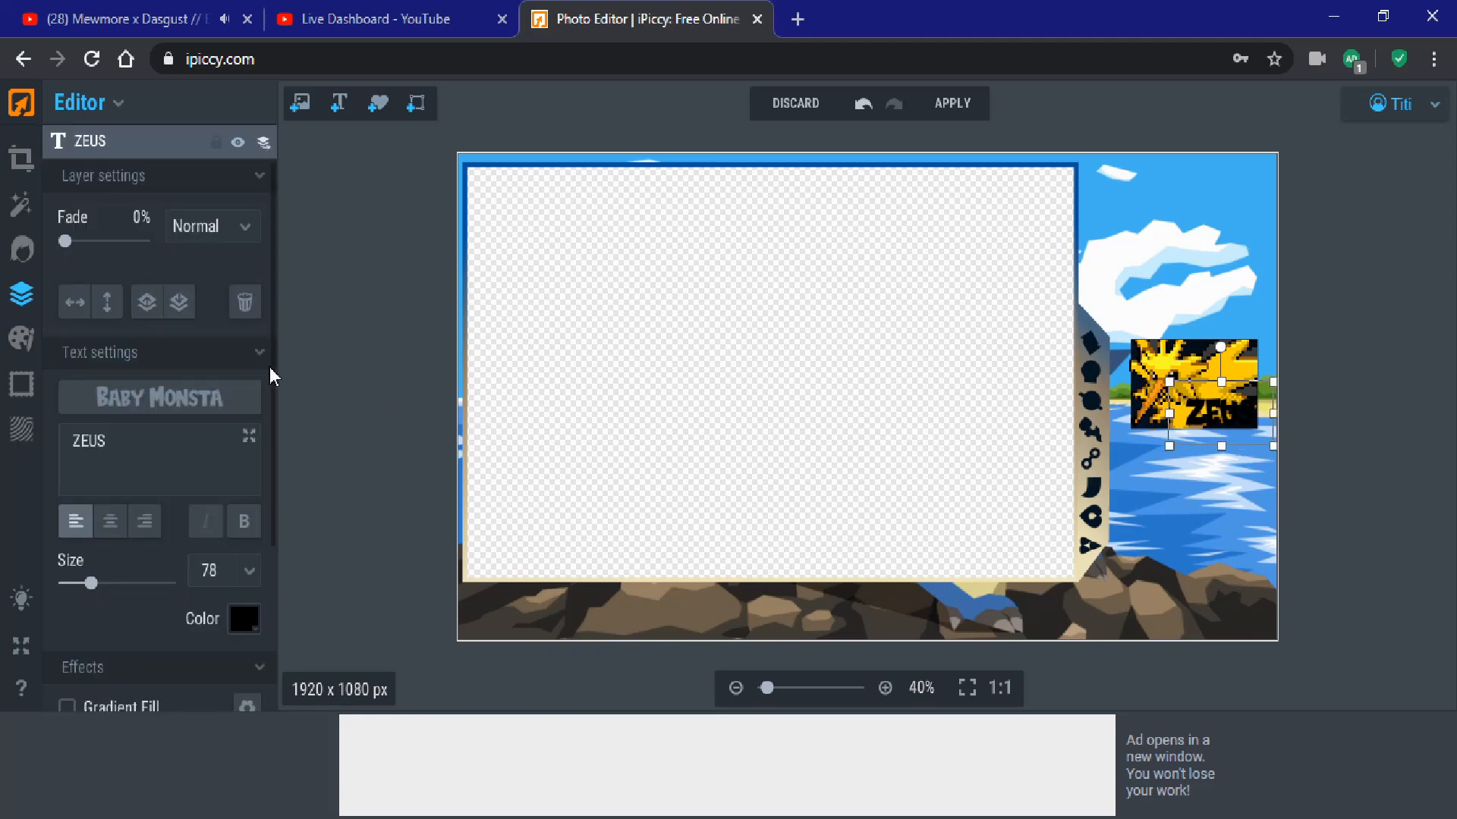
Step: Enable a gradient fill on the ZEUS text and set its start color to bright yellow sampled from Zapdos
scroll(276, 521, down, 3)
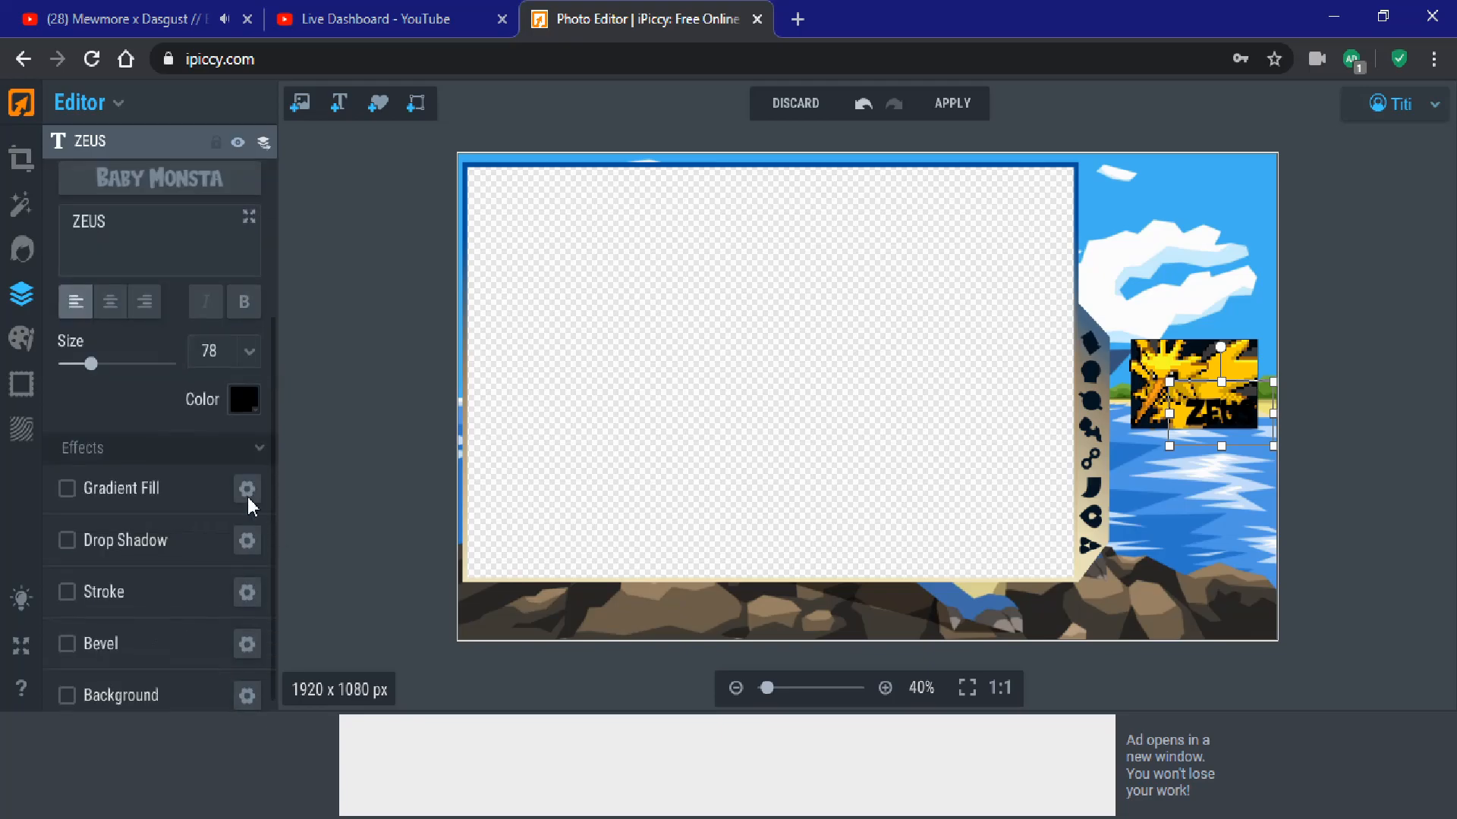
click(144, 489)
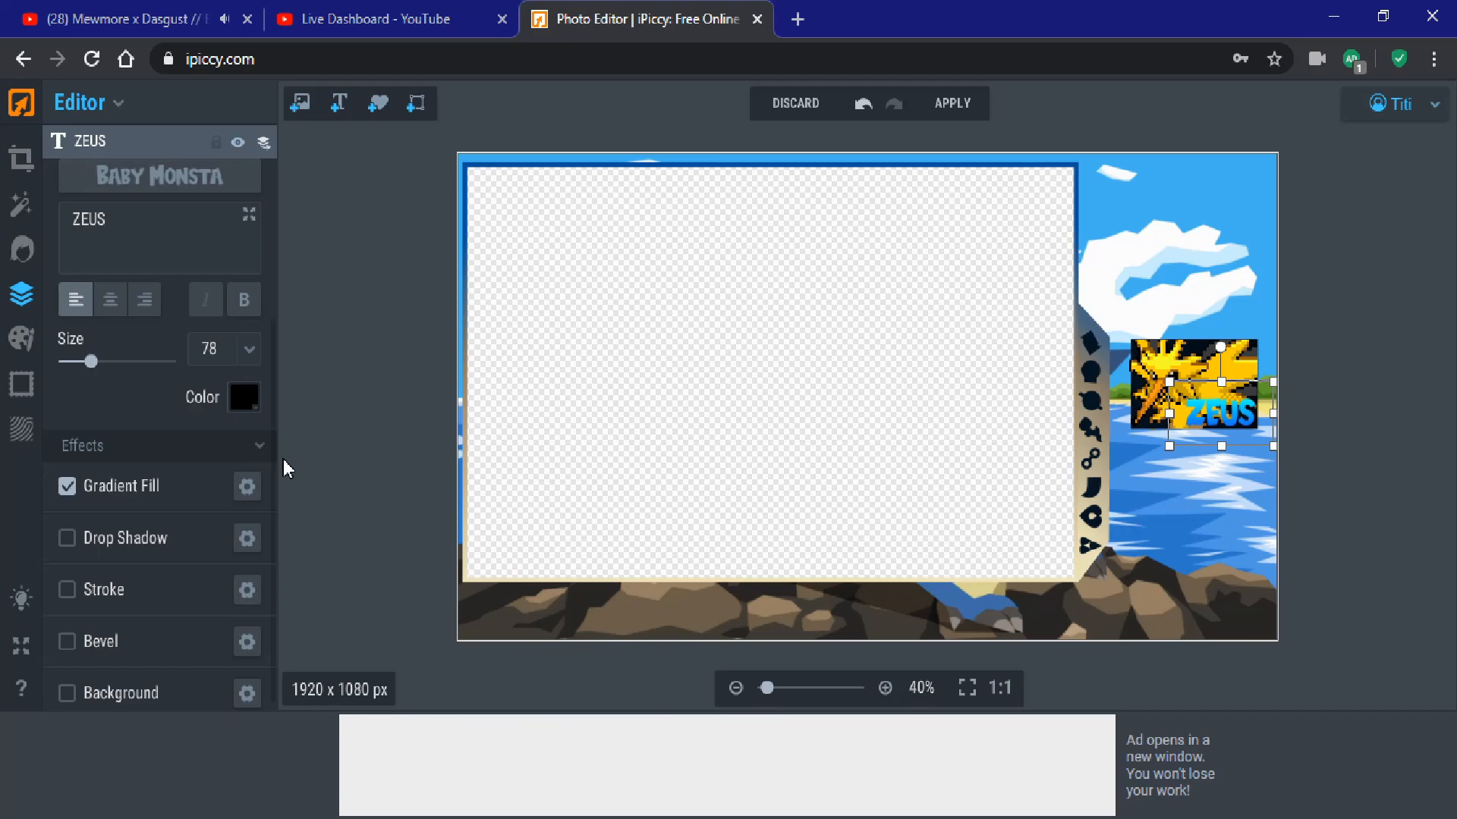
click(246, 493)
click(367, 309)
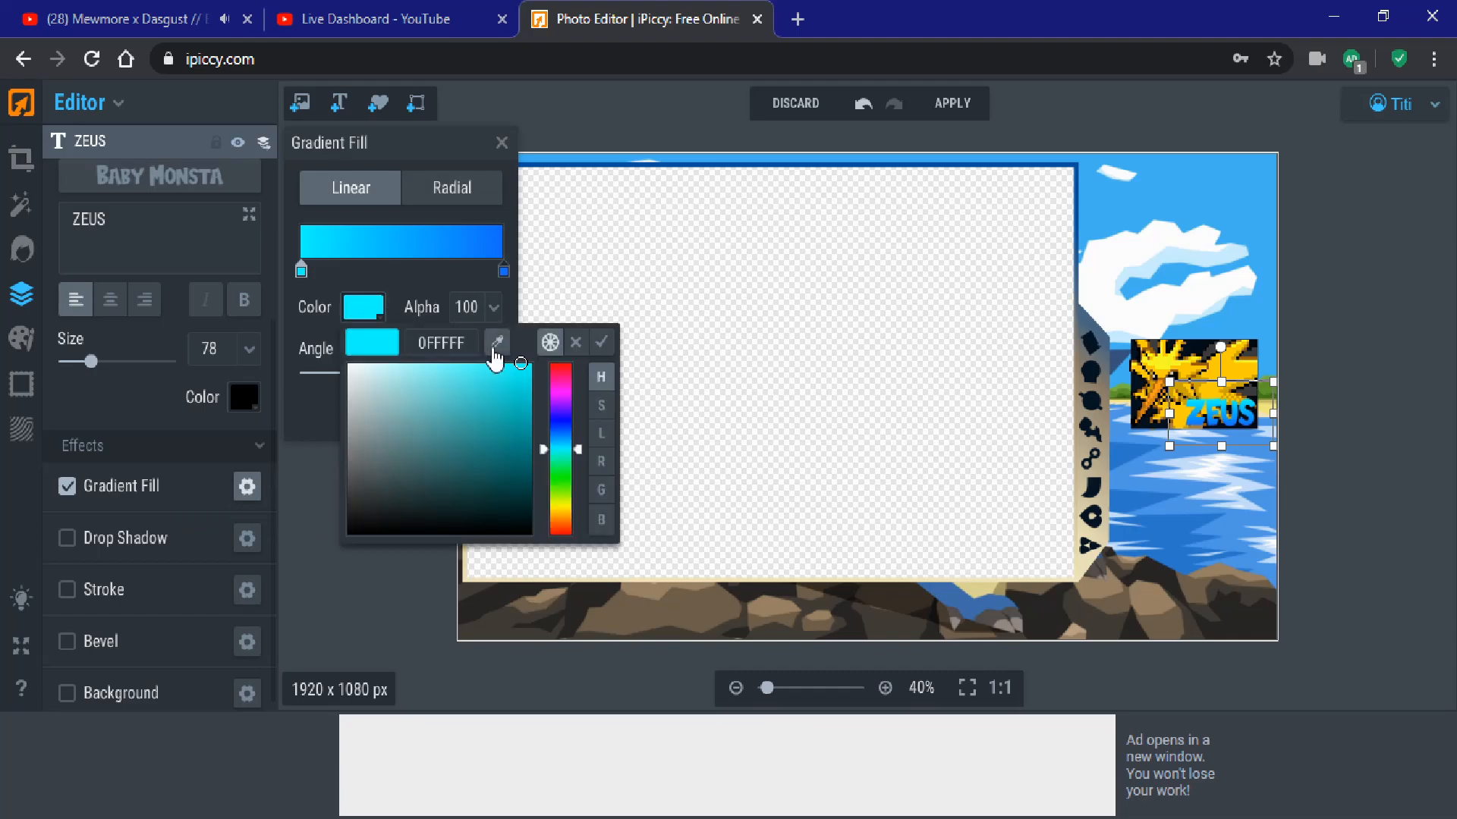
click(495, 349)
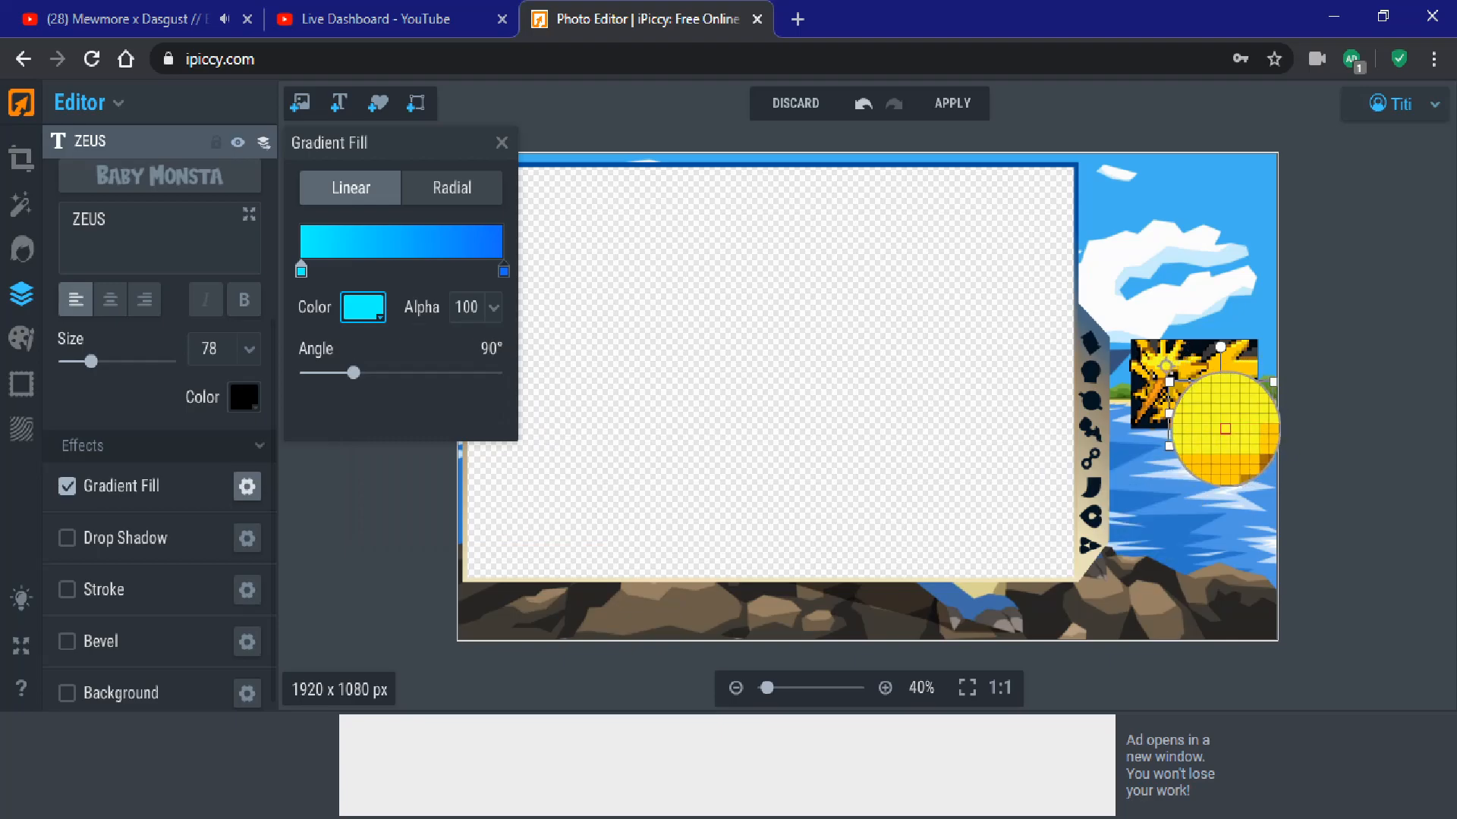
click(1167, 367)
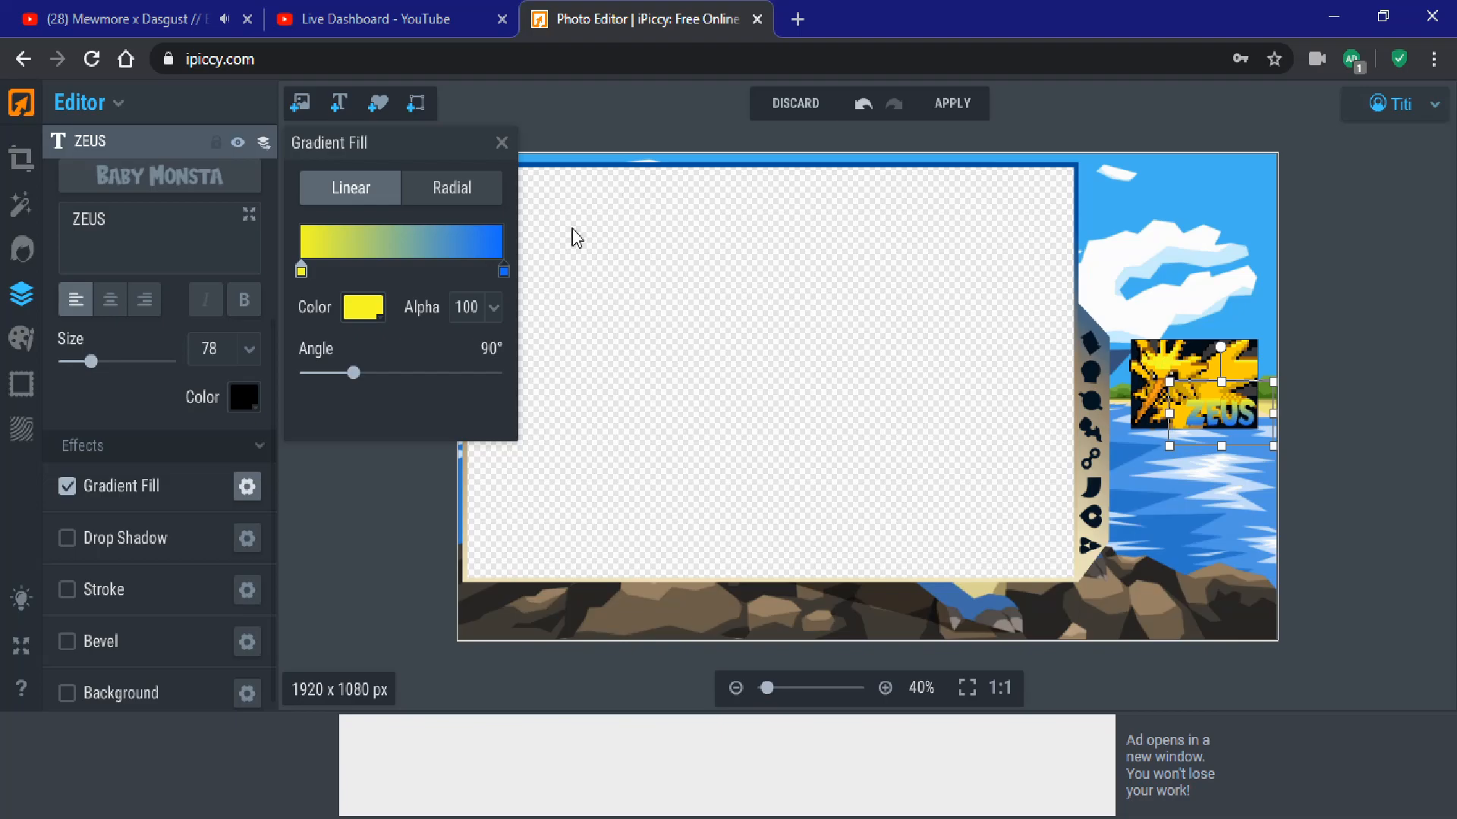
Step: Set the end color of the ZEUS gradient to orange sampled from the Zapdos sprite
click(504, 270)
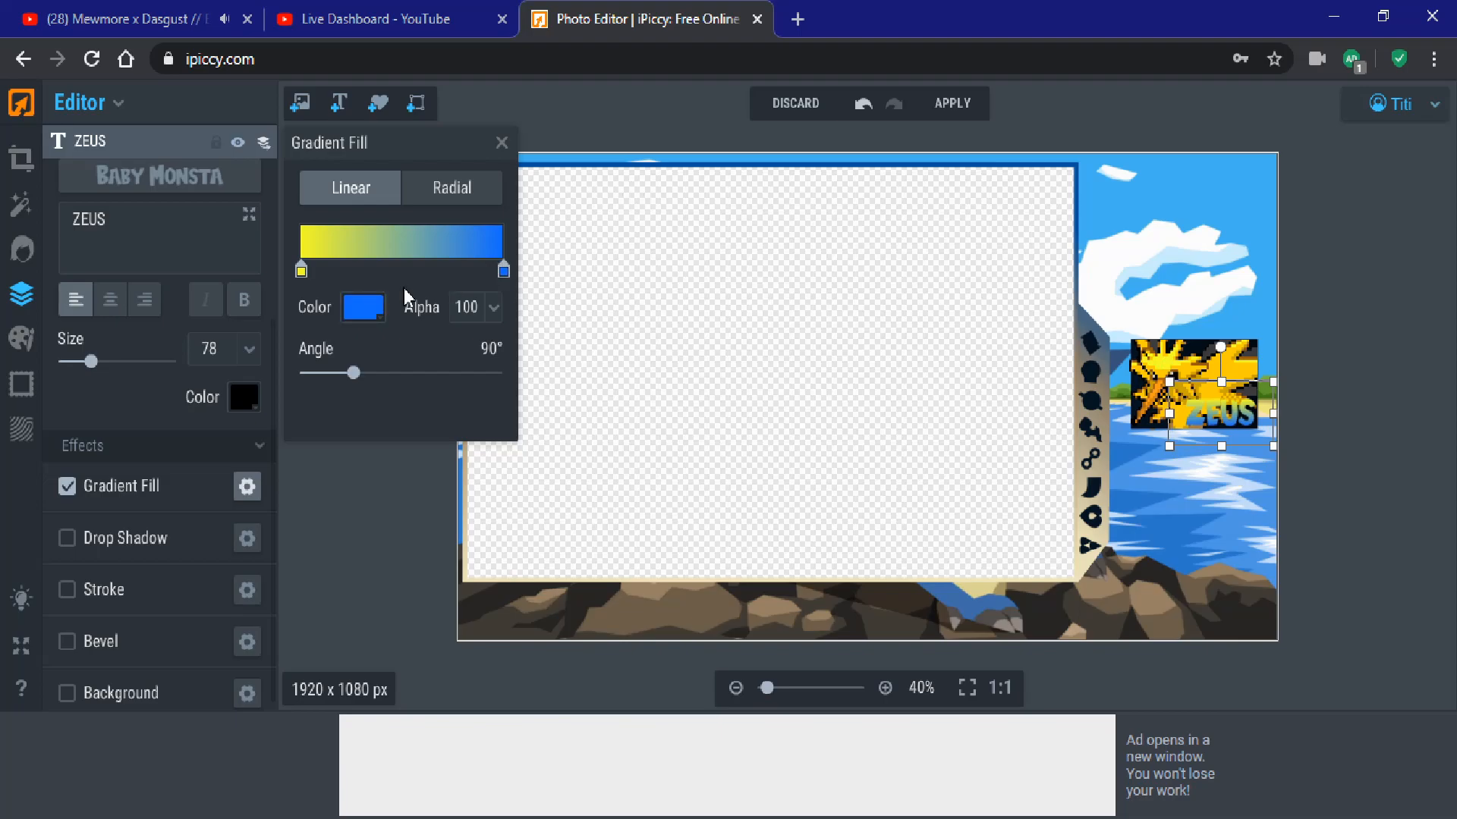
click(376, 317)
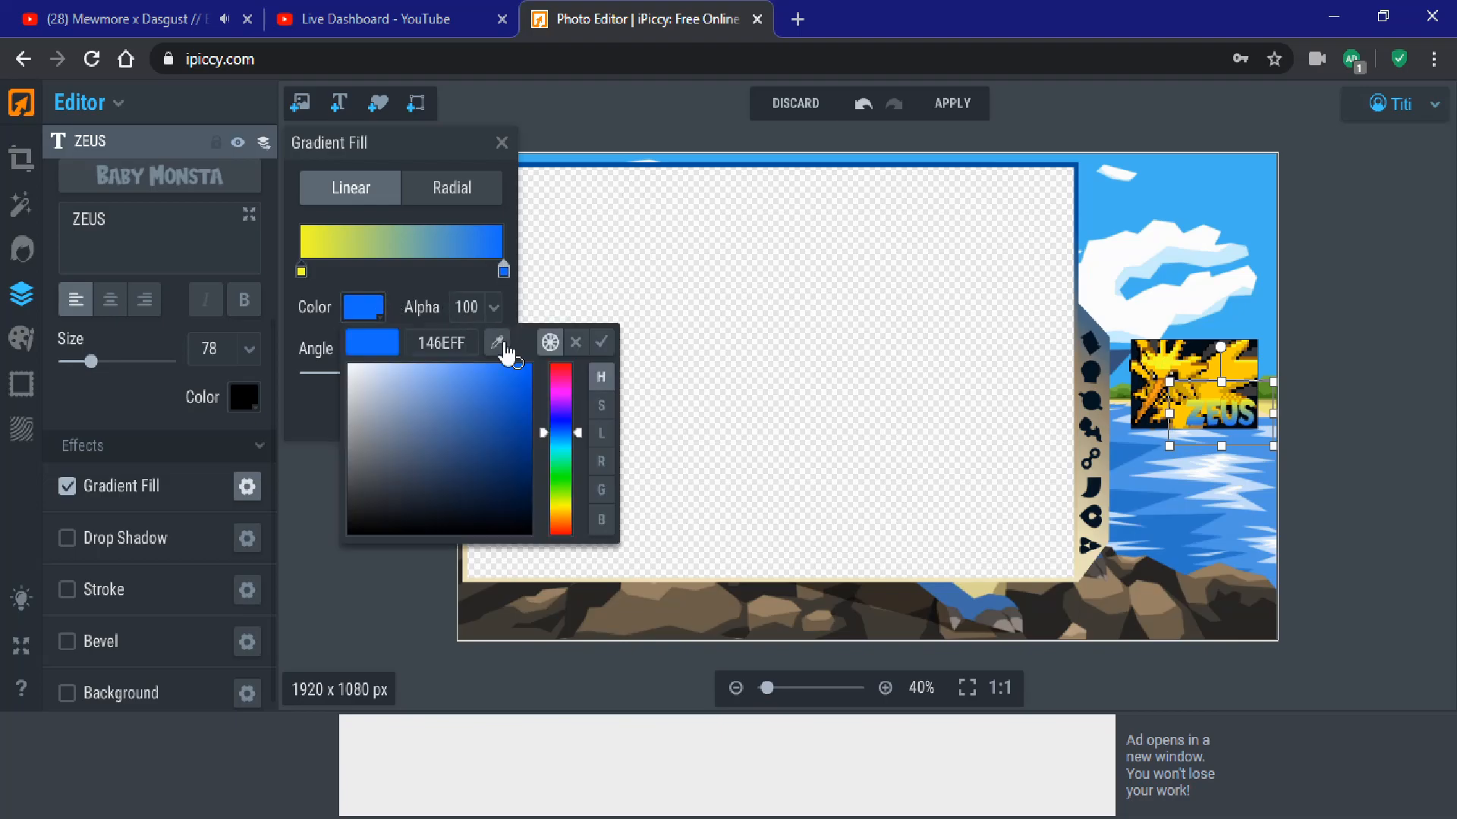
click(503, 349)
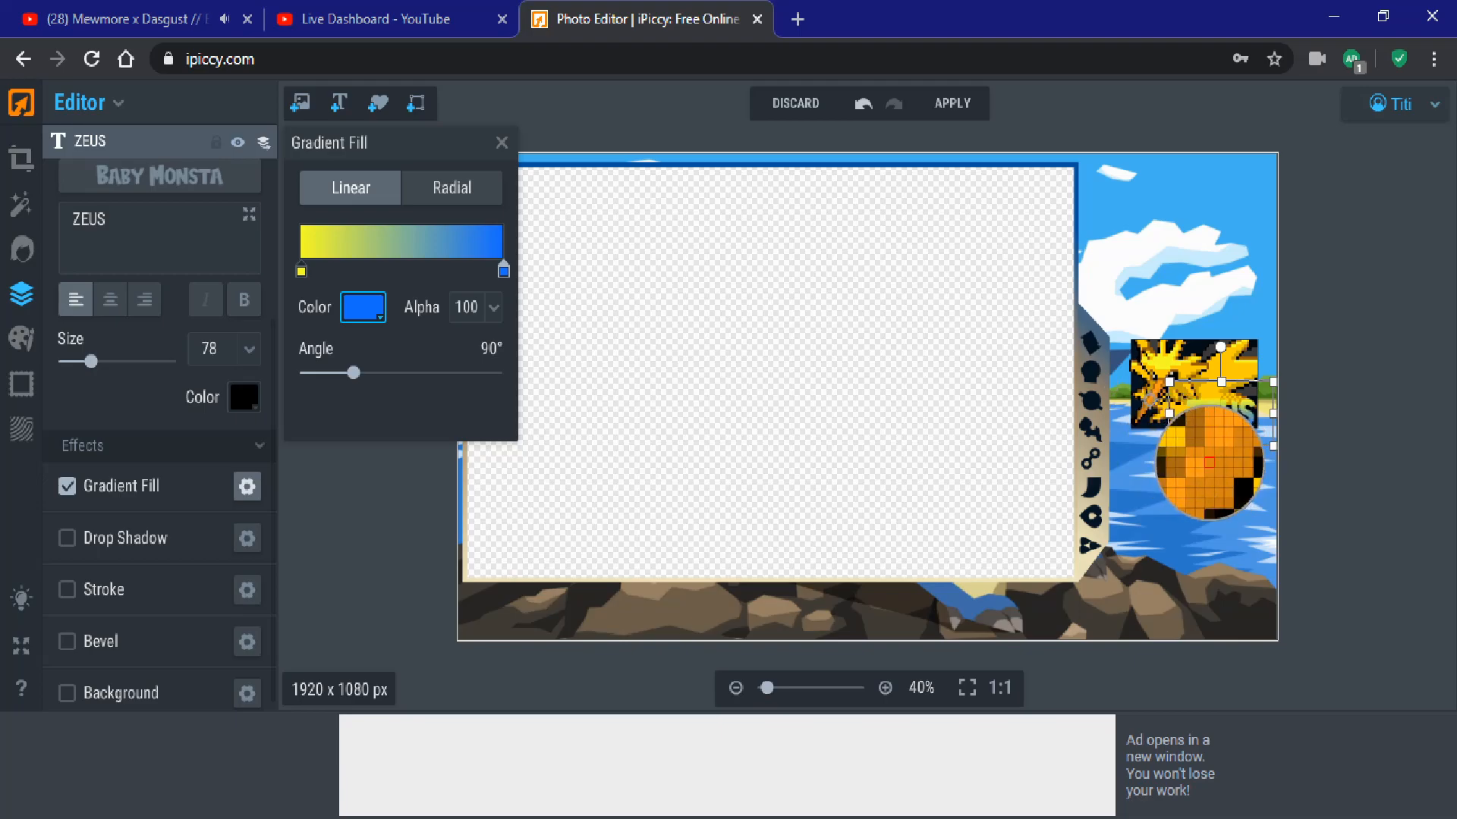
click(1210, 461)
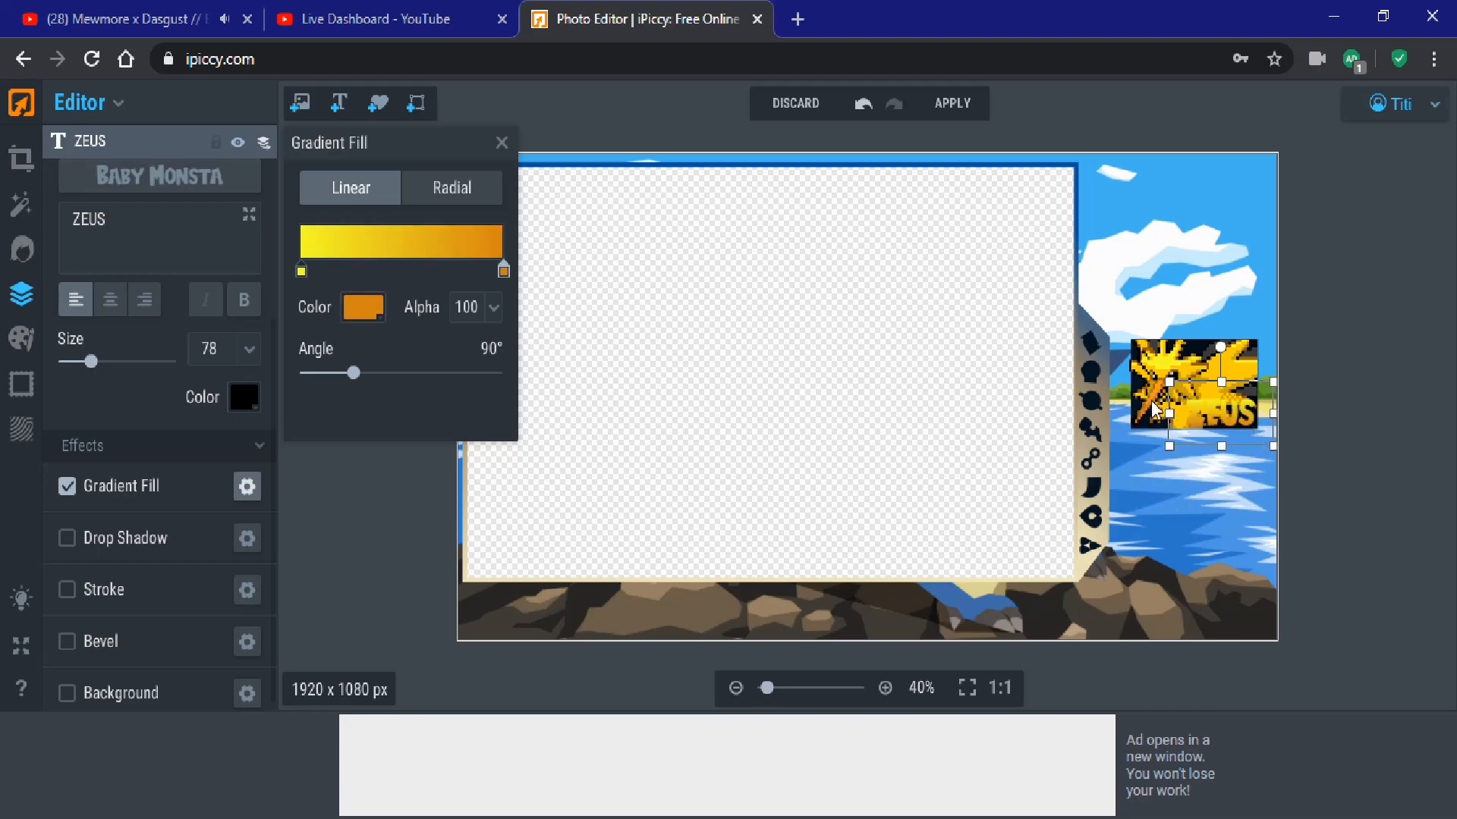
Step: Add a drop shadow to the ZEUS text with its opacity at 100%
click(147, 543)
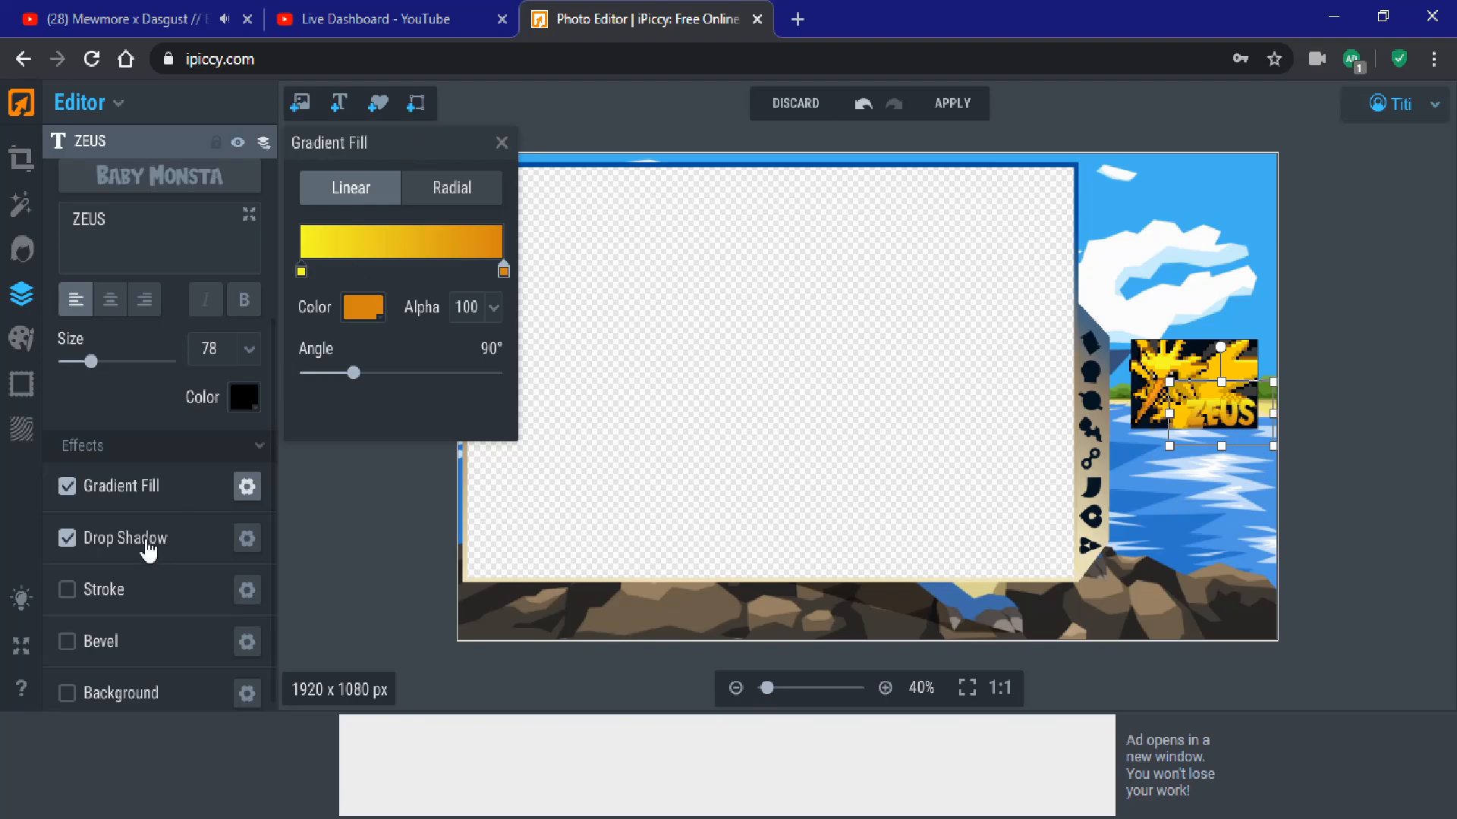
click(246, 542)
drag(371, 472, 507, 480)
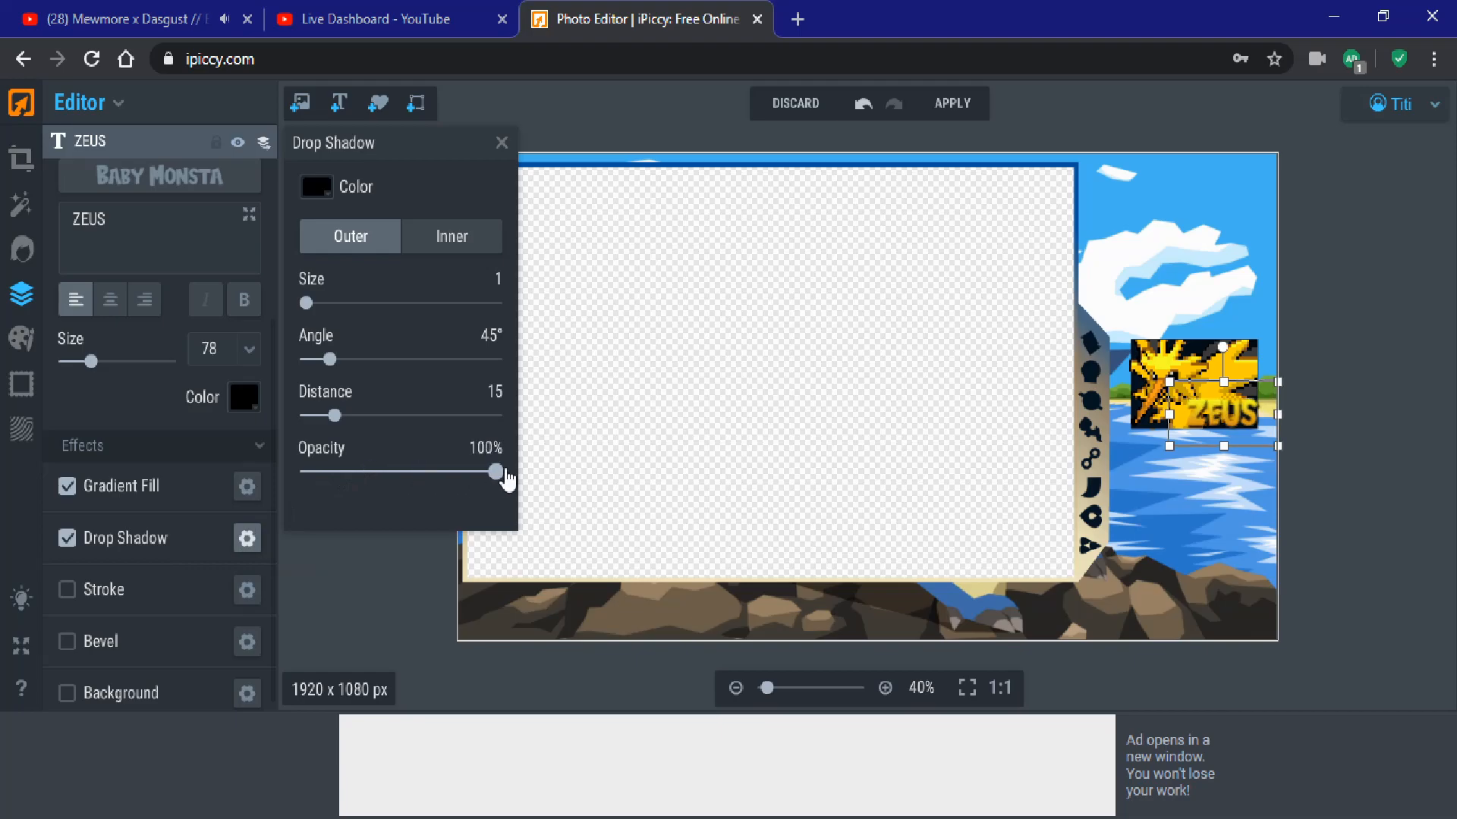
Step: Add an outer stroke to the ZEUS text in near-black sampled from the Zapdos picture, with size 18
click(69, 591)
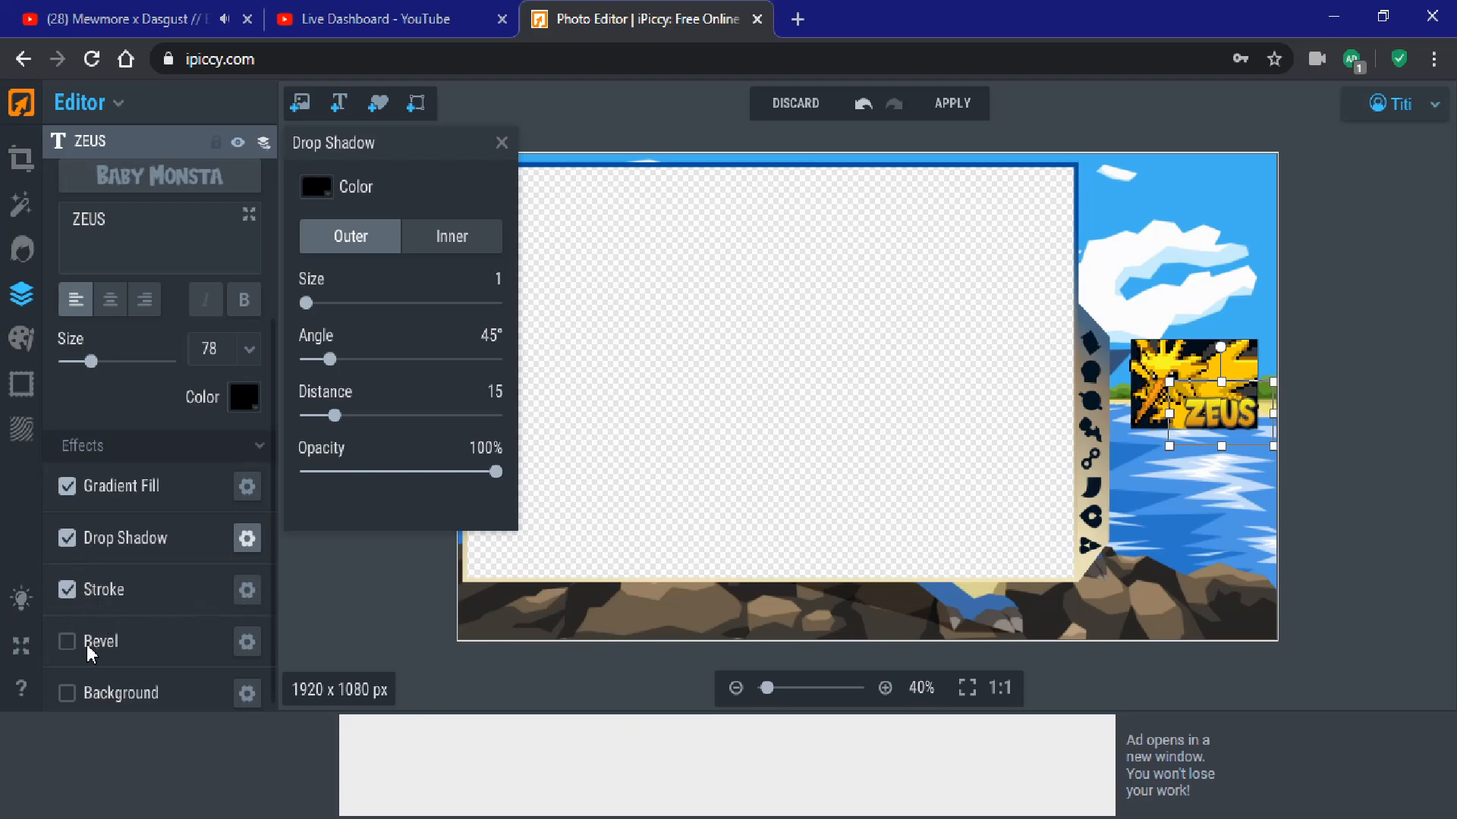
click(247, 591)
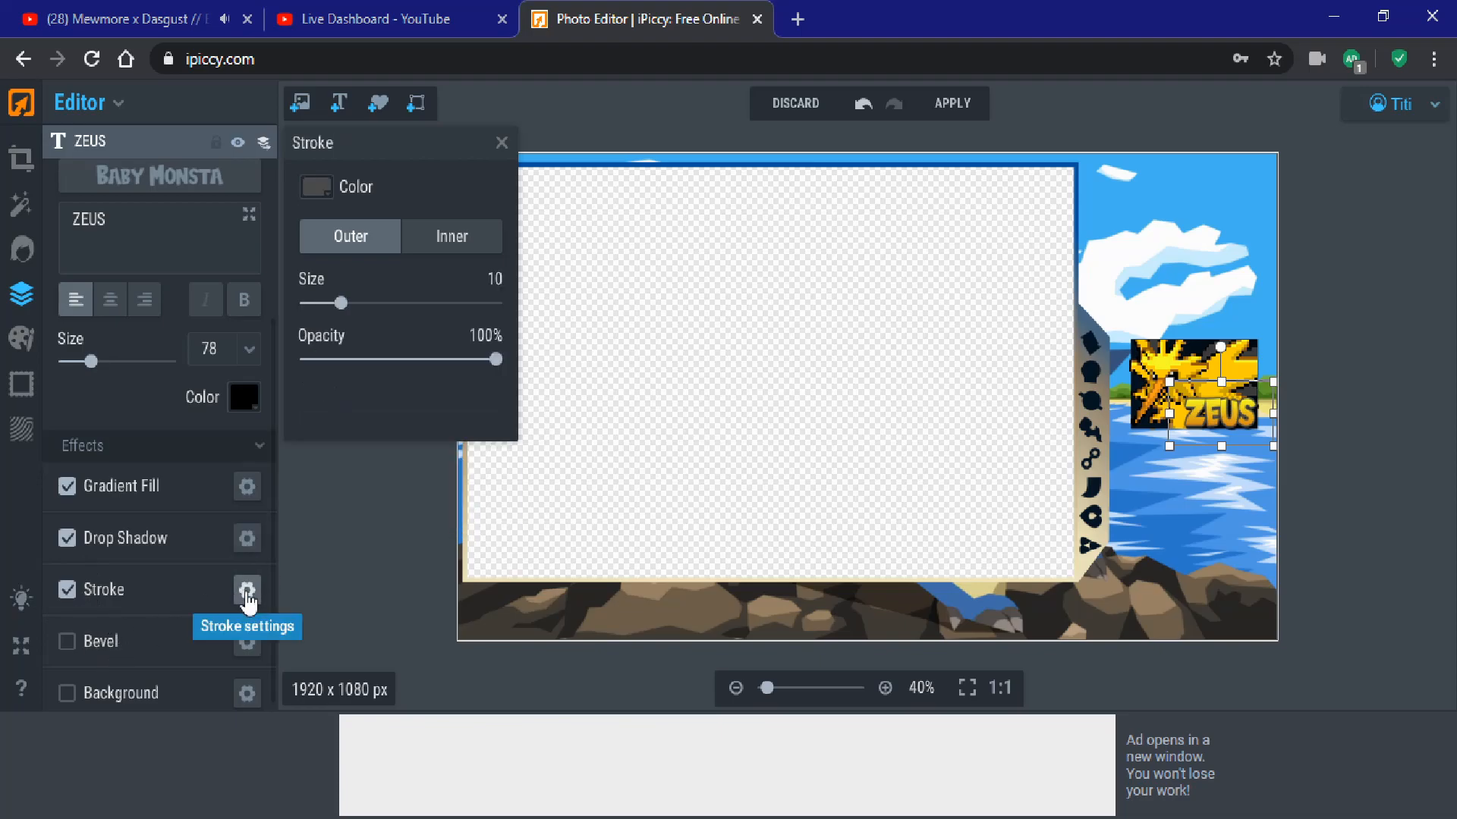
click(319, 191)
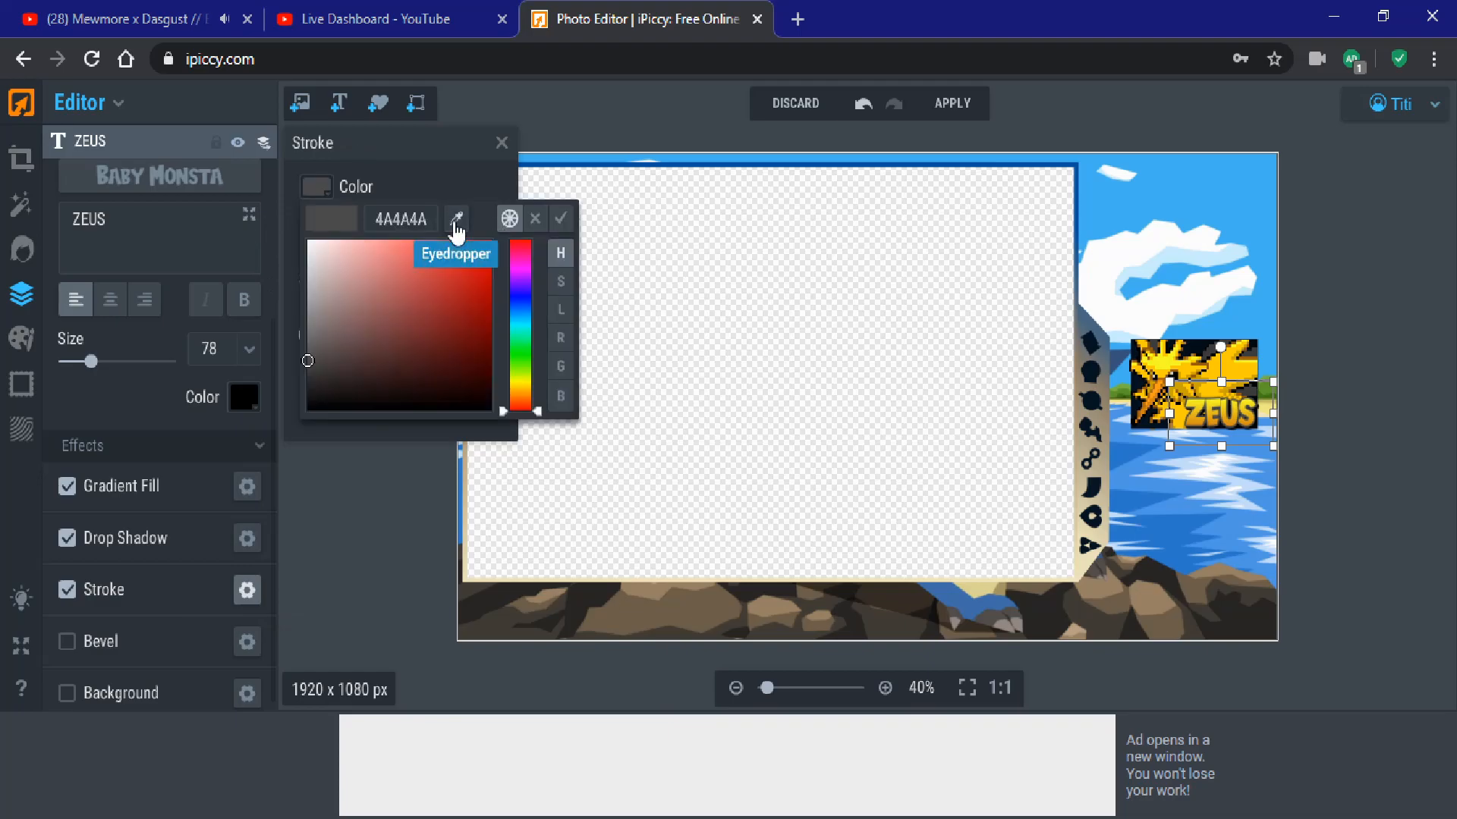
click(456, 220)
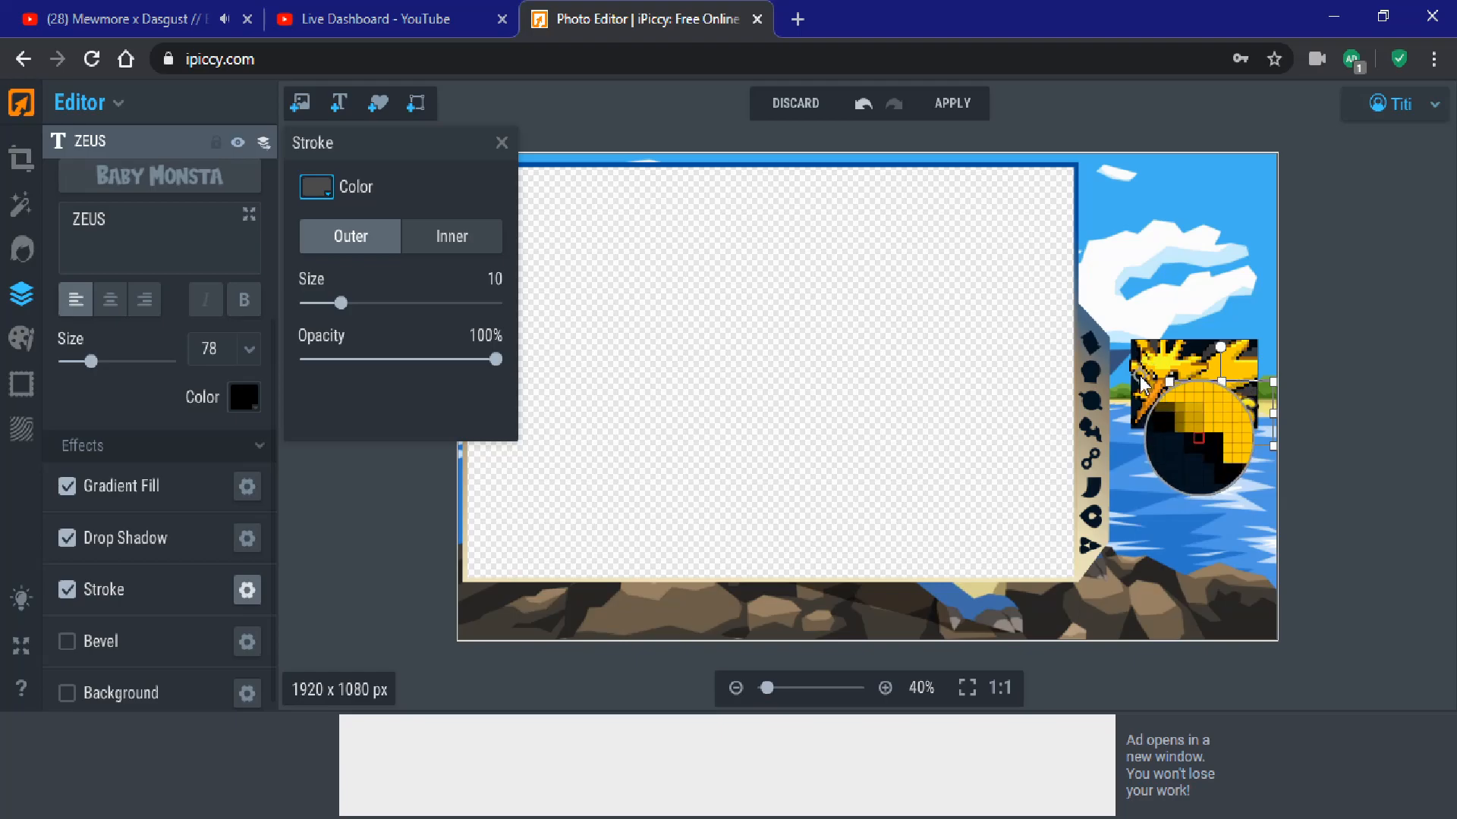
click(1198, 438)
drag(346, 323, 373, 318)
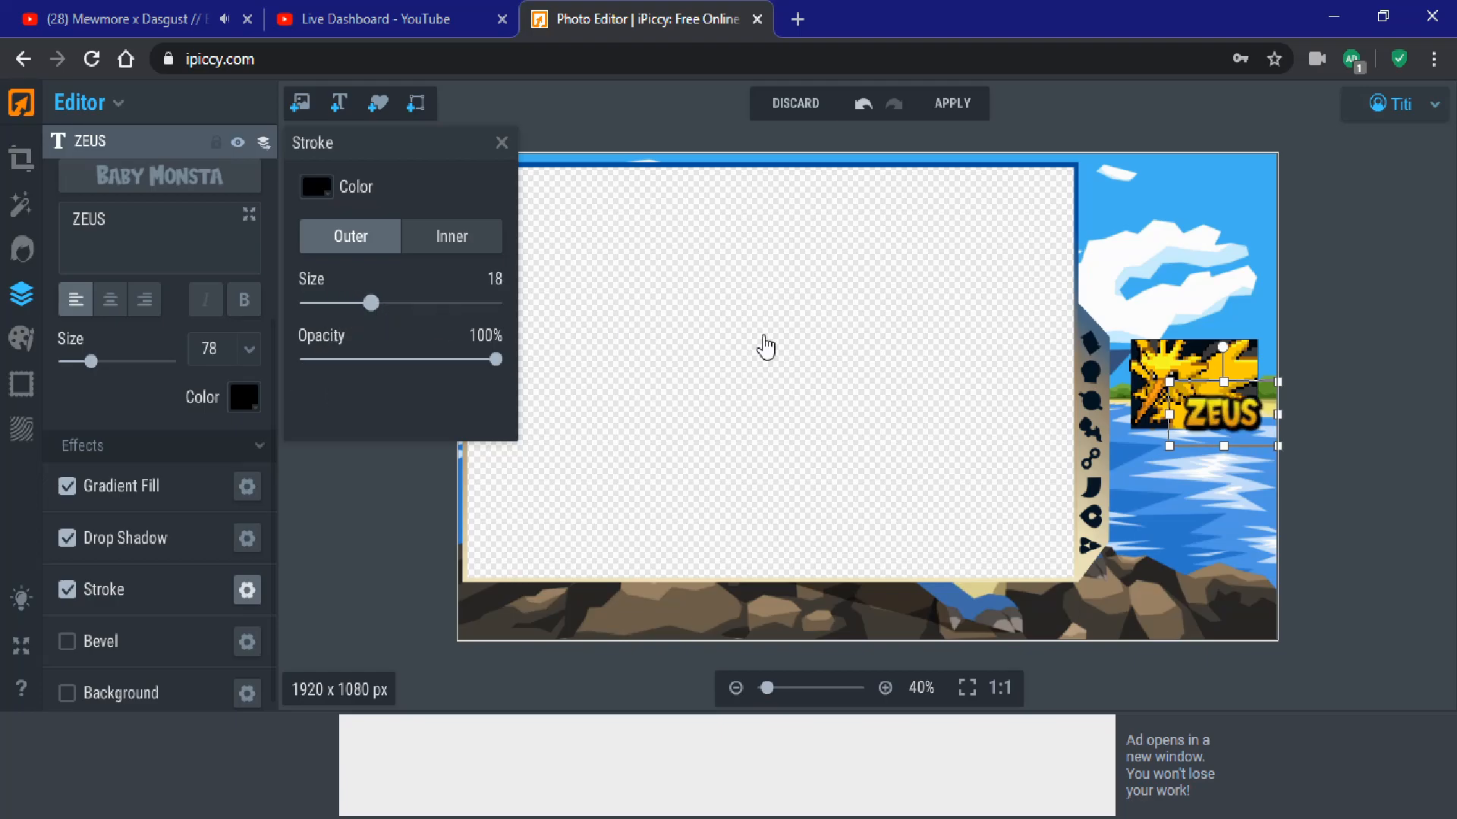
Step: Delete the Zapdos sprite and its black shadow copy from the overlay
click(1223, 396)
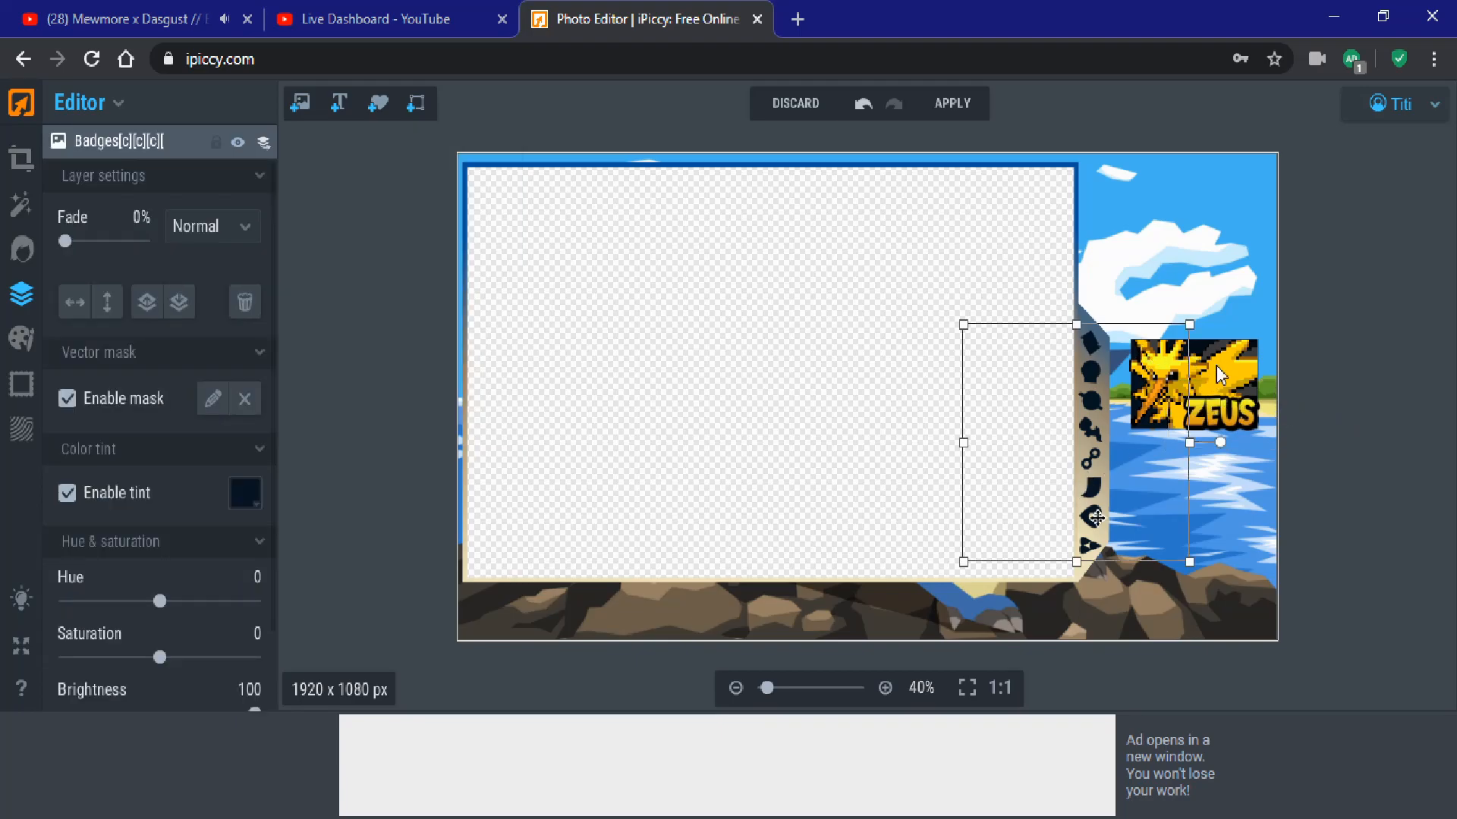
click(1242, 369)
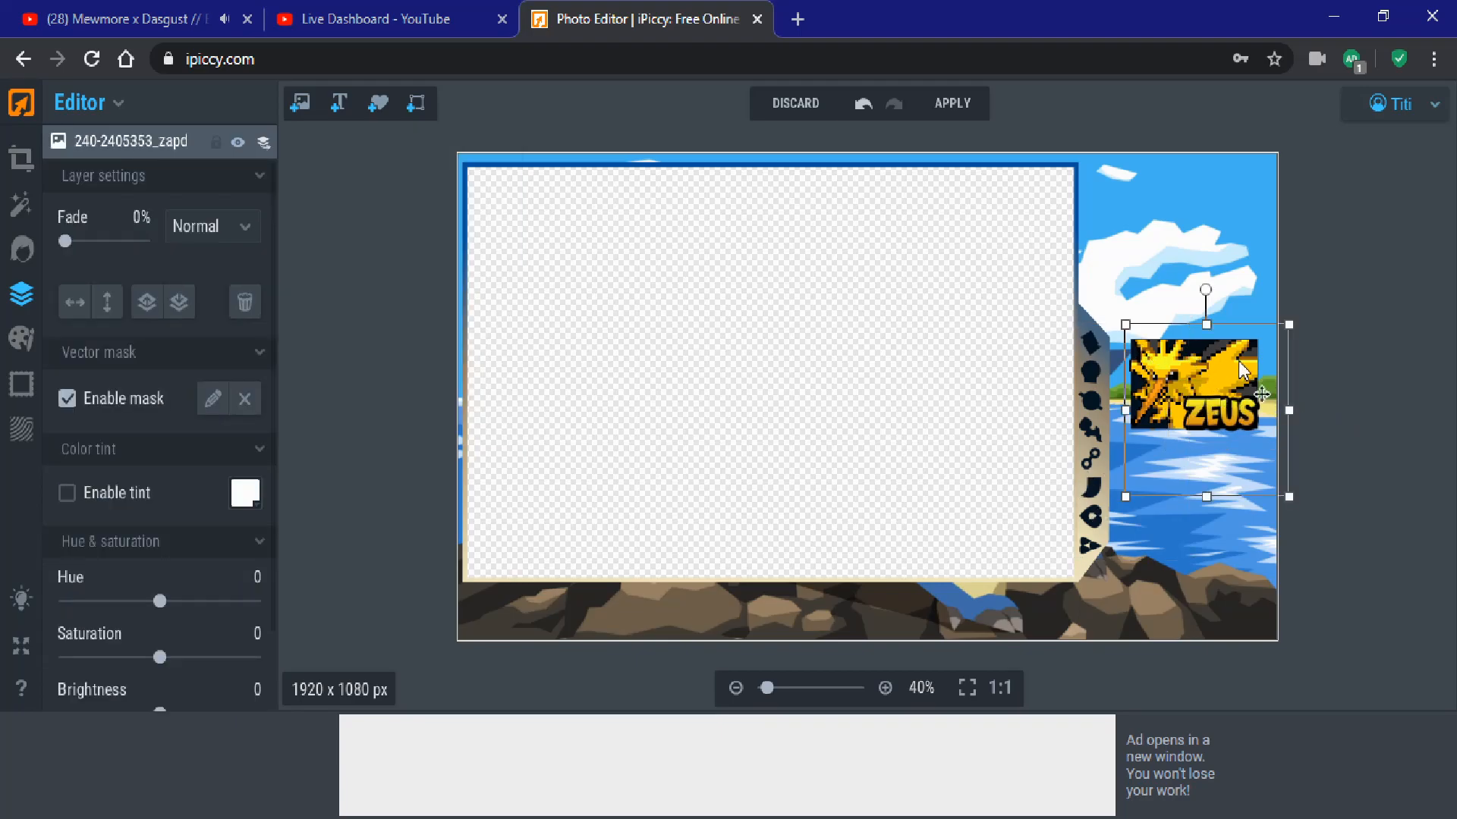
click(1090, 434)
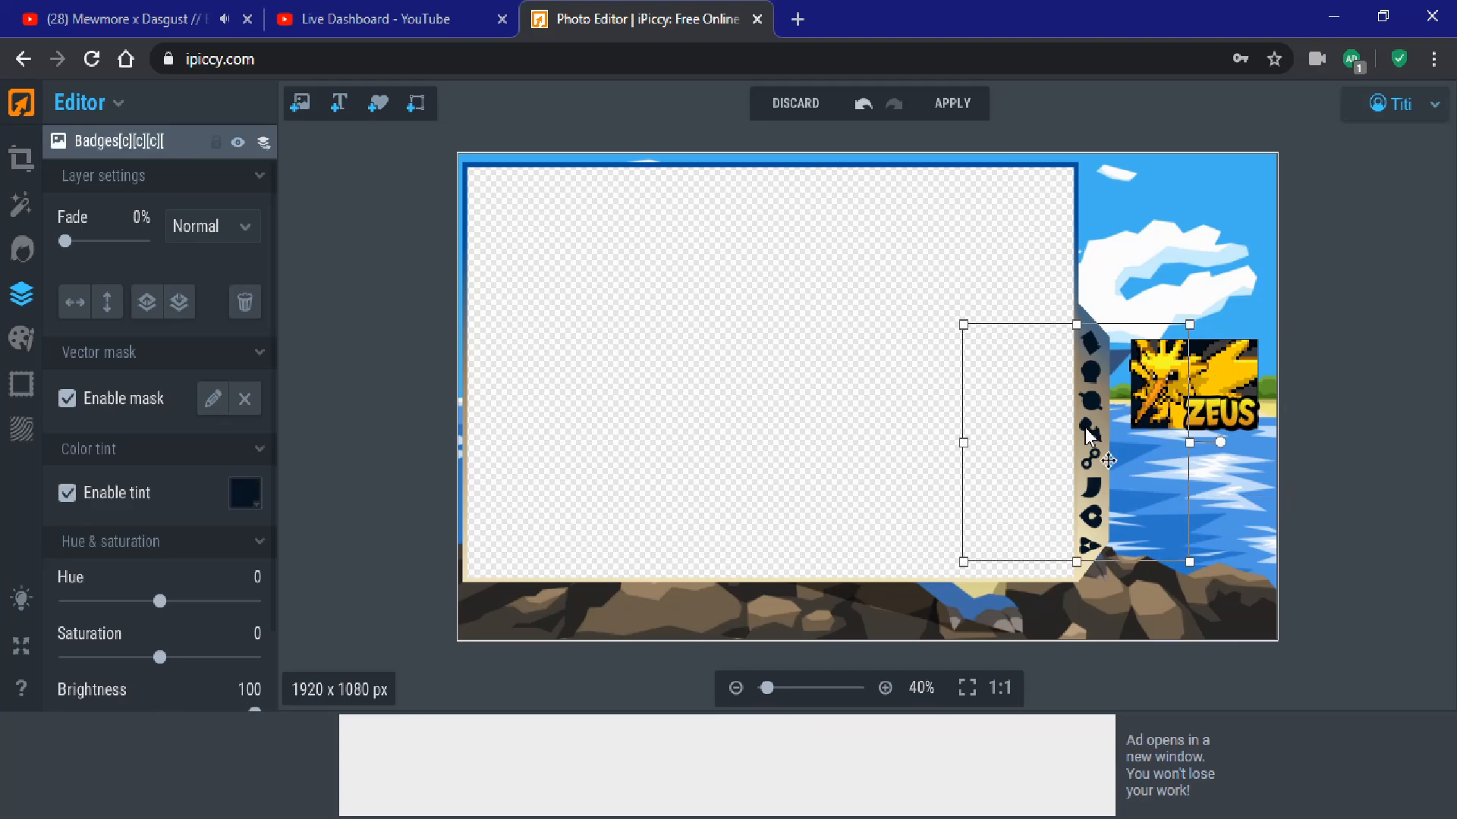
click(1239, 371)
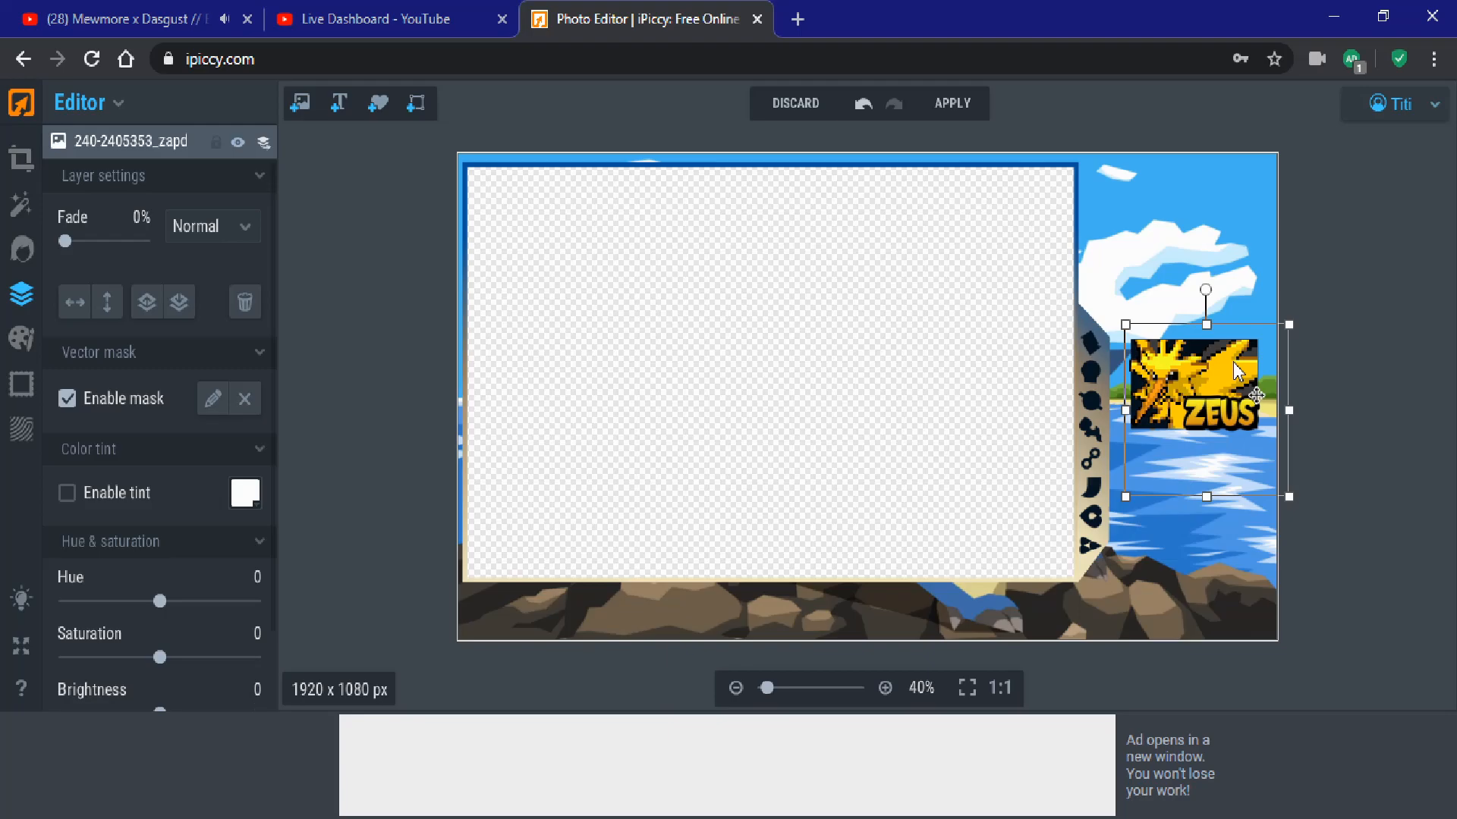
click(1180, 367)
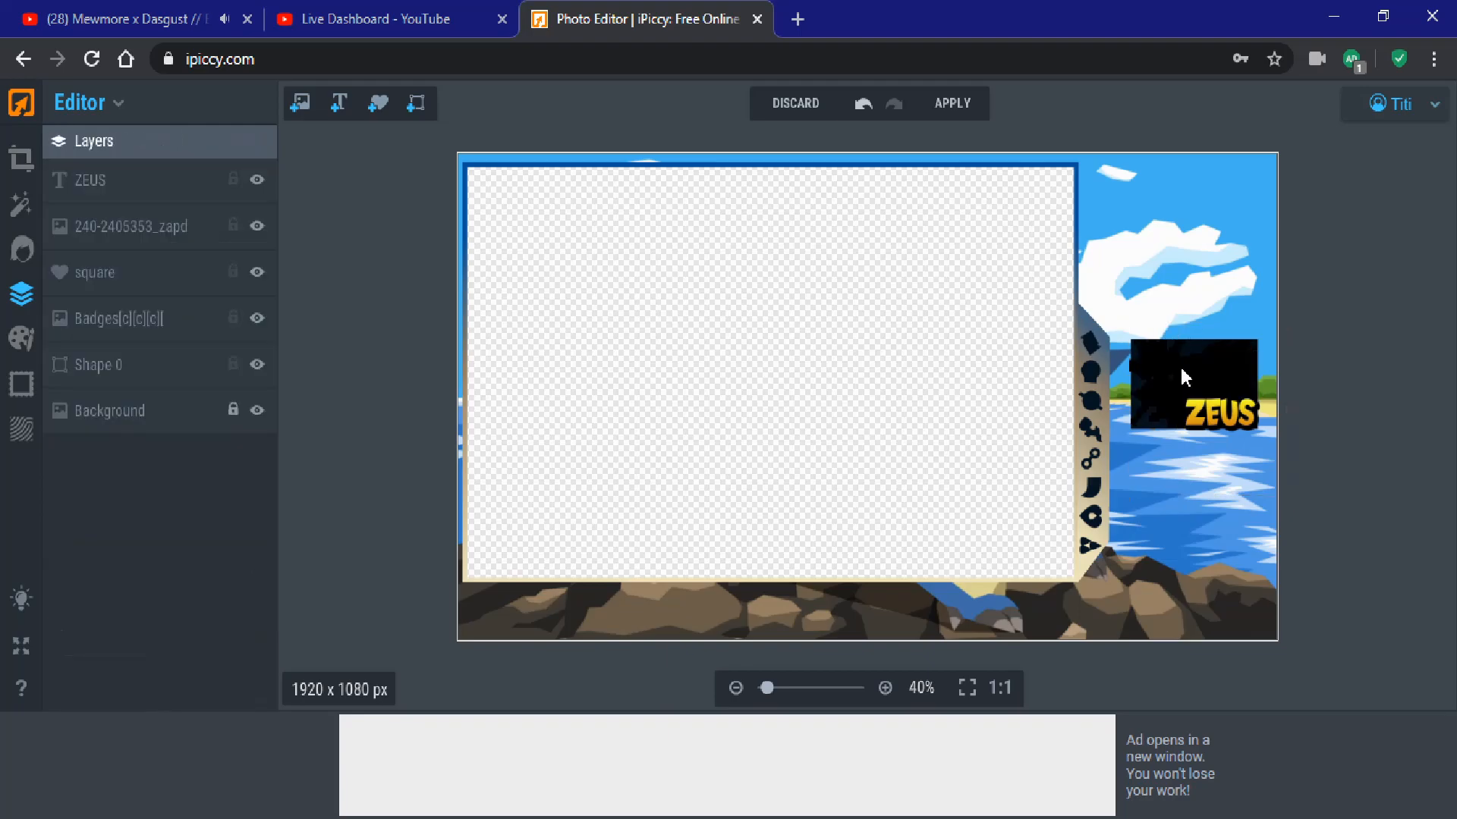
click(1211, 342)
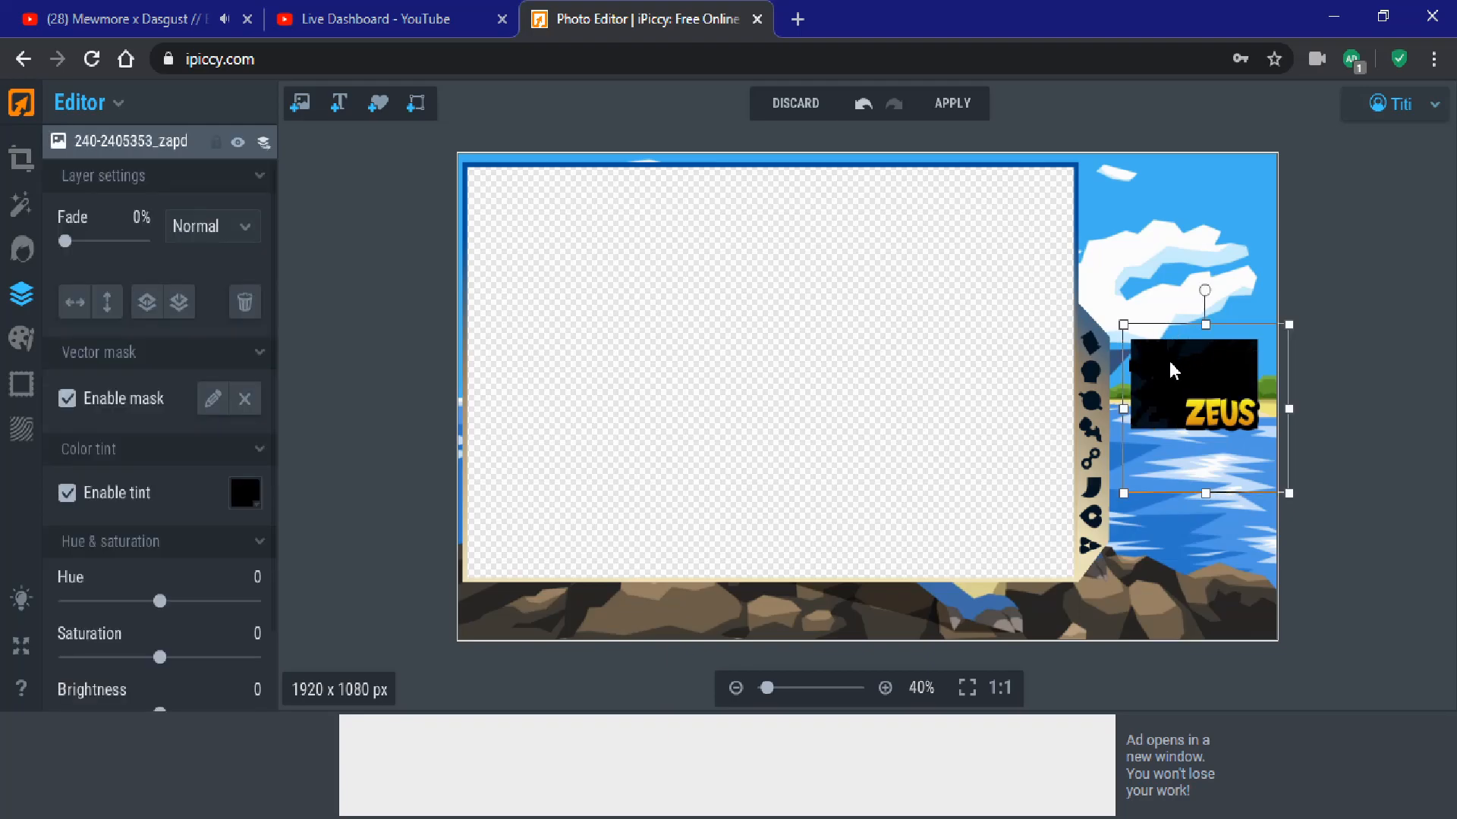
click(1173, 370)
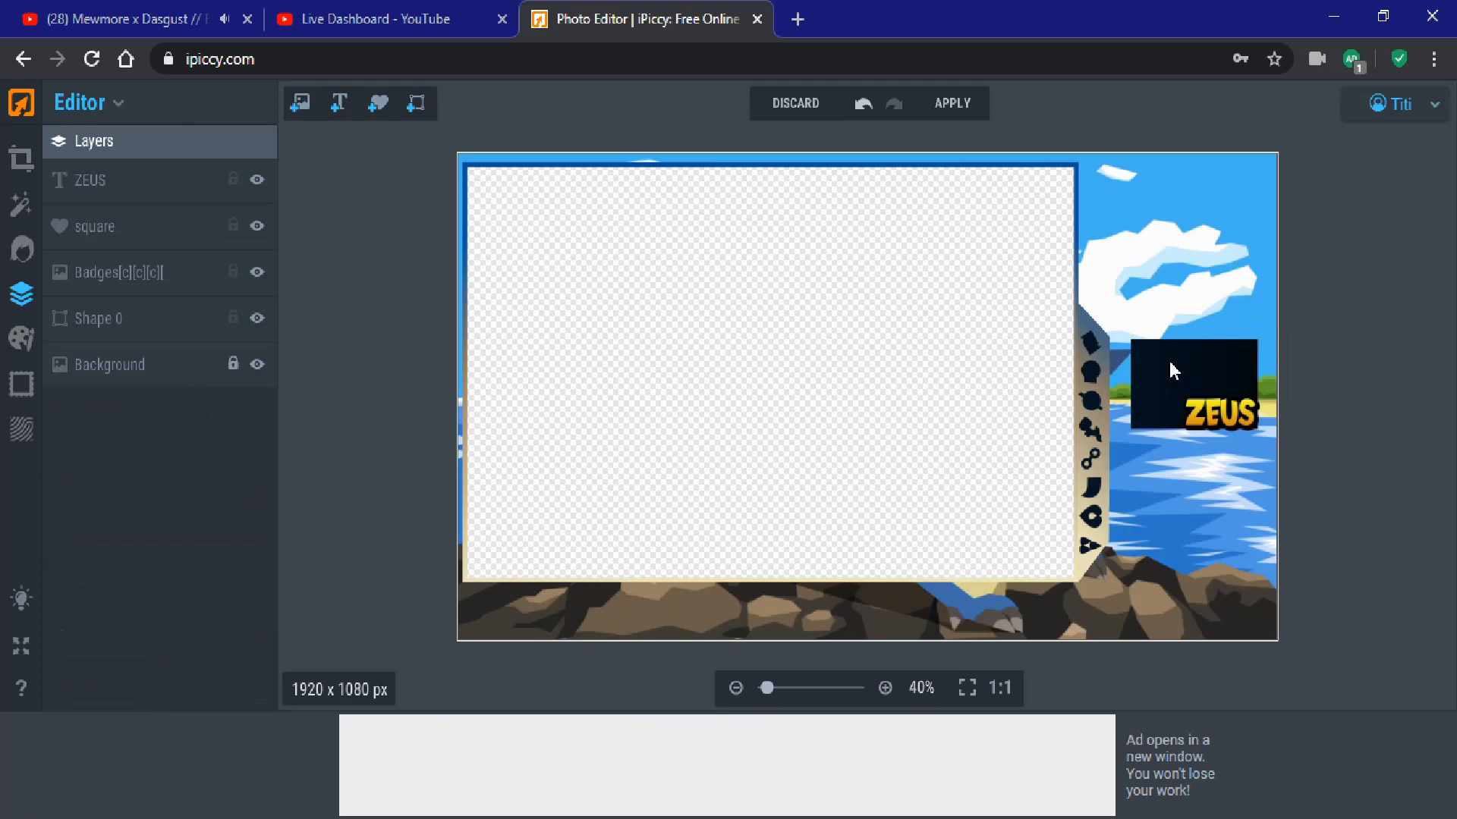
Step: Delete the dark square box and the ZEUS text from the overlay
click(1190, 341)
key(Delete)
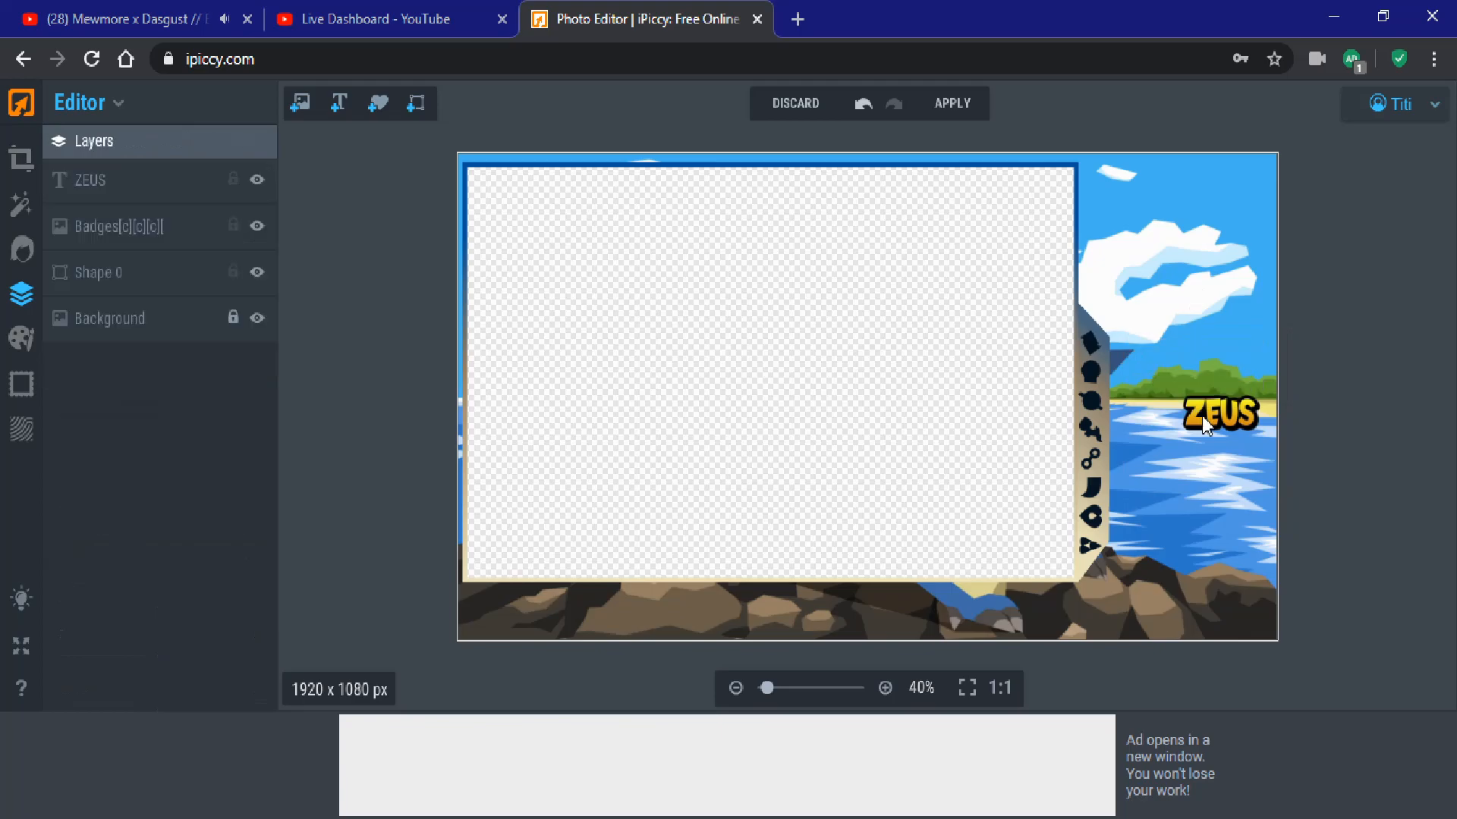
click(1202, 416)
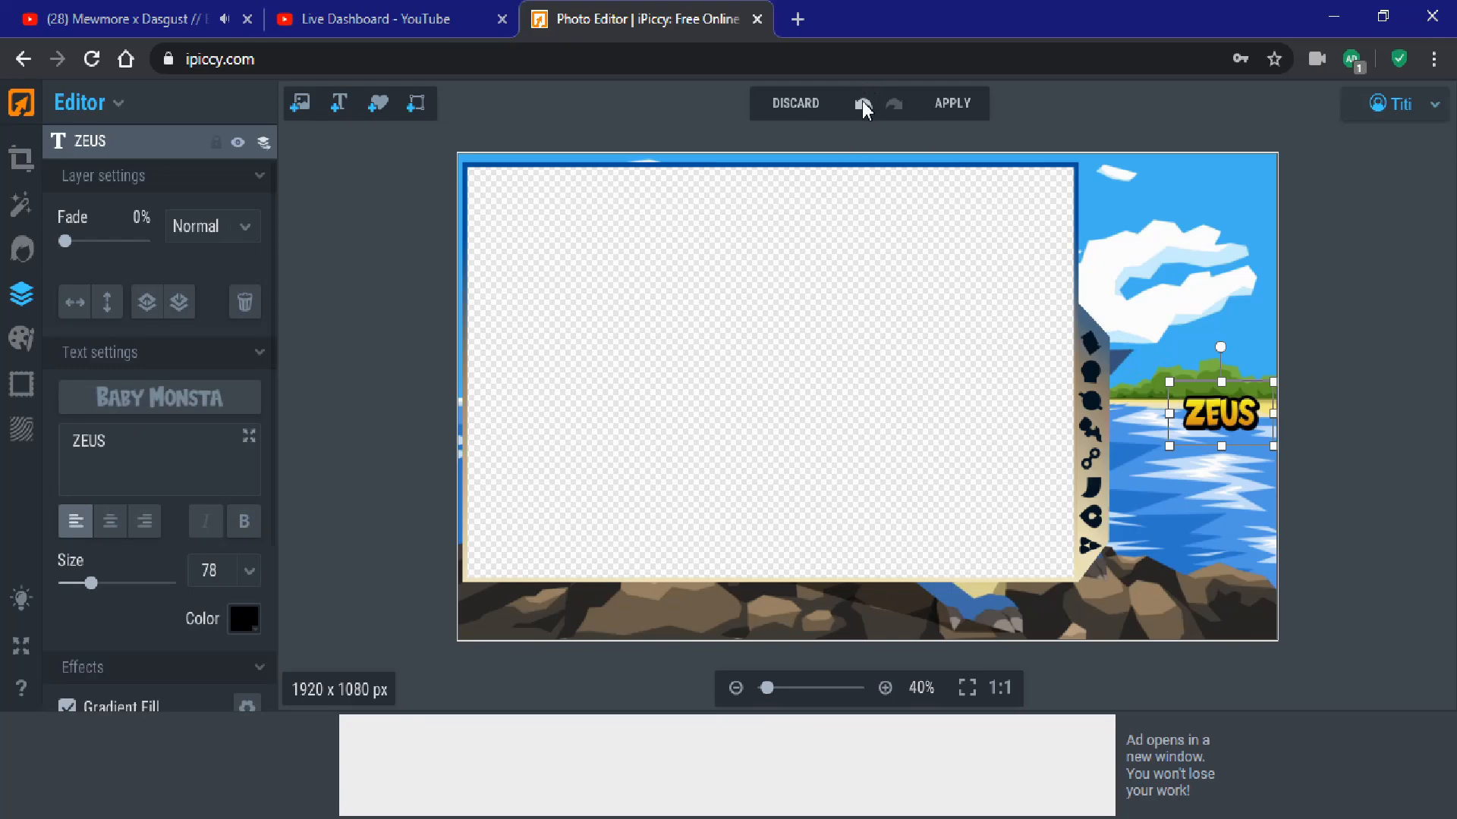
key(Delete)
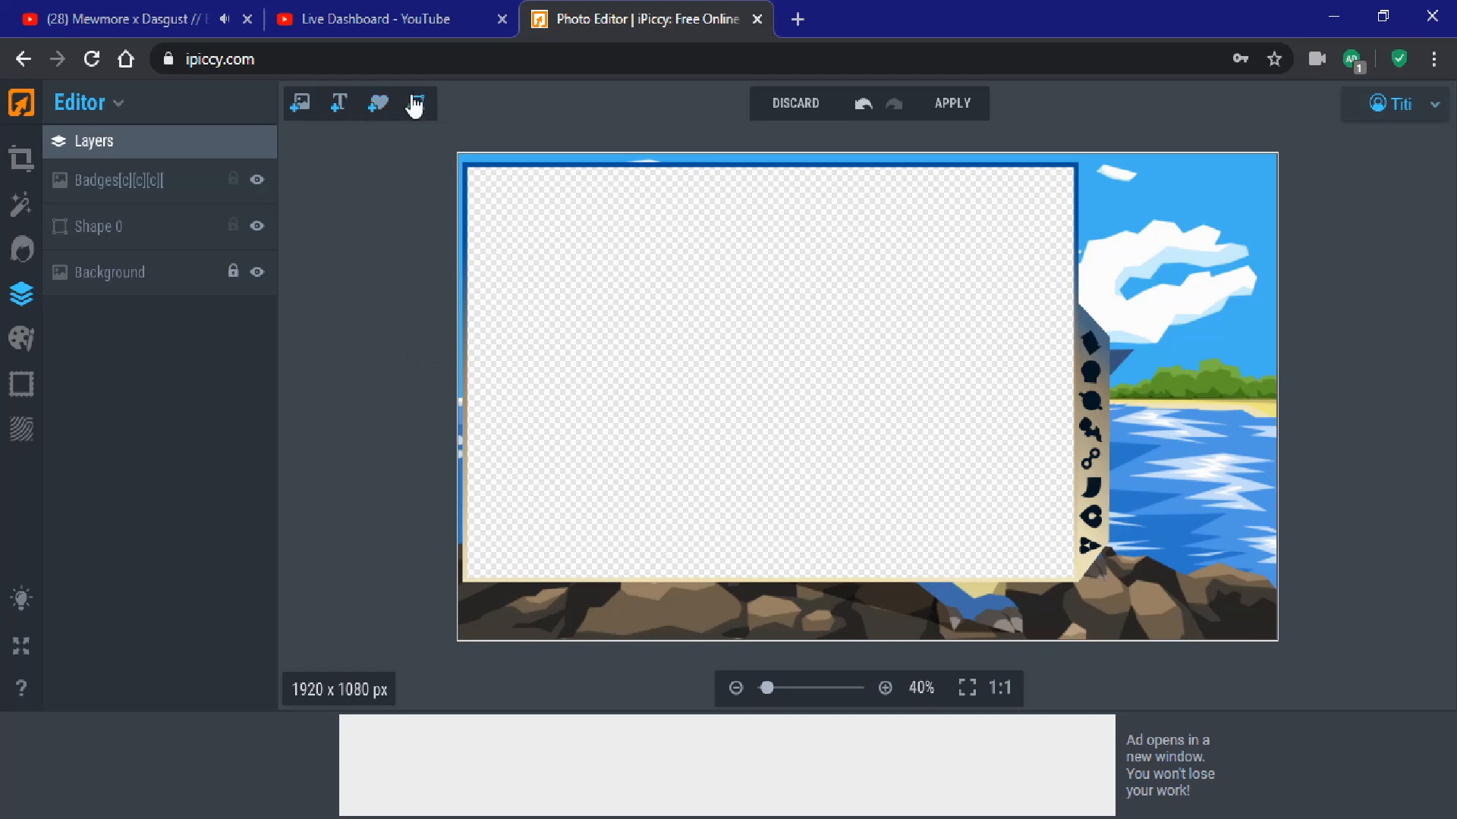
Step: Create a vector shape from the square template, reshaped into a tall narrow panel with slanted upper and lower edges
click(414, 104)
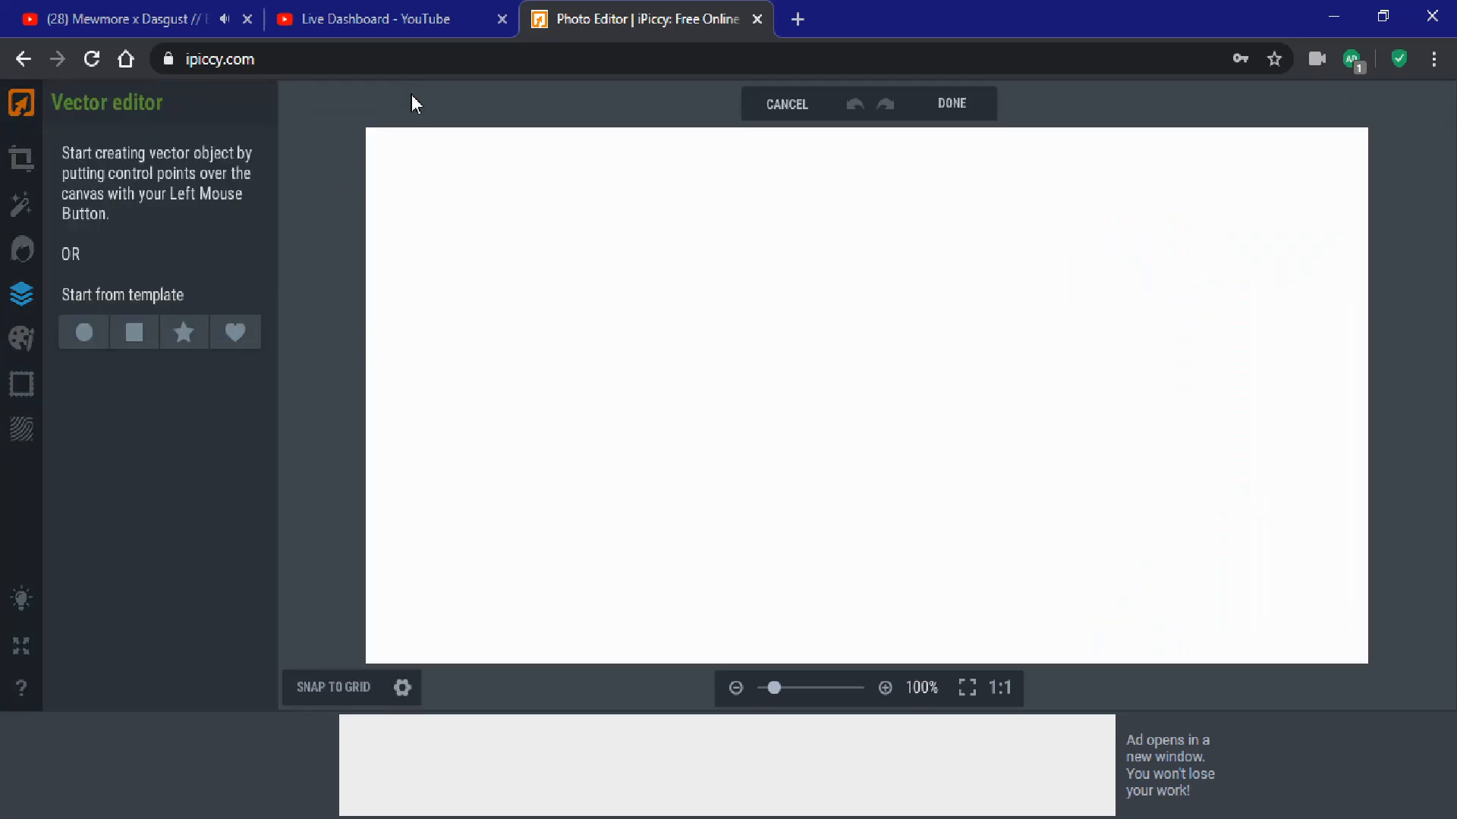
click(134, 335)
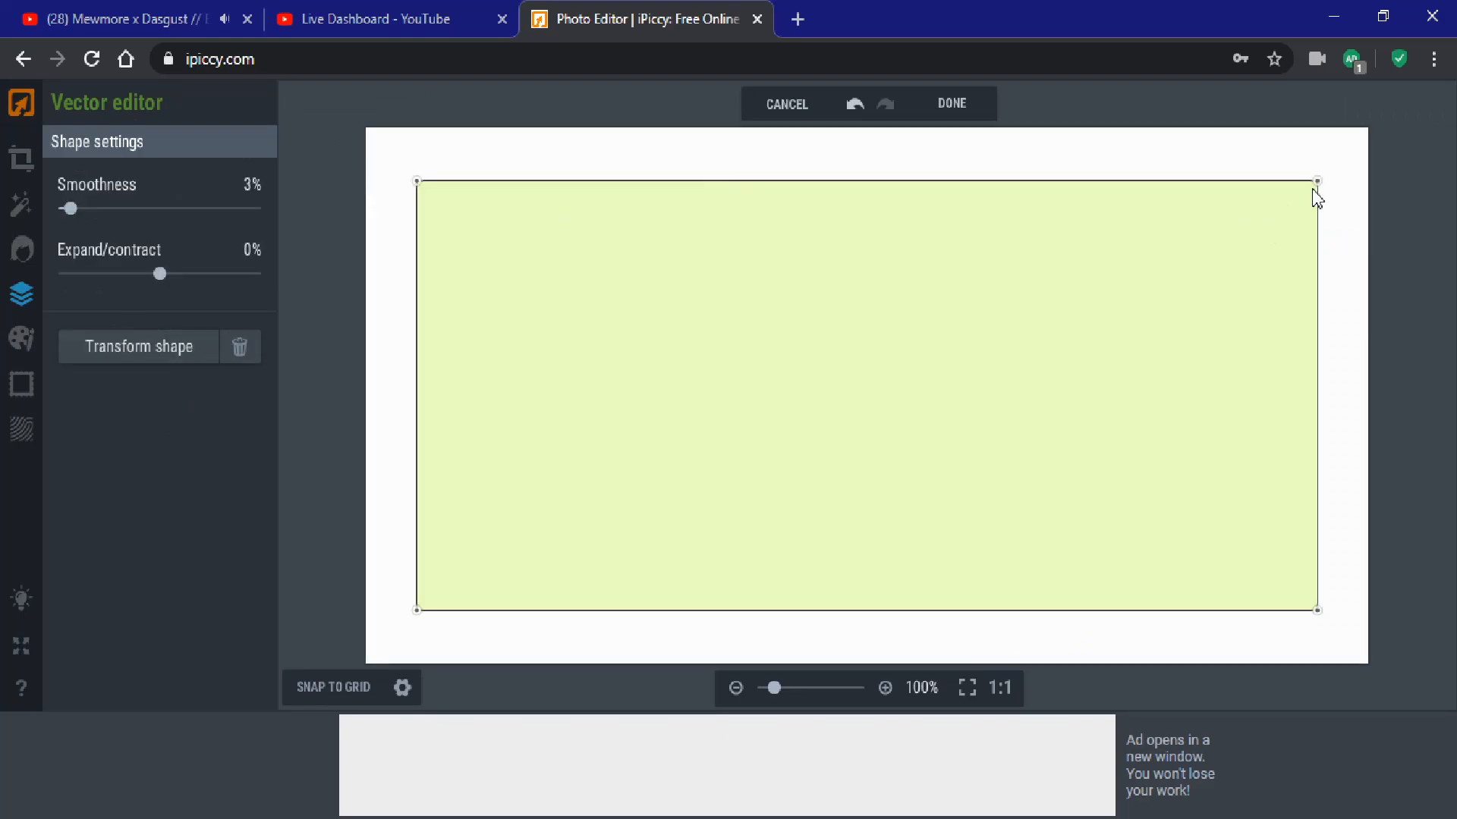
drag(1317, 180, 484, 237)
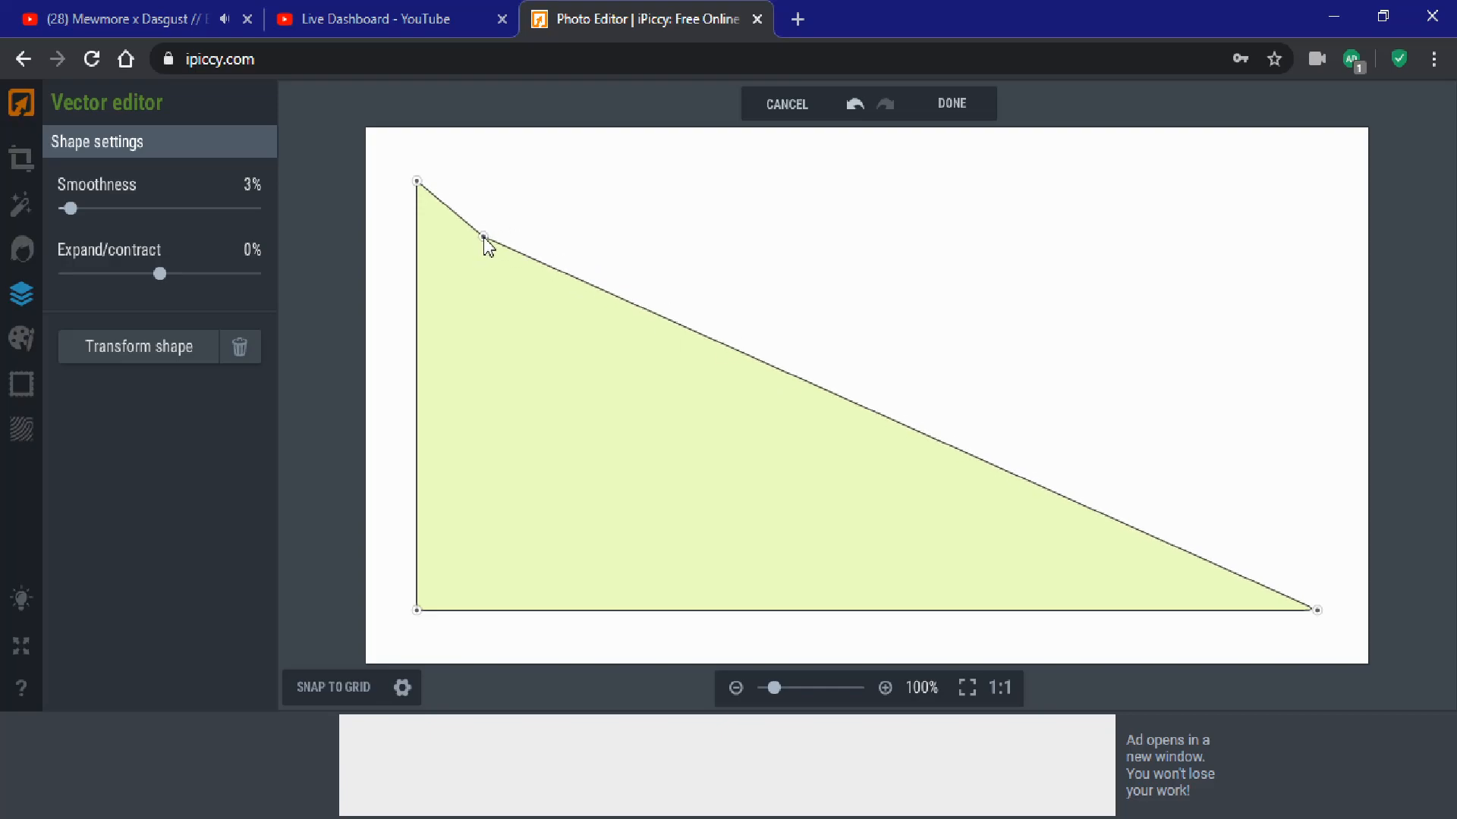
drag(1317, 611, 1239, 618)
drag(677, 646, 484, 568)
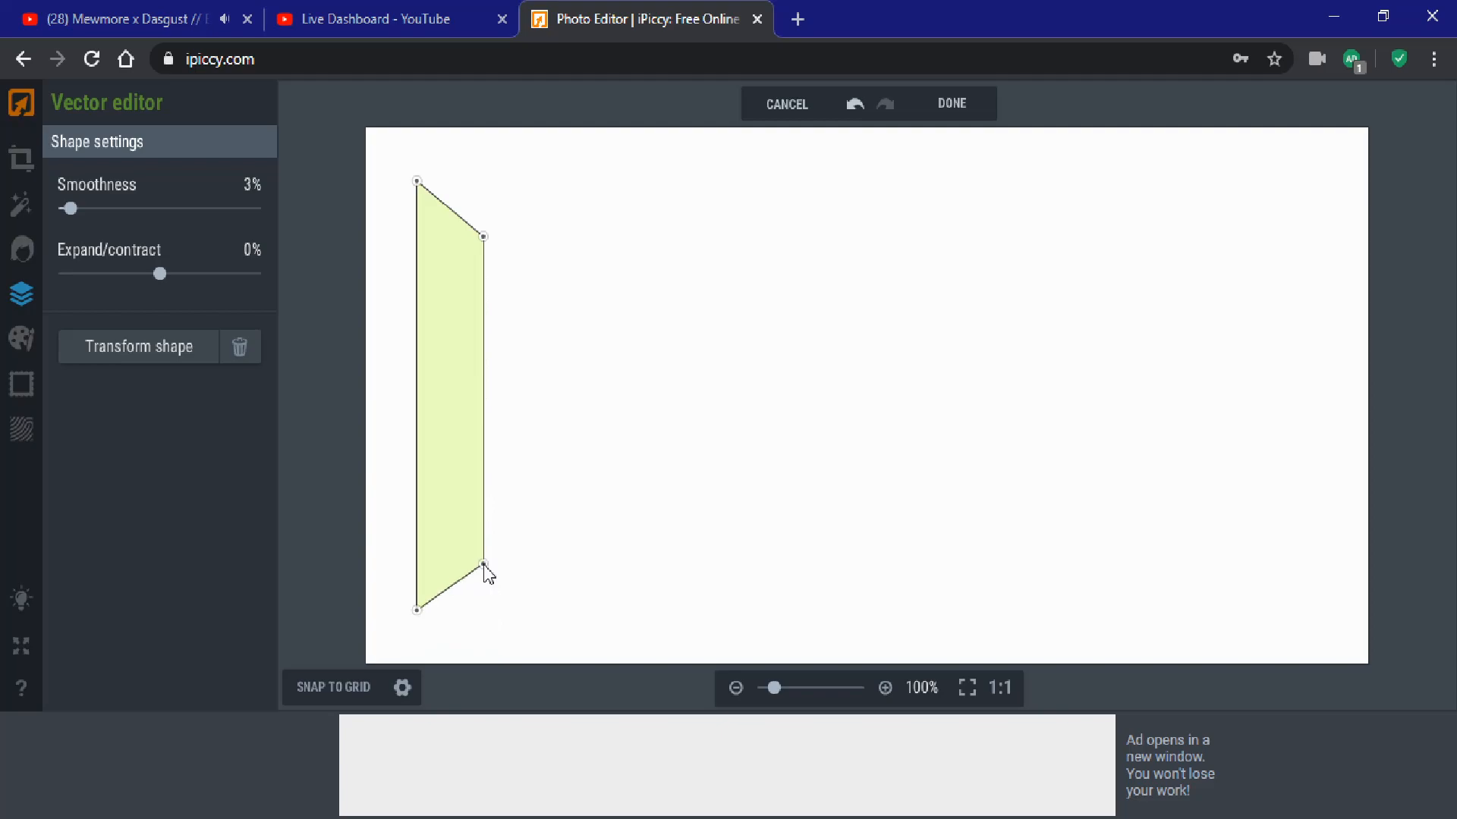
drag(481, 240, 465, 251)
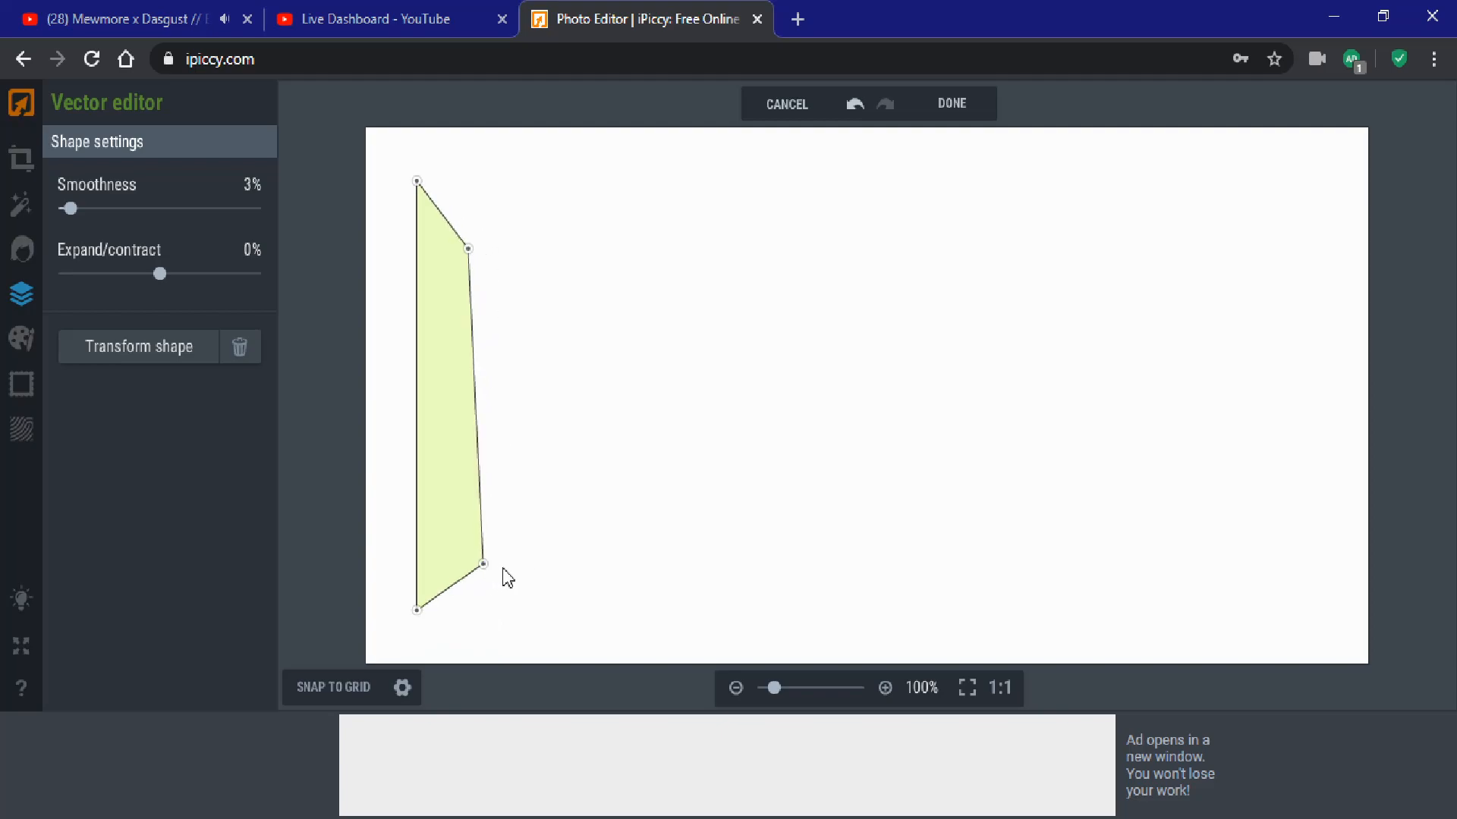
drag(484, 566, 465, 564)
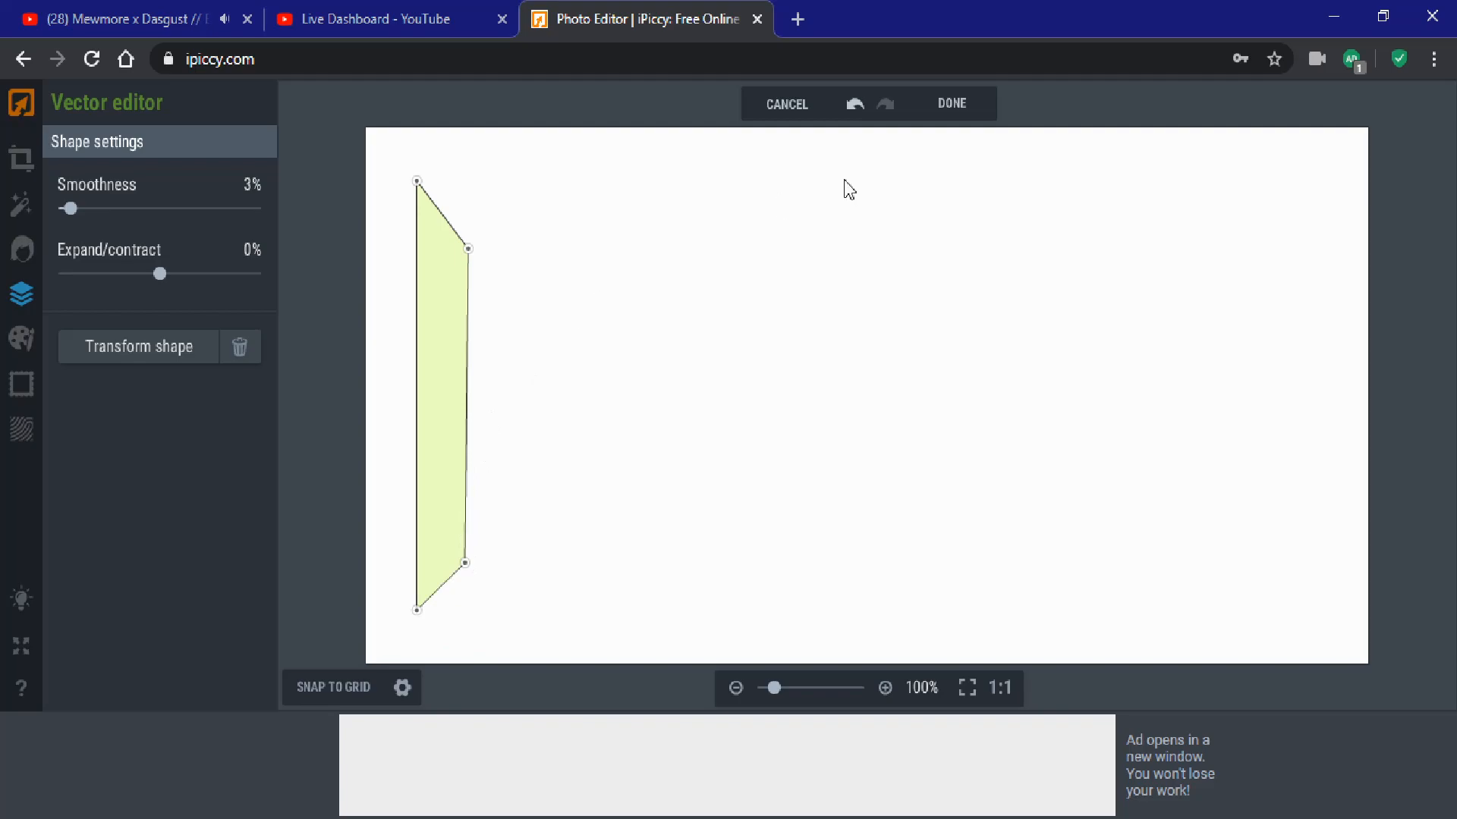
click(974, 111)
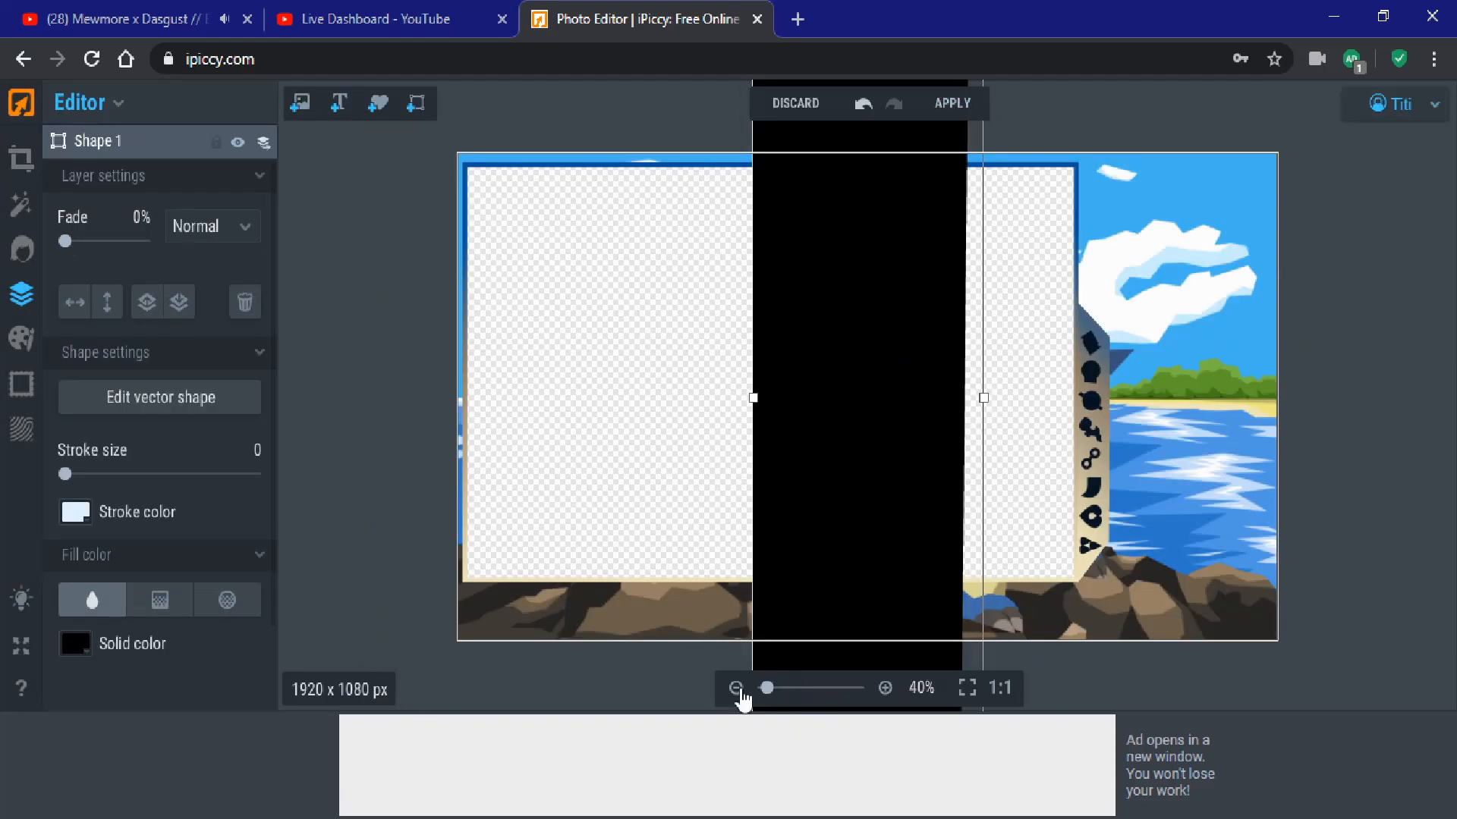
Step: Reposition the black vector panel over the overlay, and delete it
click(736, 688)
scroll(869, 337, down, 1)
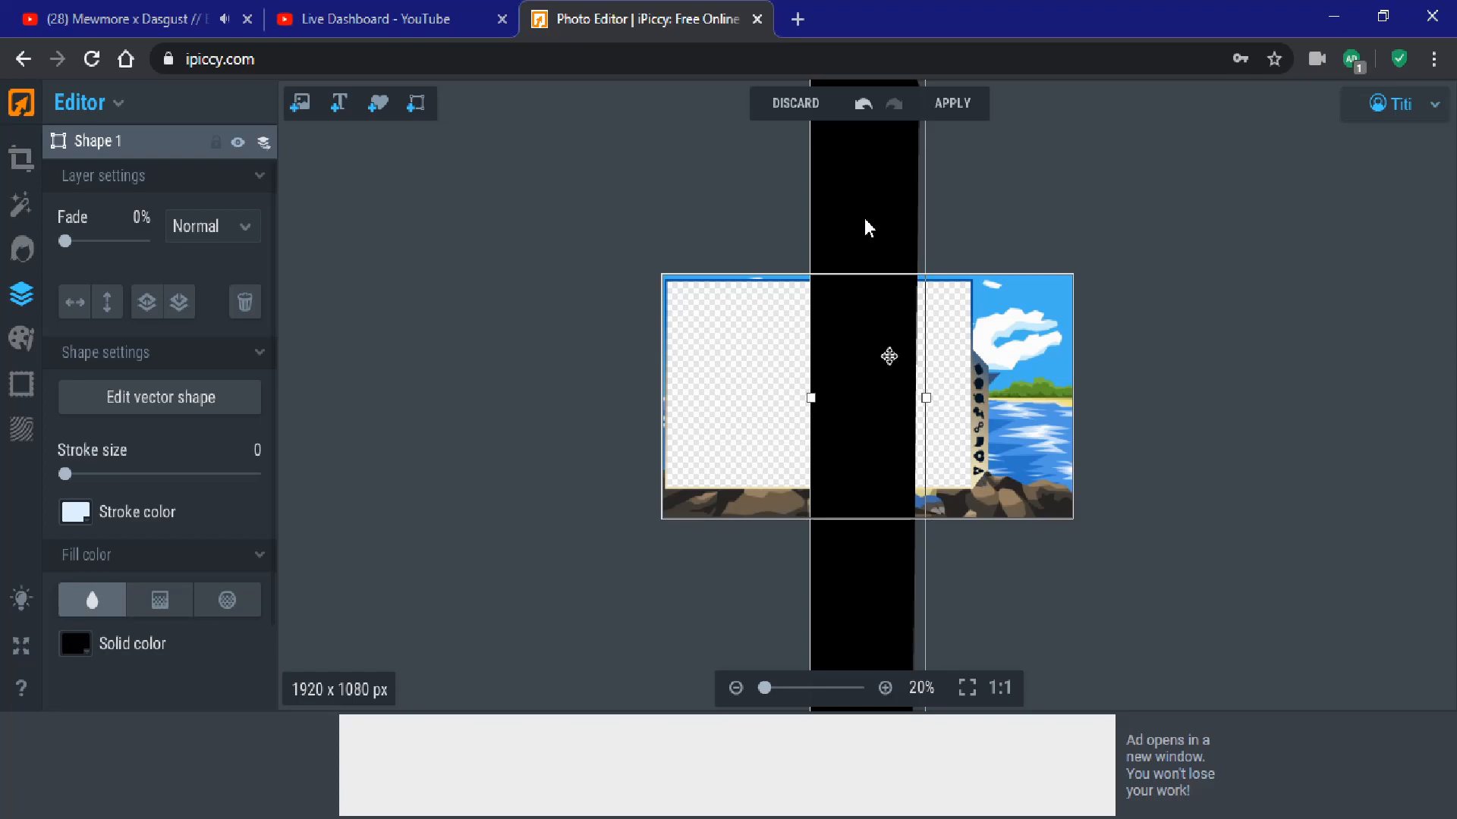
drag(842, 221, 818, 360)
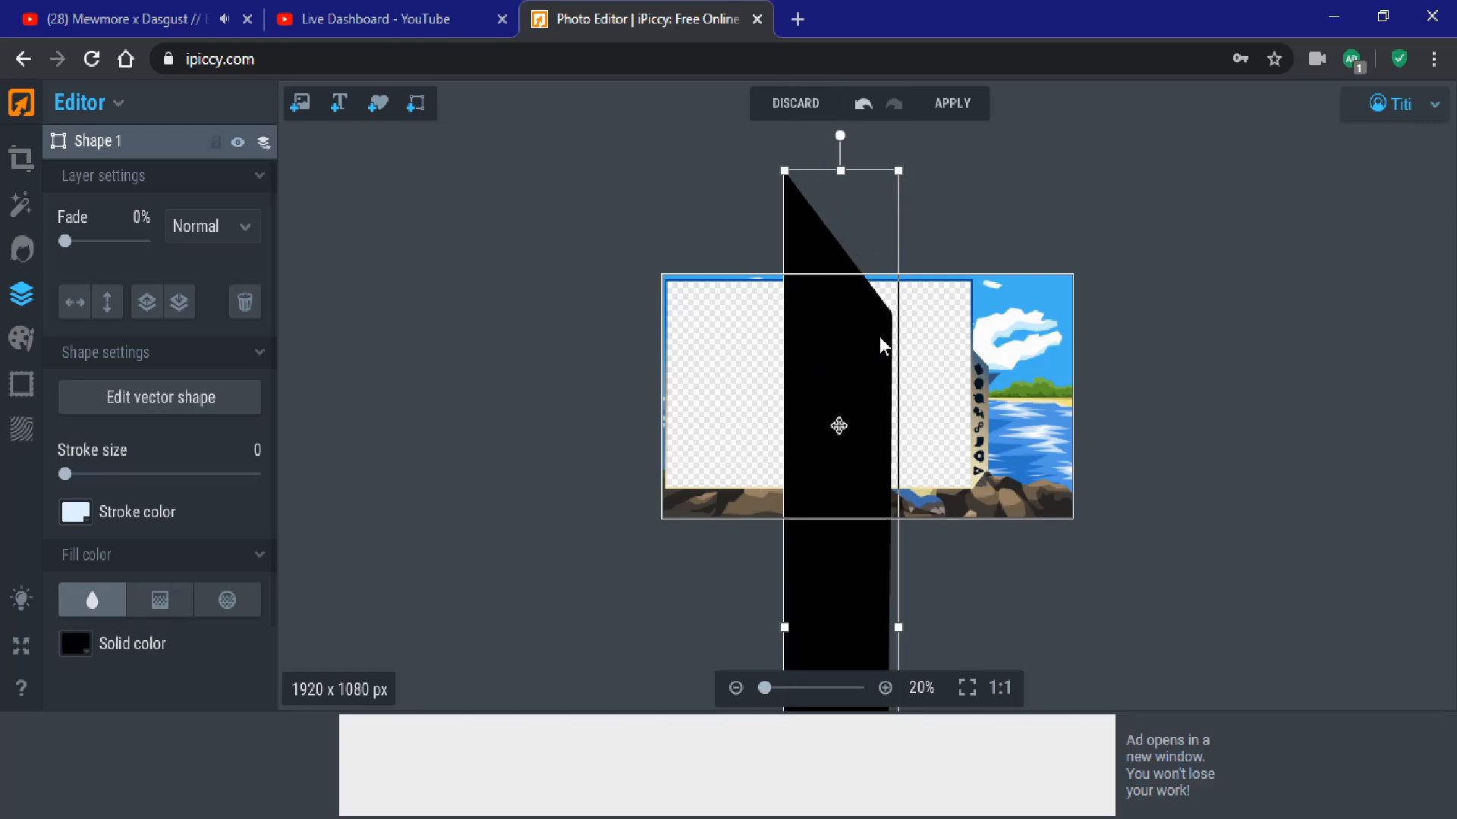
key(Delete)
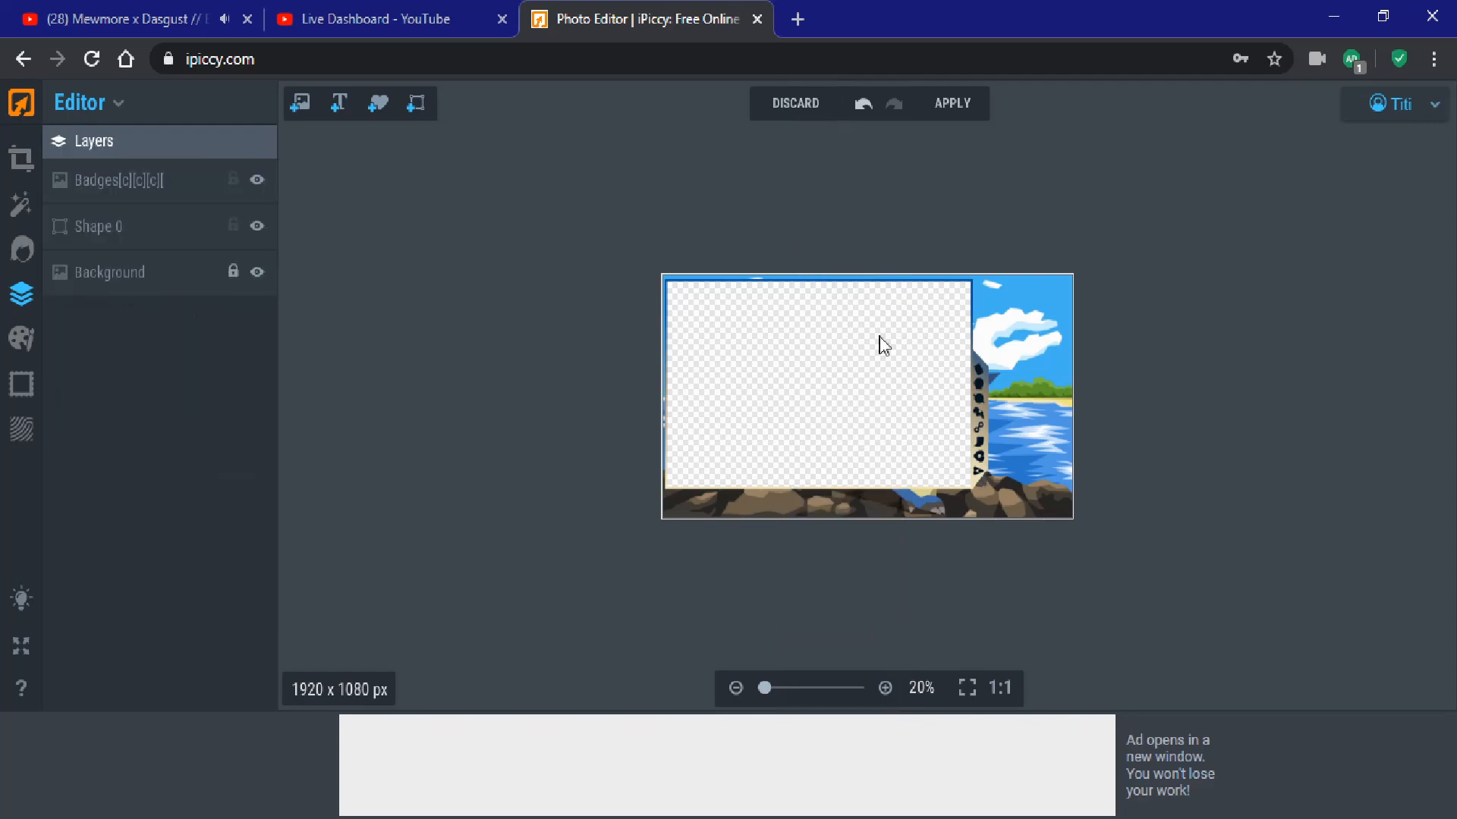
Step: Set the badges' tint color to 02090F and apply the changes, flattening all layers into one image
click(885, 689)
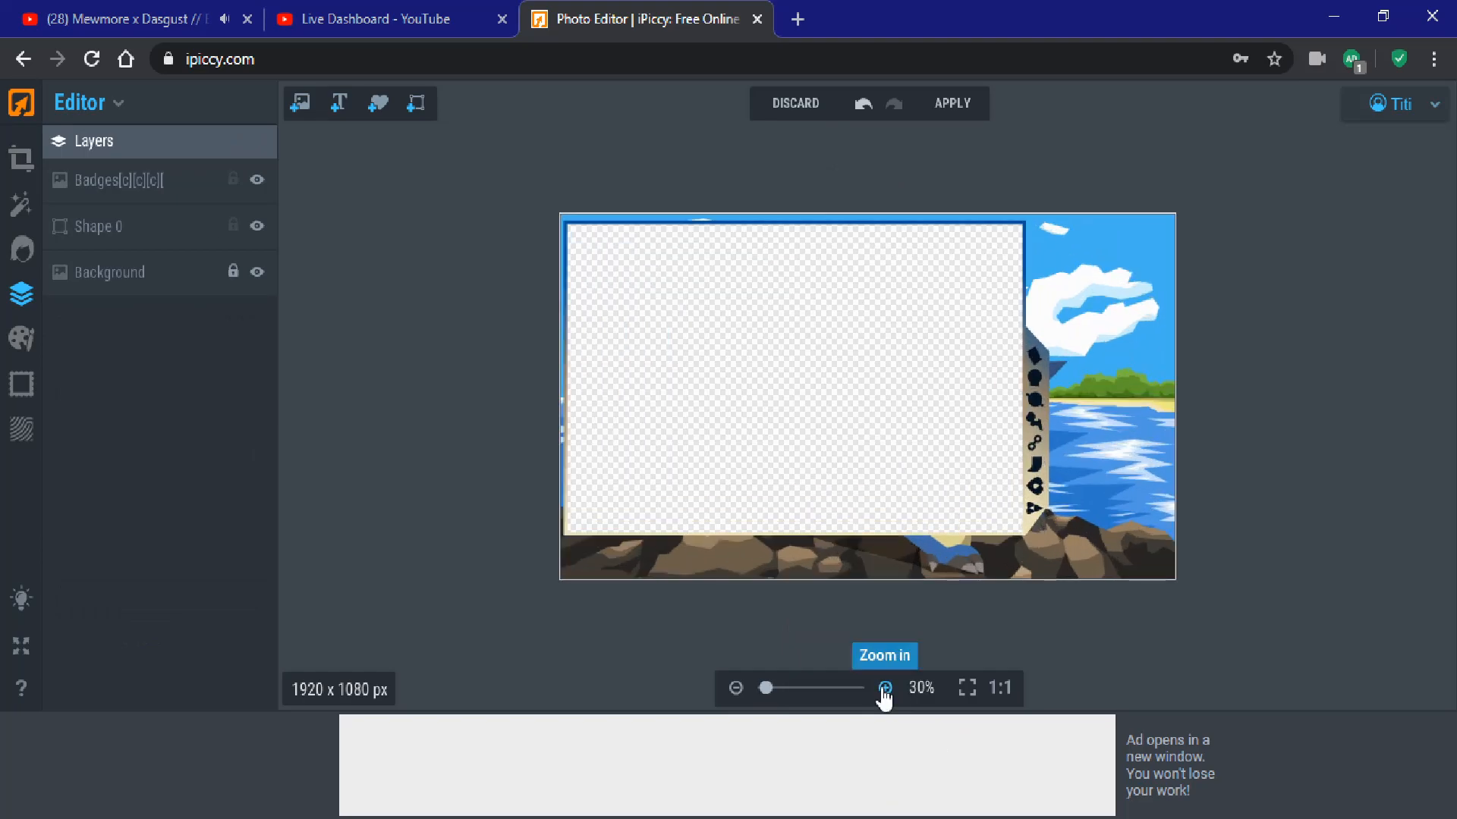
click(885, 688)
click(1081, 480)
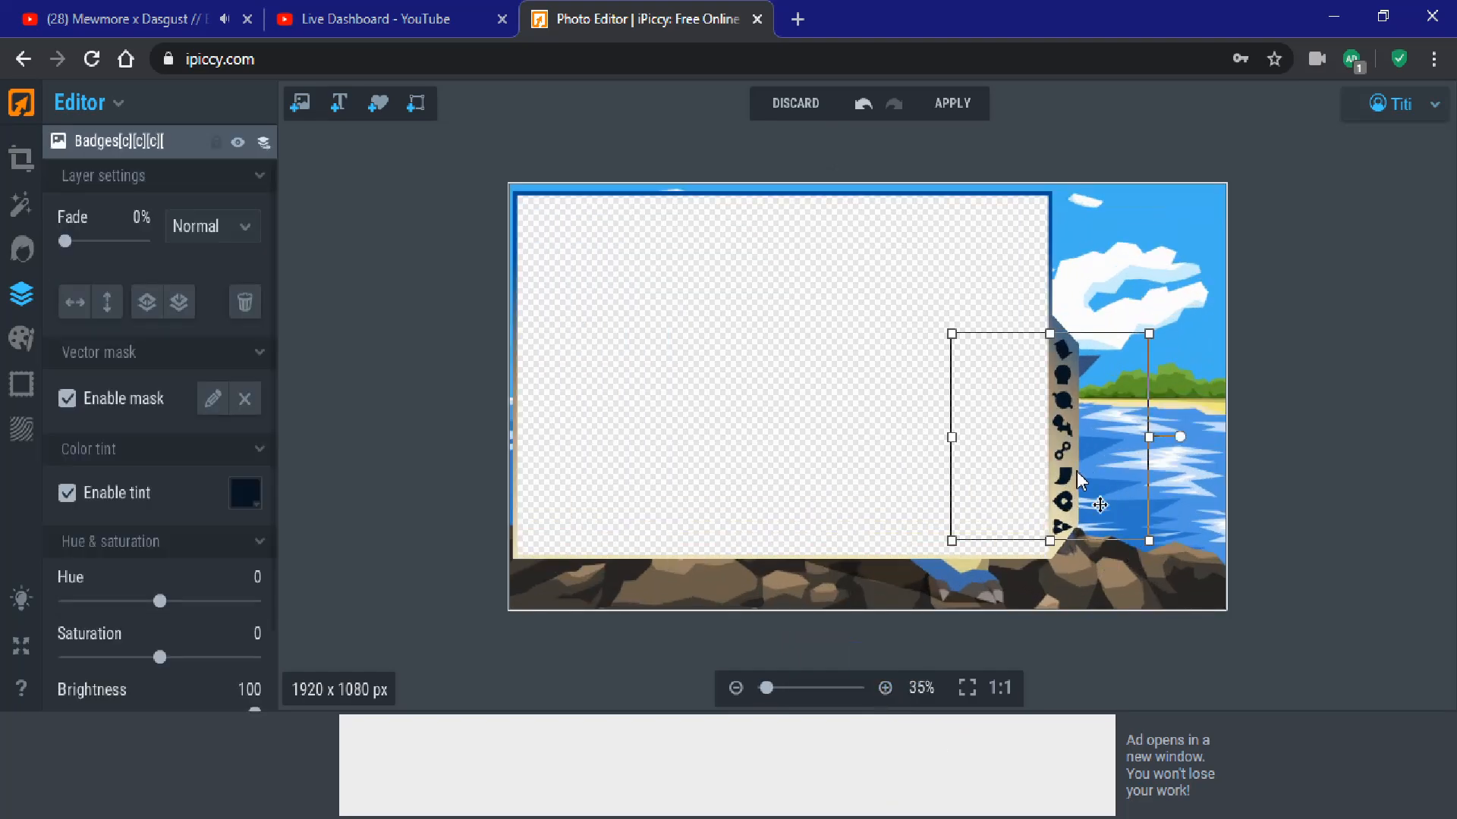
click(244, 504)
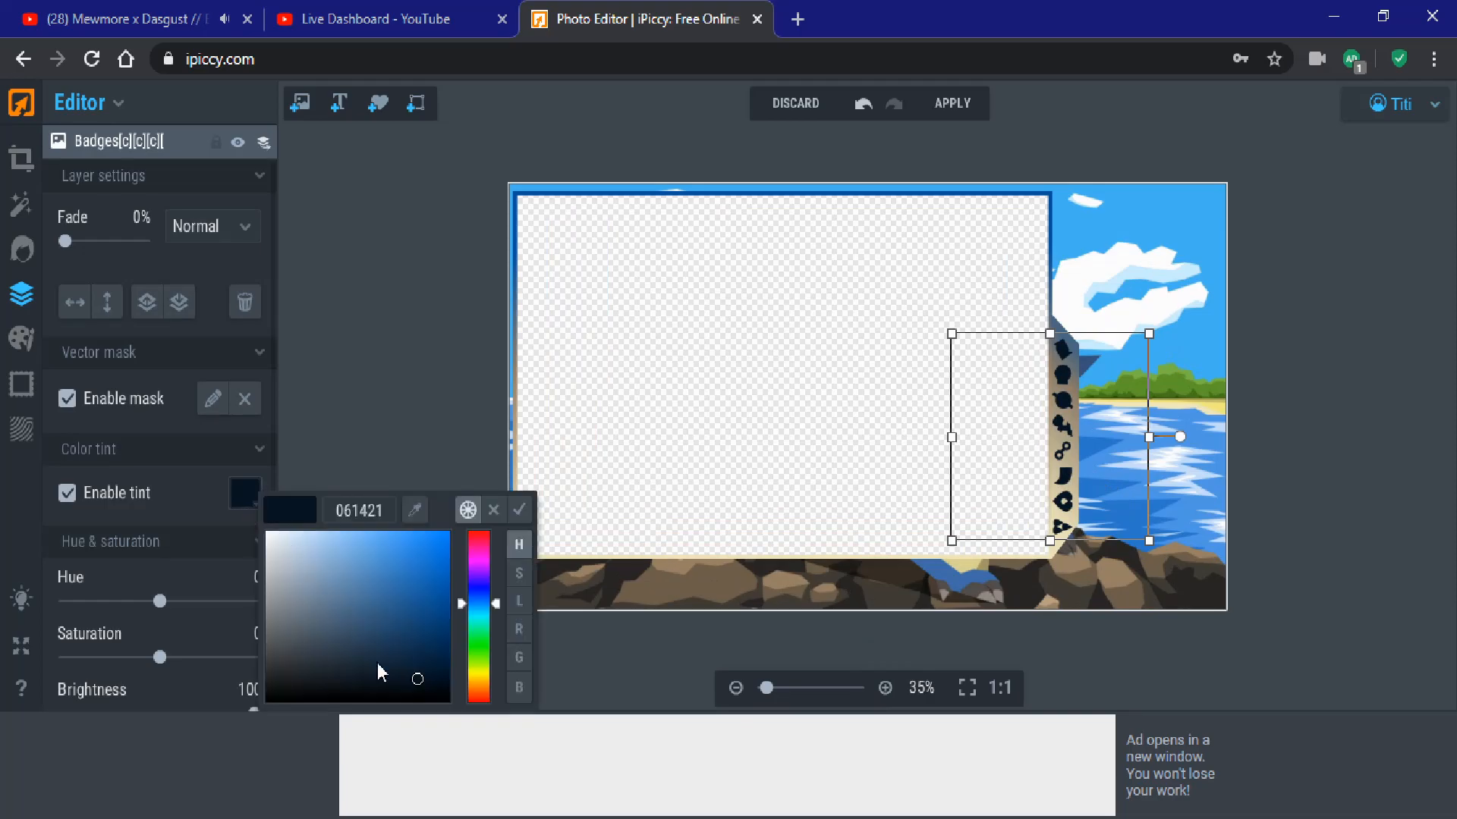
drag(422, 686, 427, 694)
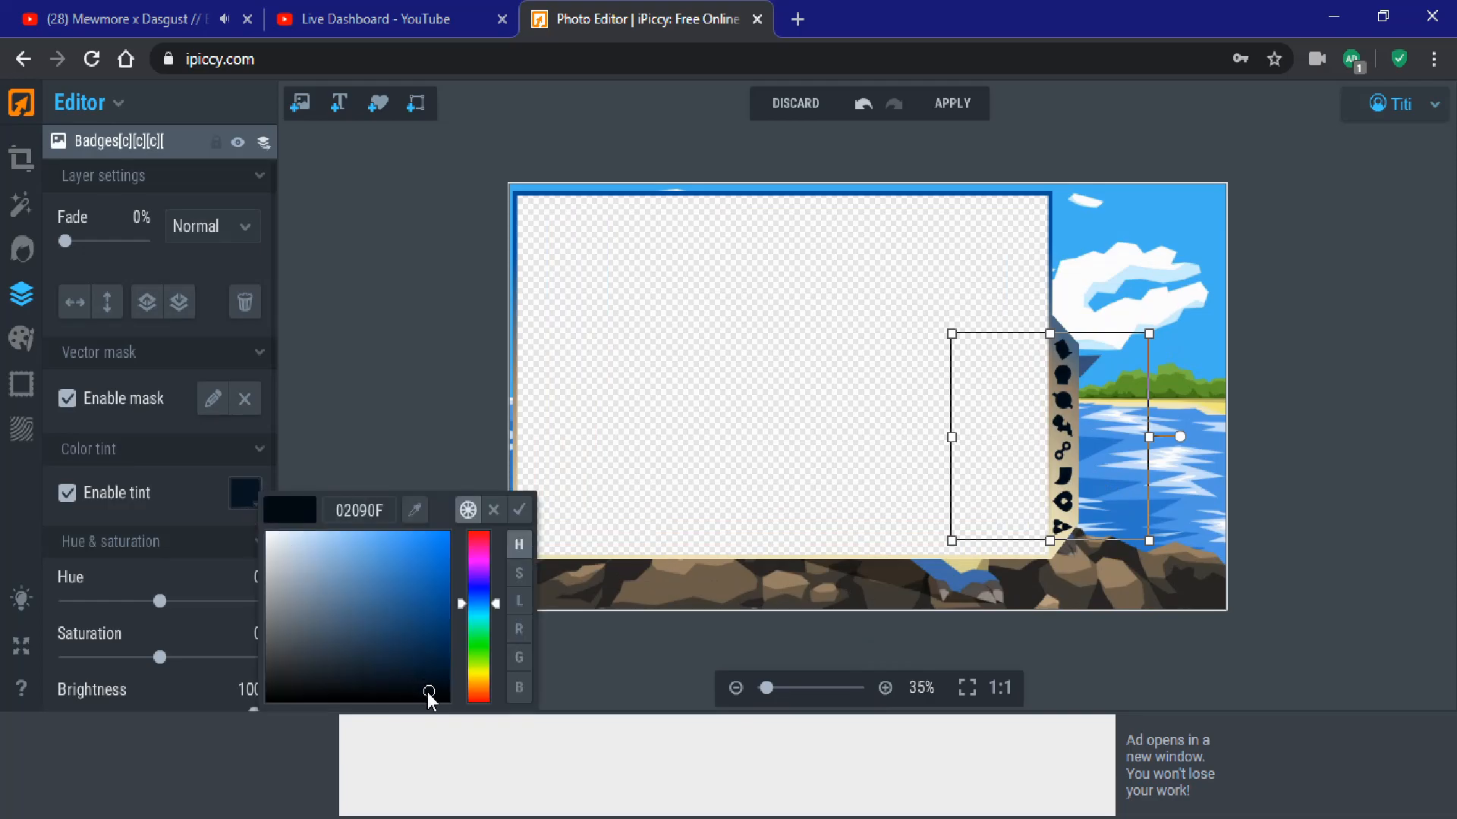
click(520, 516)
click(966, 111)
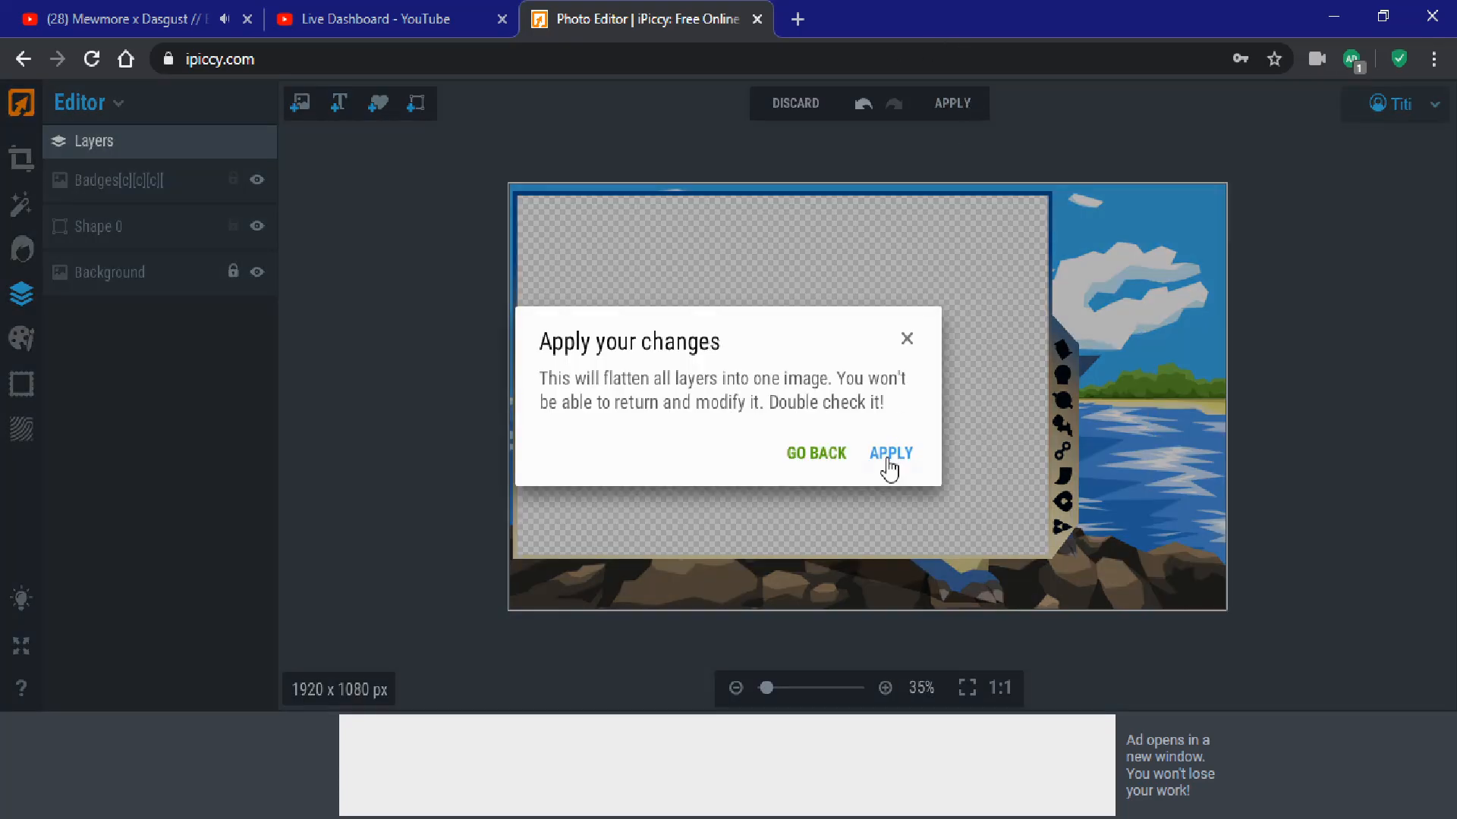
click(890, 459)
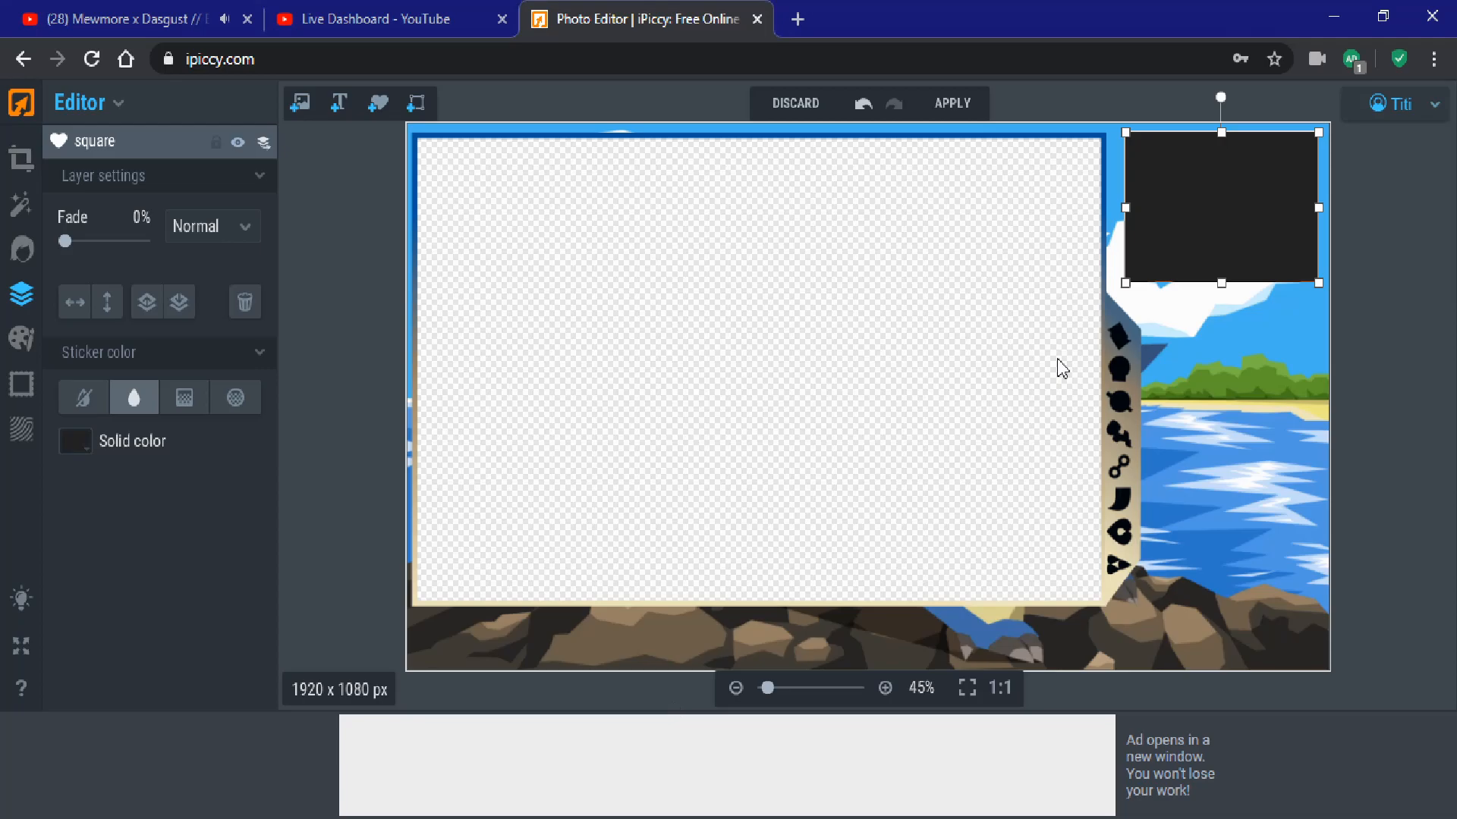
Step: Give the dark square sticker a gradient fill with the start color set to blue 428BFF
click(191, 410)
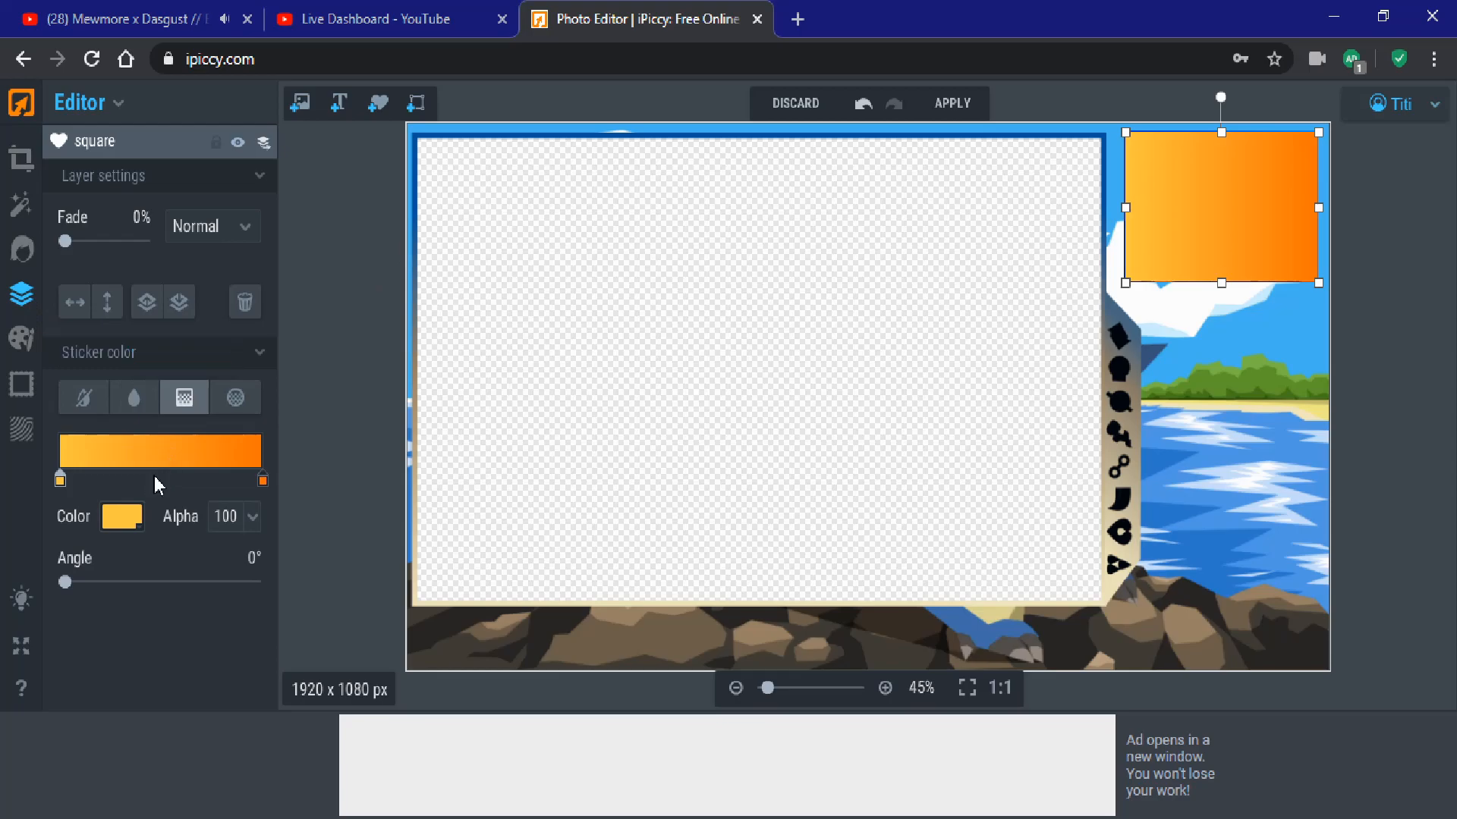
click(122, 516)
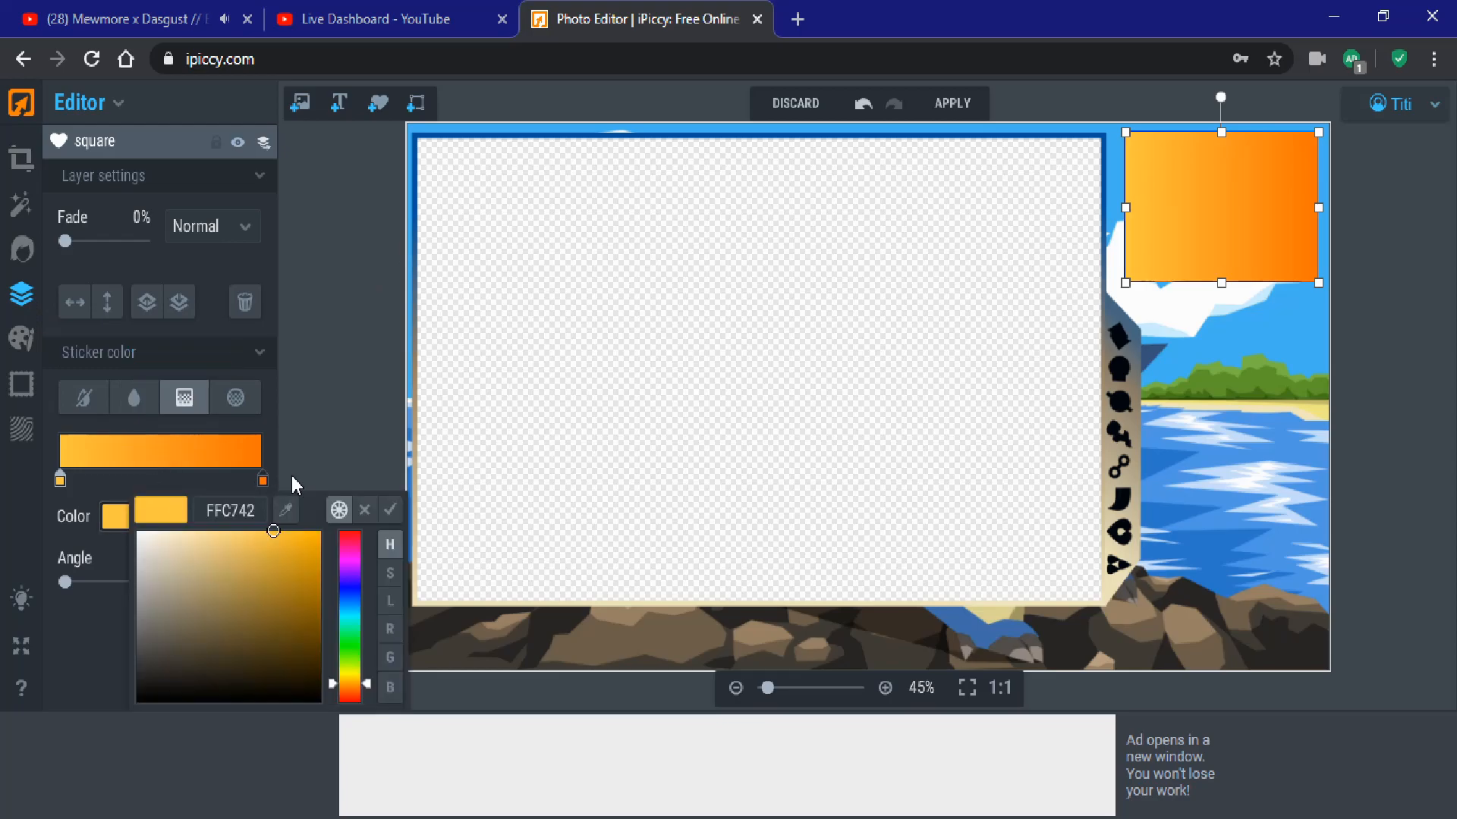
drag(358, 612, 352, 600)
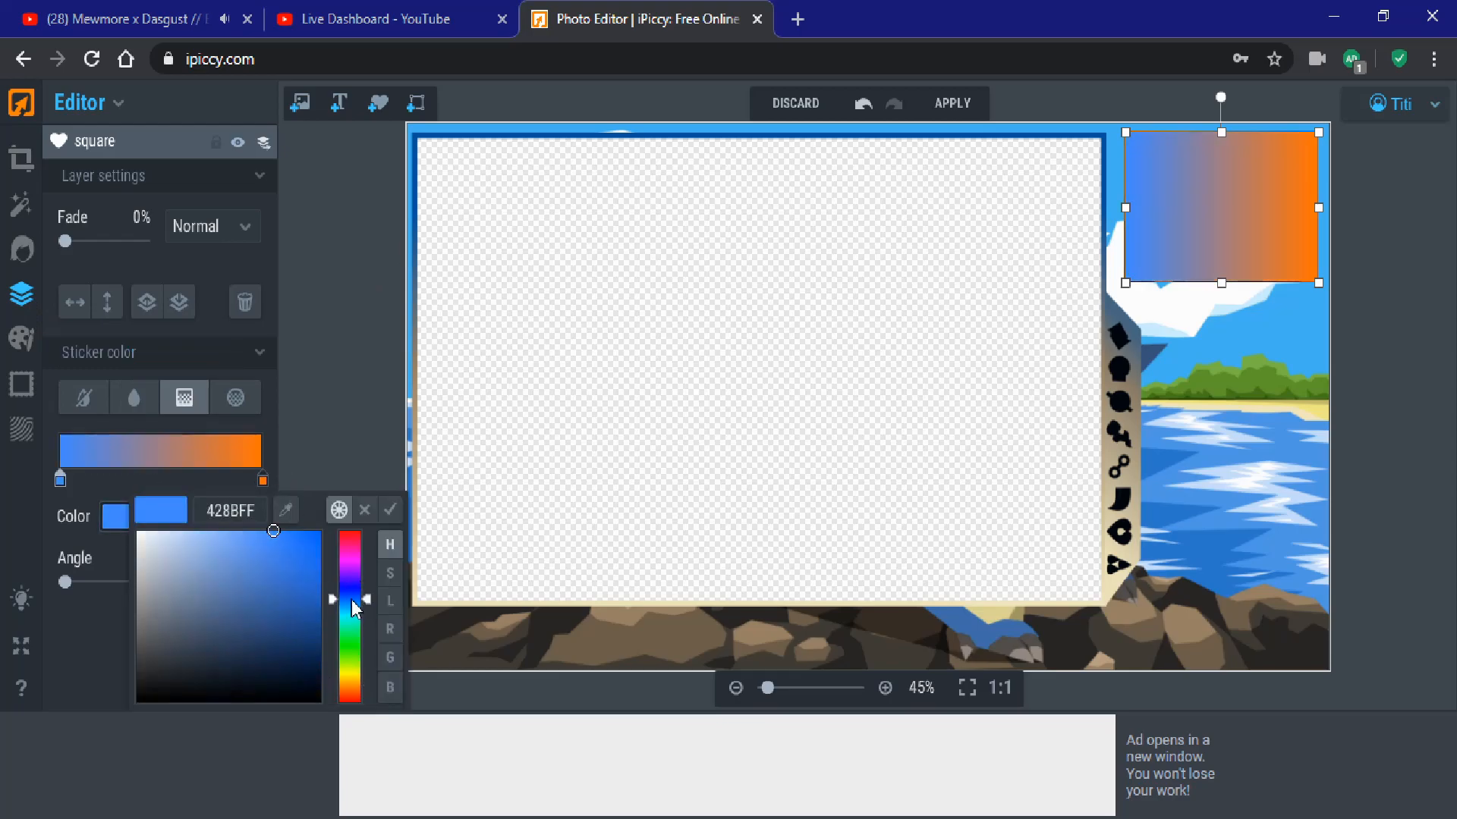
click(391, 519)
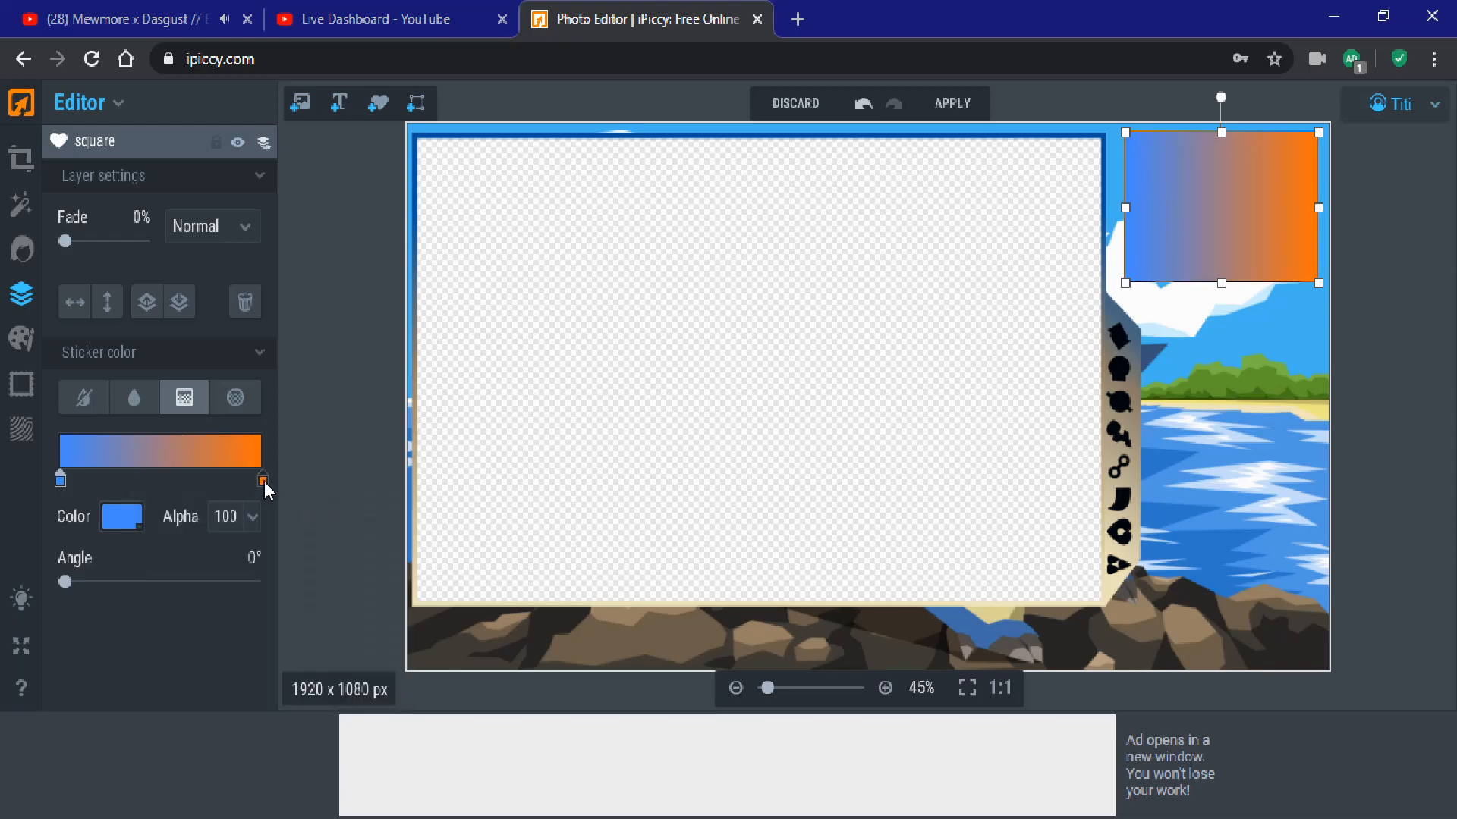
Step: Set the end color of the square's gradient to blue 053BFF
click(264, 481)
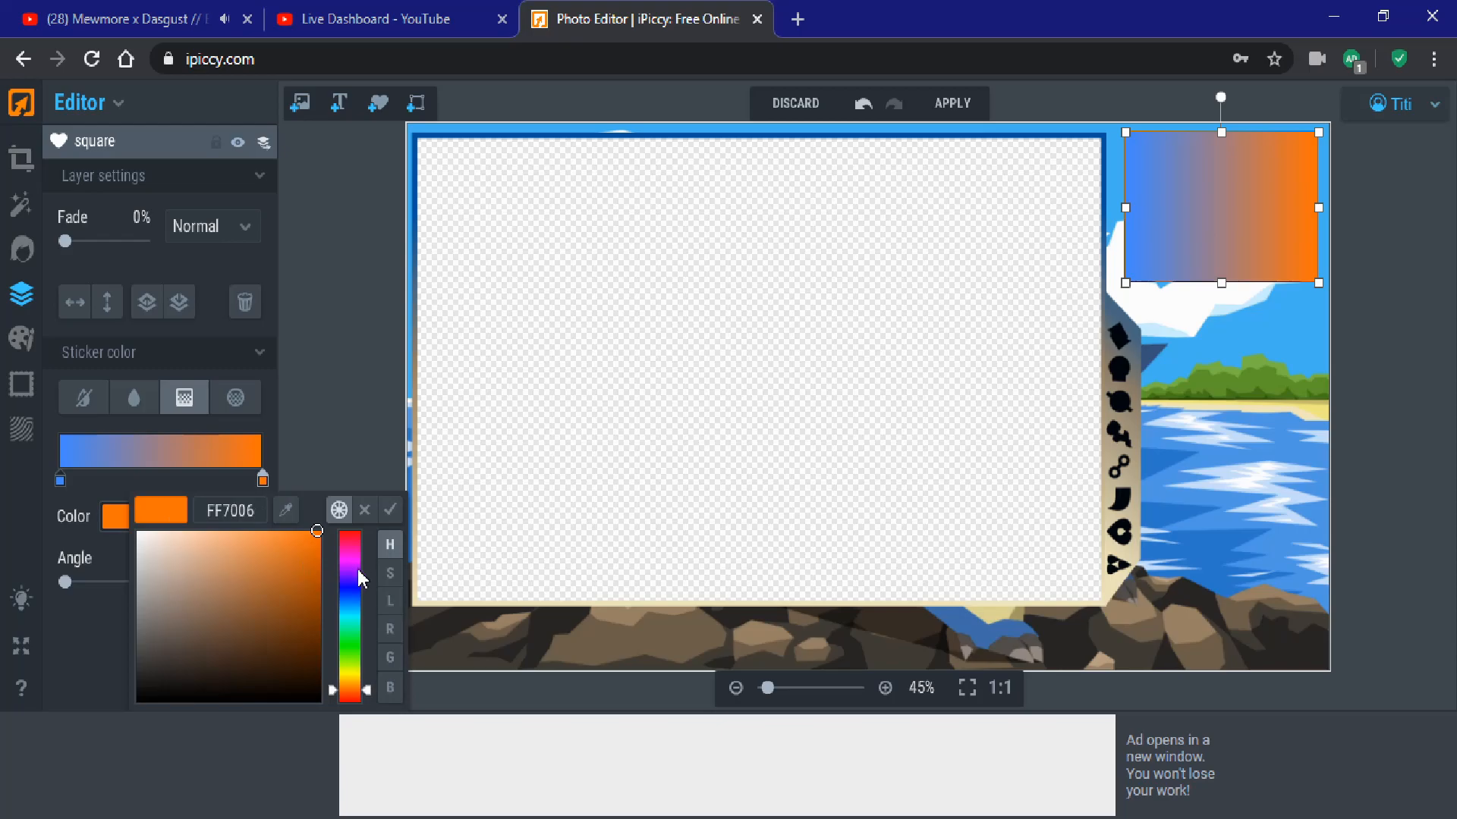
click(354, 597)
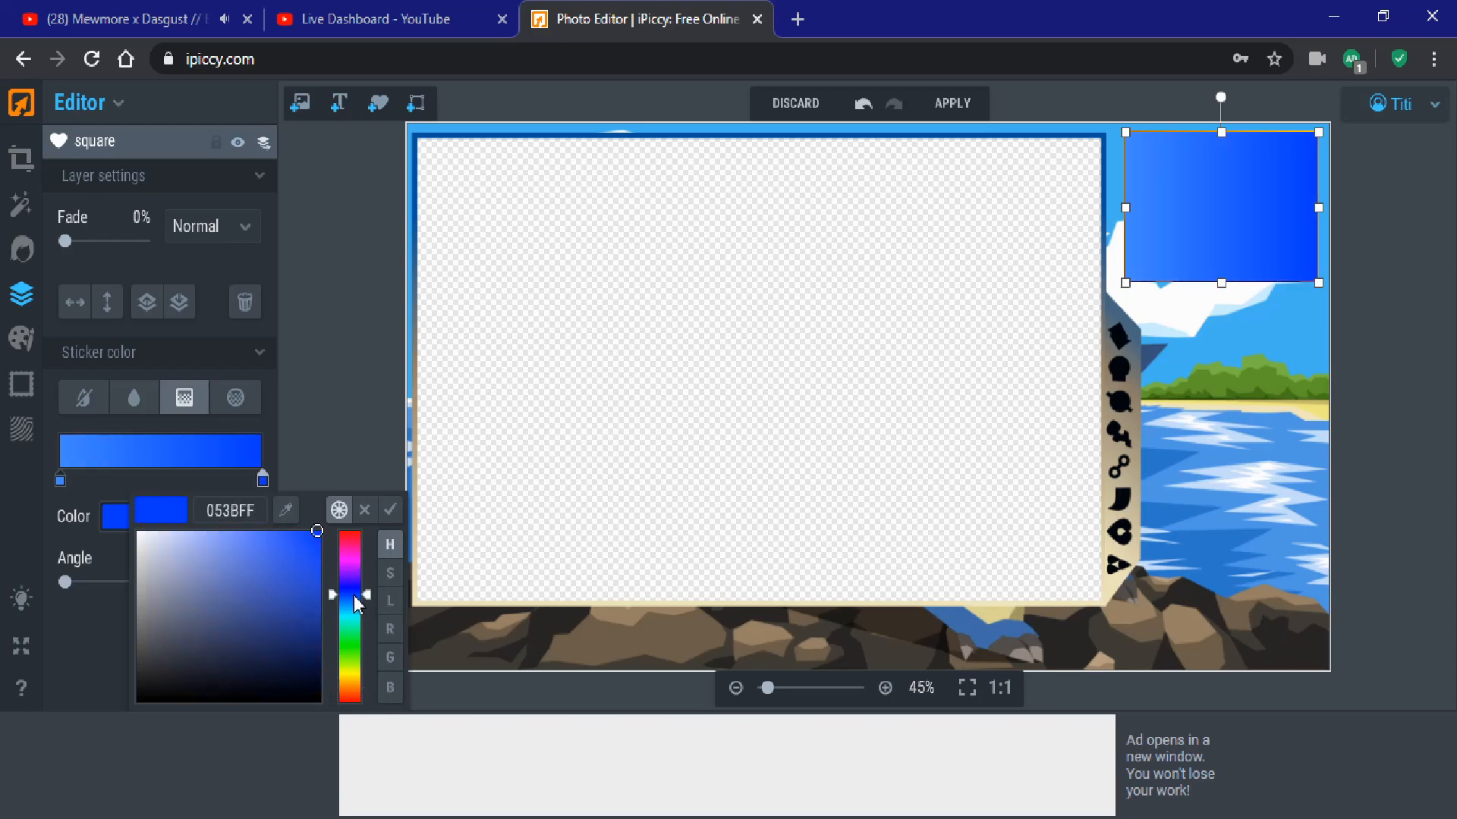
click(390, 510)
Step: Flatten the blue gradient square into the image and open the Painter
click(961, 108)
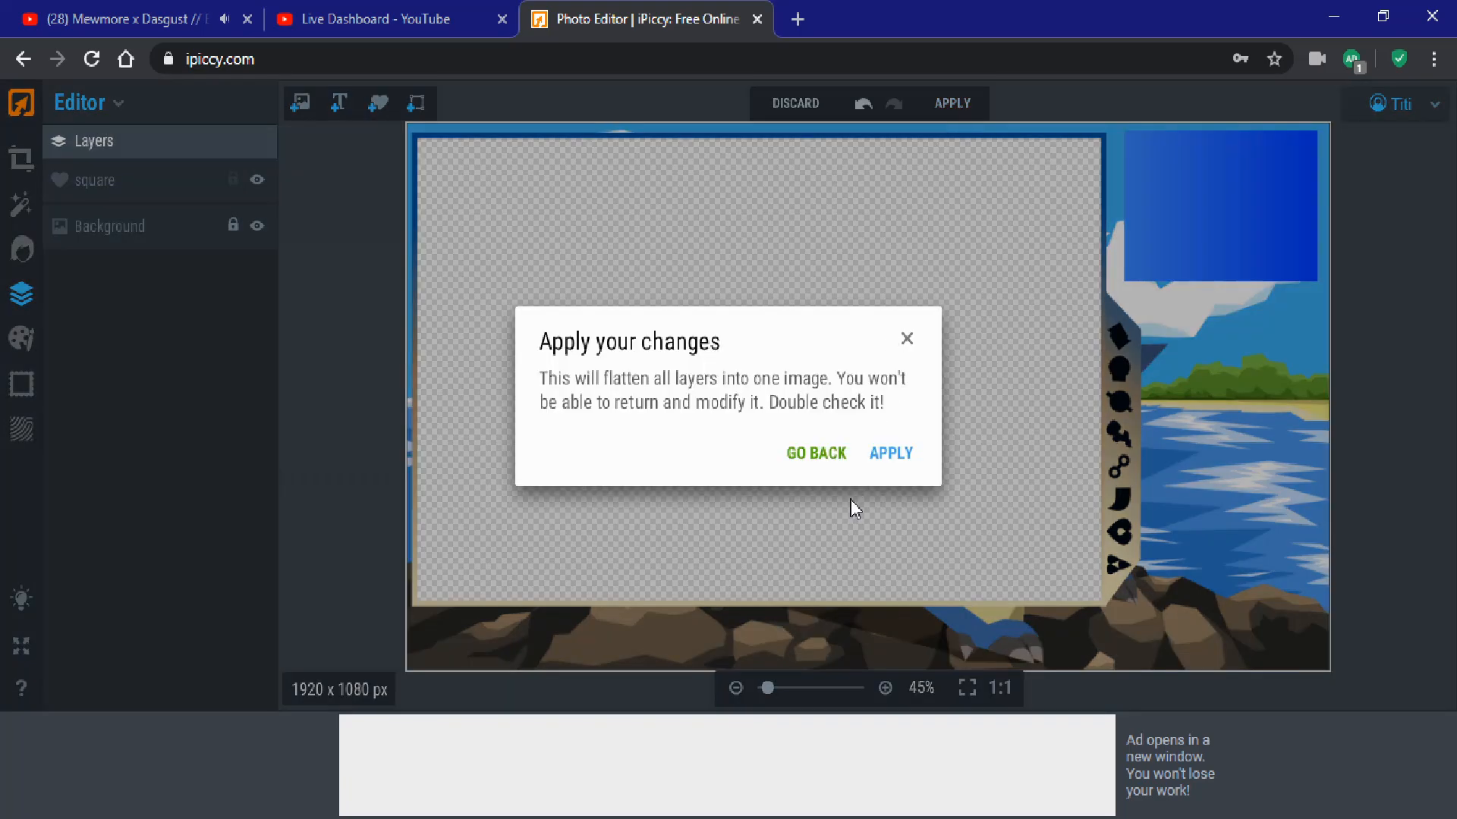
click(893, 463)
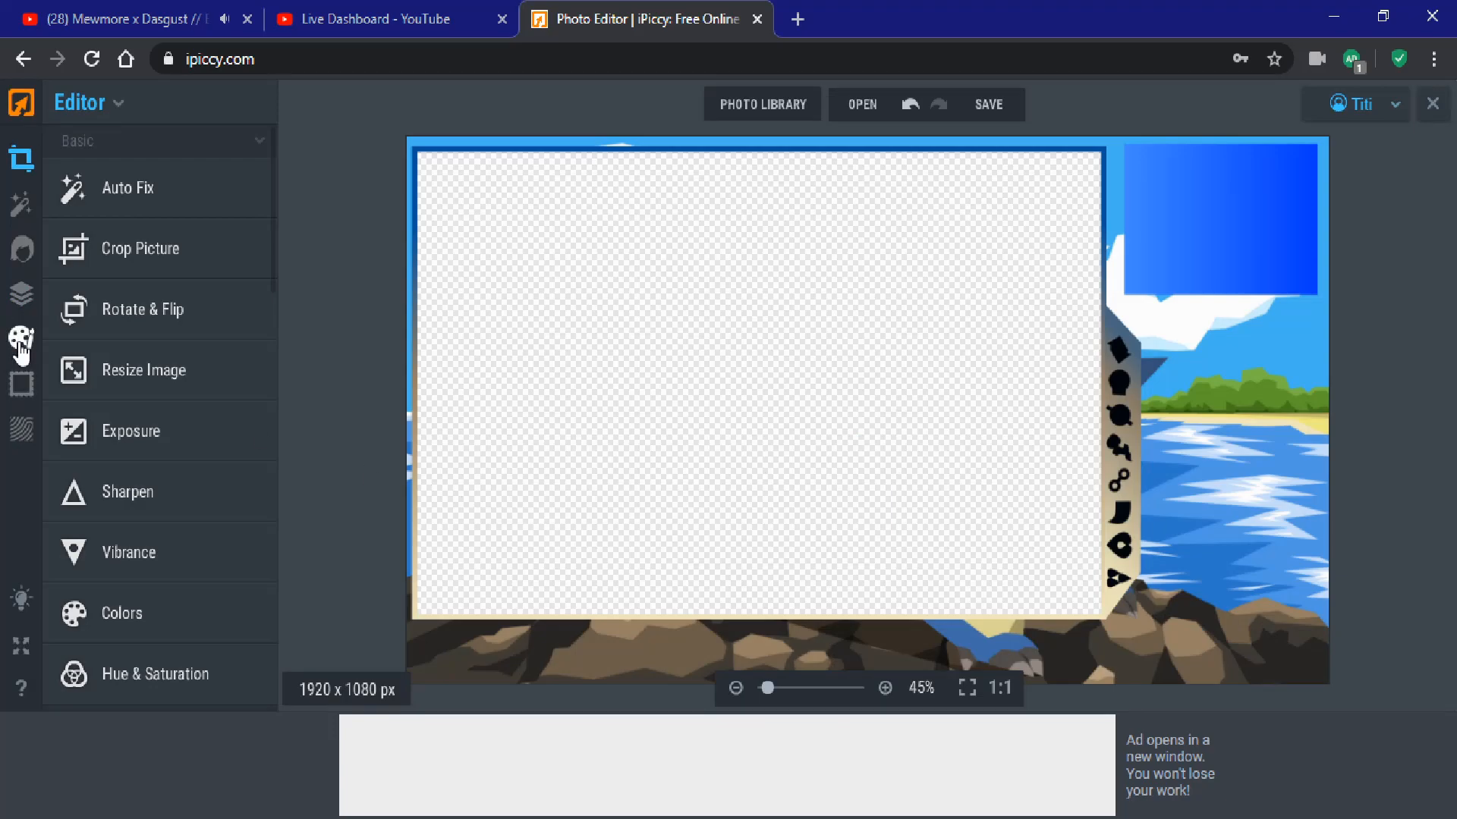
click(21, 343)
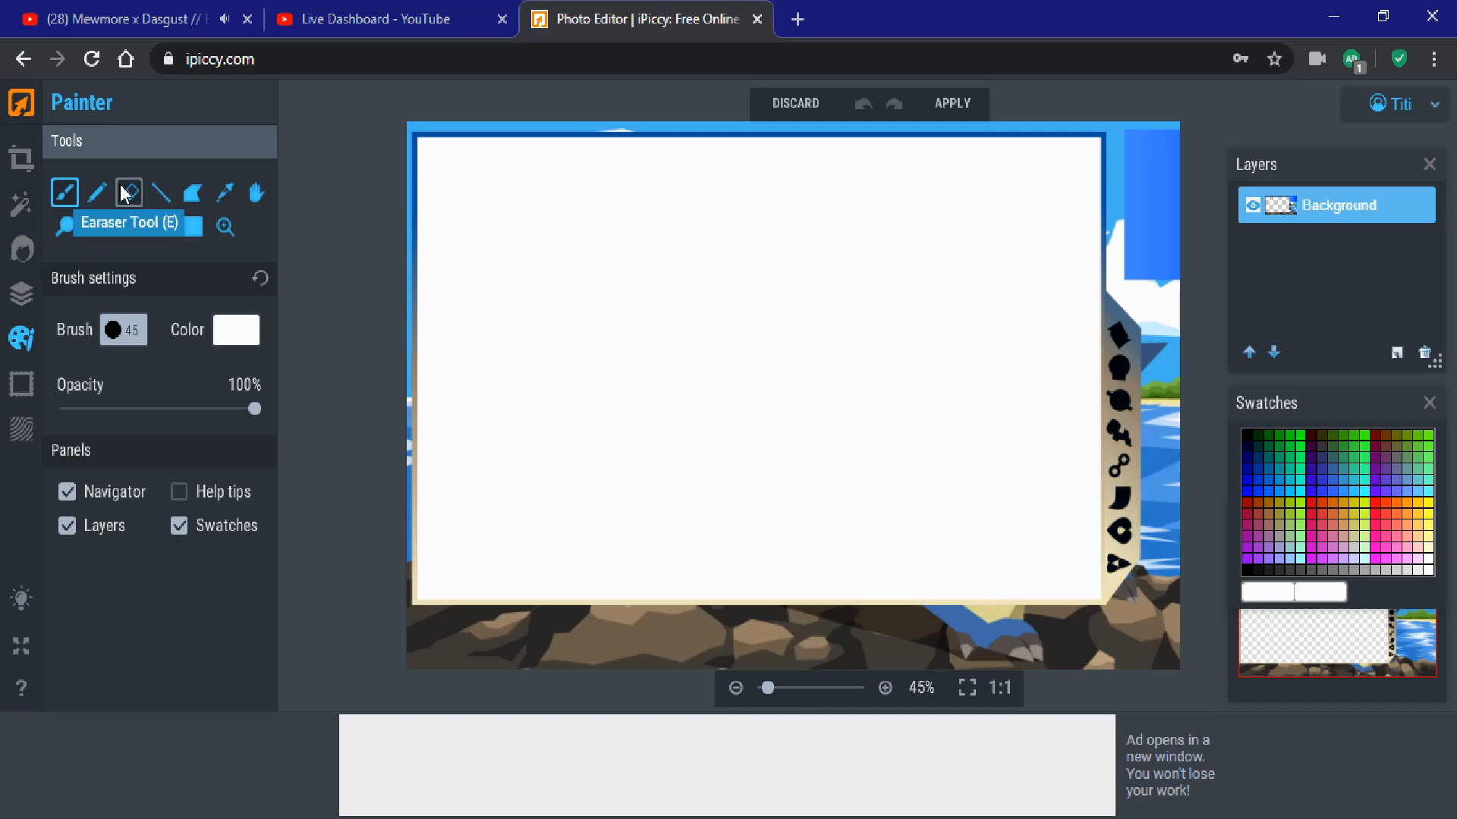
Step: Erase the blue gradient square's interior with a filled eraser rectangle, redoing the cut once, so only a thin border frame remains
click(193, 225)
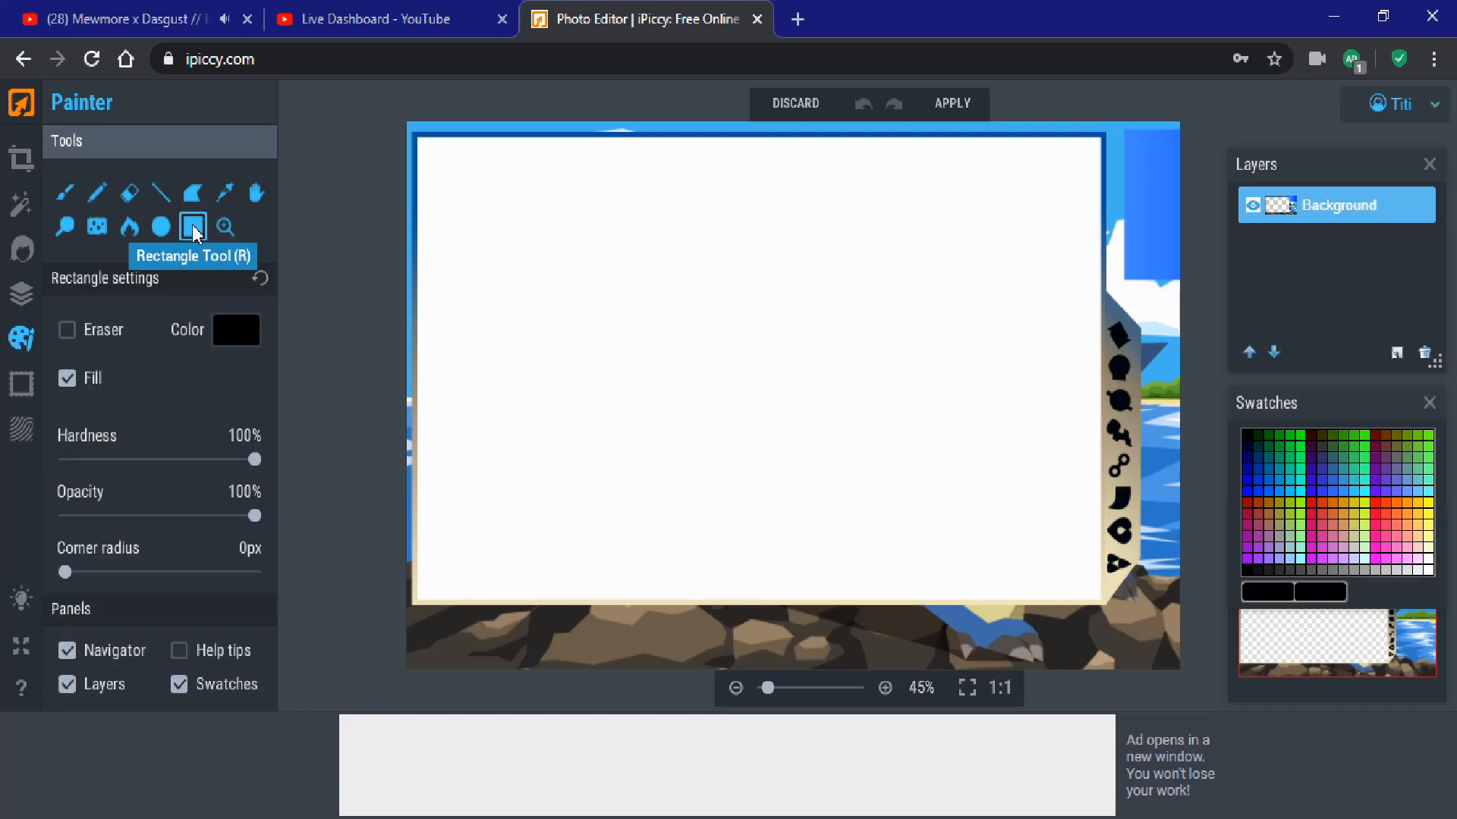
click(256, 193)
drag(731, 211, 471, 224)
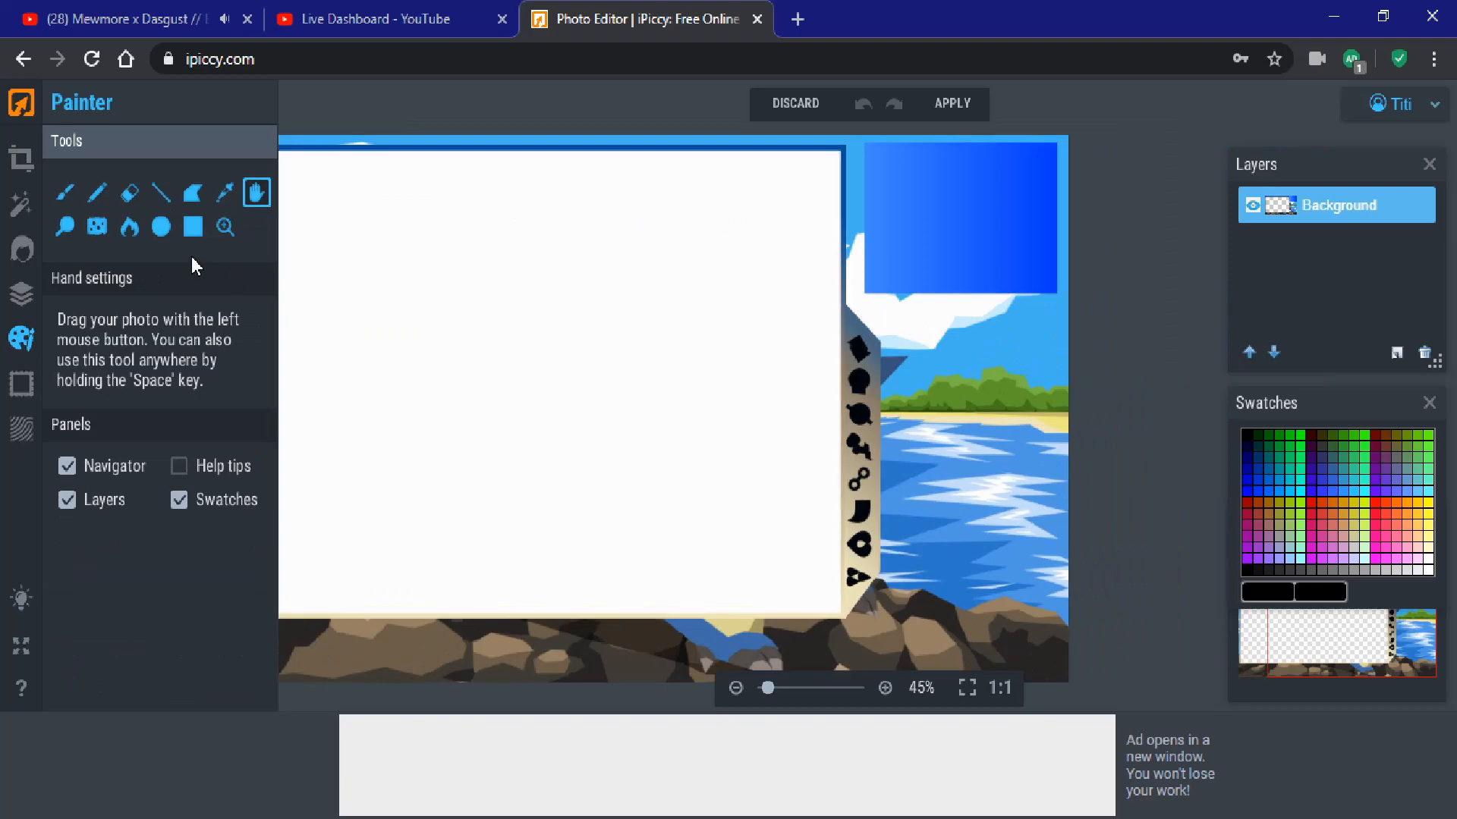
click(196, 228)
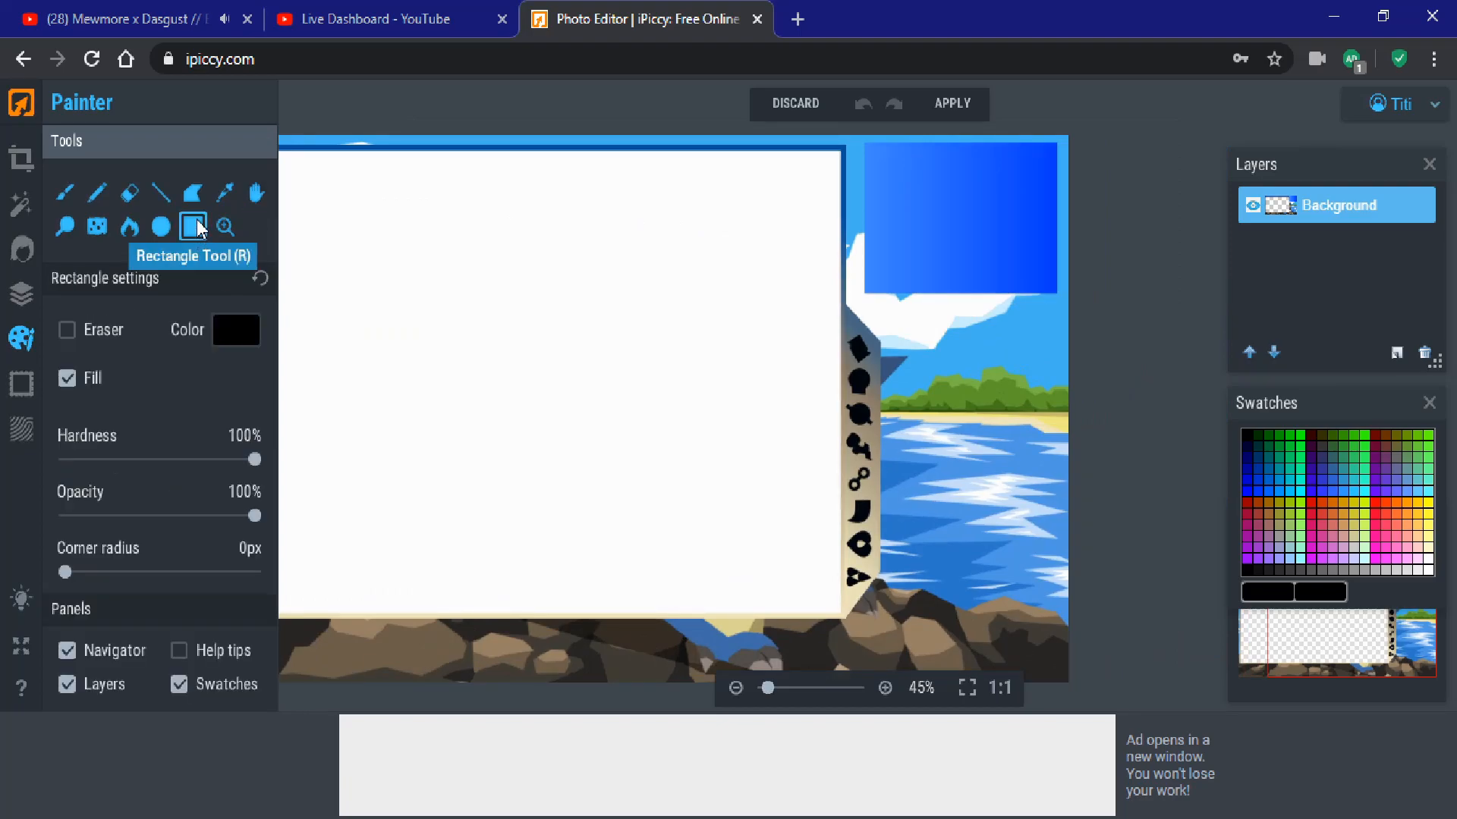
click(96, 334)
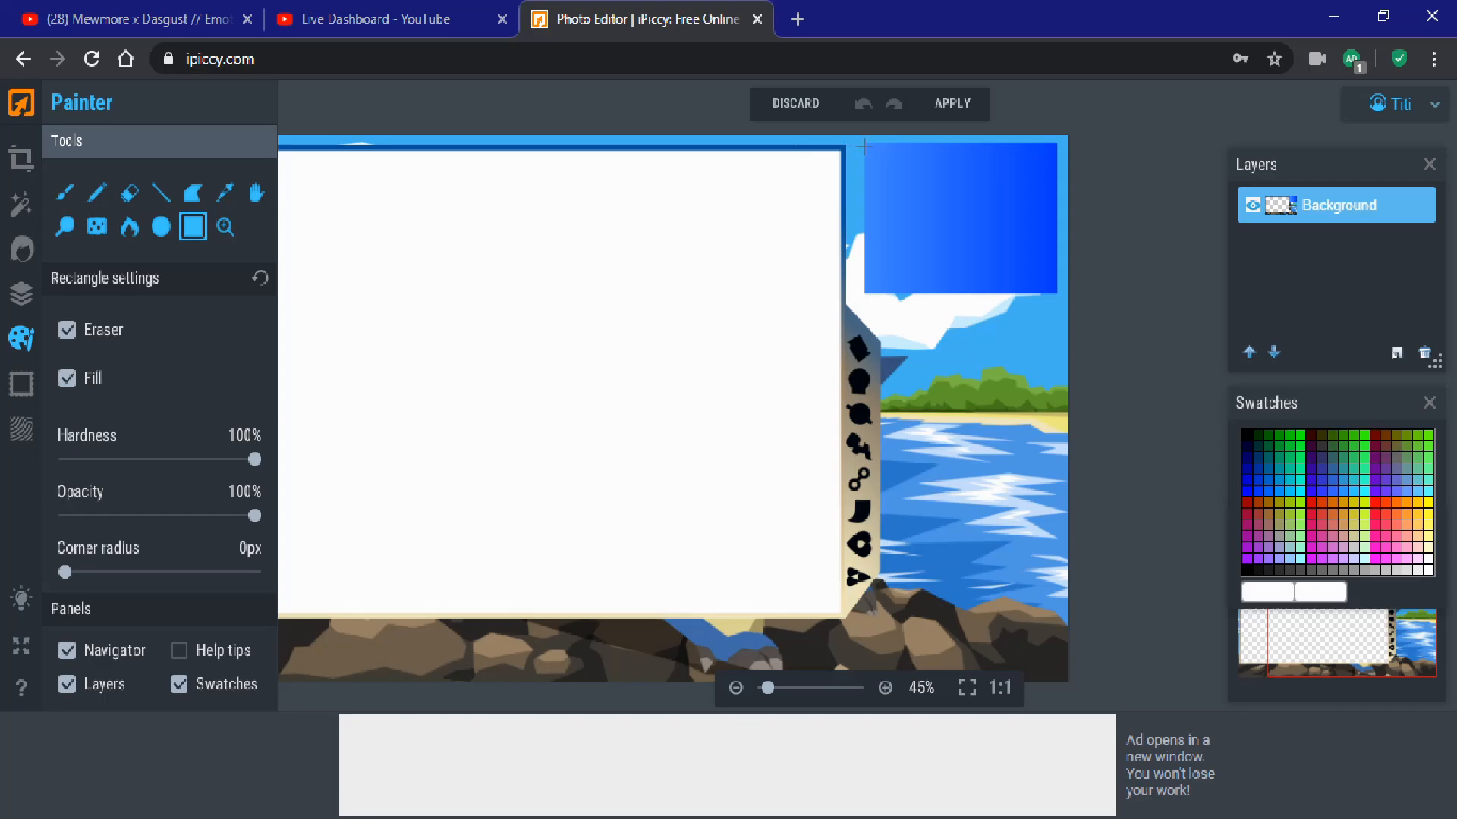
mouse_move(867, 147)
mouse_down()
mouse_move(997, 221)
mouse_move(1030, 221)
mouse_move(1053, 287)
mouse_up()
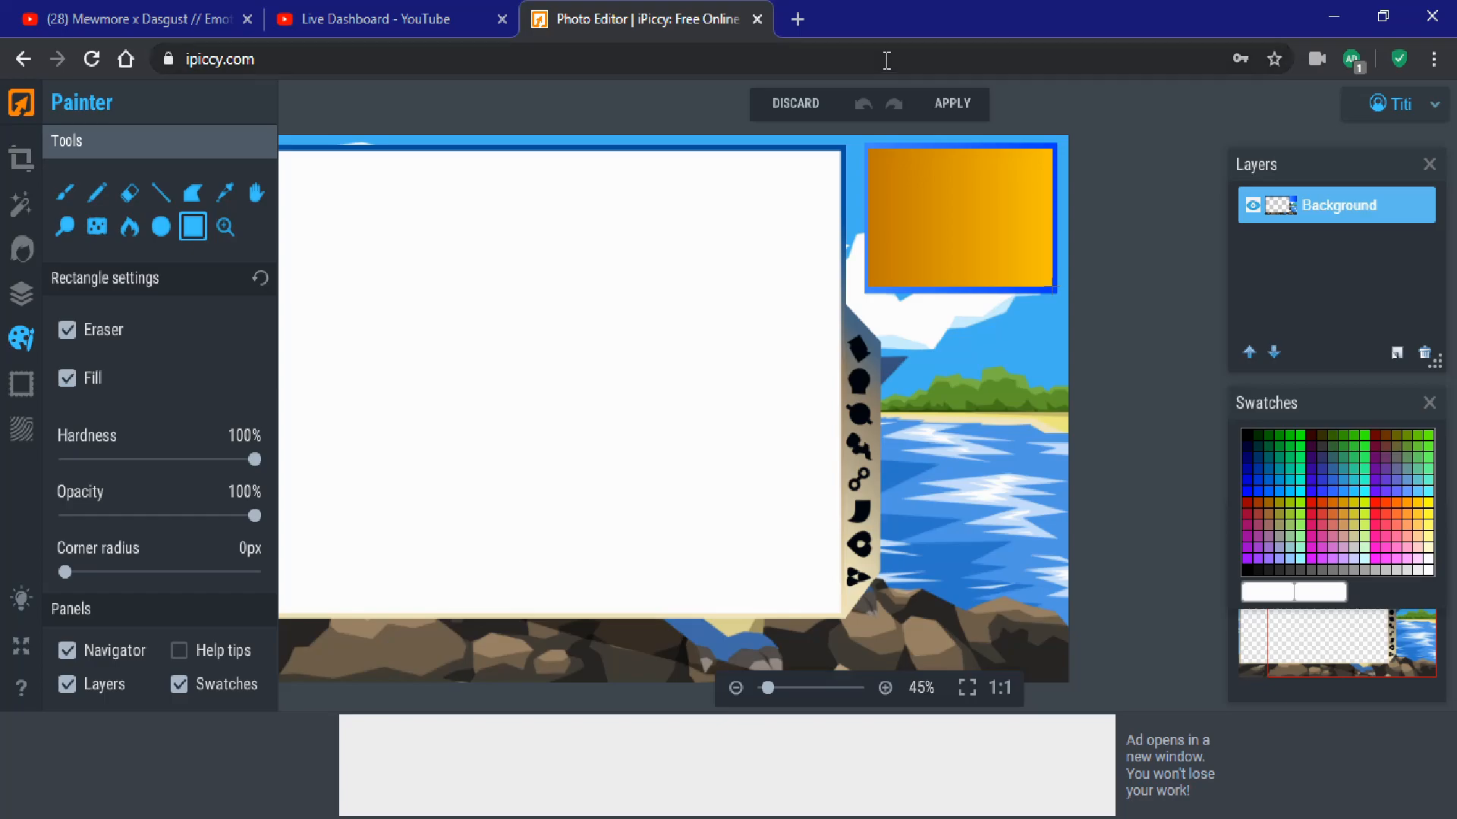
click(864, 113)
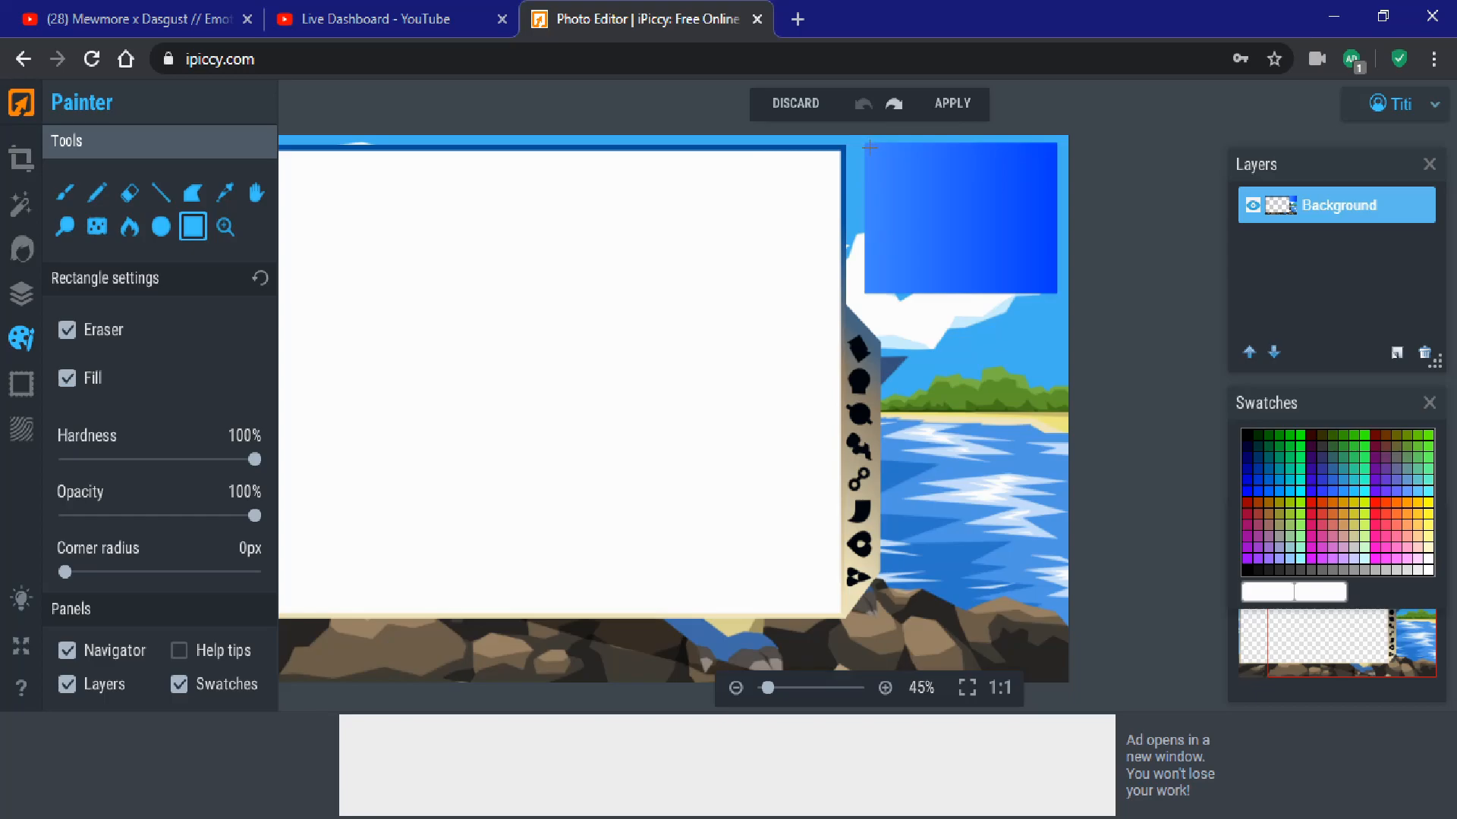
drag(871, 148, 1051, 287)
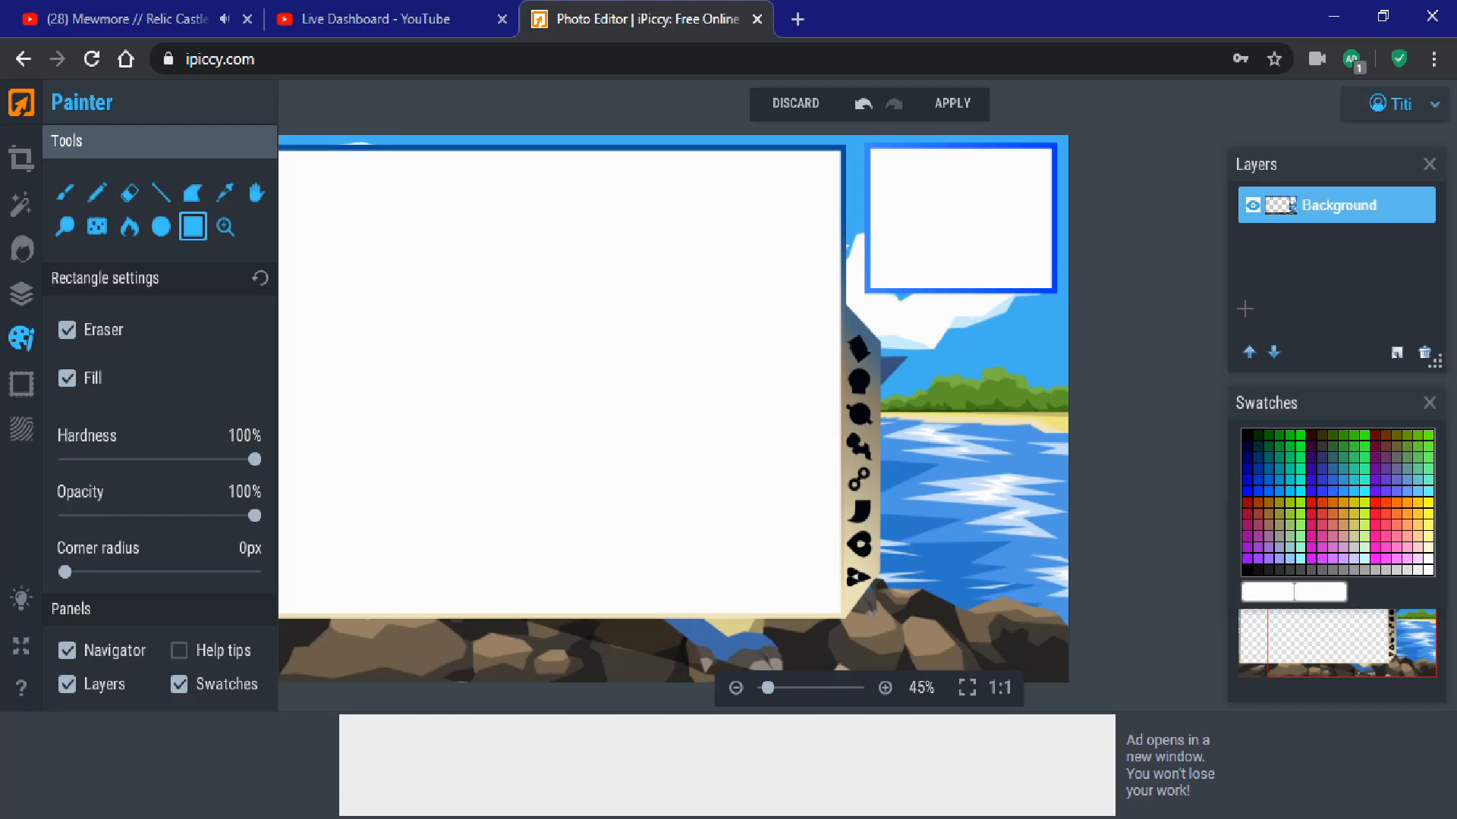
Step: Discard the Painter erasure and undo the blue gradient square in the overlay
click(863, 104)
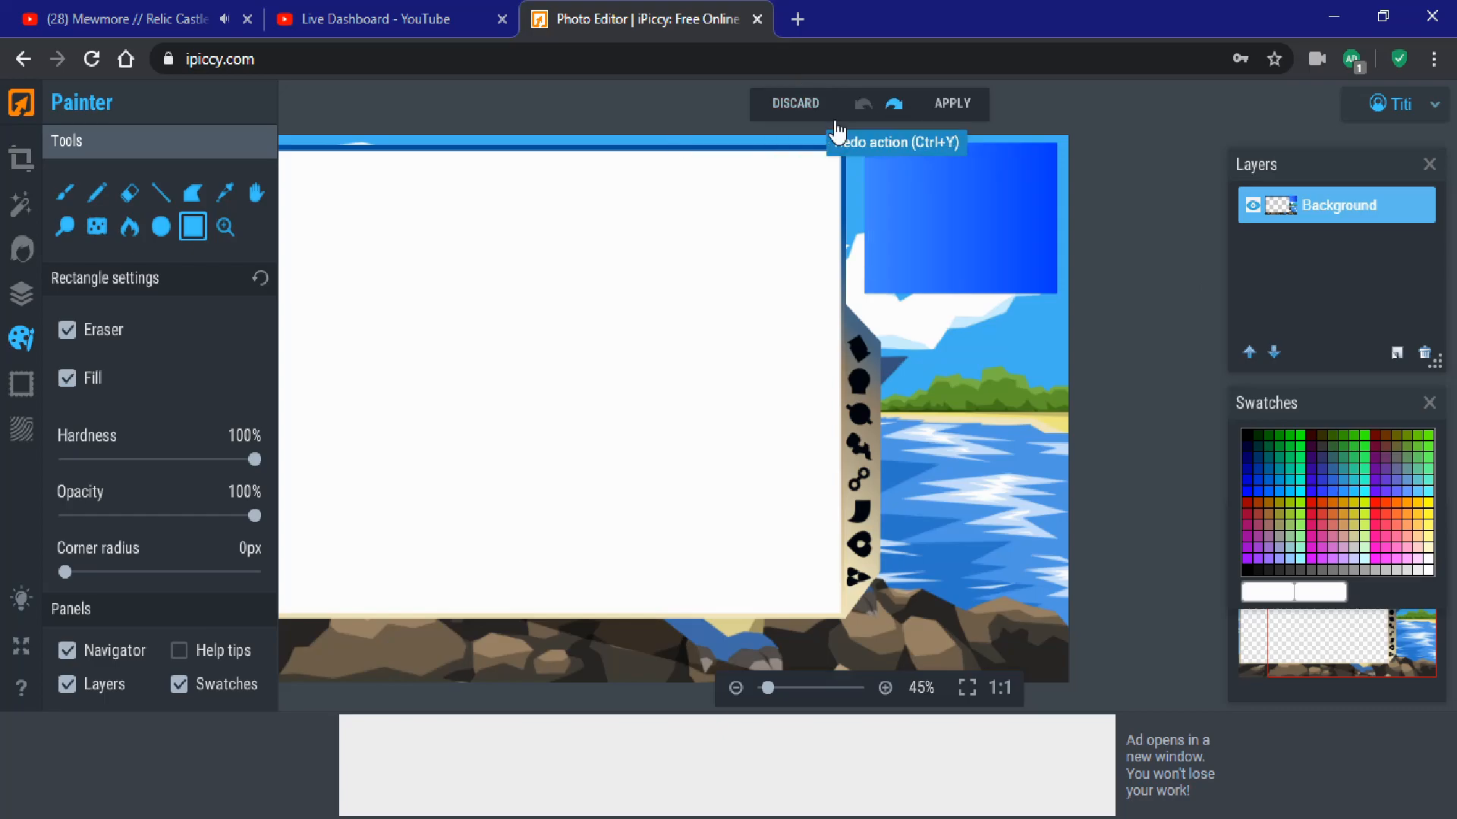
click(795, 103)
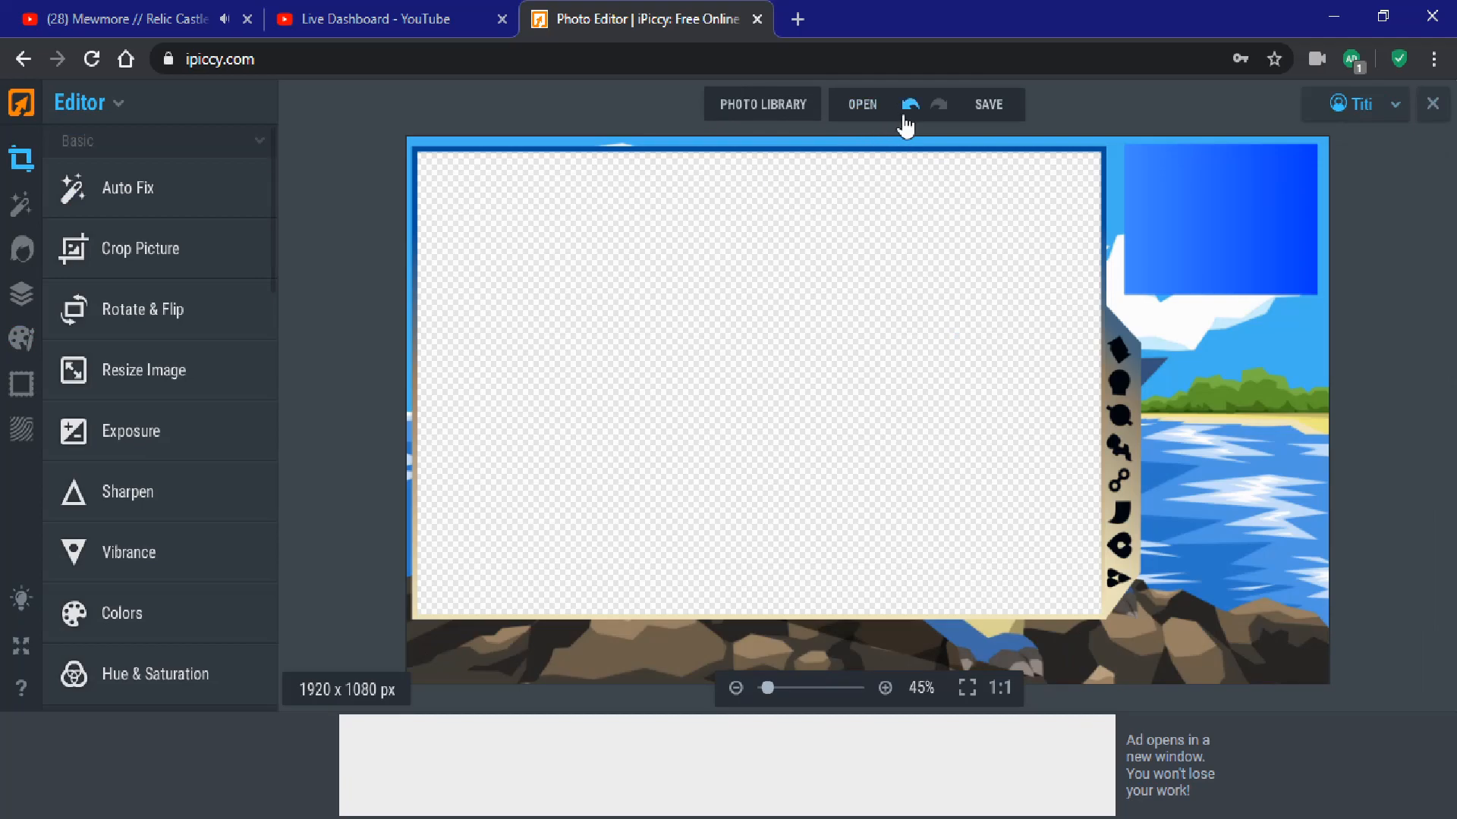
click(908, 114)
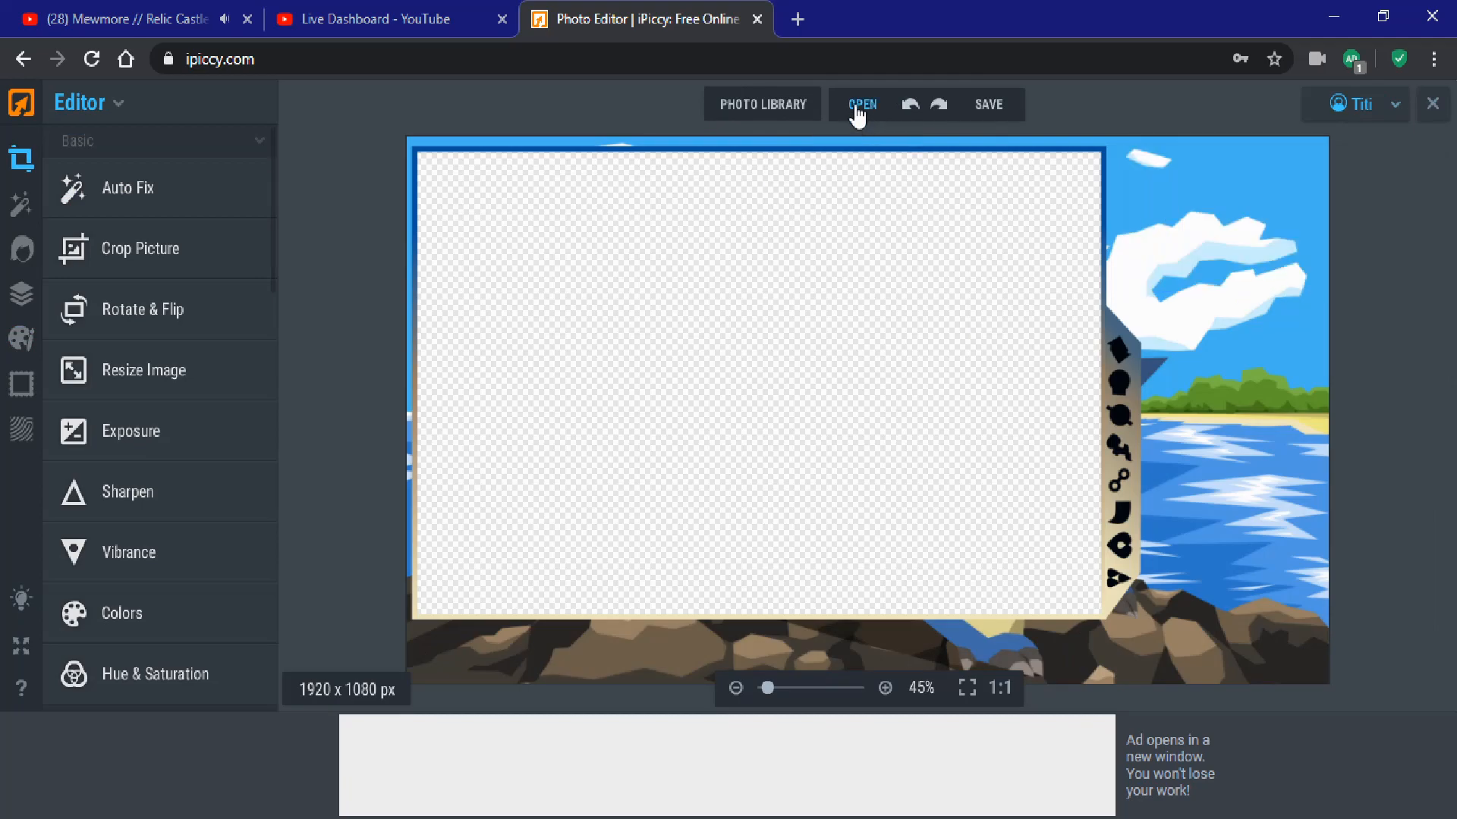
Step: Open the Pokemon Glazed Nuzlocke thumbnail template from the computer without saving the current overlay
click(858, 114)
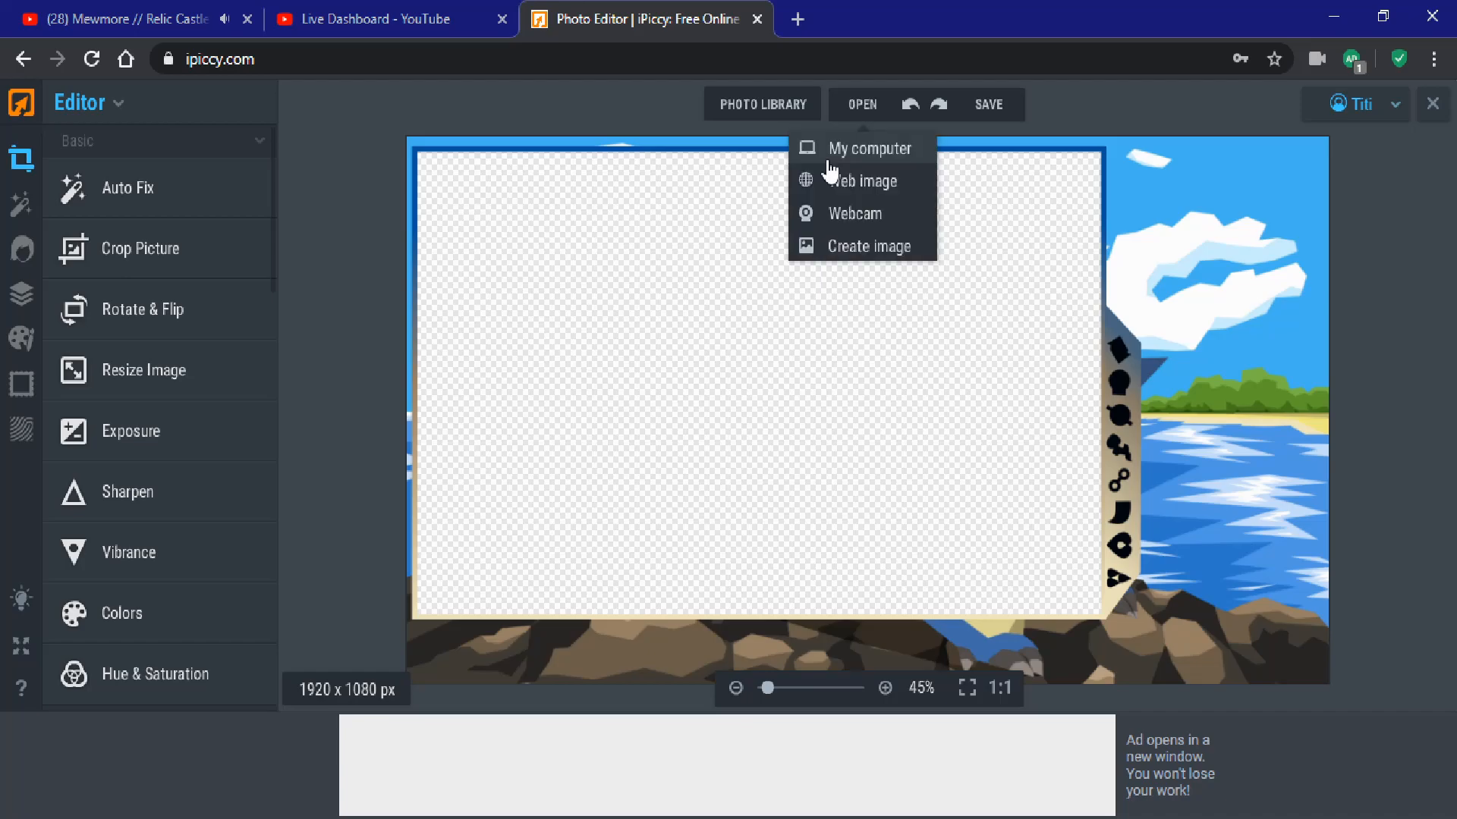
click(831, 152)
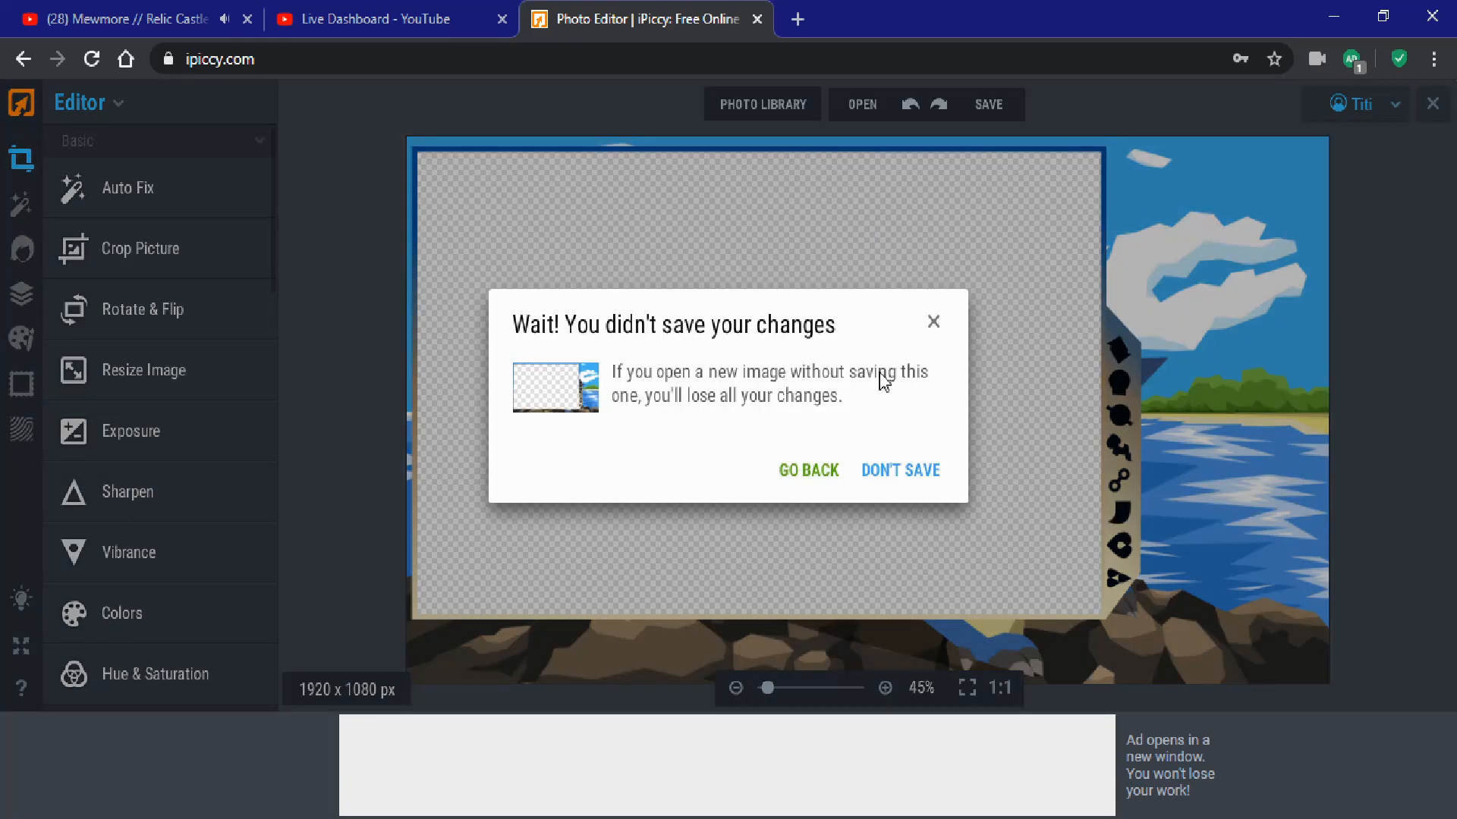
click(917, 474)
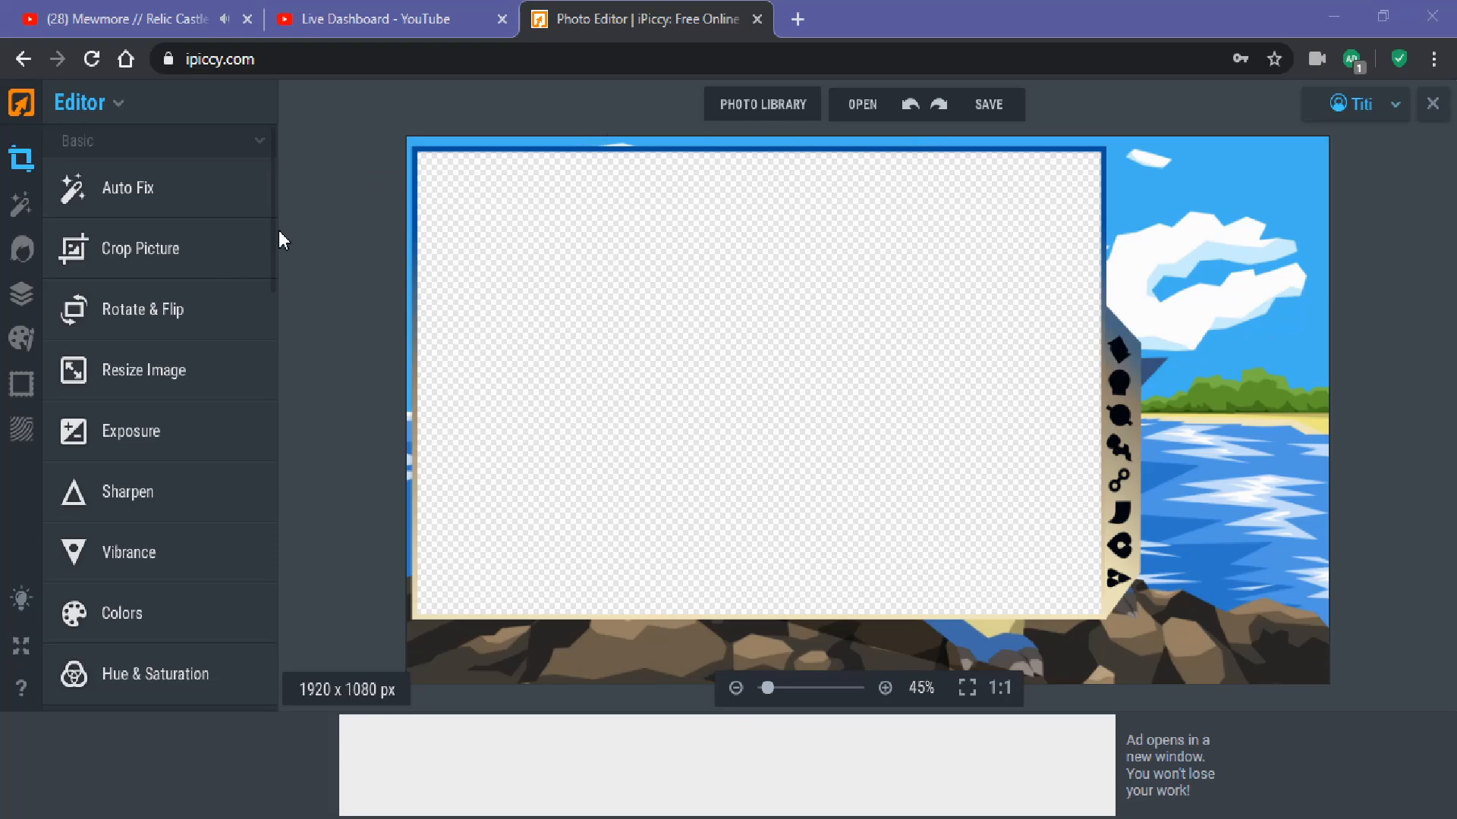
click(129, 237)
click(543, 507)
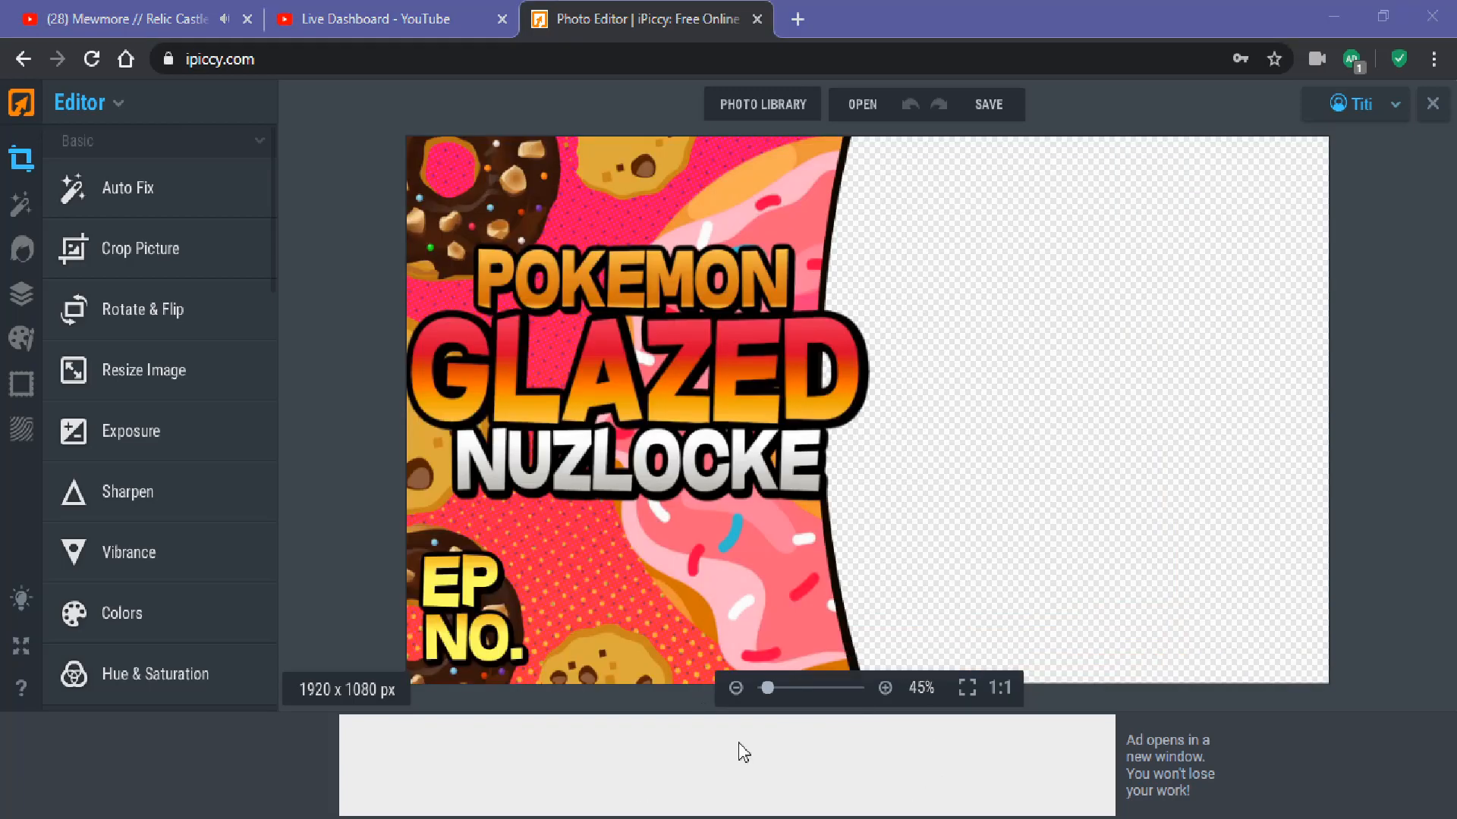
click(674, 683)
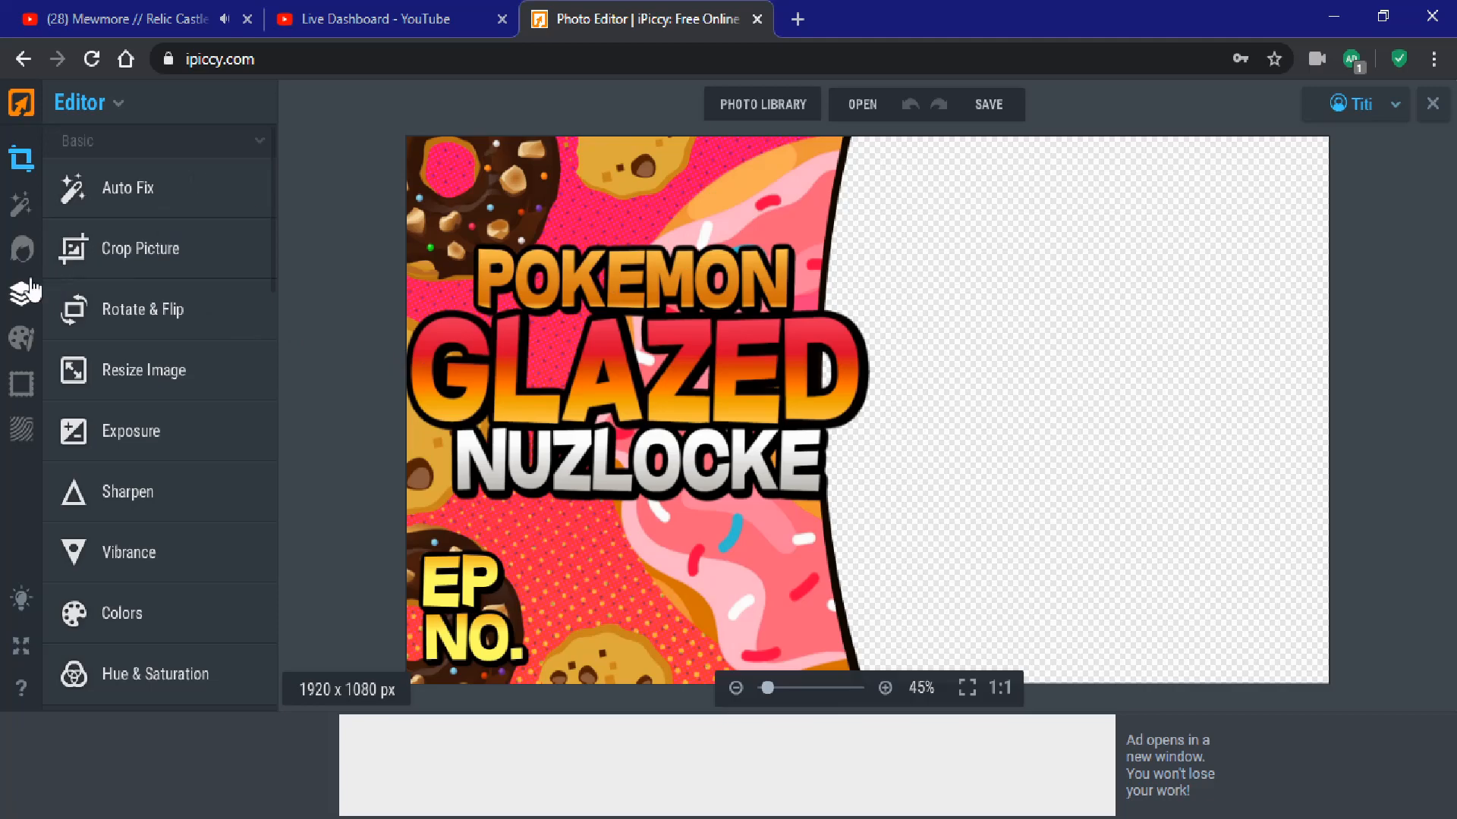
Step: Add a text layer to the thumbnail containing the episode number 12
click(32, 292)
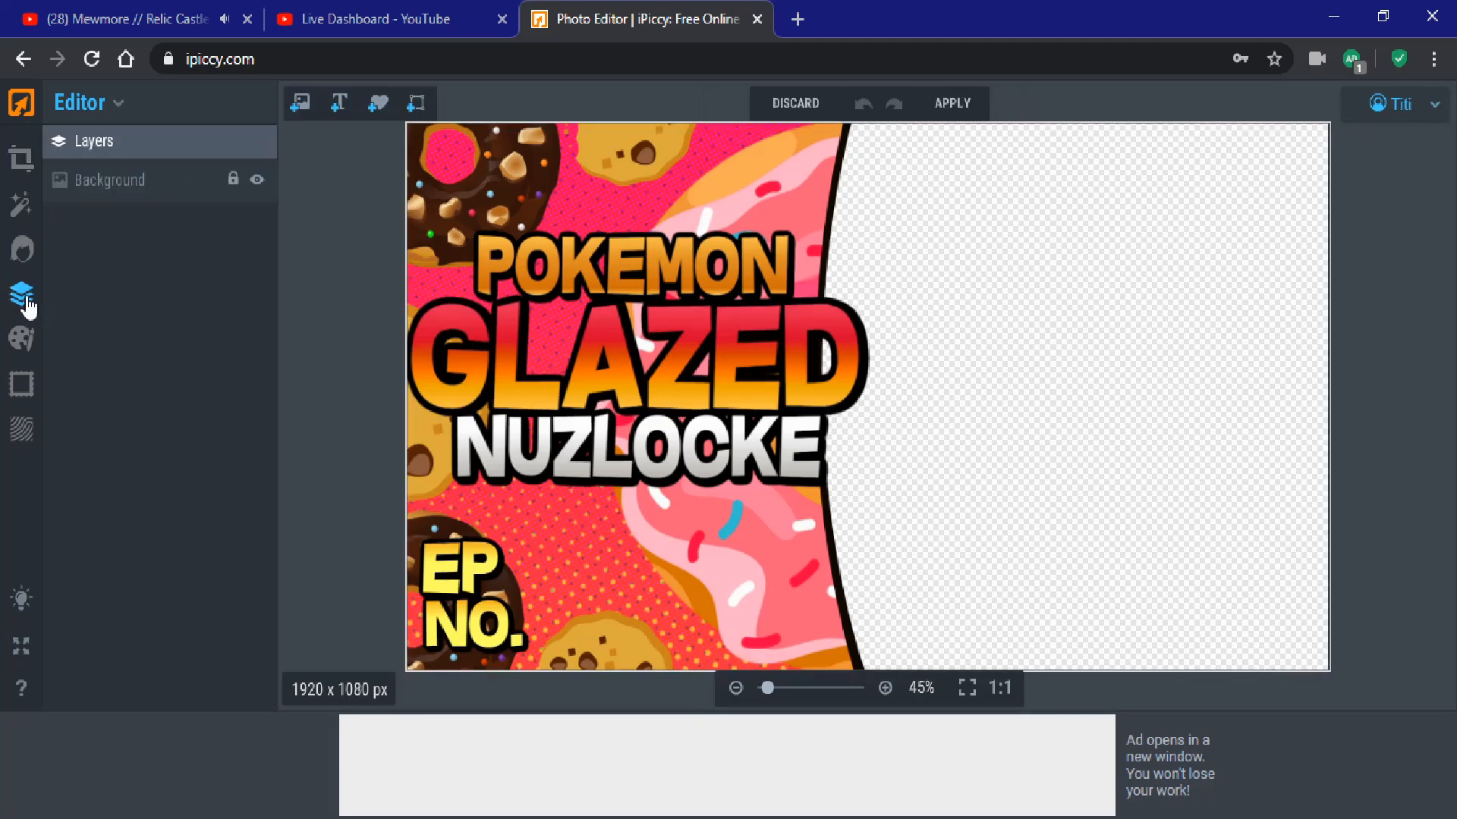
click(341, 105)
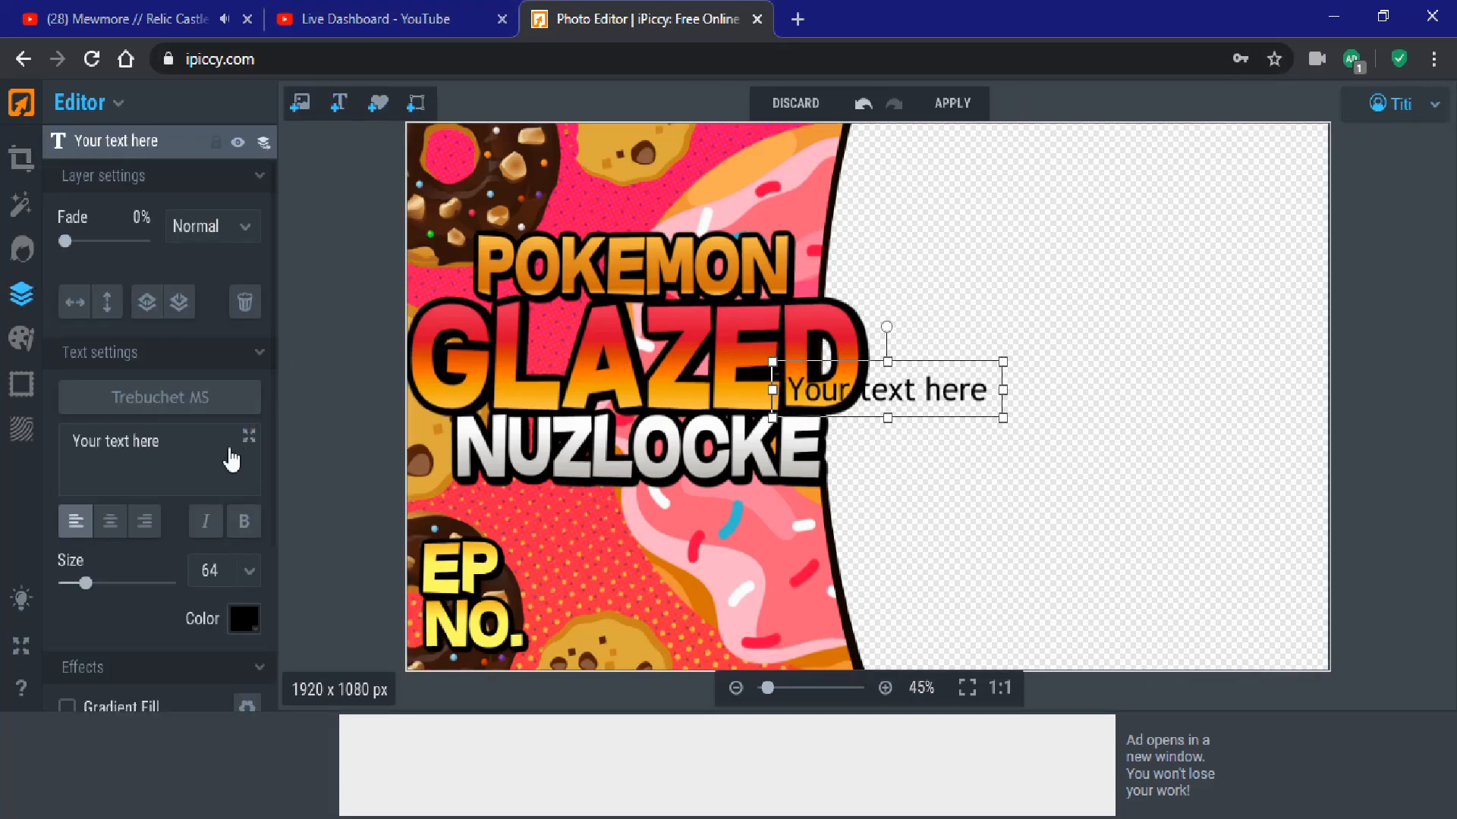
key(ctrl+a)
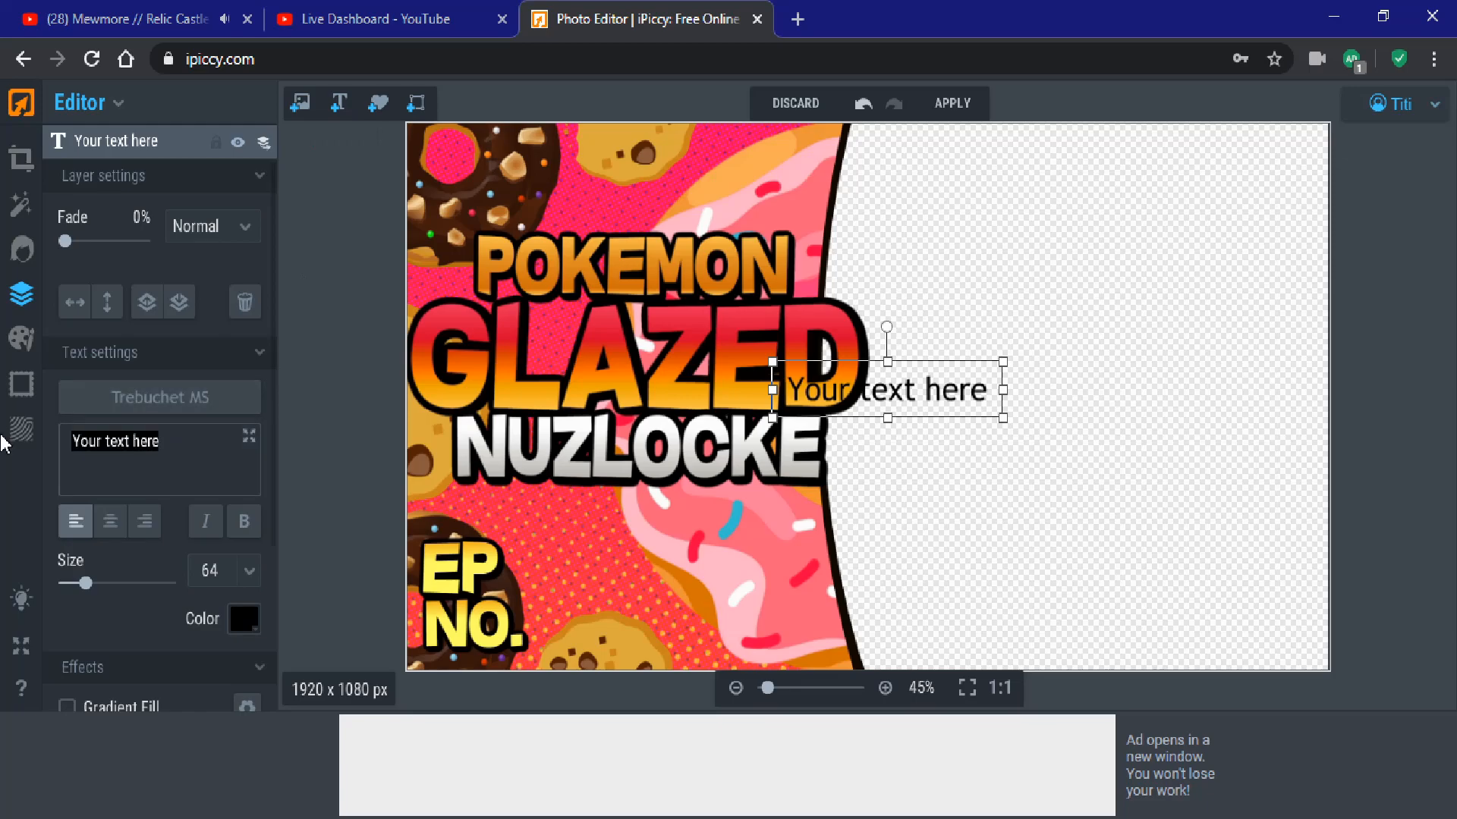
text(12)
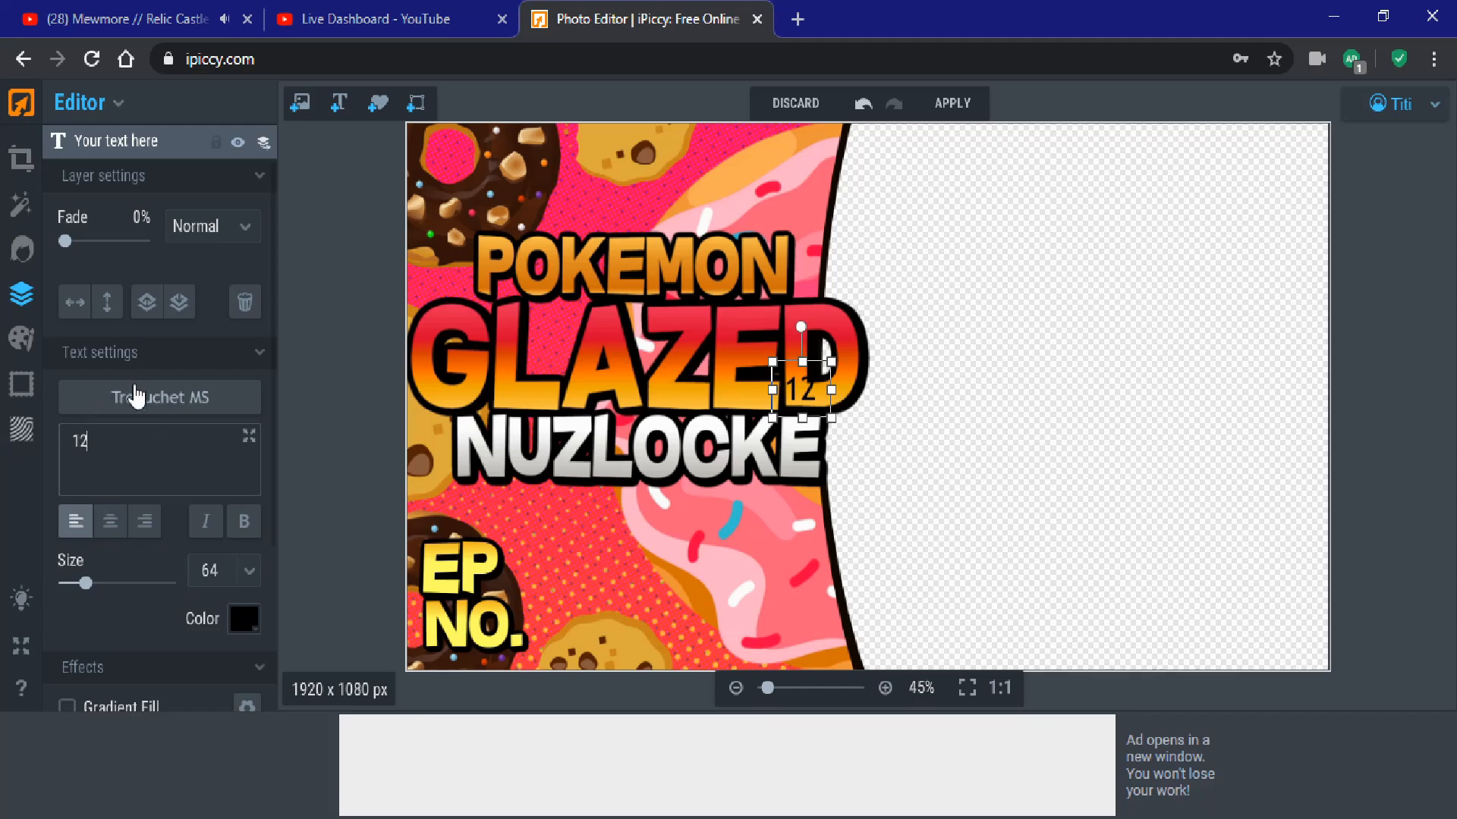
Step: Change the font of the "12" text to the local font Questrian
click(137, 399)
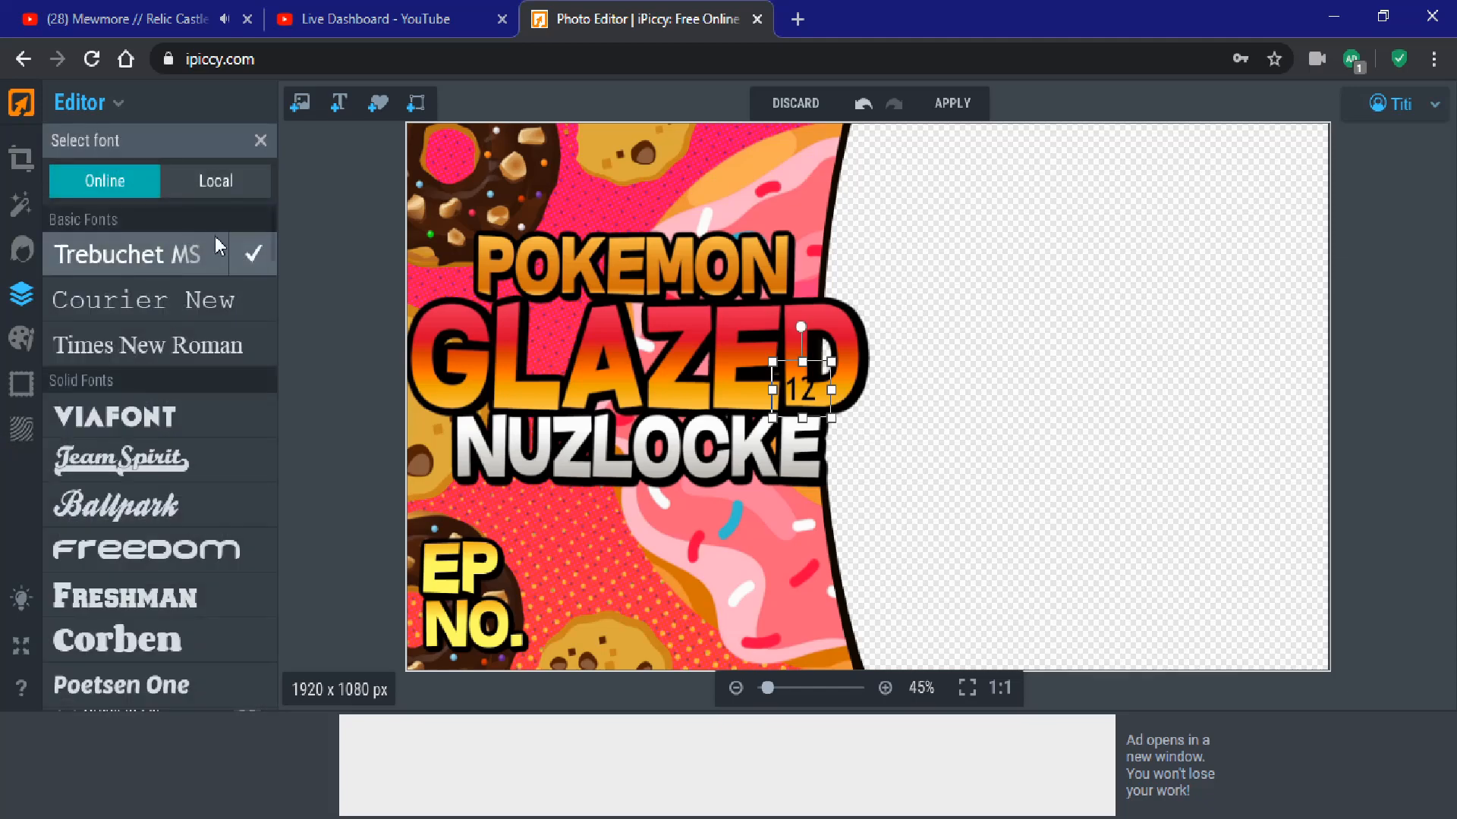
click(244, 184)
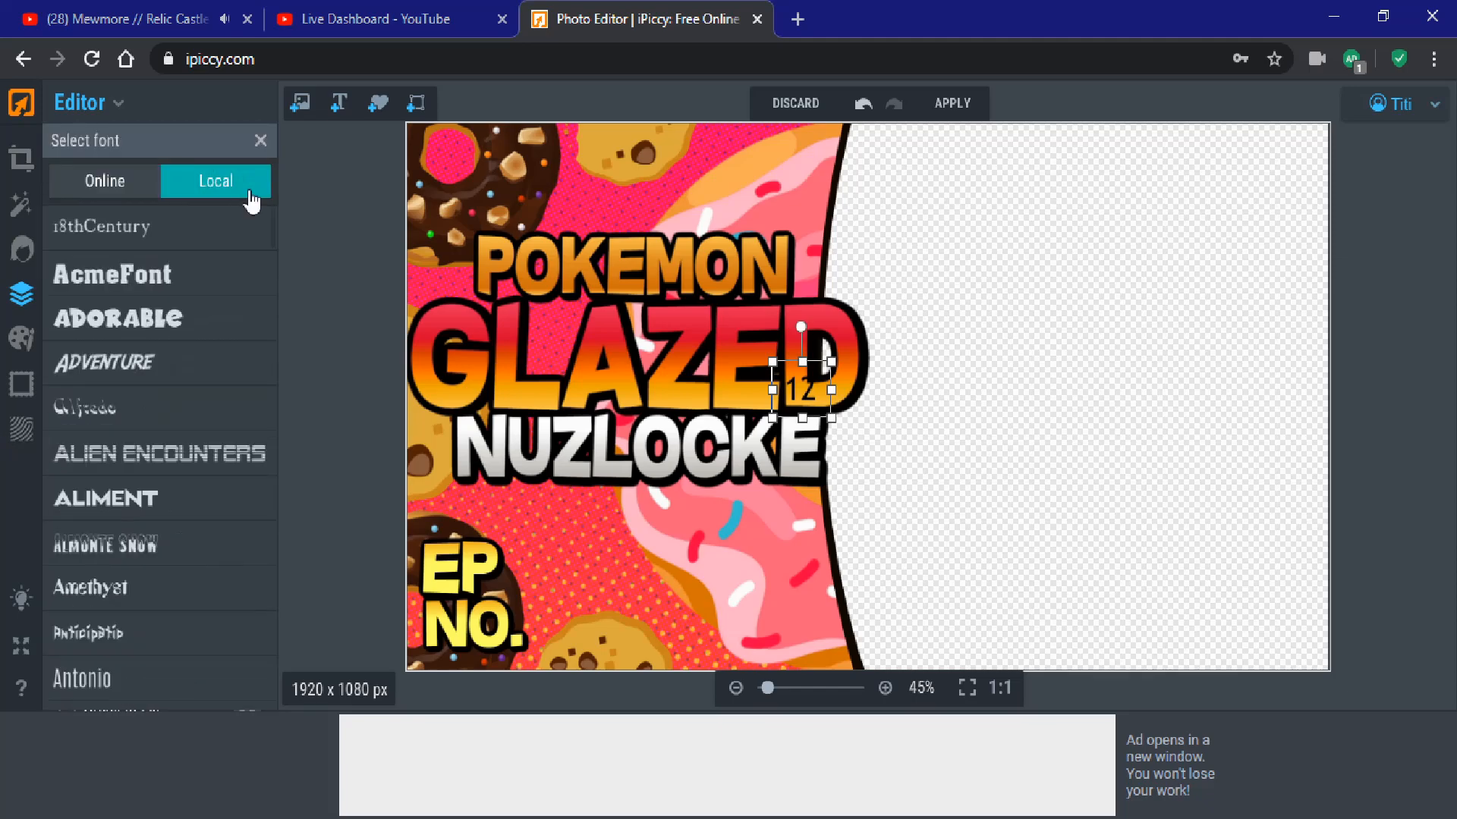
scroll(271, 236, down, 10)
scroll(272, 271, down, 15)
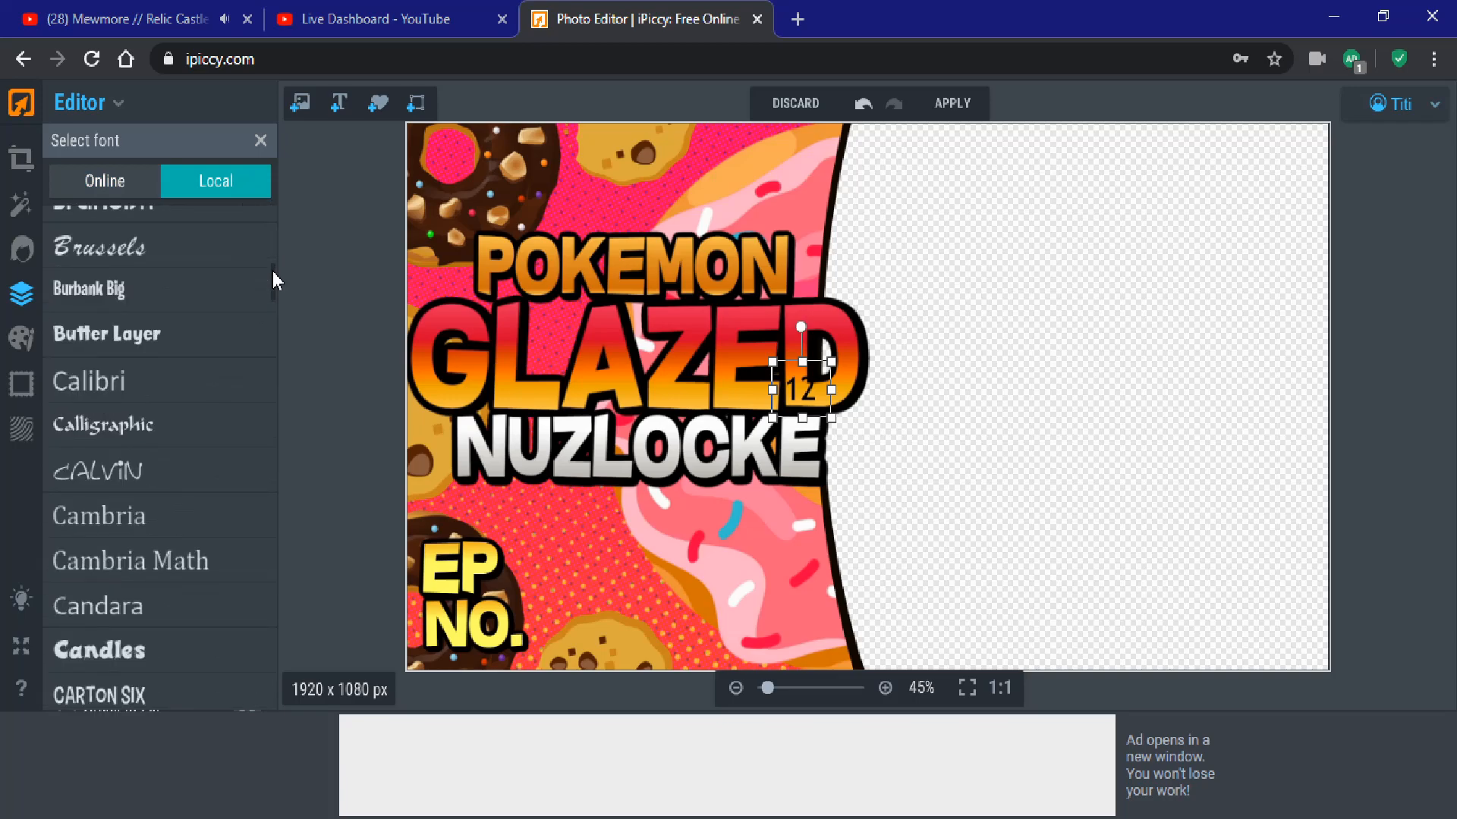
scroll(285, 498, down, 20)
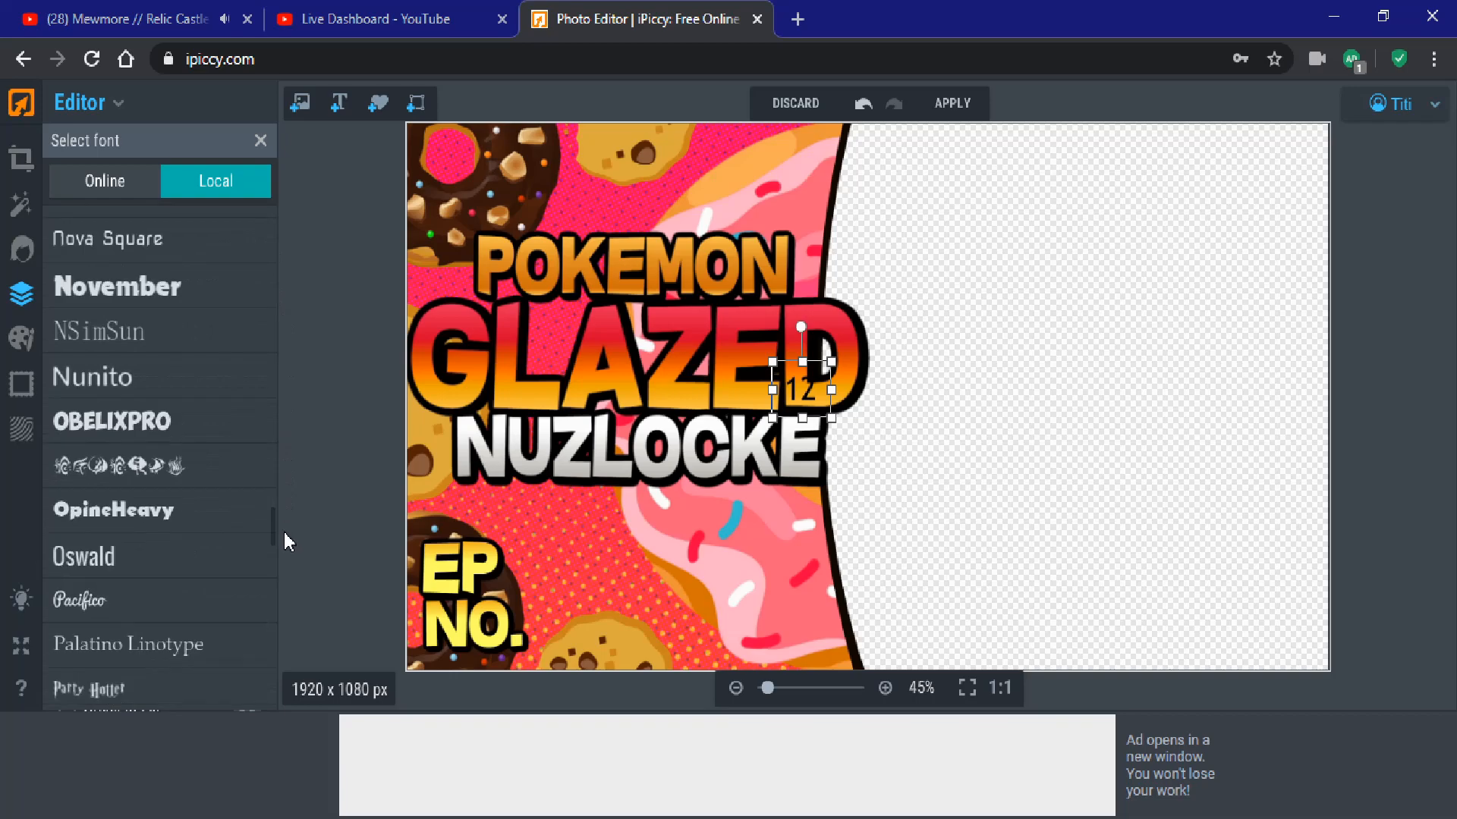
scroll(286, 566, down, 5)
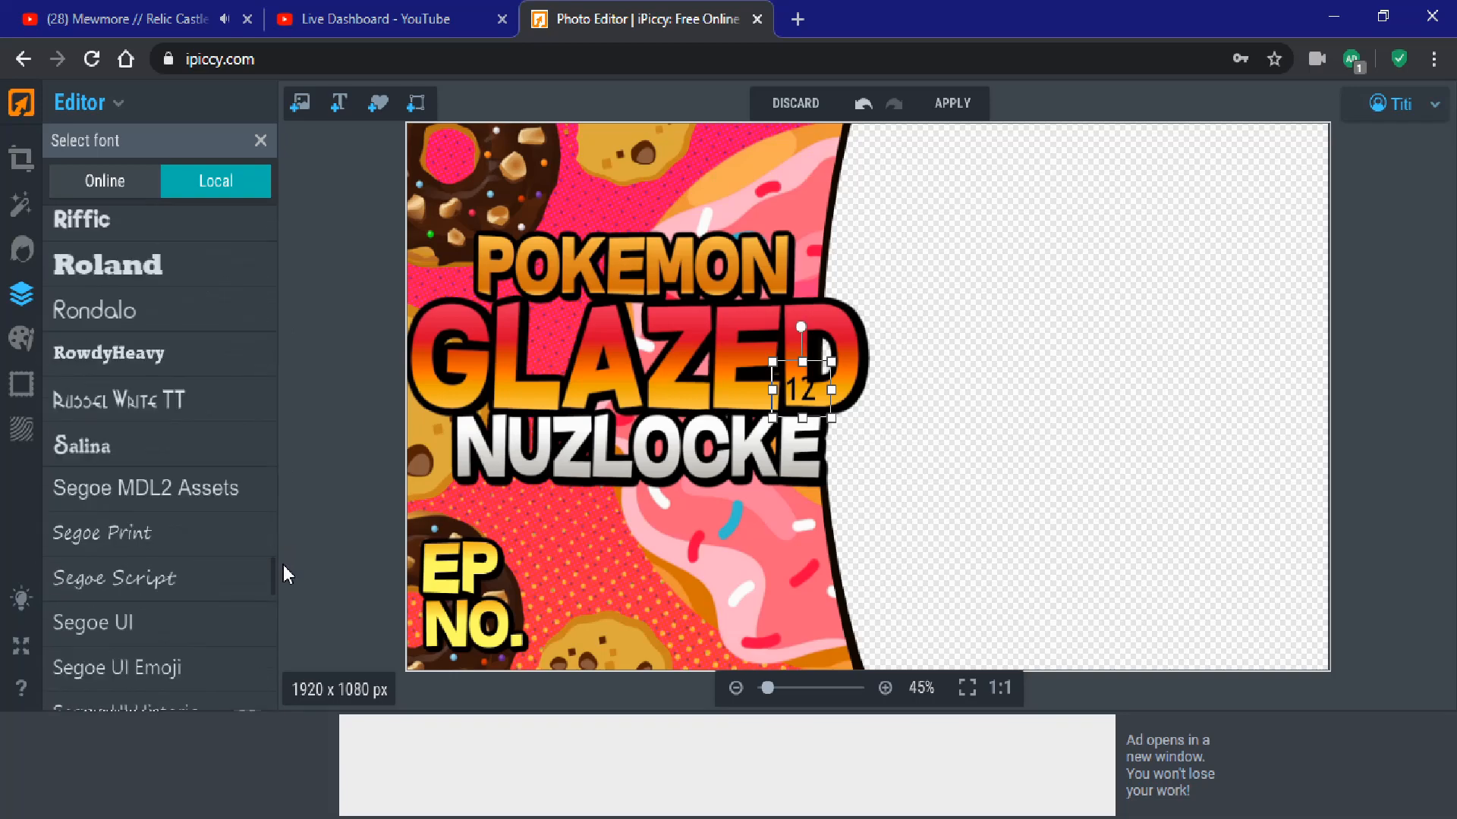
scroll(284, 562, up, 5)
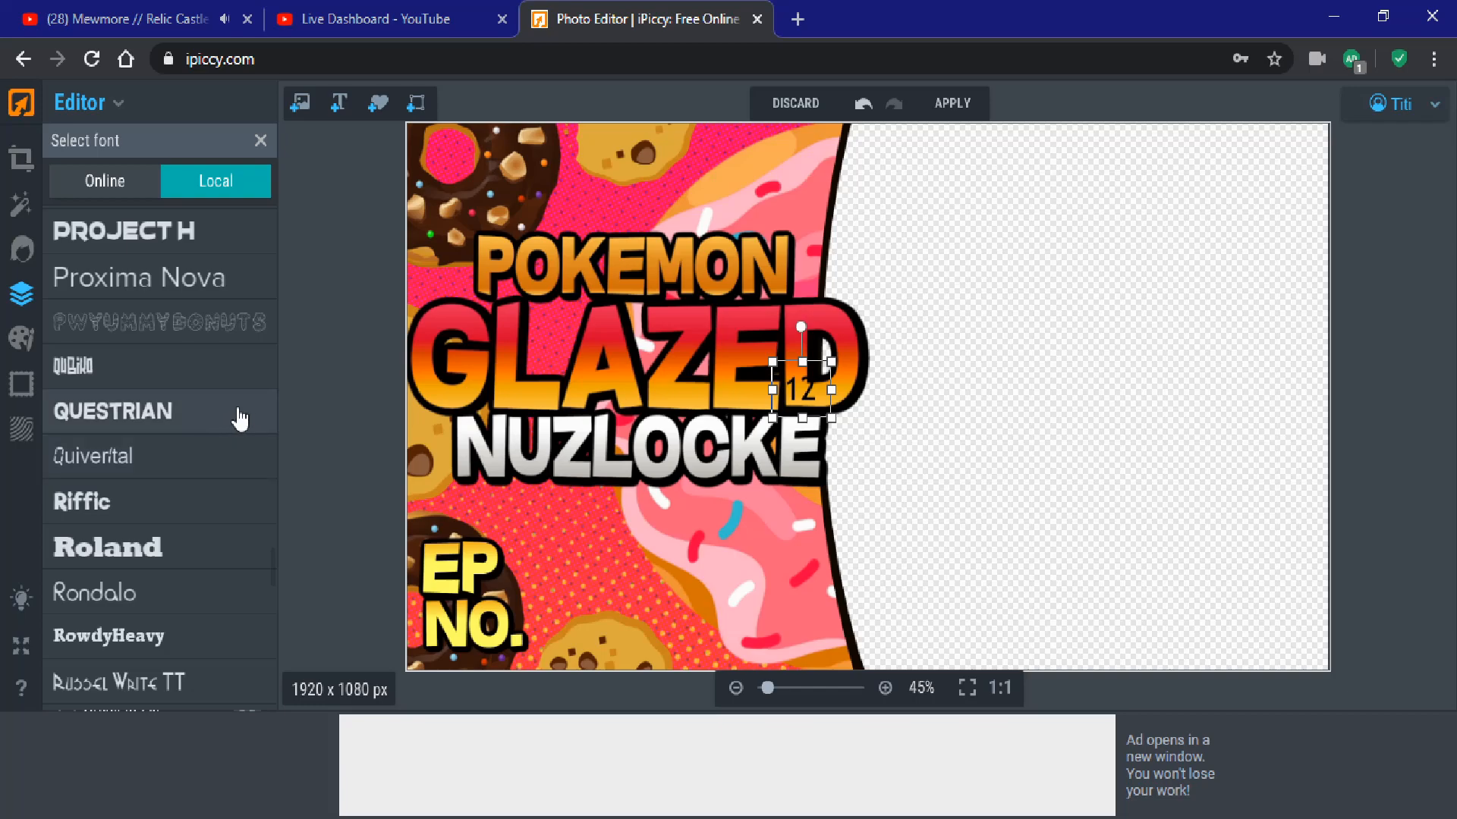
click(266, 410)
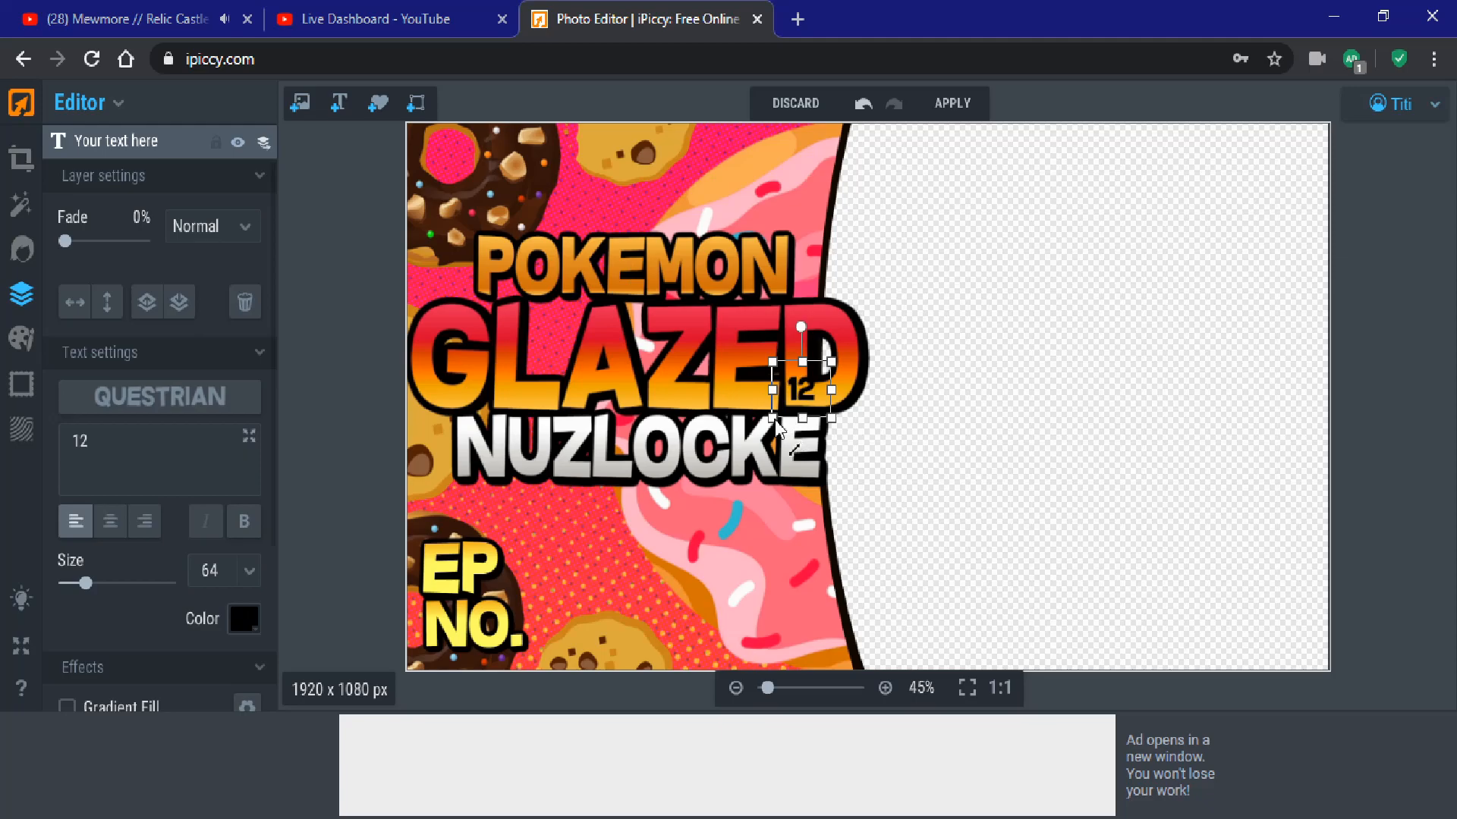
Step: Enlarge the "12" text to about size 253 and move it beside the EP NO. label
drag(772, 420, 612, 578)
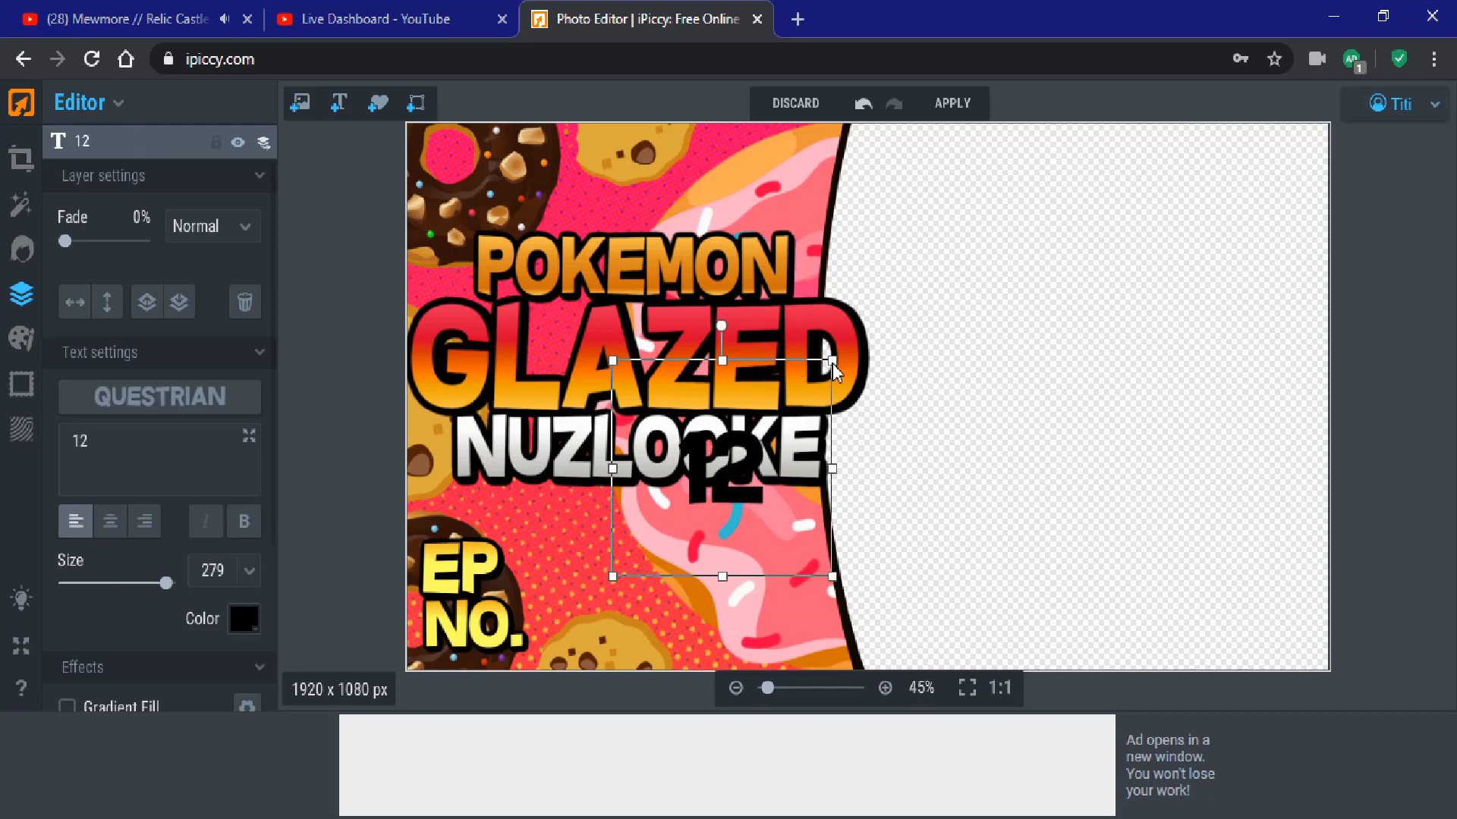
drag(833, 362, 812, 378)
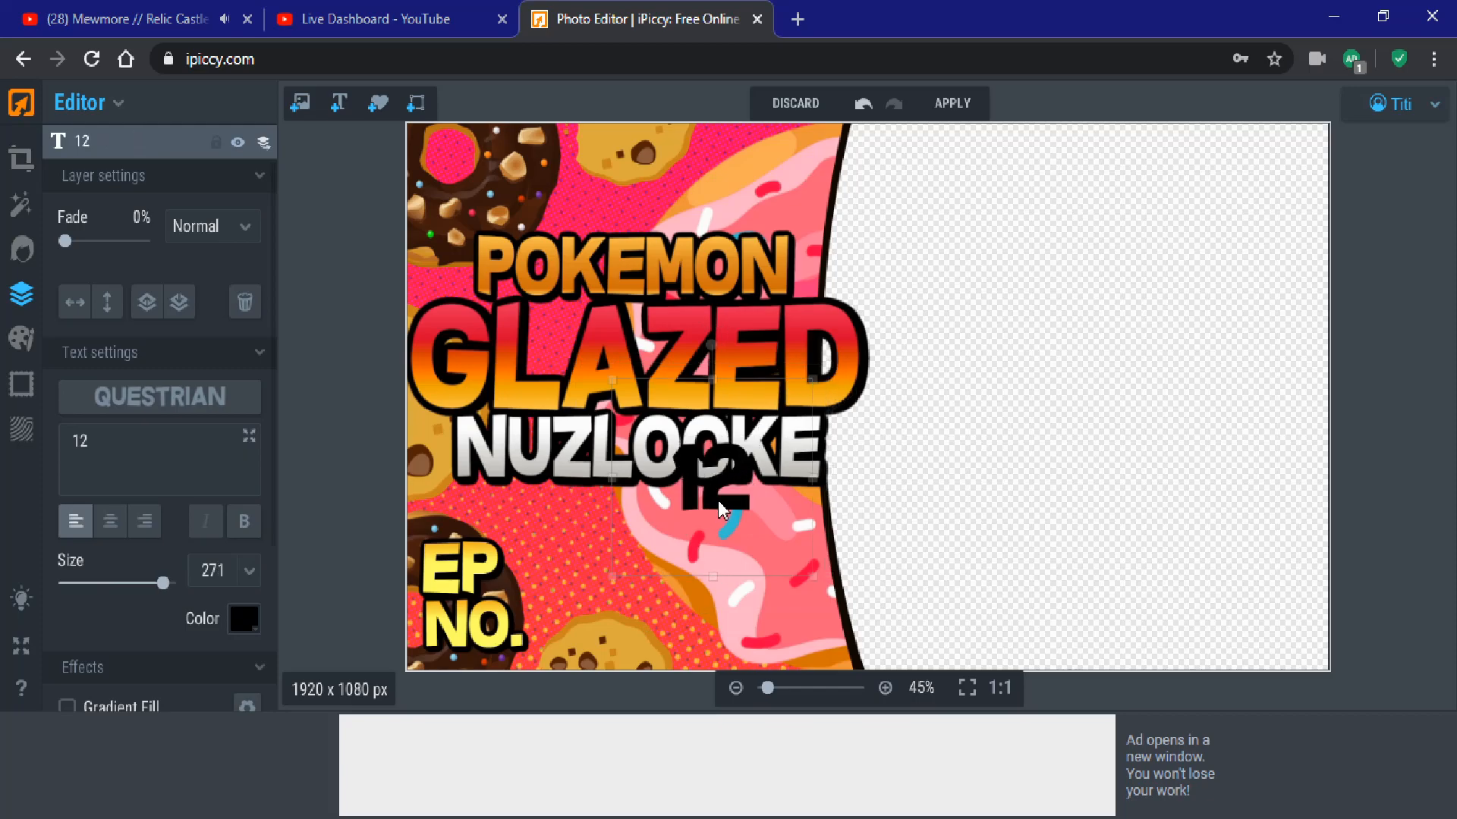
drag(687, 569, 572, 712)
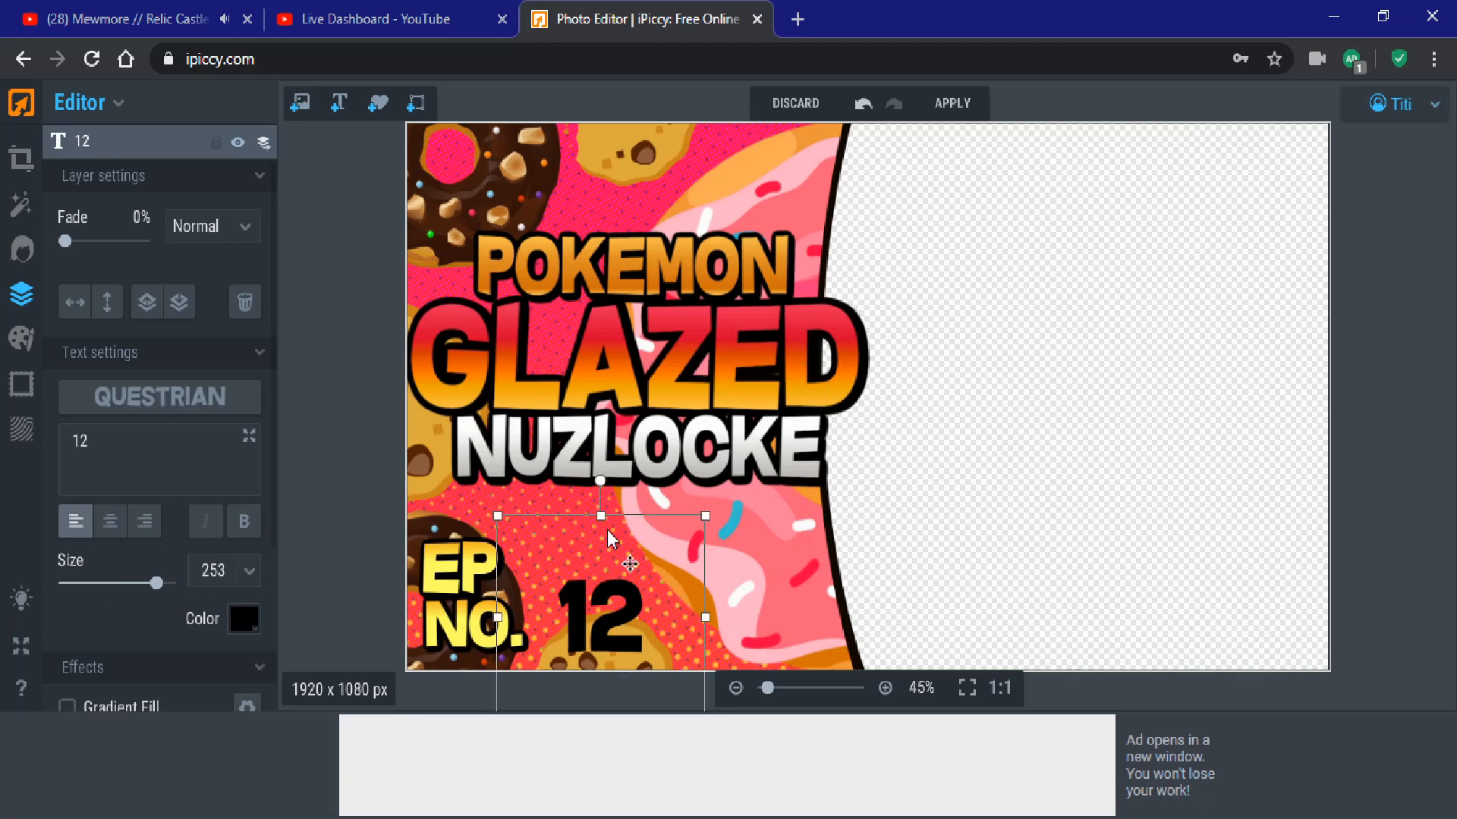
Step: Stretch the "12" taller and wider to fill the space beside EP NO. and beneath NUZLOCKE
drag(604, 520, 601, 478)
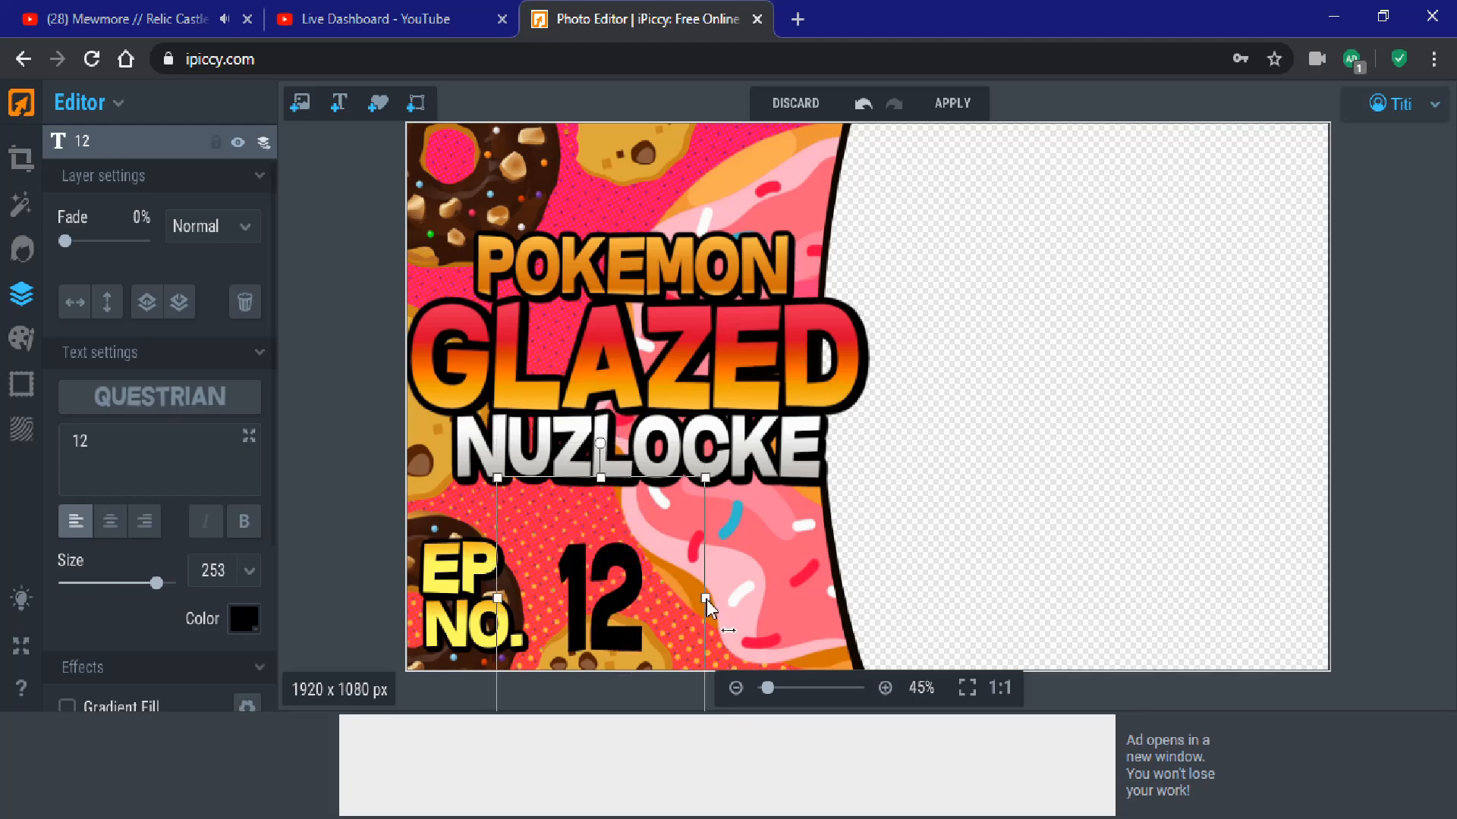
drag(706, 598, 760, 598)
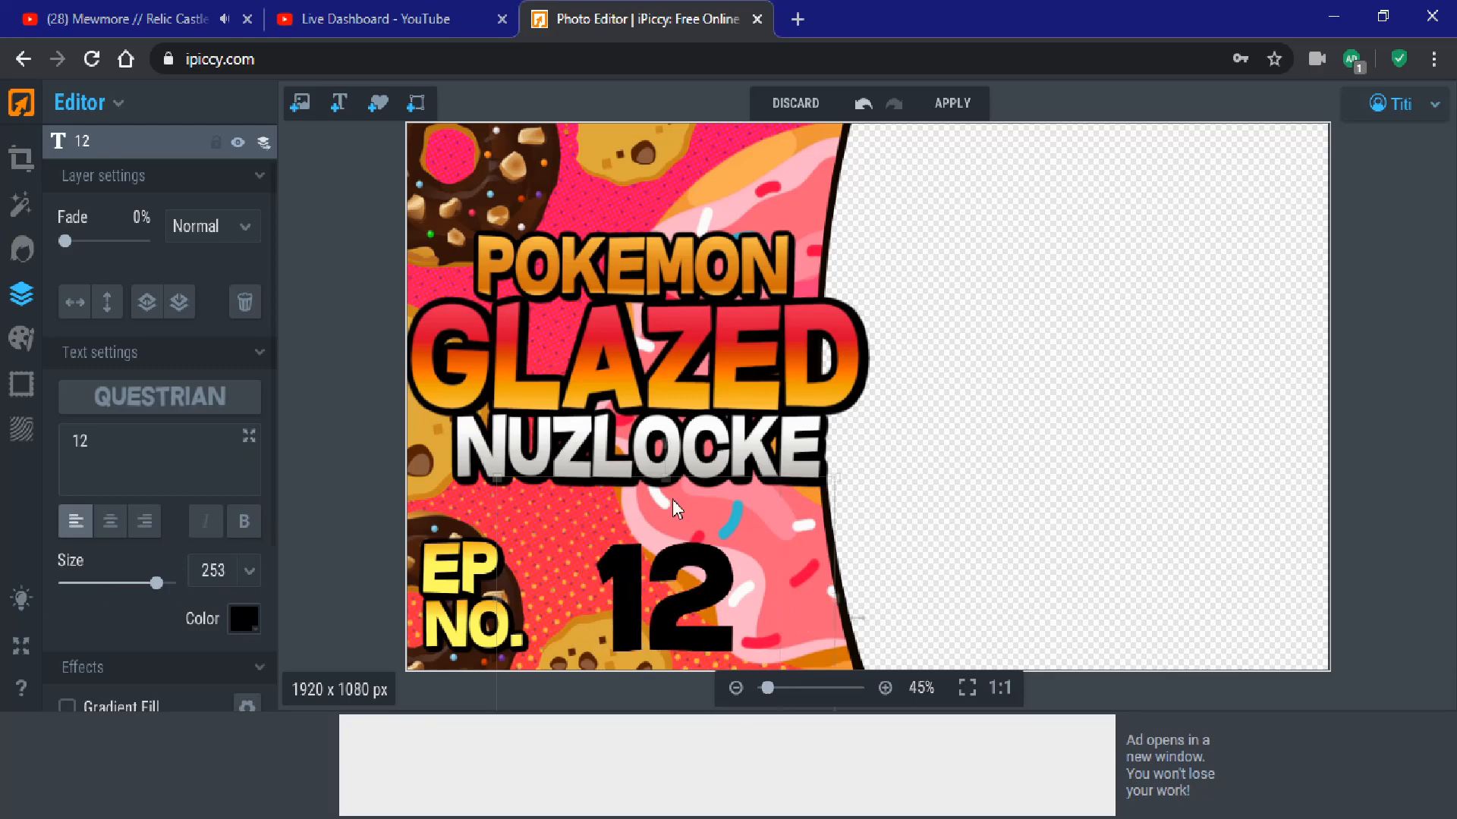
drag(628, 478, 637, 438)
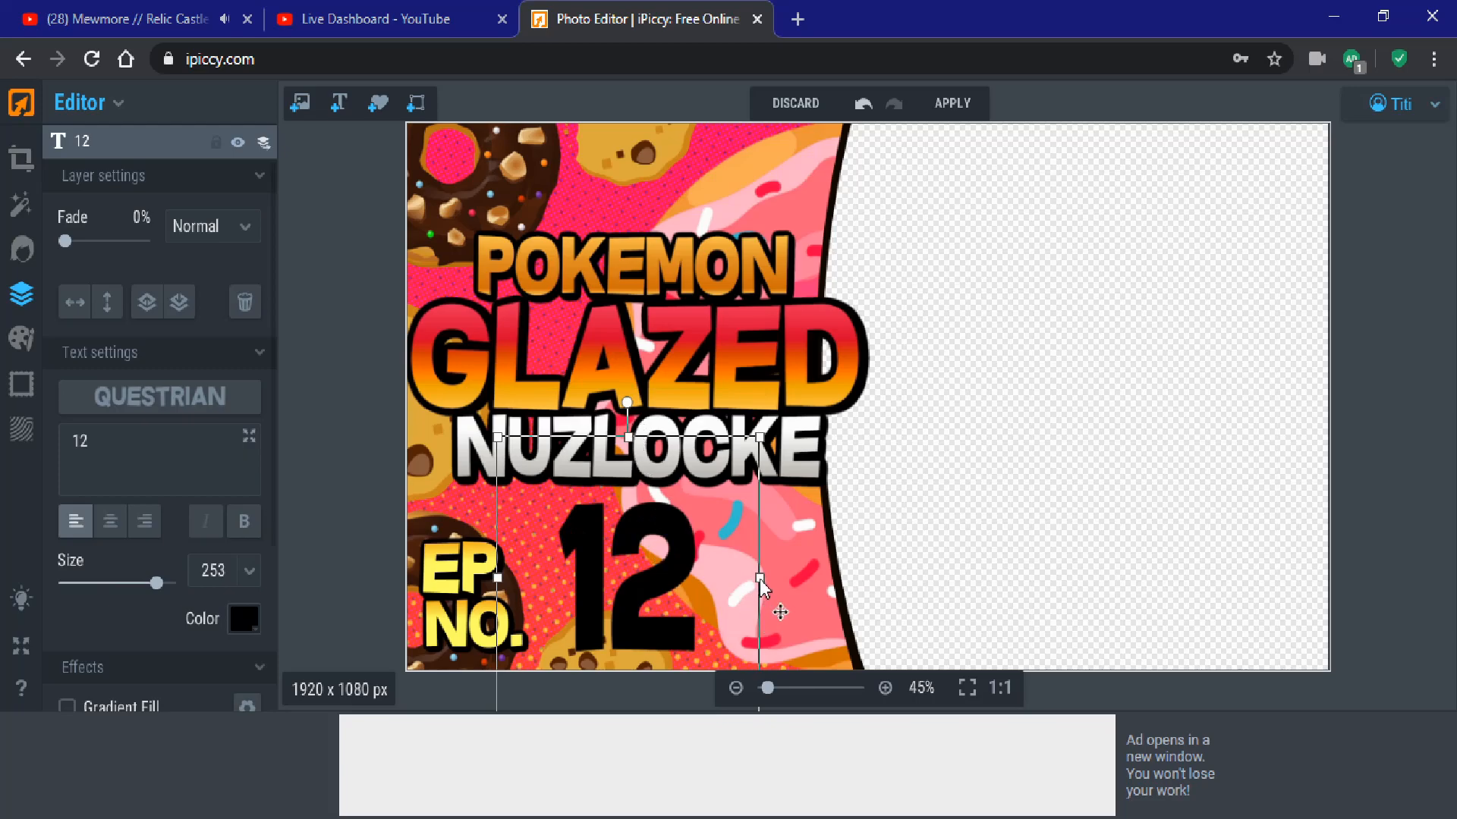
drag(857, 574, 875, 570)
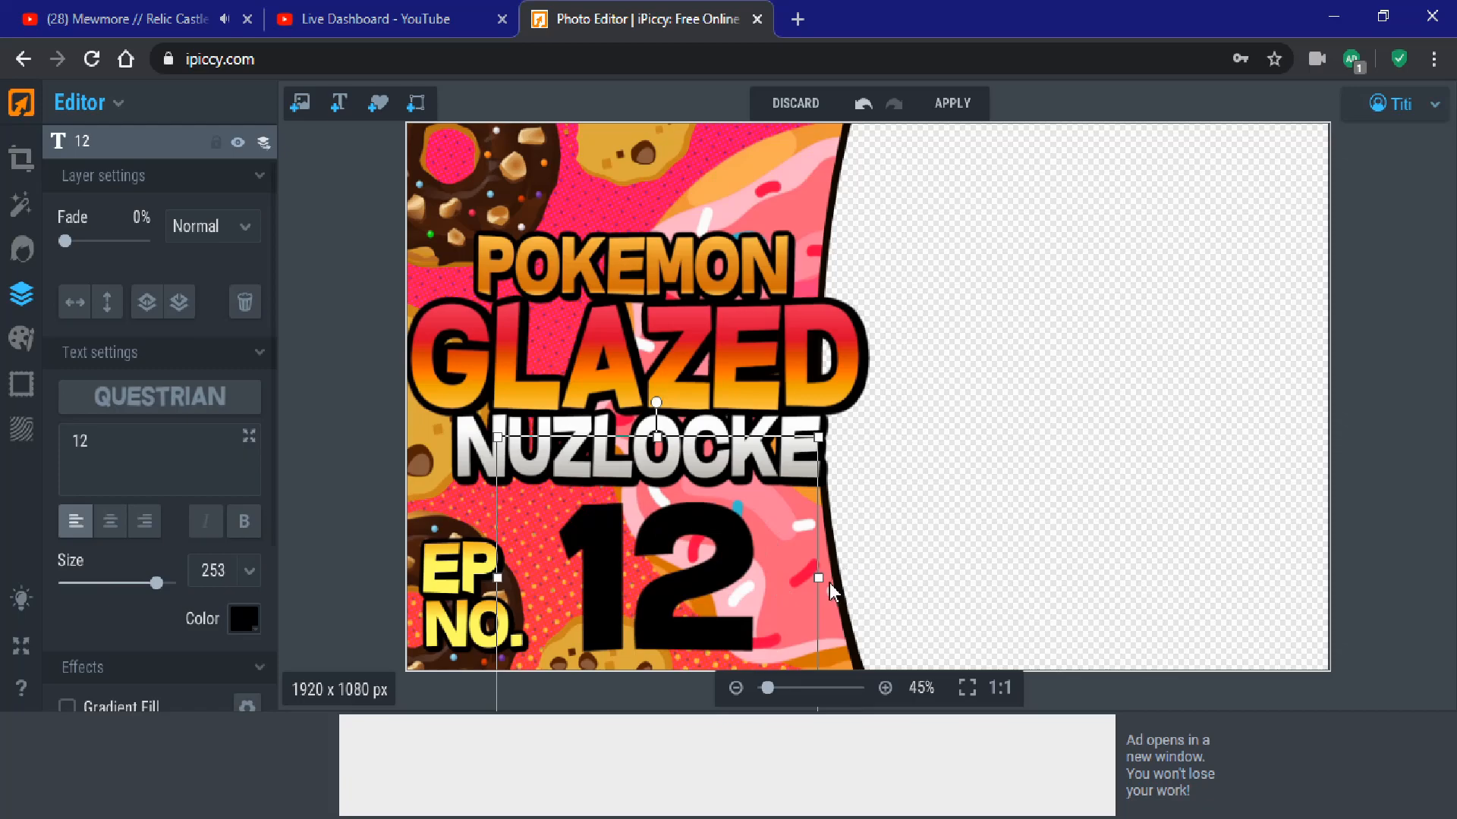
drag(817, 581, 800, 577)
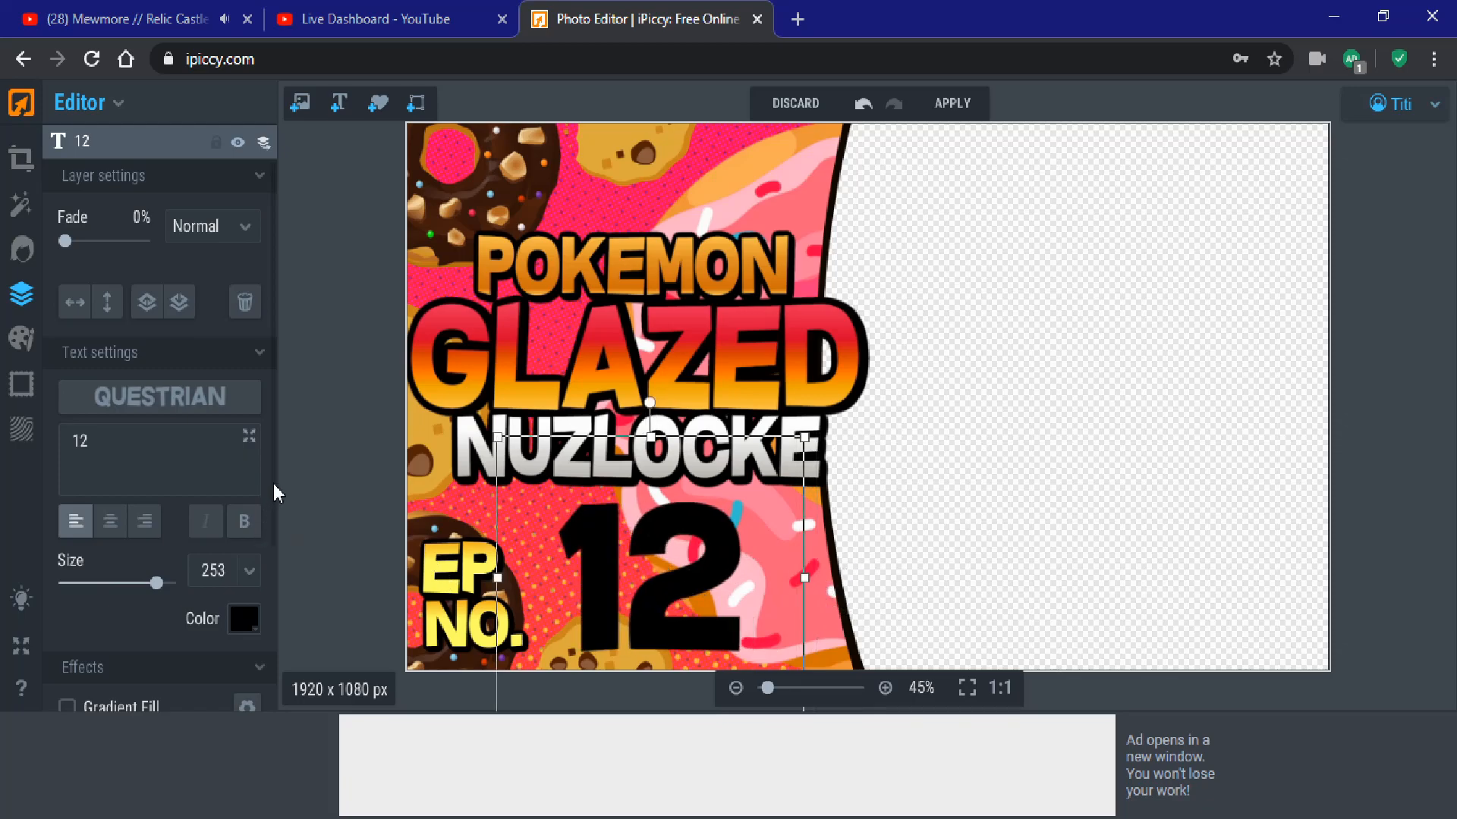
scroll(294, 713, down, 3)
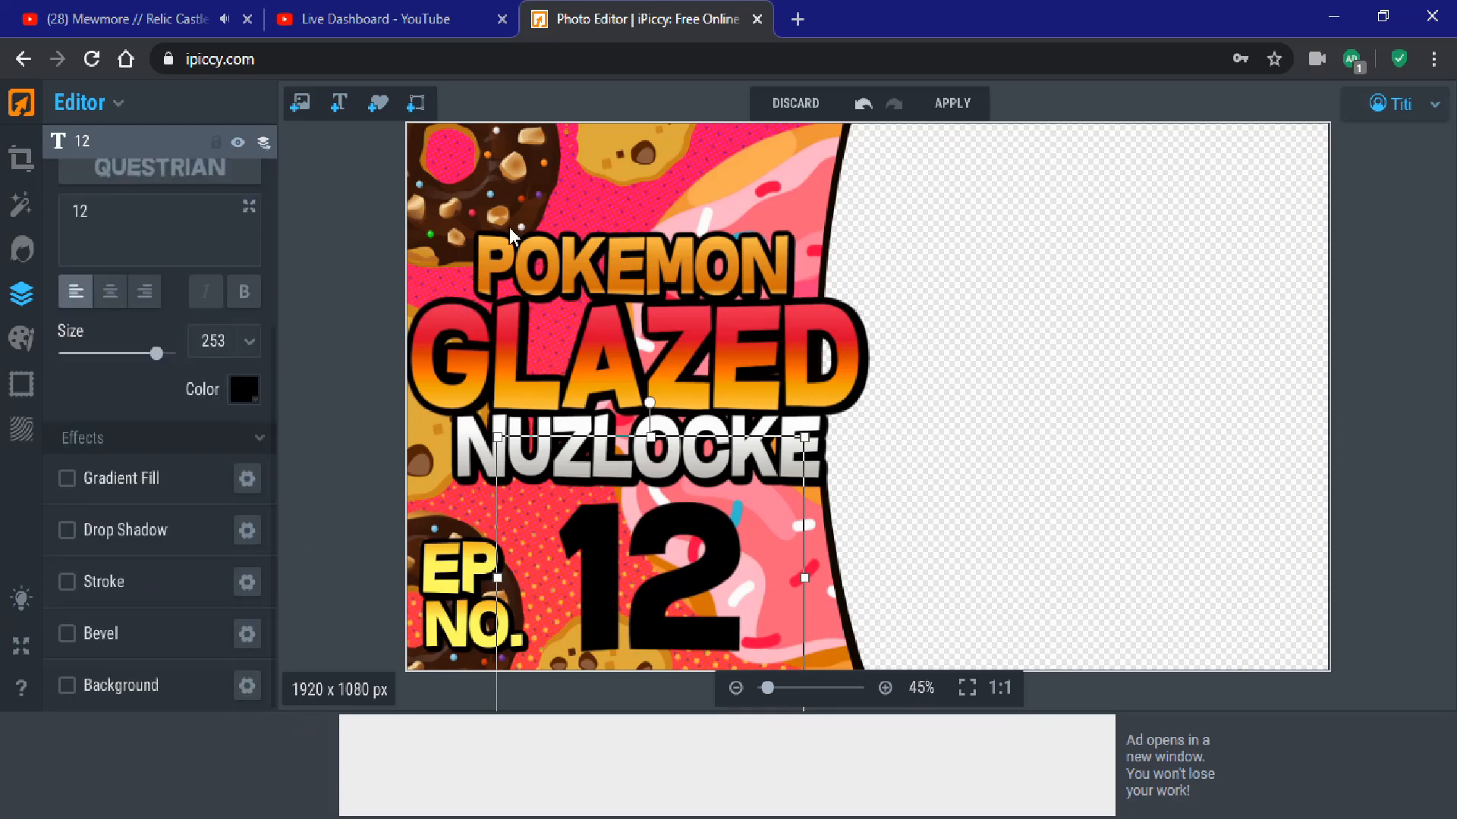
Step: Apply a linear gradient fill to the "12" text, sampling its starting colour from the orange of the POKEMON title
click(151, 486)
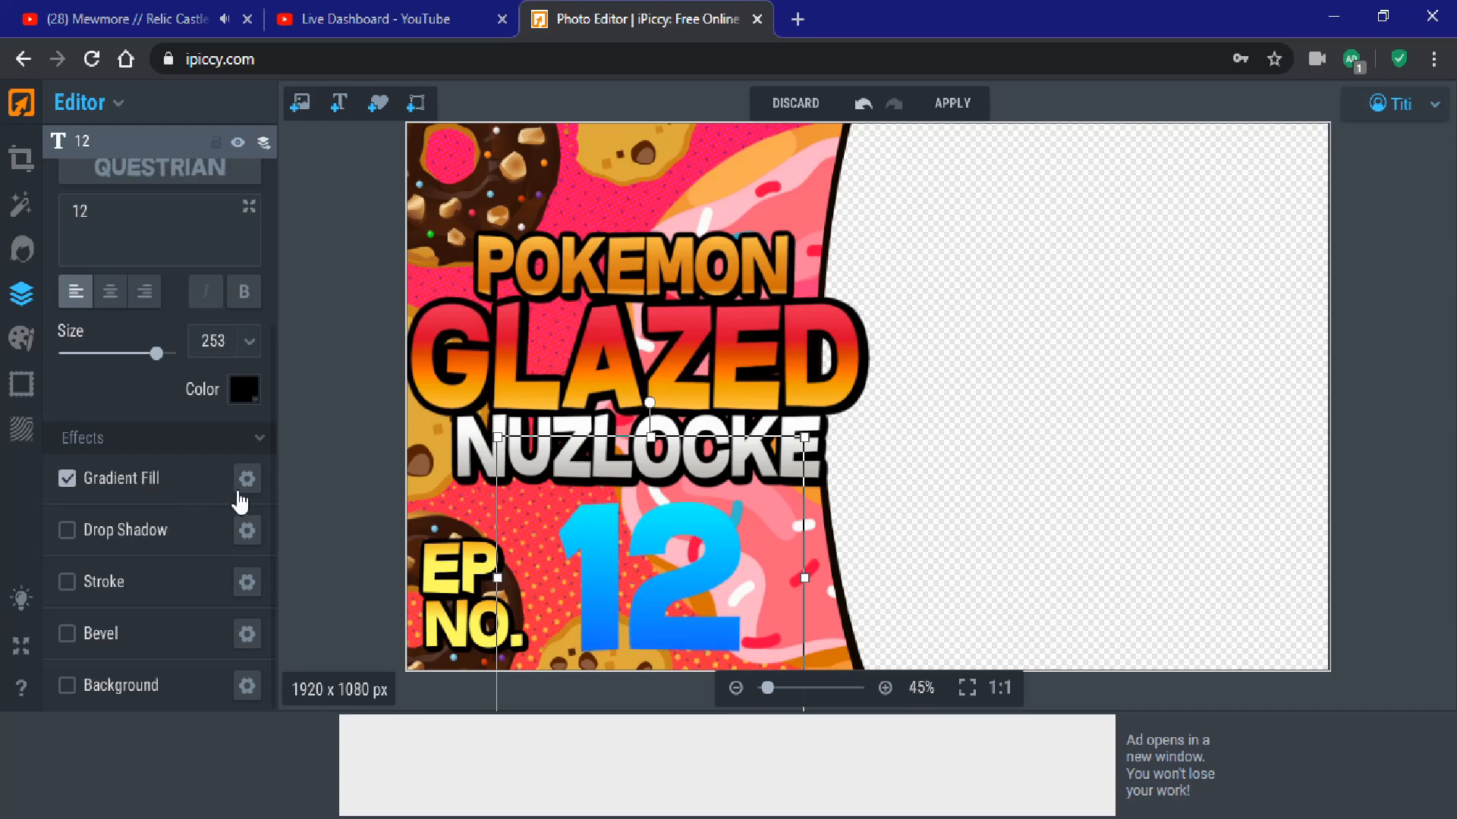
click(246, 479)
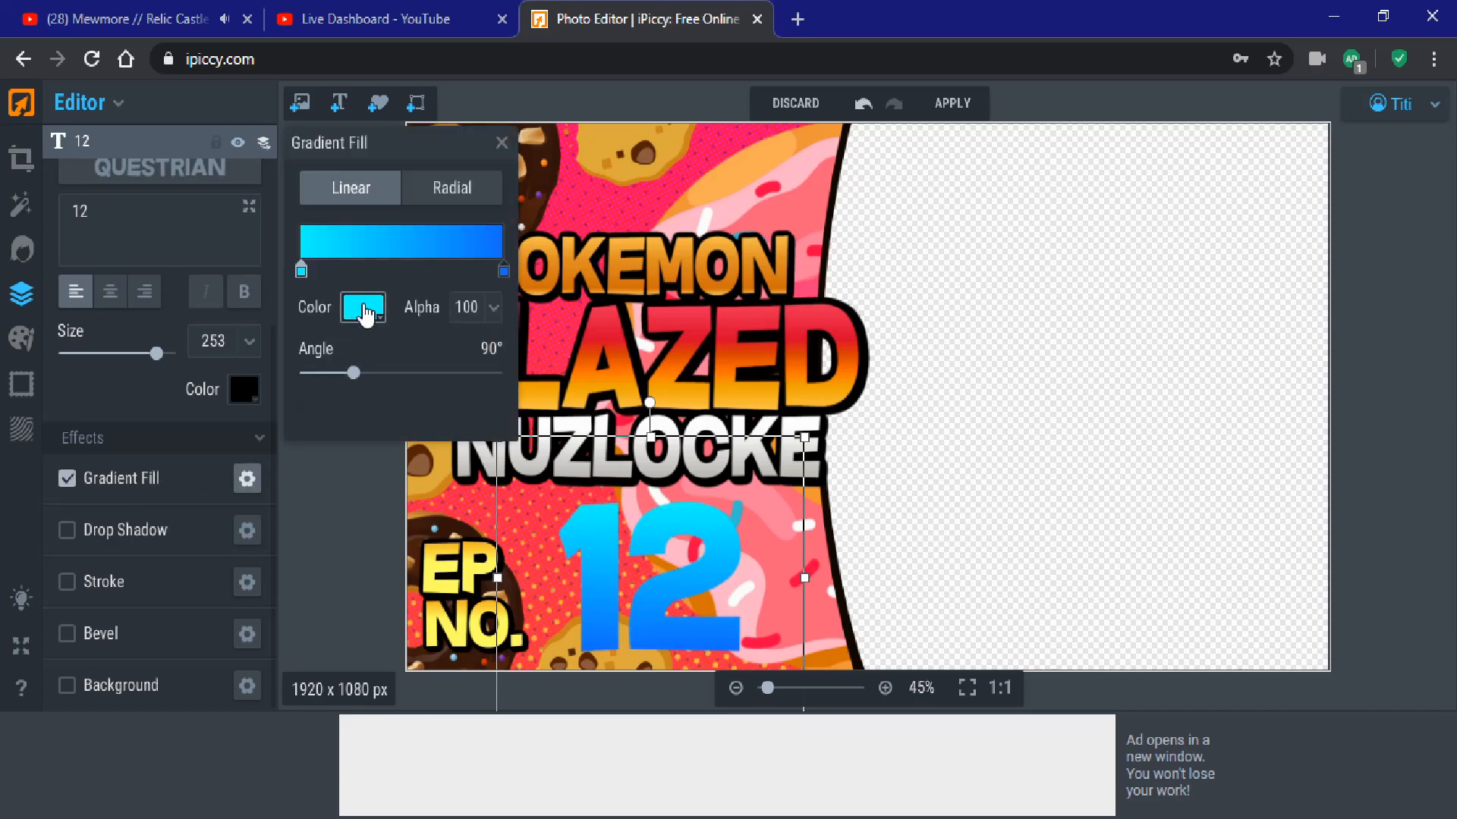
click(365, 311)
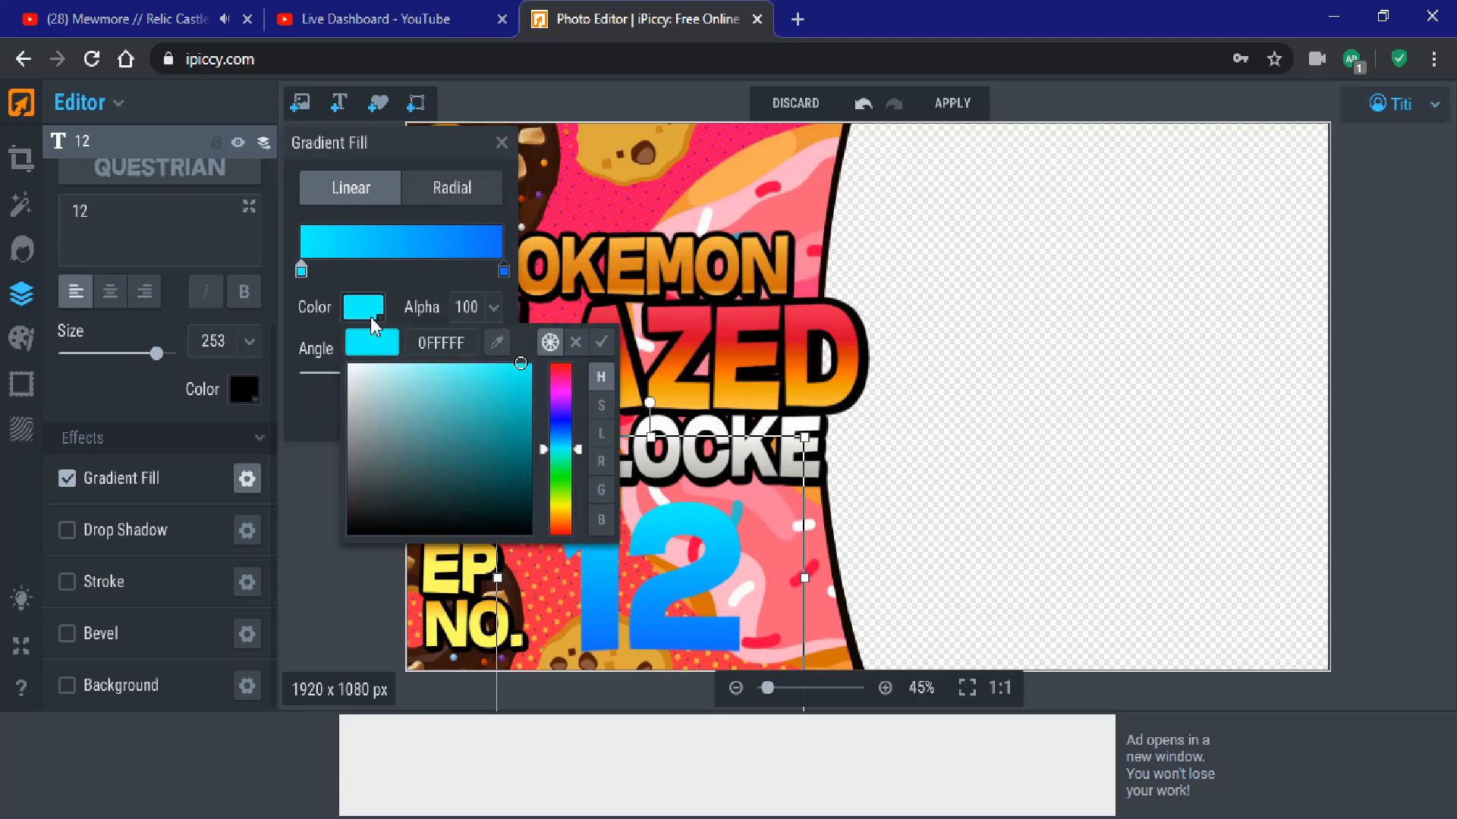
click(498, 348)
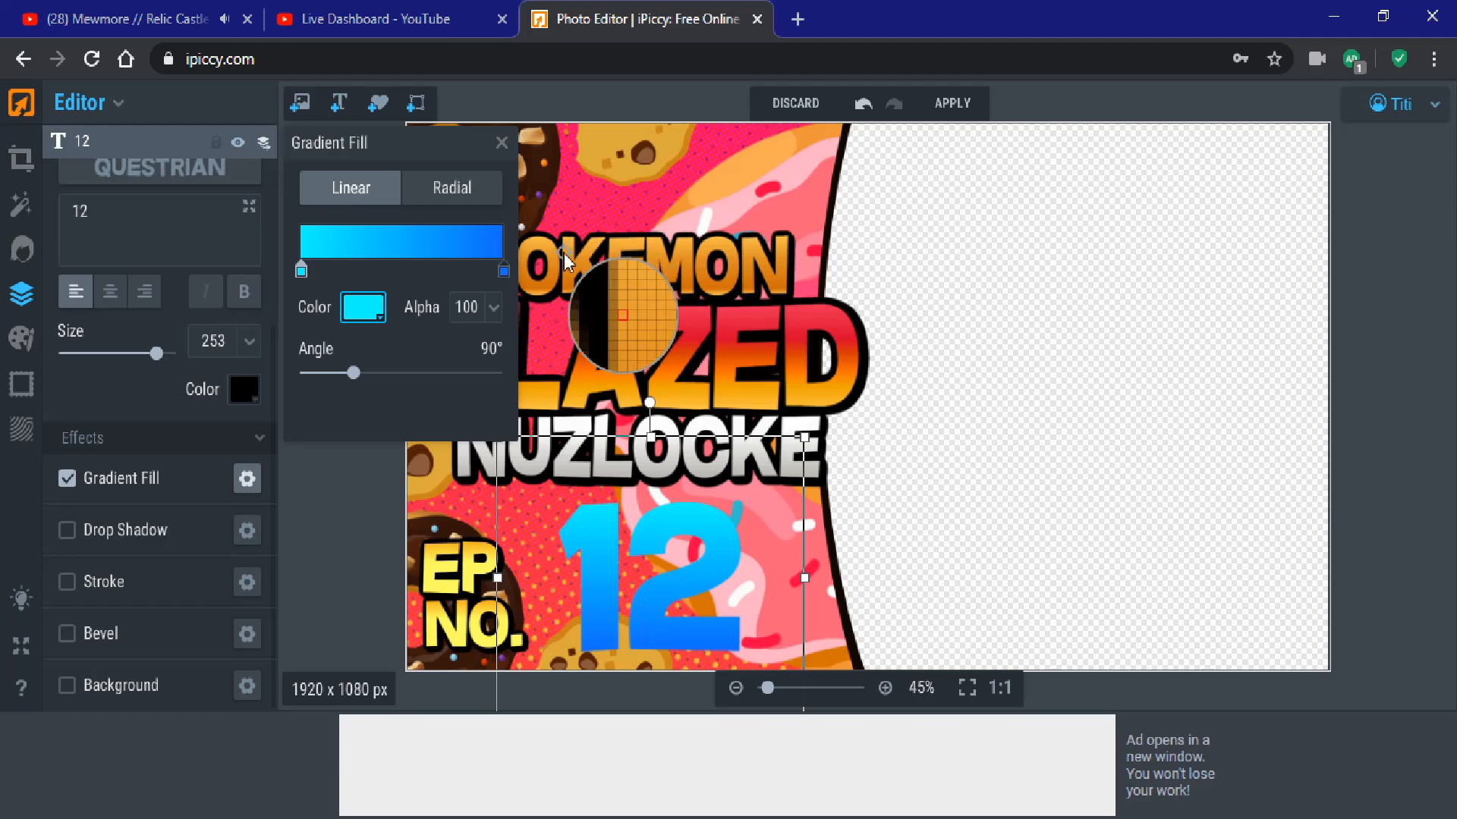
click(563, 253)
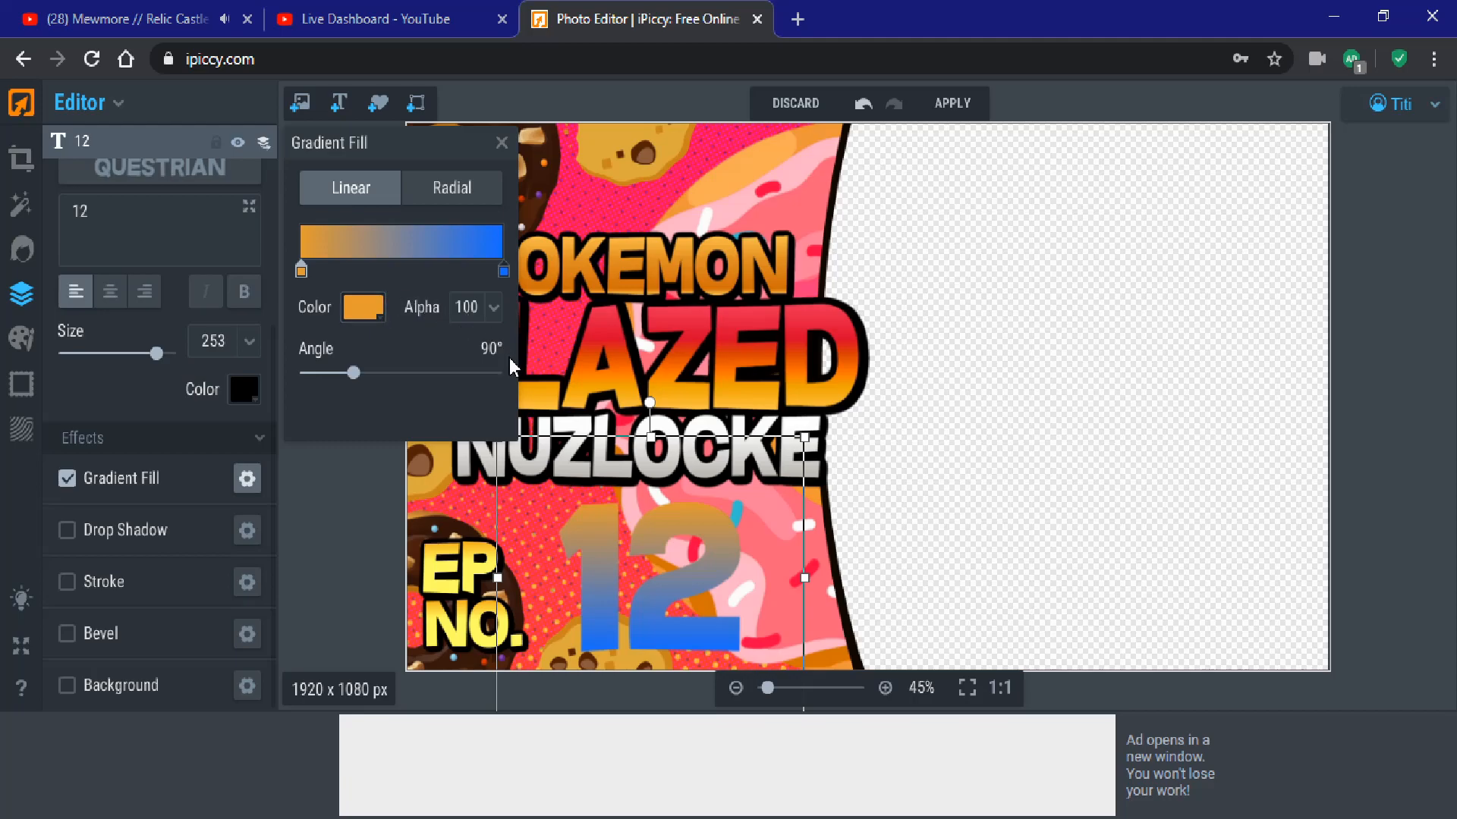
click(503, 144)
Step: Add the uploaded Pokémon Glazed EP NO 23 game screenshot to the thumbnail and place it behind the template artwork
click(301, 106)
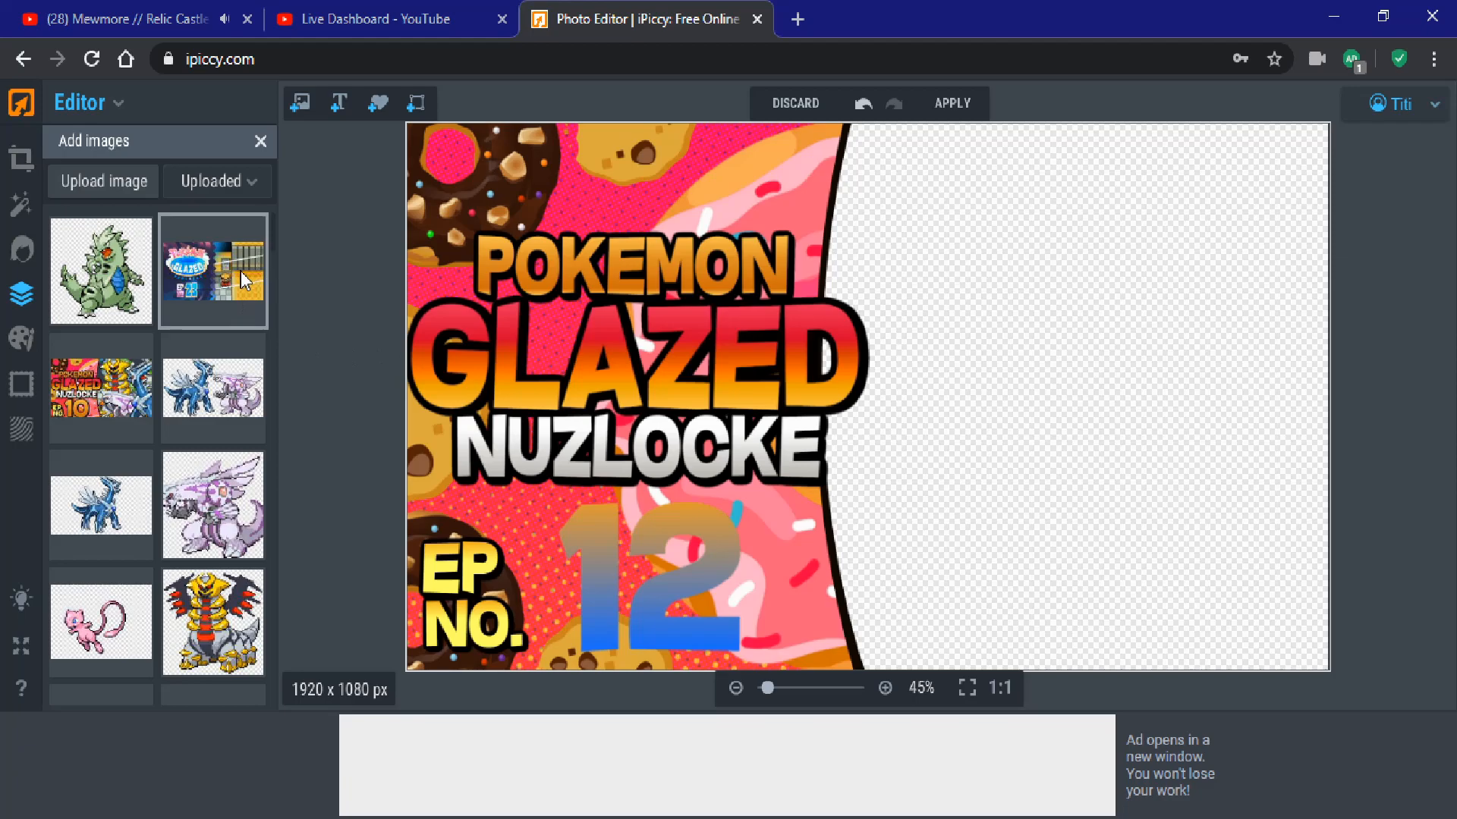
drag(273, 228, 275, 243)
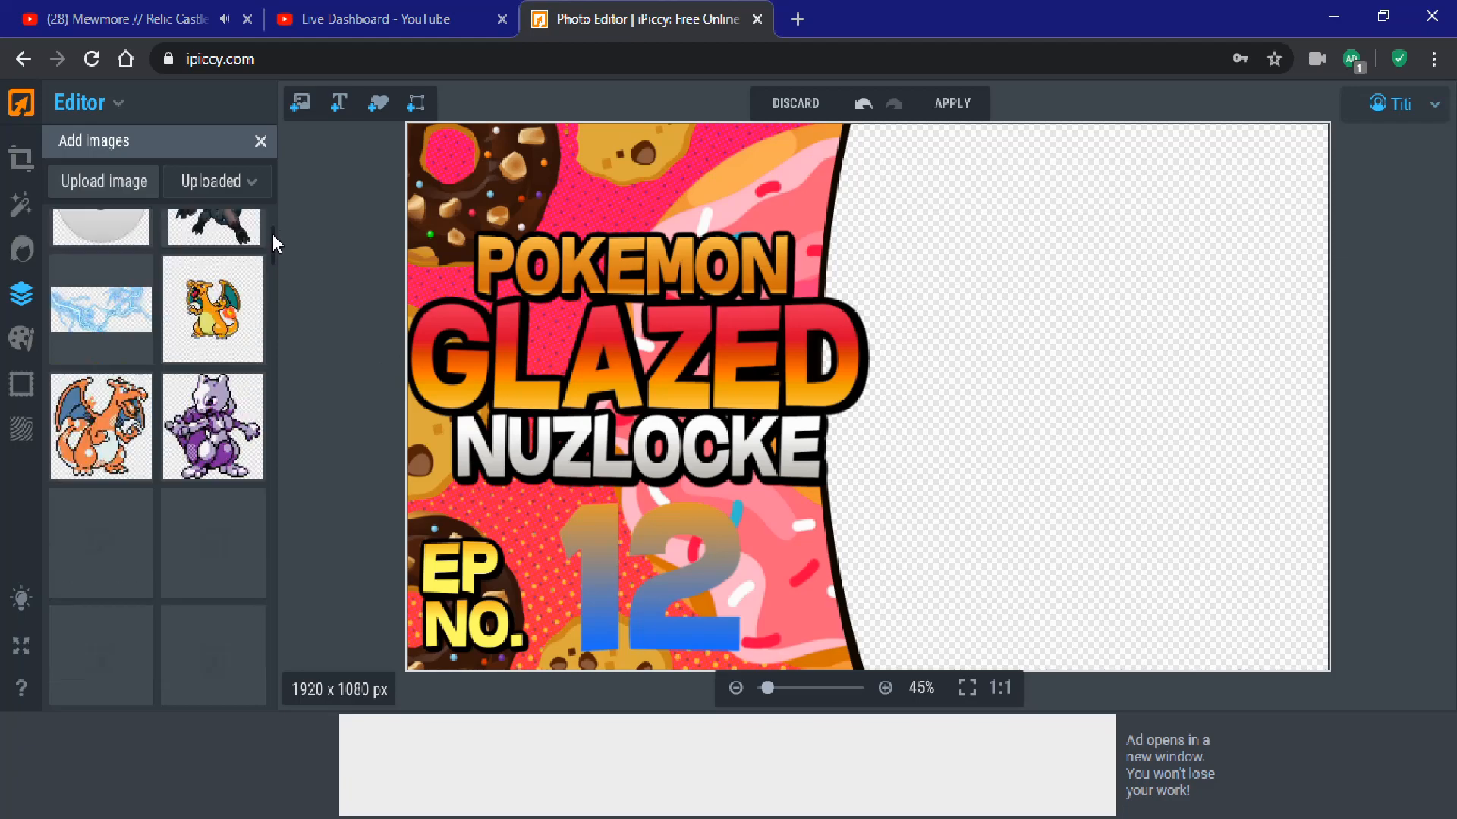
scroll(275, 227, down, 2)
scroll(273, 231, down, 3)
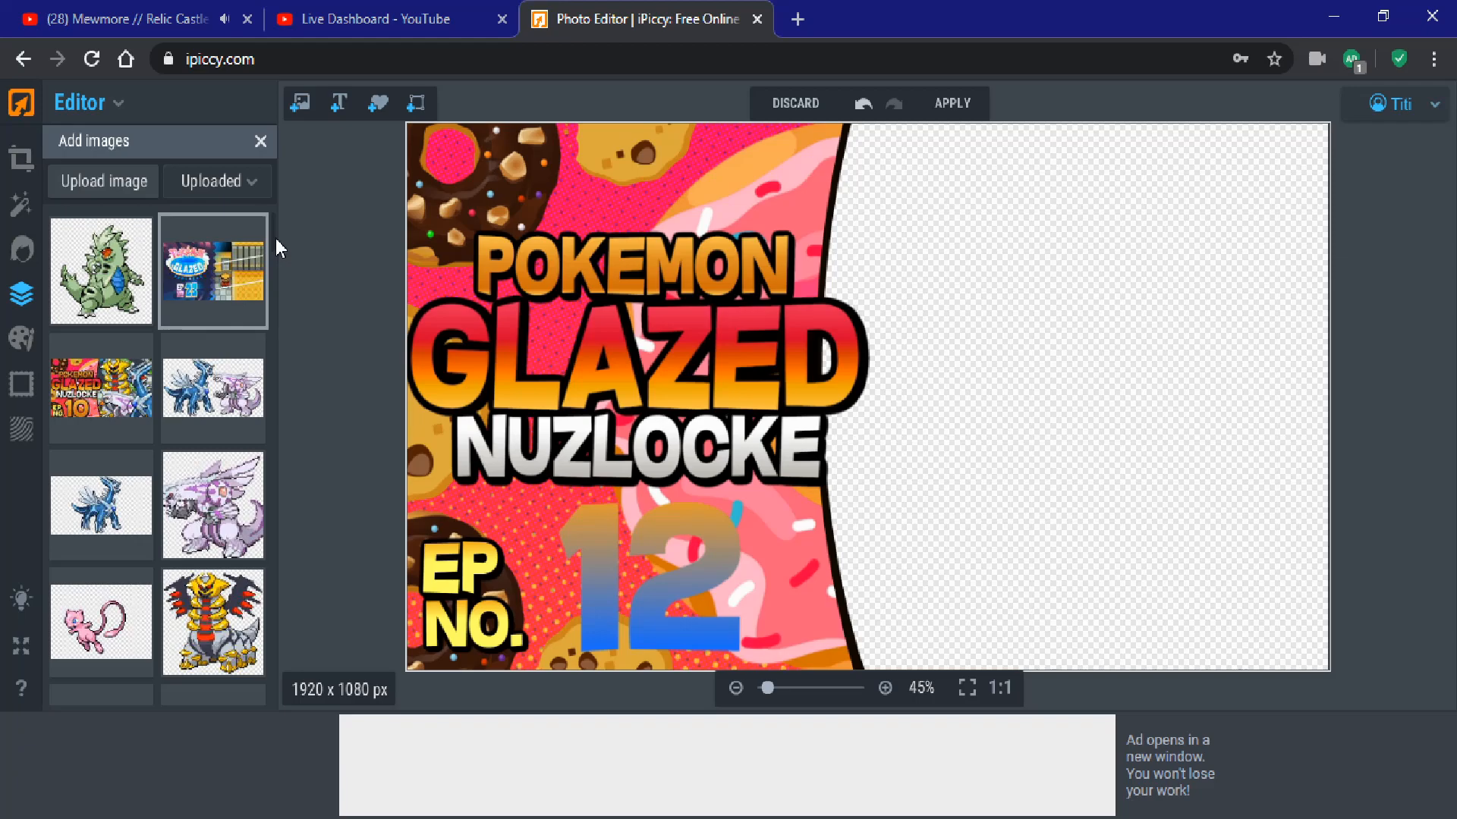
scroll(276, 235, down, 1)
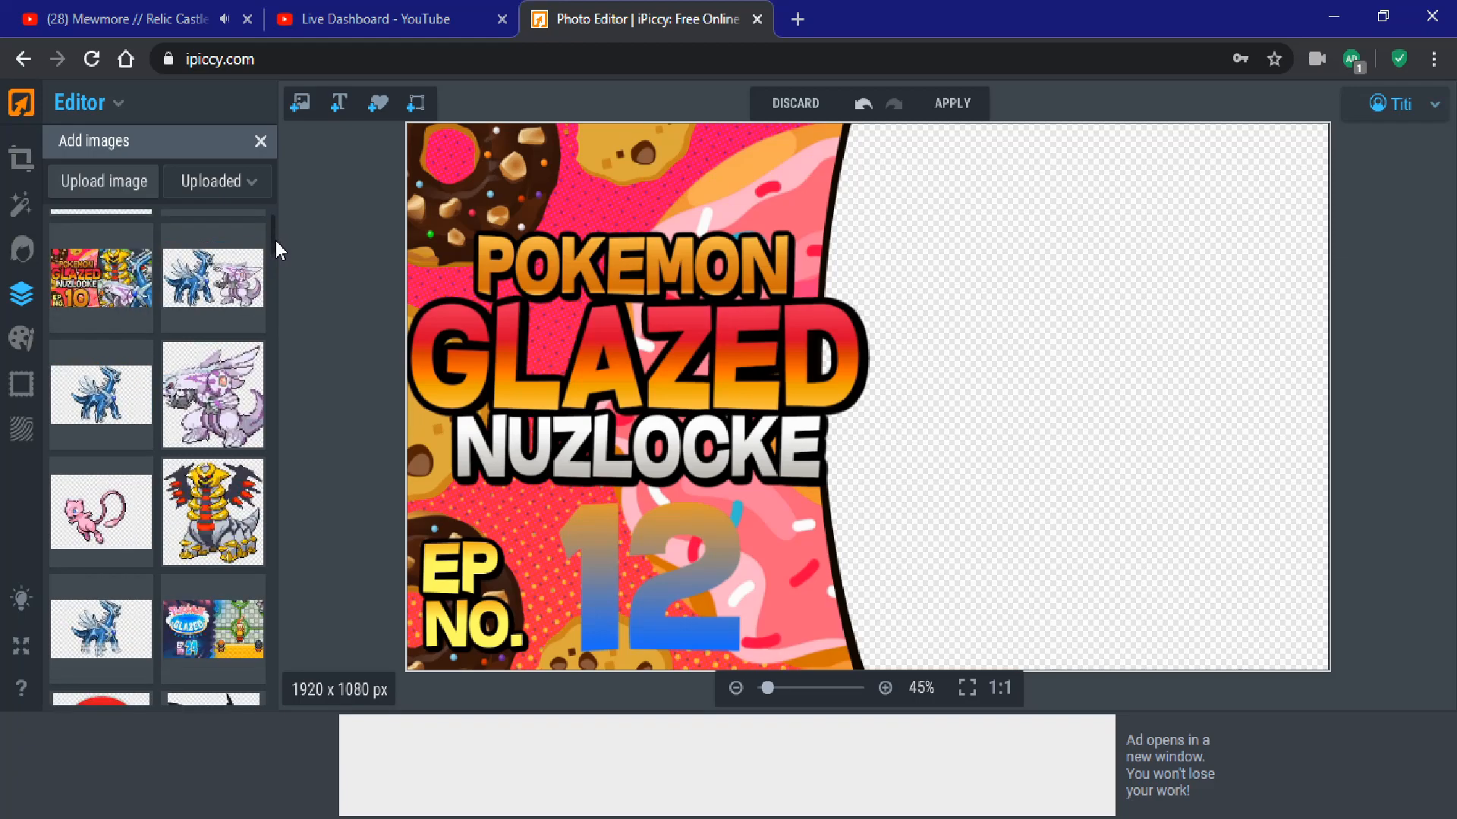
scroll(275, 240, down, 5)
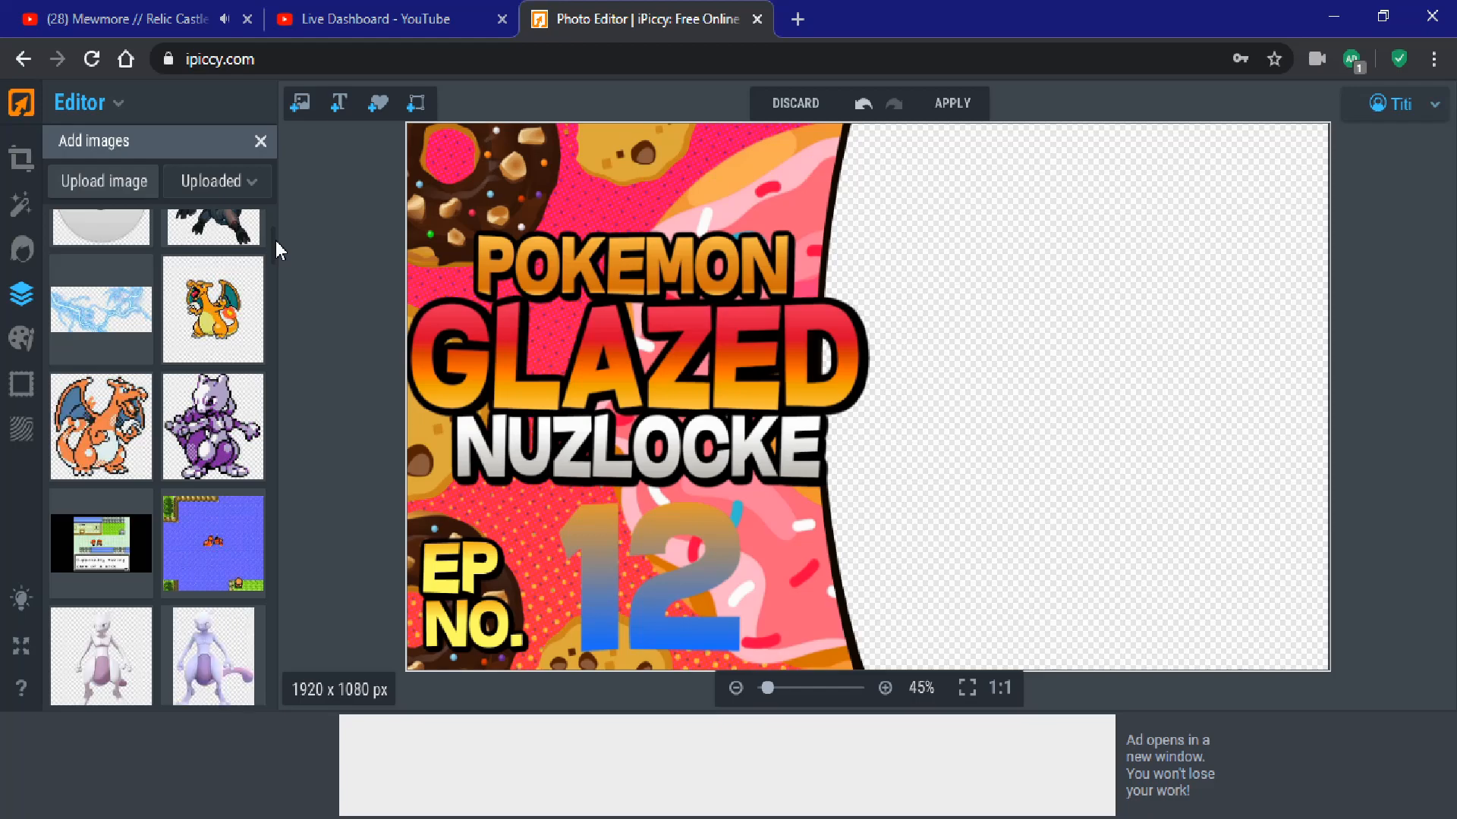
scroll(276, 245, down, 2)
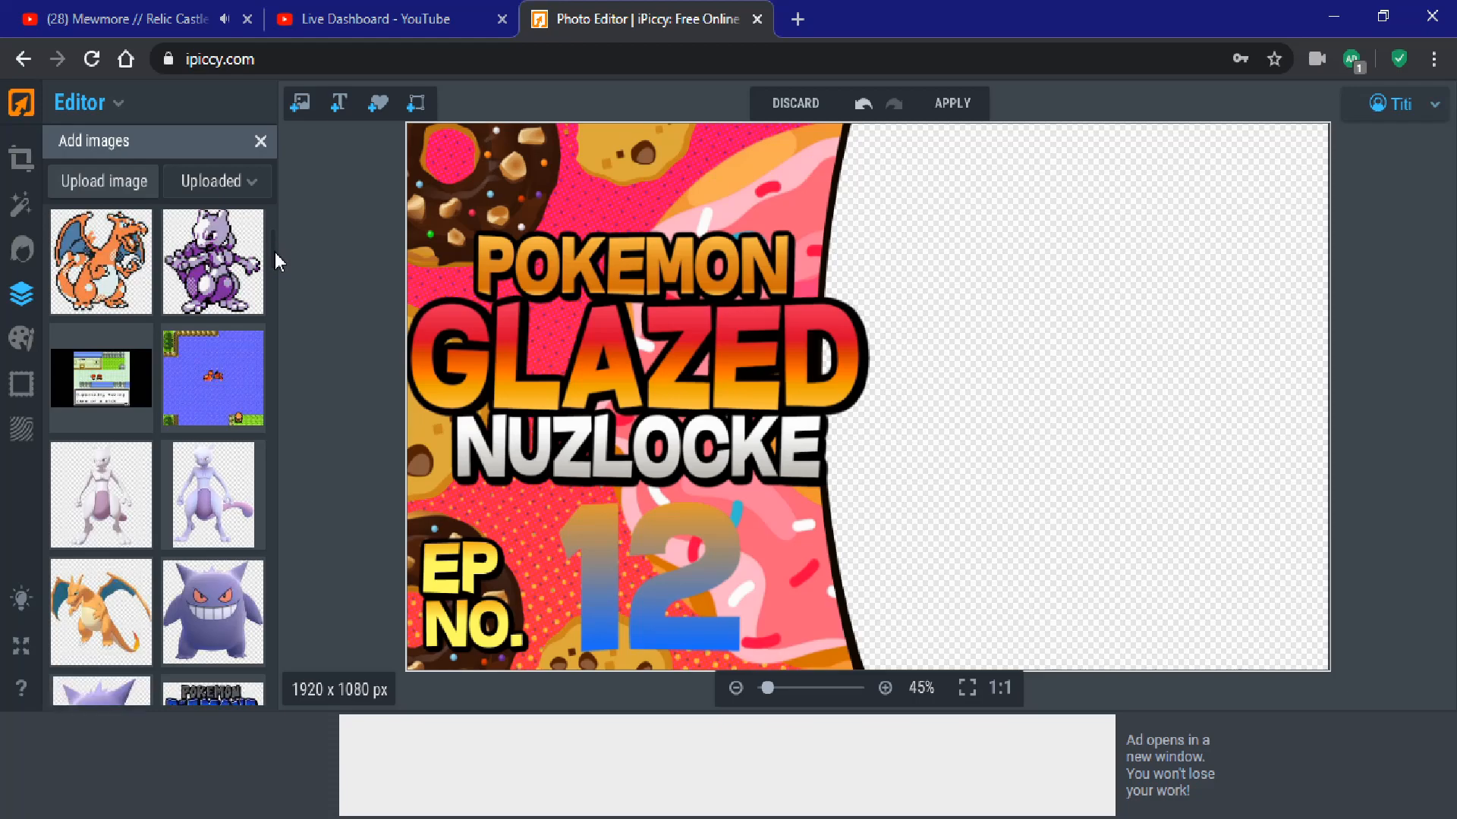
scroll(275, 254, down, 3)
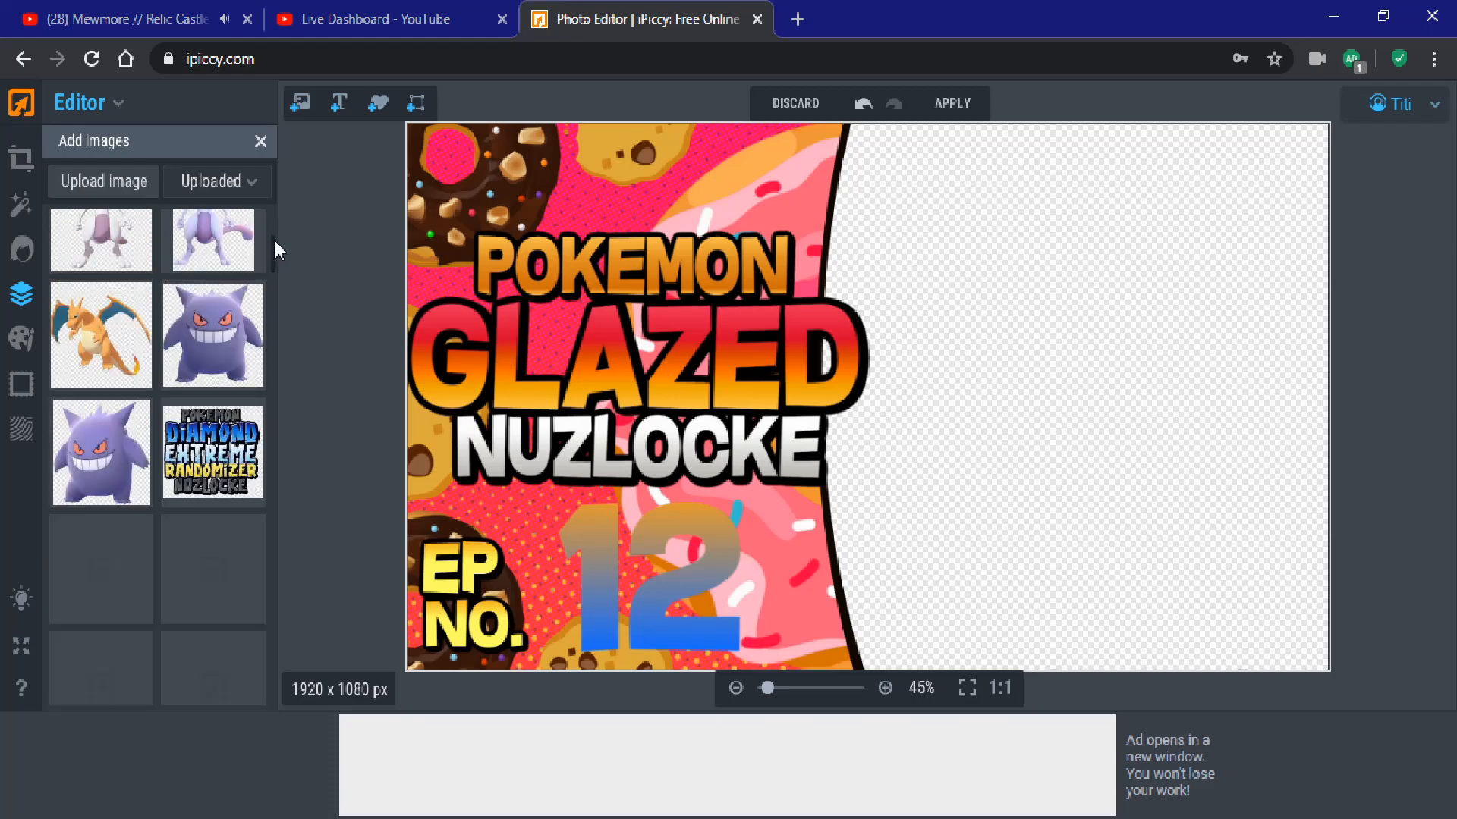
scroll(278, 251, up, 6)
scroll(276, 235, up, 2)
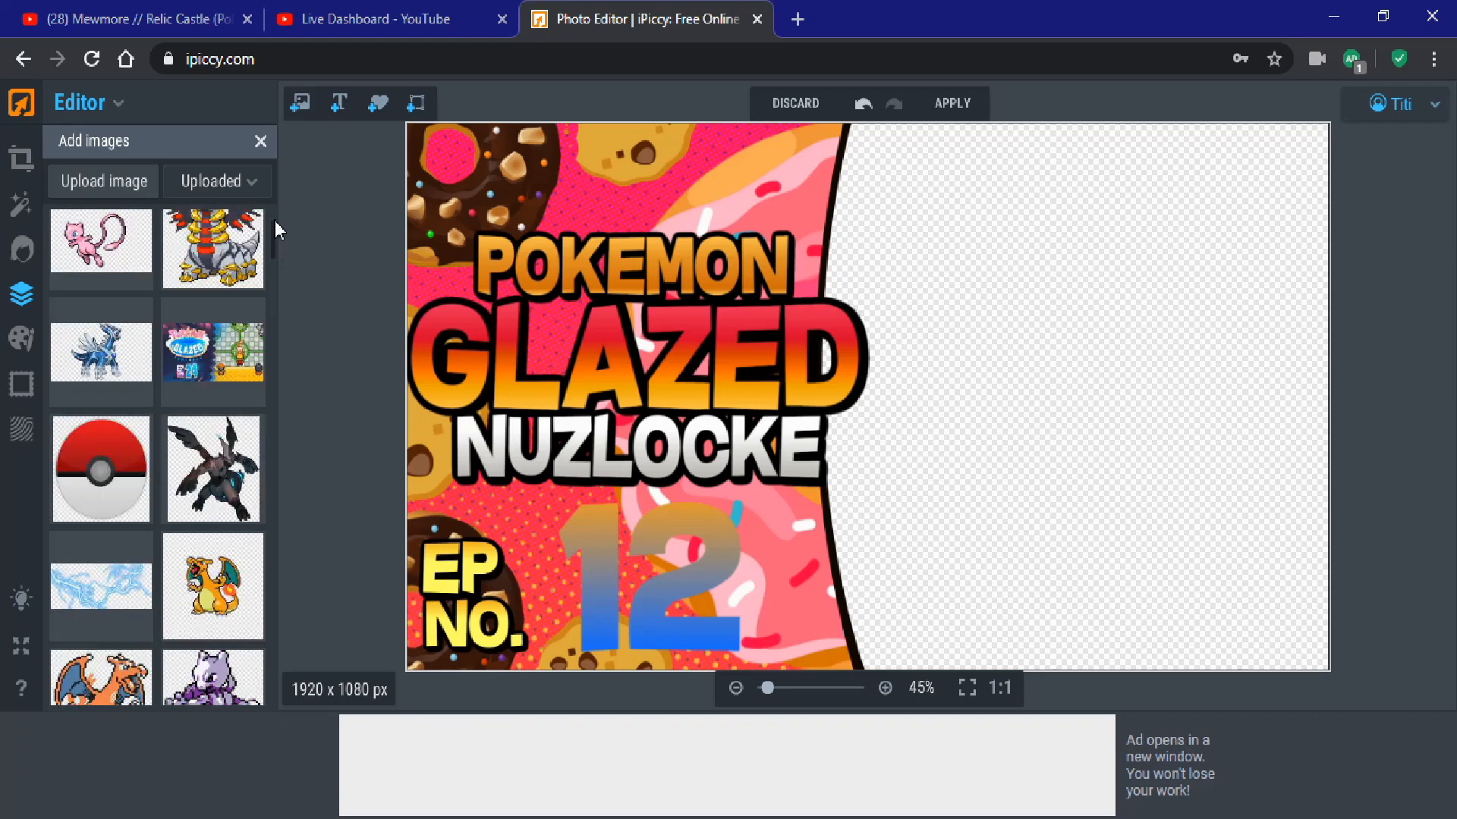
scroll(275, 220, up, 3)
drag(232, 292, 828, 388)
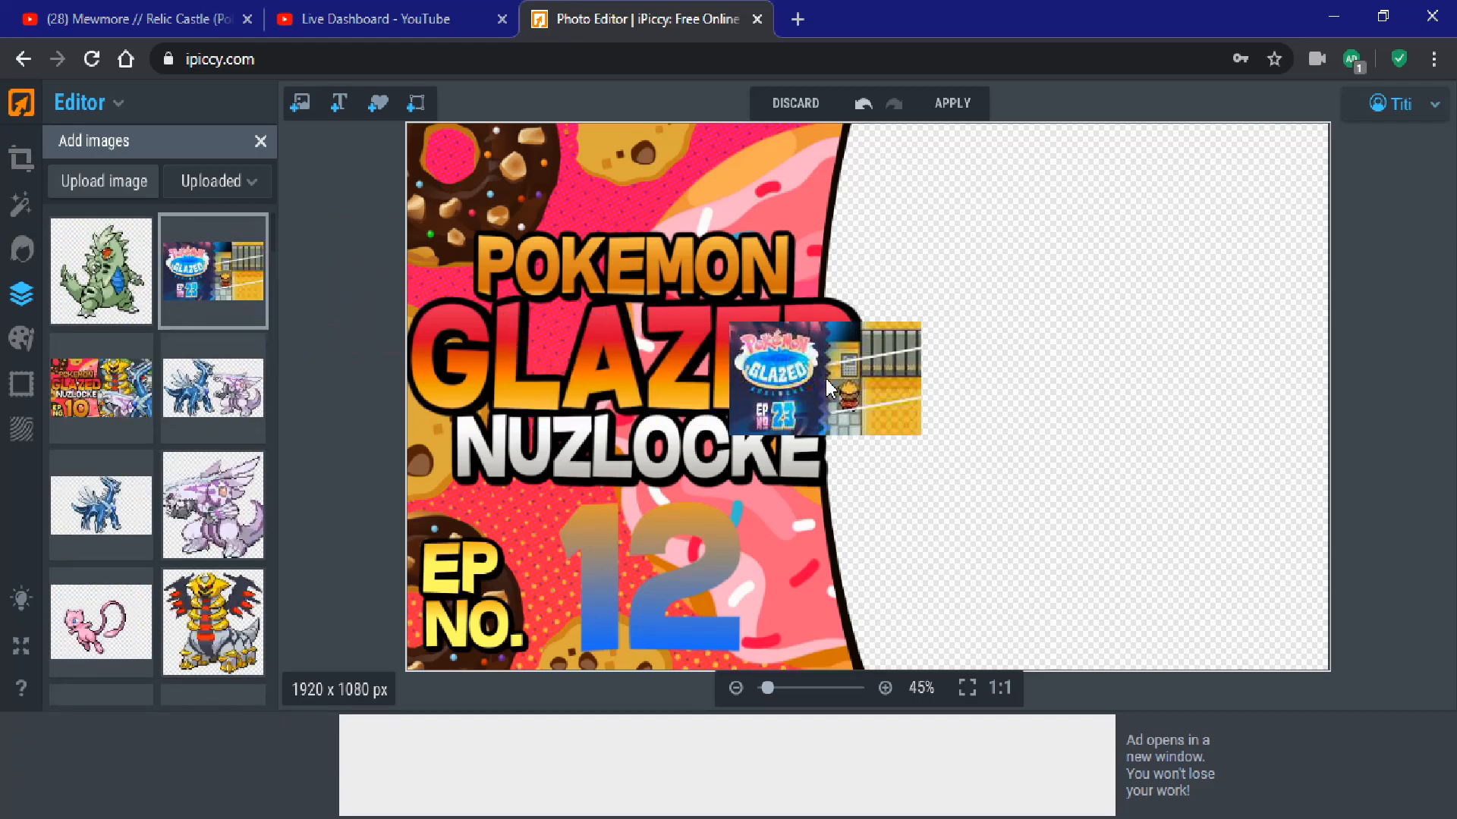
click(882, 390)
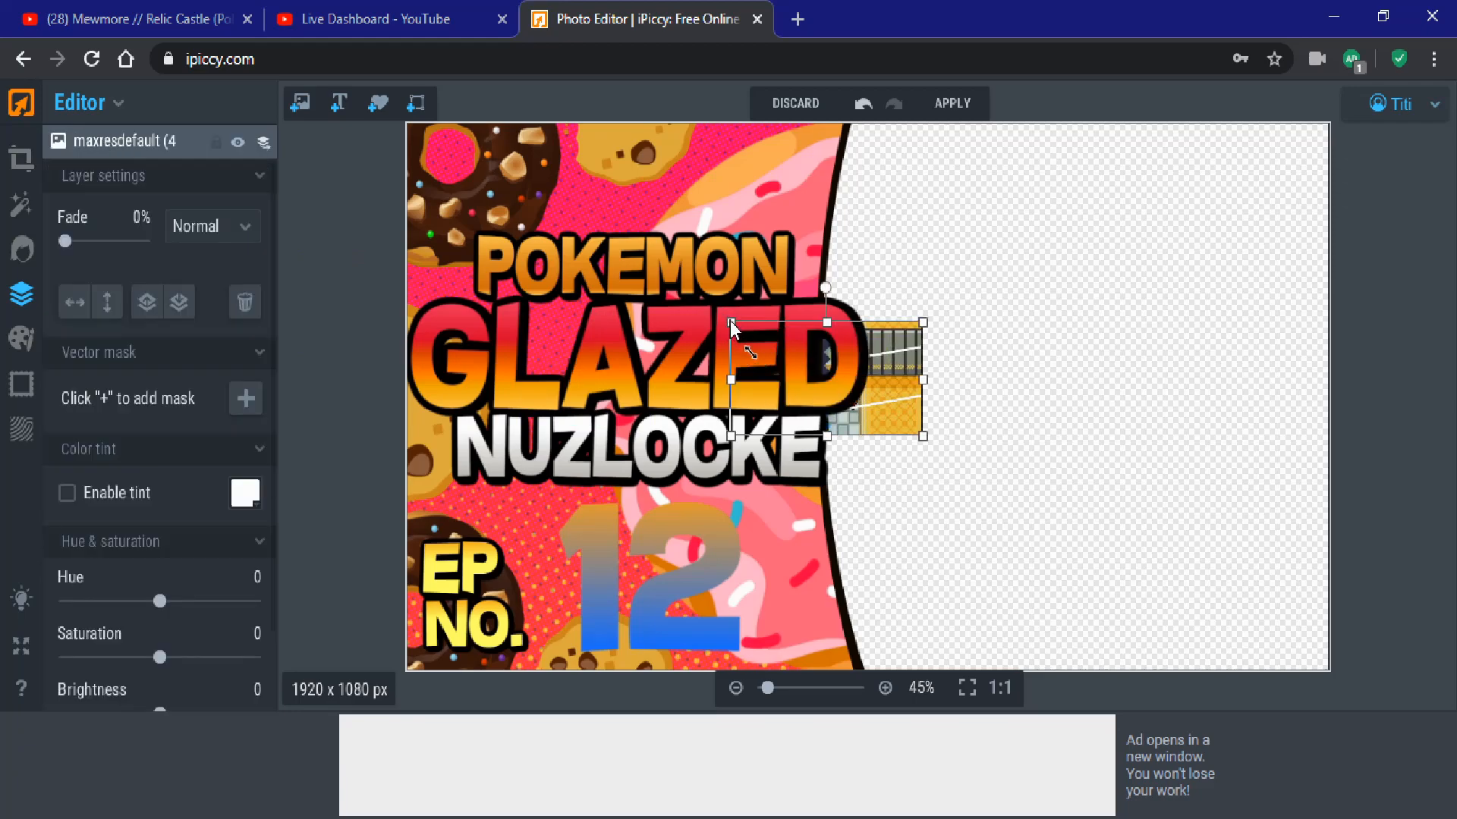
Step: Enlarge the game screenshot so it fills the template's transparent area out to the canvas edge
drag(728, 323, 308, 46)
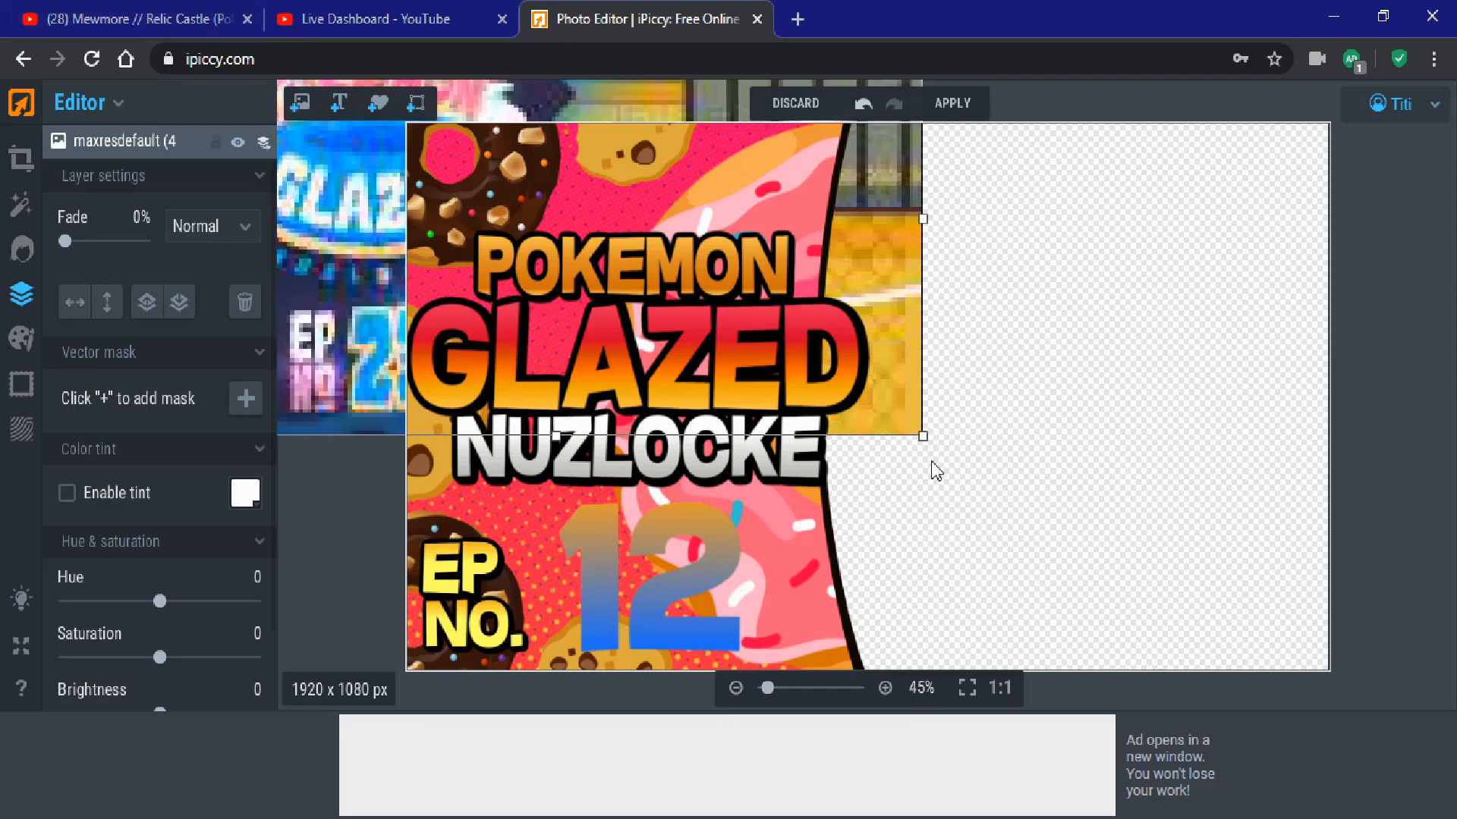
drag(923, 438, 1313, 801)
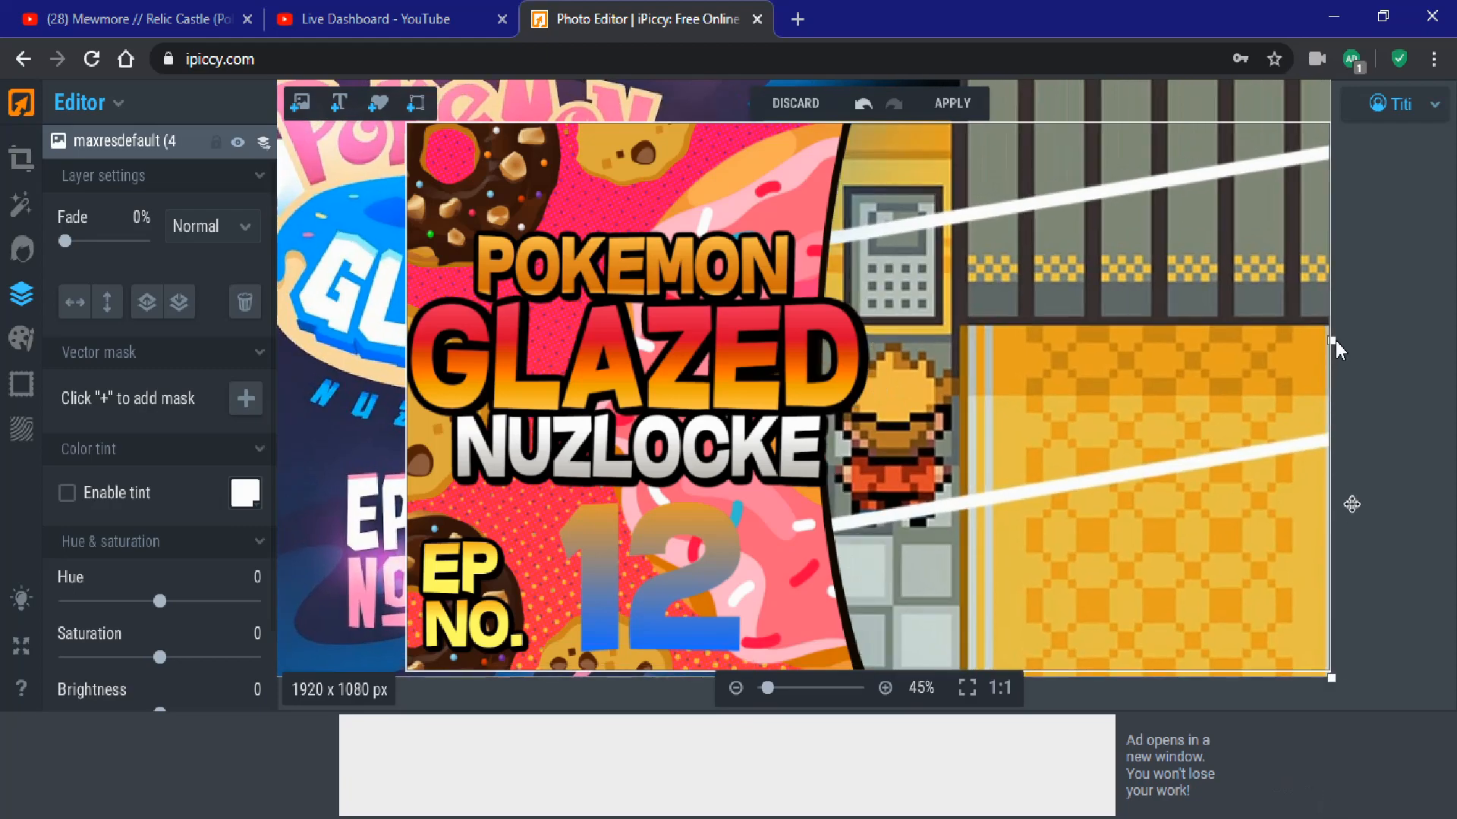
drag(1336, 339, 1339, 338)
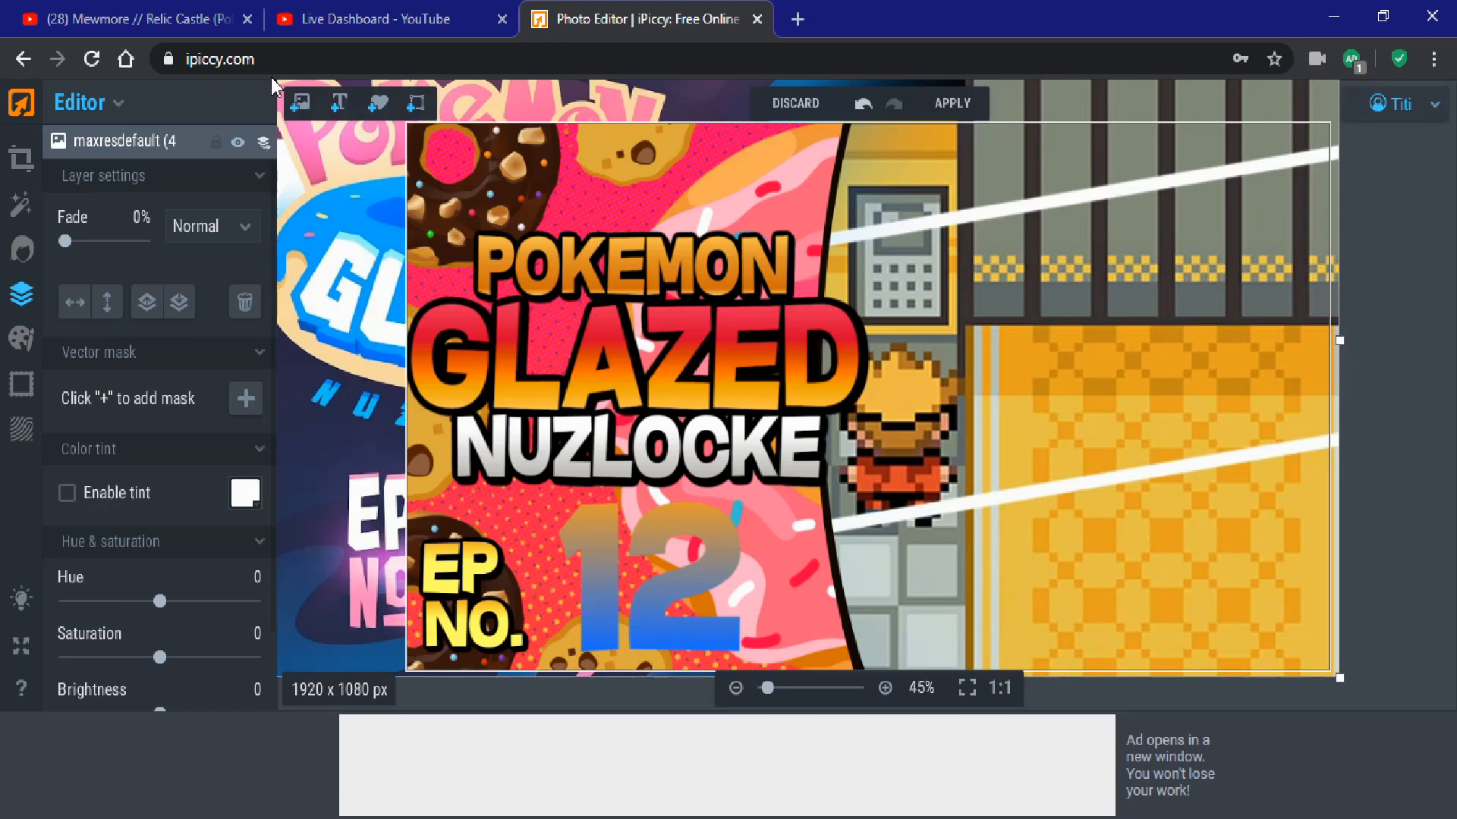
Step: Add the uploaded Pidgeot sprite over the game screenshot
click(300, 104)
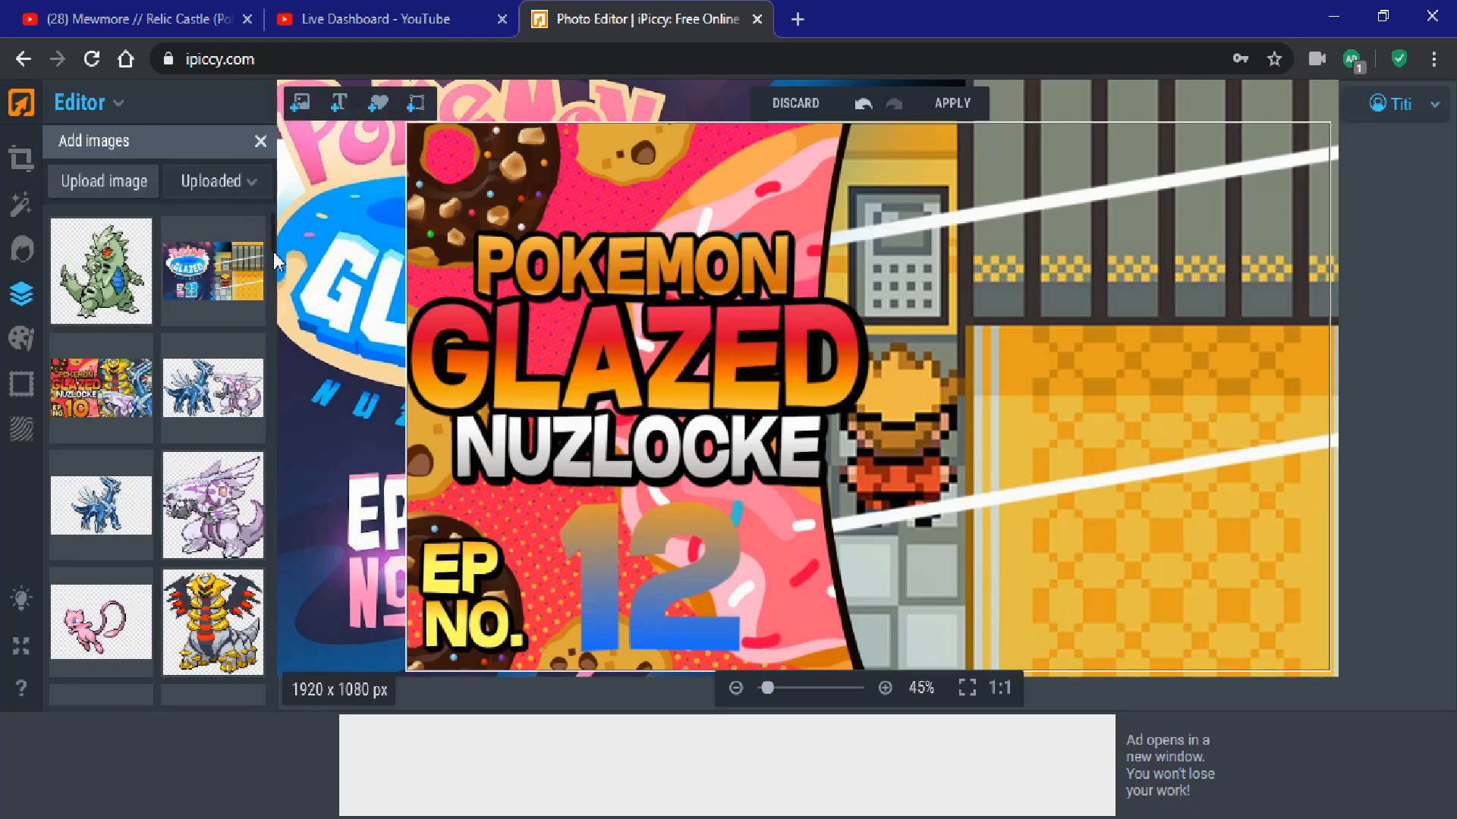
scroll(274, 253, down, 5)
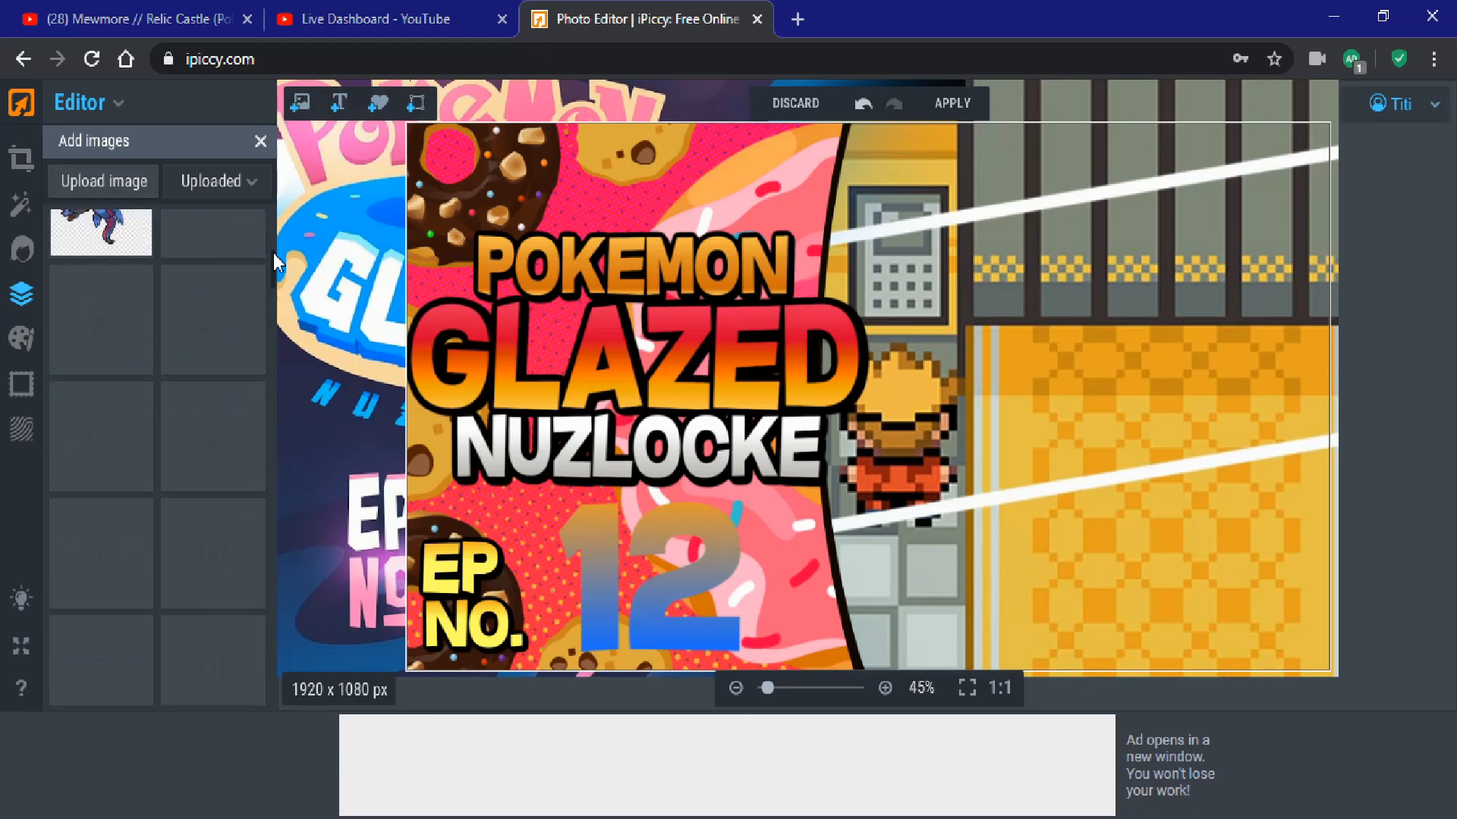
scroll(272, 248, up, 2)
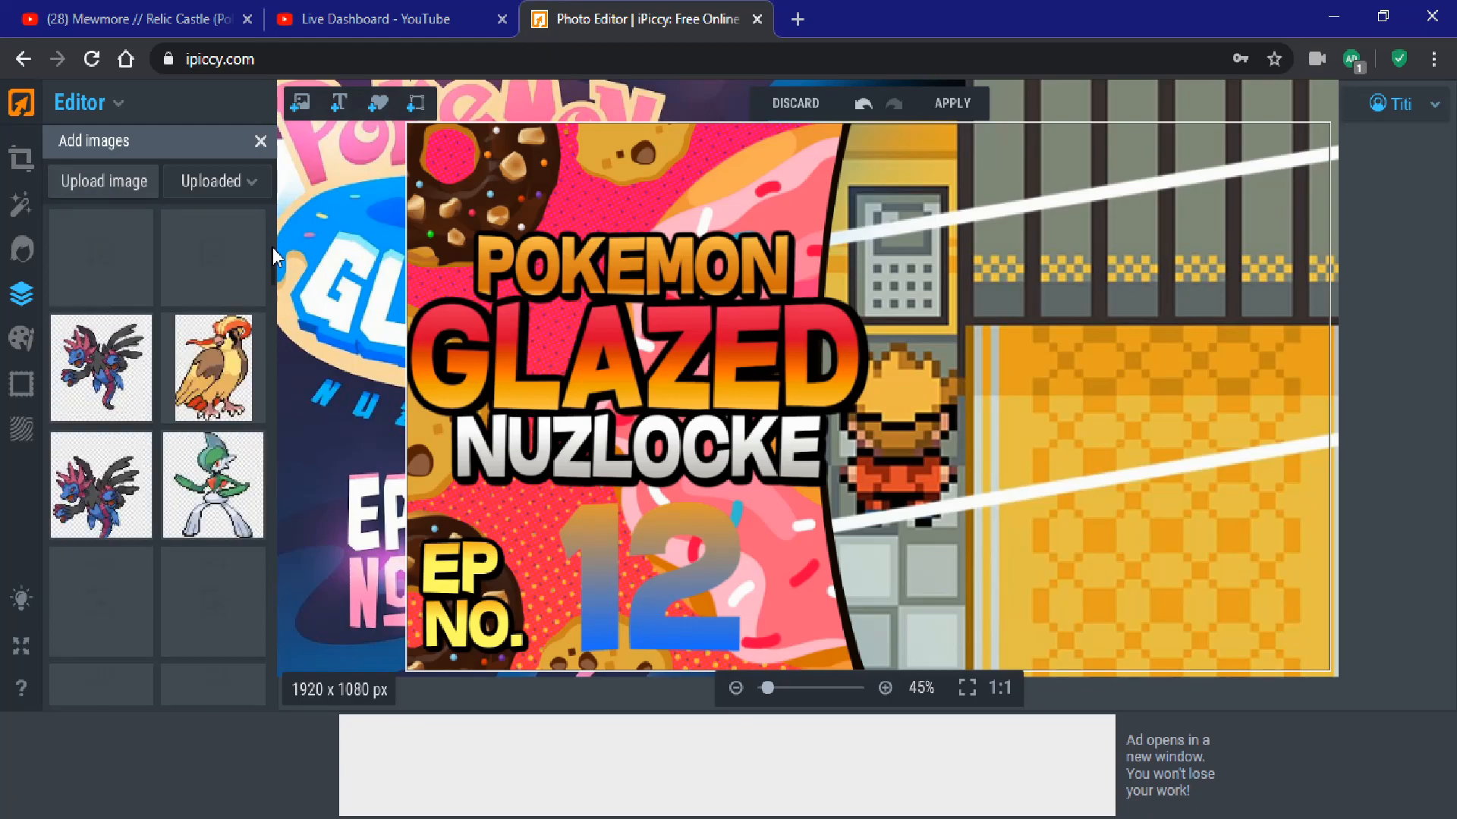
scroll(271, 248, up, 2)
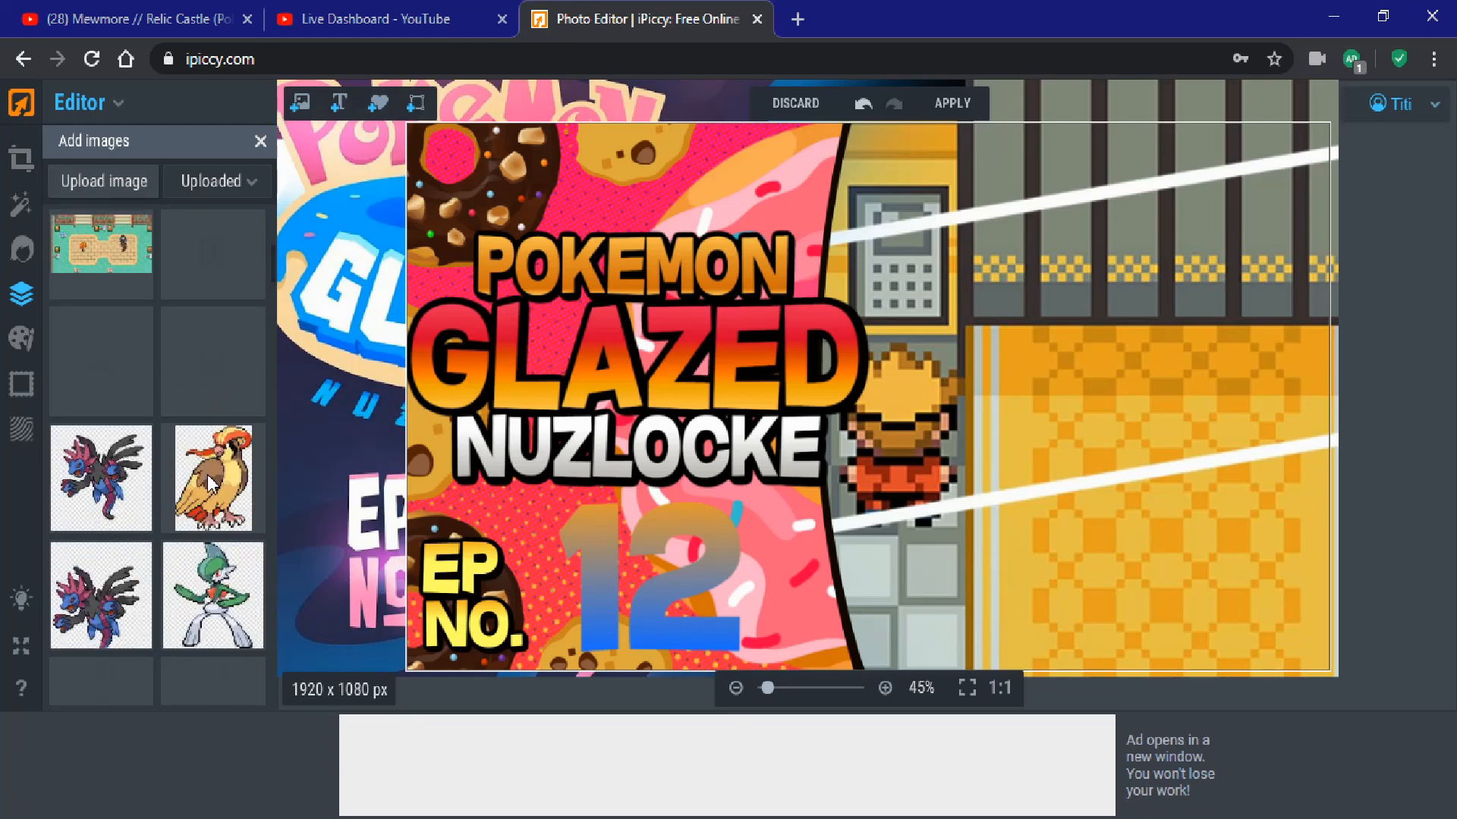
drag(250, 479, 784, 398)
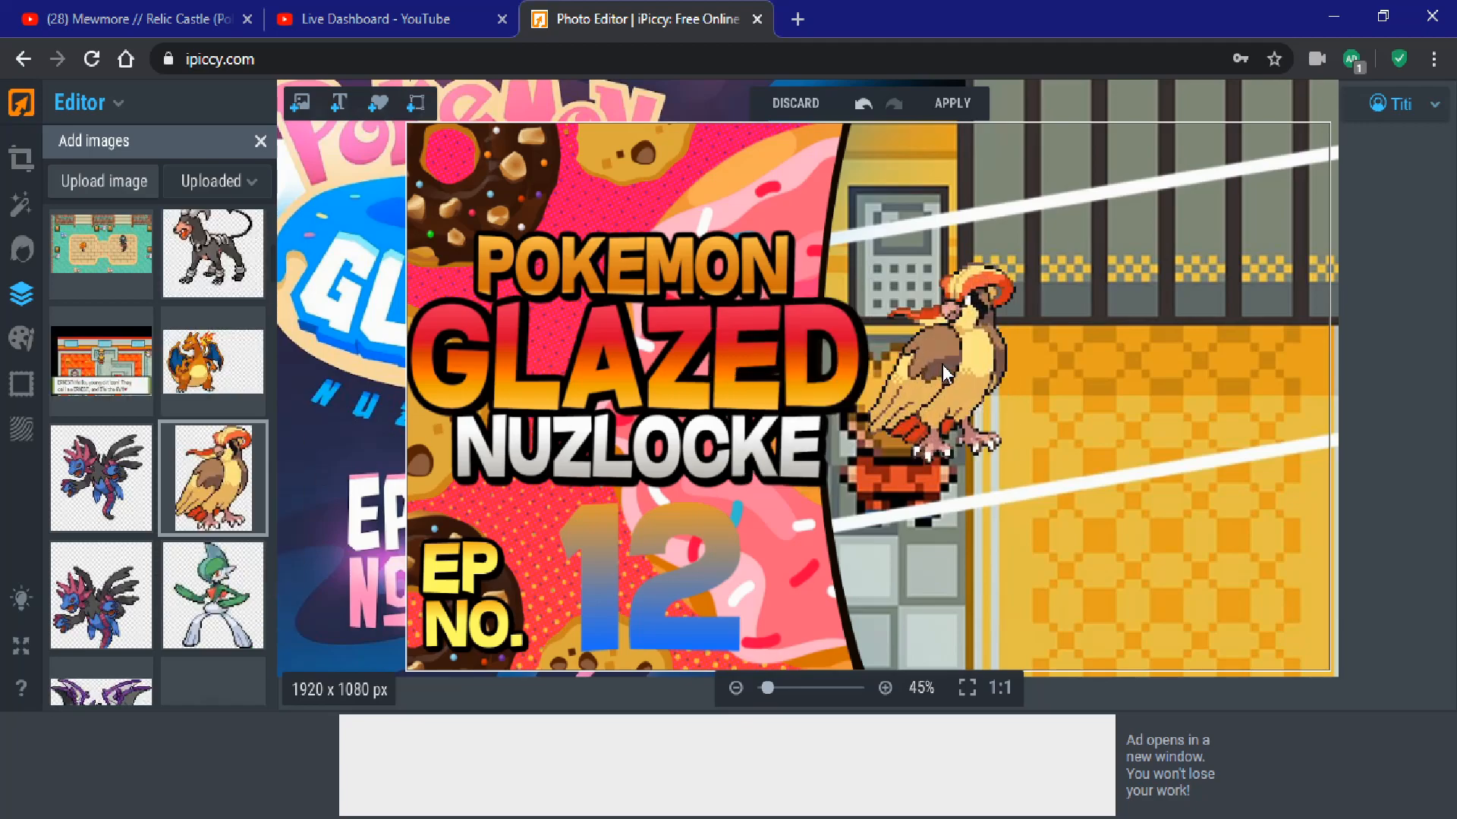
click(1005, 464)
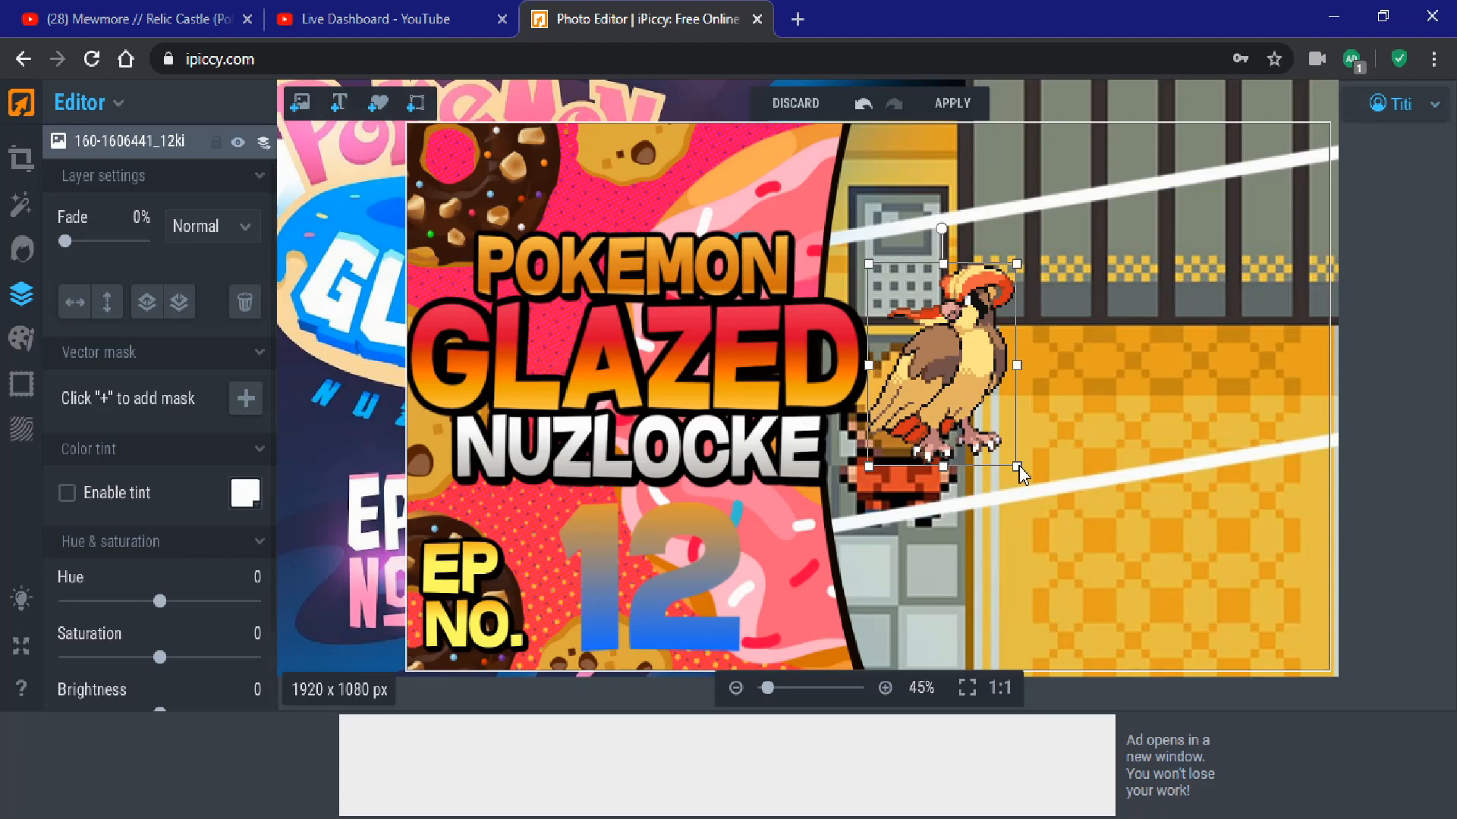
Step: Enlarge the Pidgeot sprite to nearly the height of the thumbnail and position it over the game screenshot
drag(1016, 466, 1442, 808)
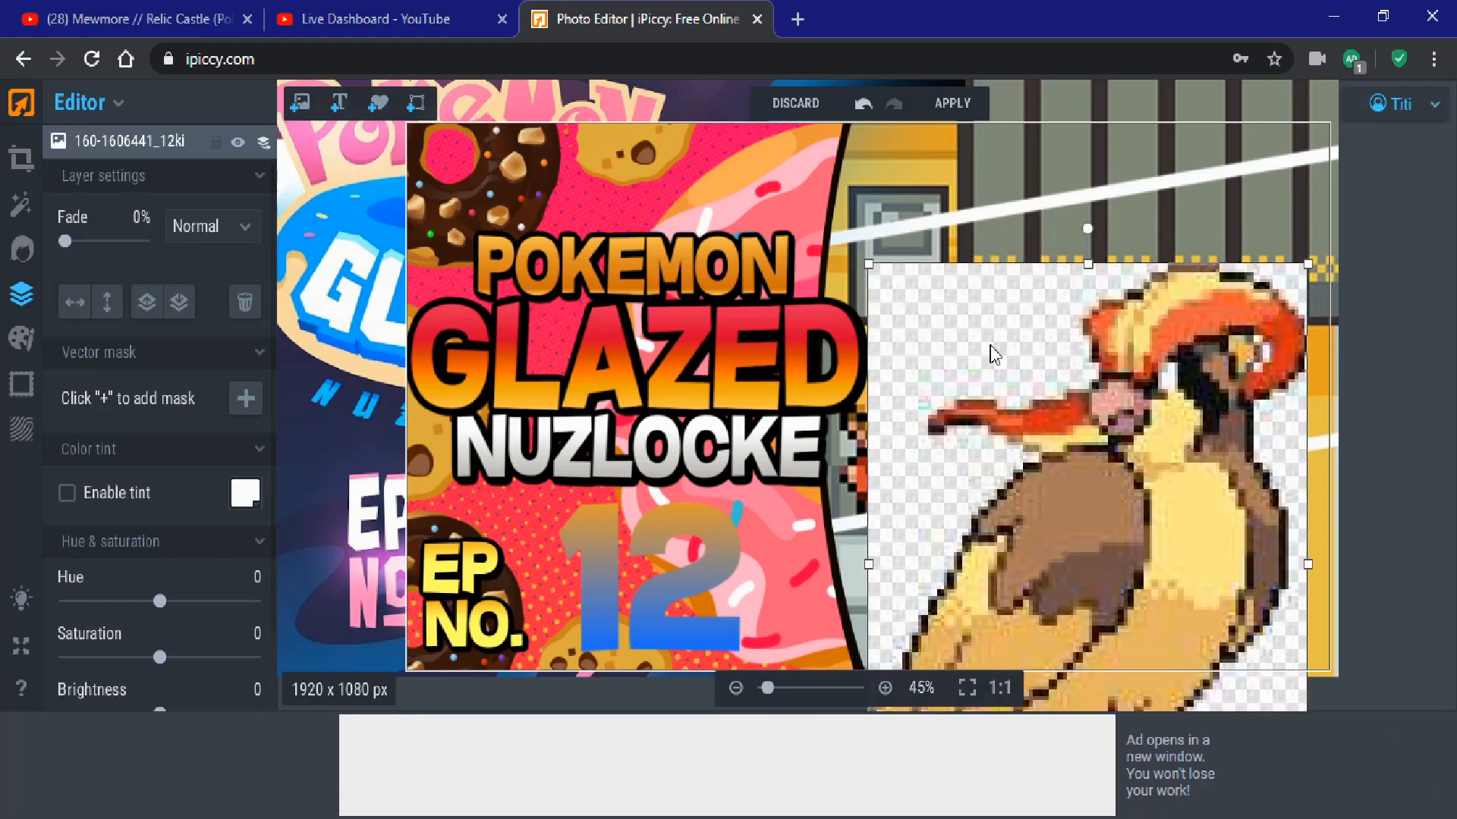
drag(869, 262, 765, 170)
mouse_move(1107, 330)
mouse_down()
mouse_move(1082, 335)
mouse_move(1116, 307)
mouse_up()
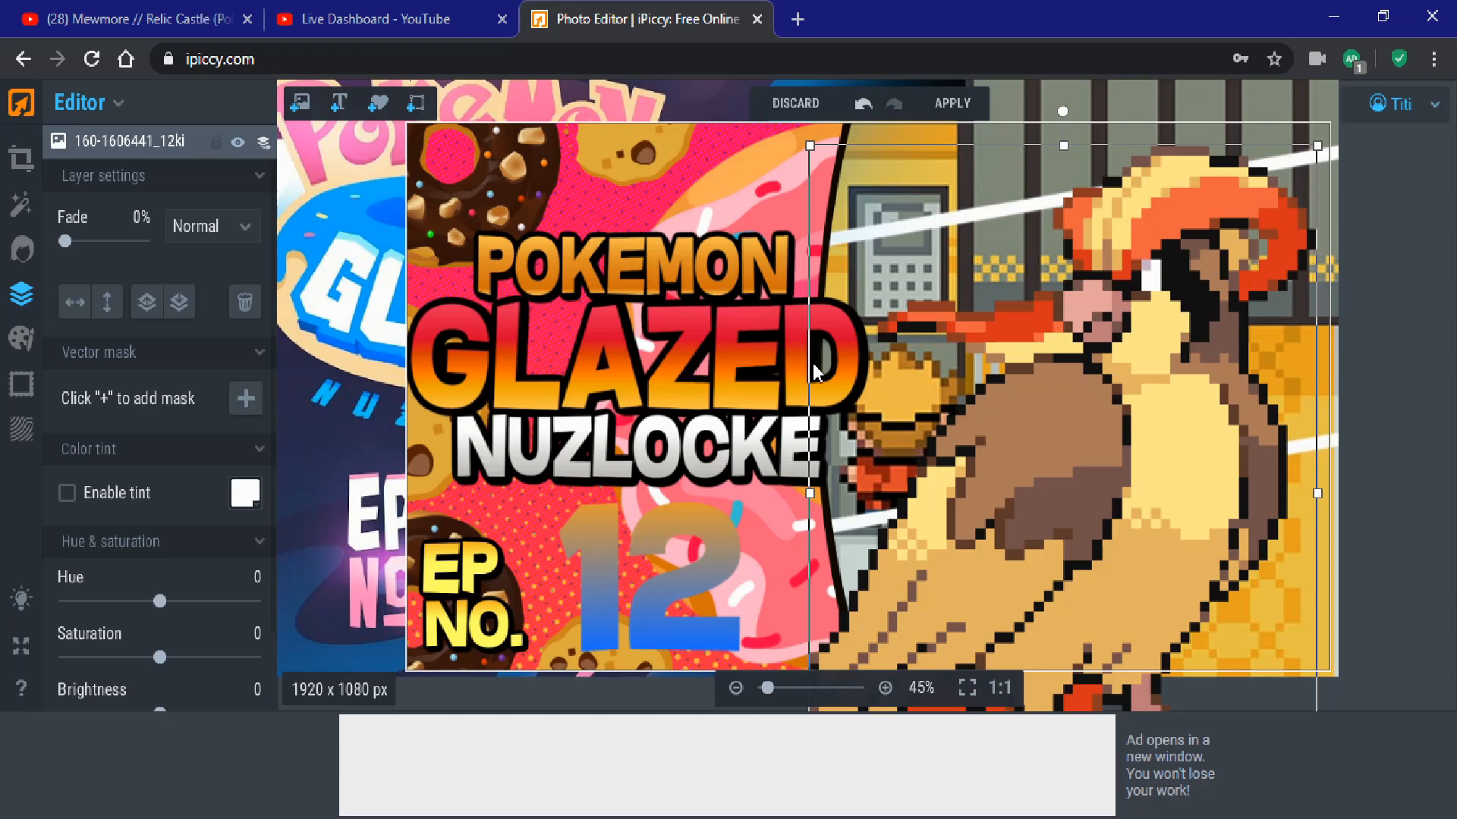
Step: Bring the Background template layer to the front so it overlaps the edge of the Pidgeot
click(265, 144)
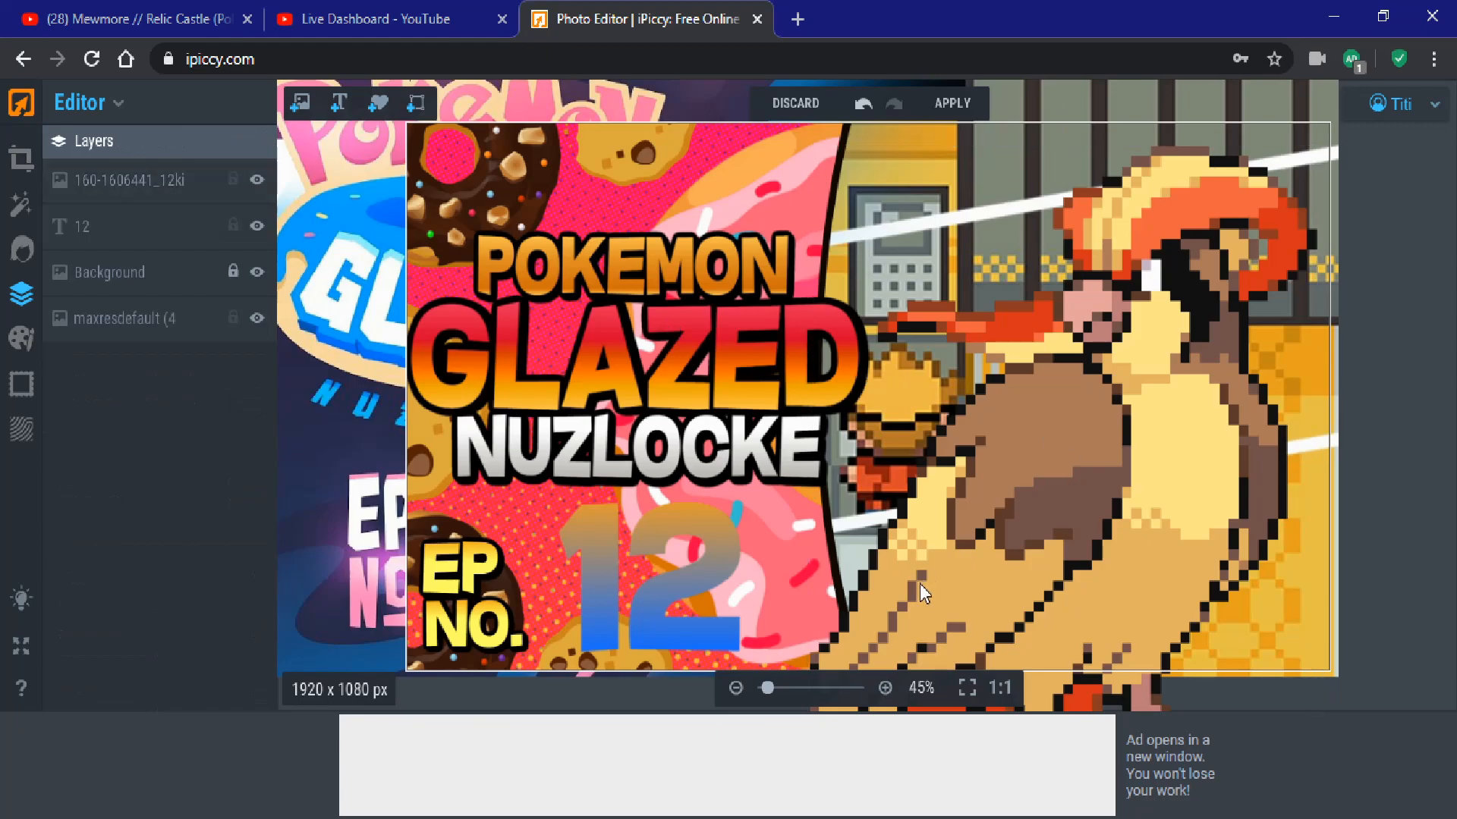
click(175, 286)
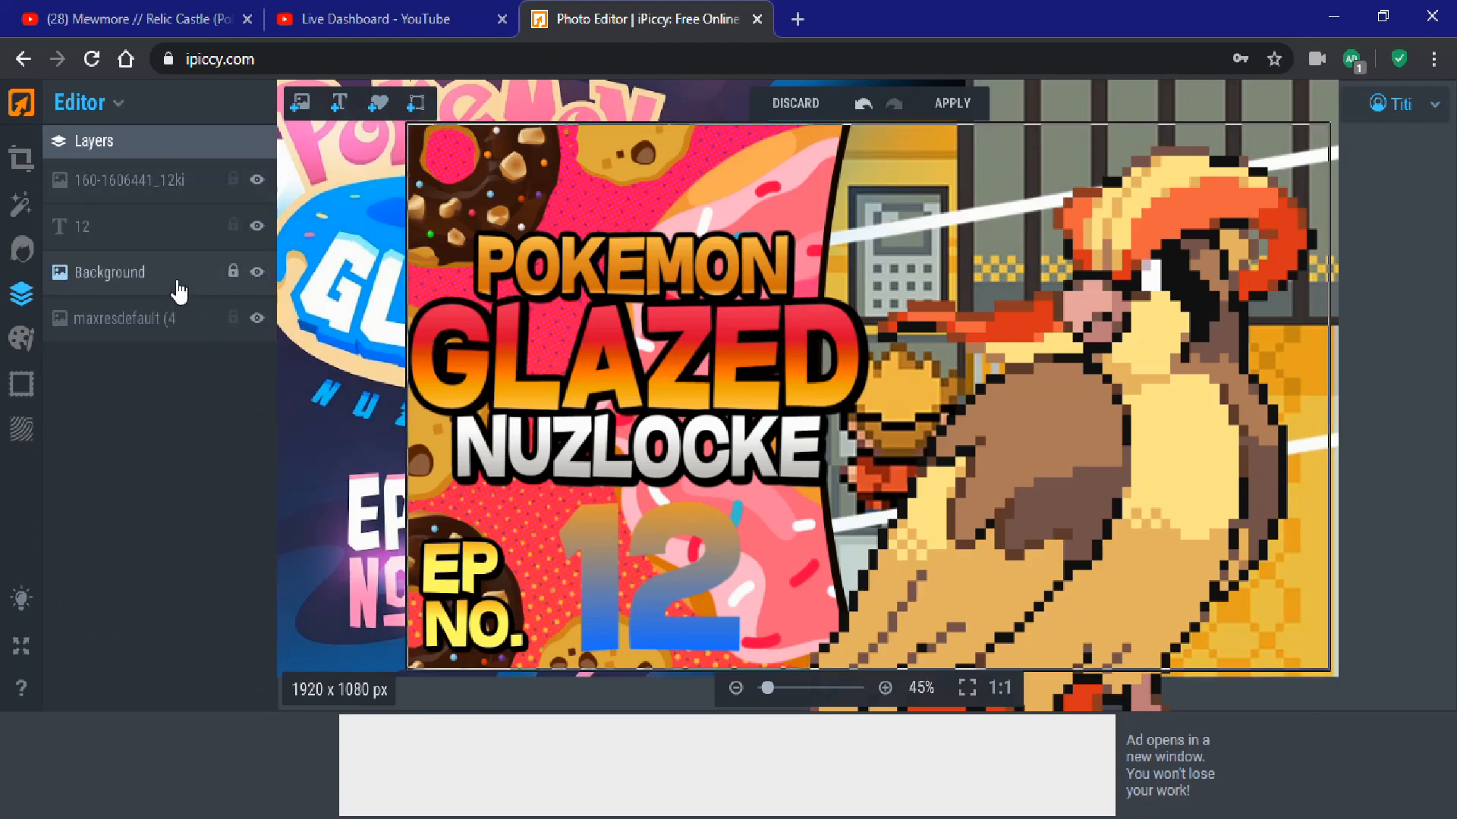
click(146, 307)
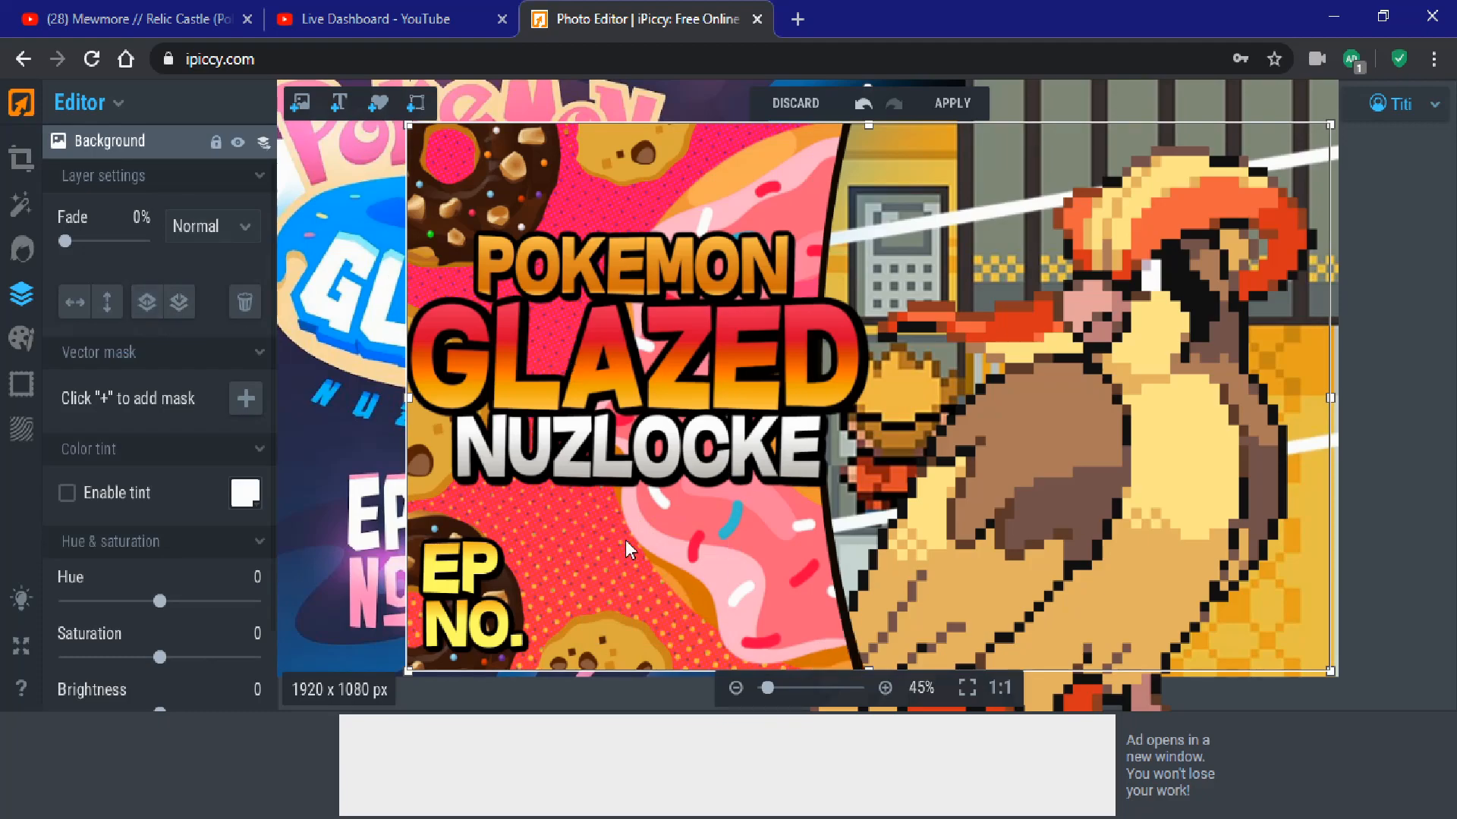
Step: Bring the "12" text layer to the front, above the Background template
click(296, 106)
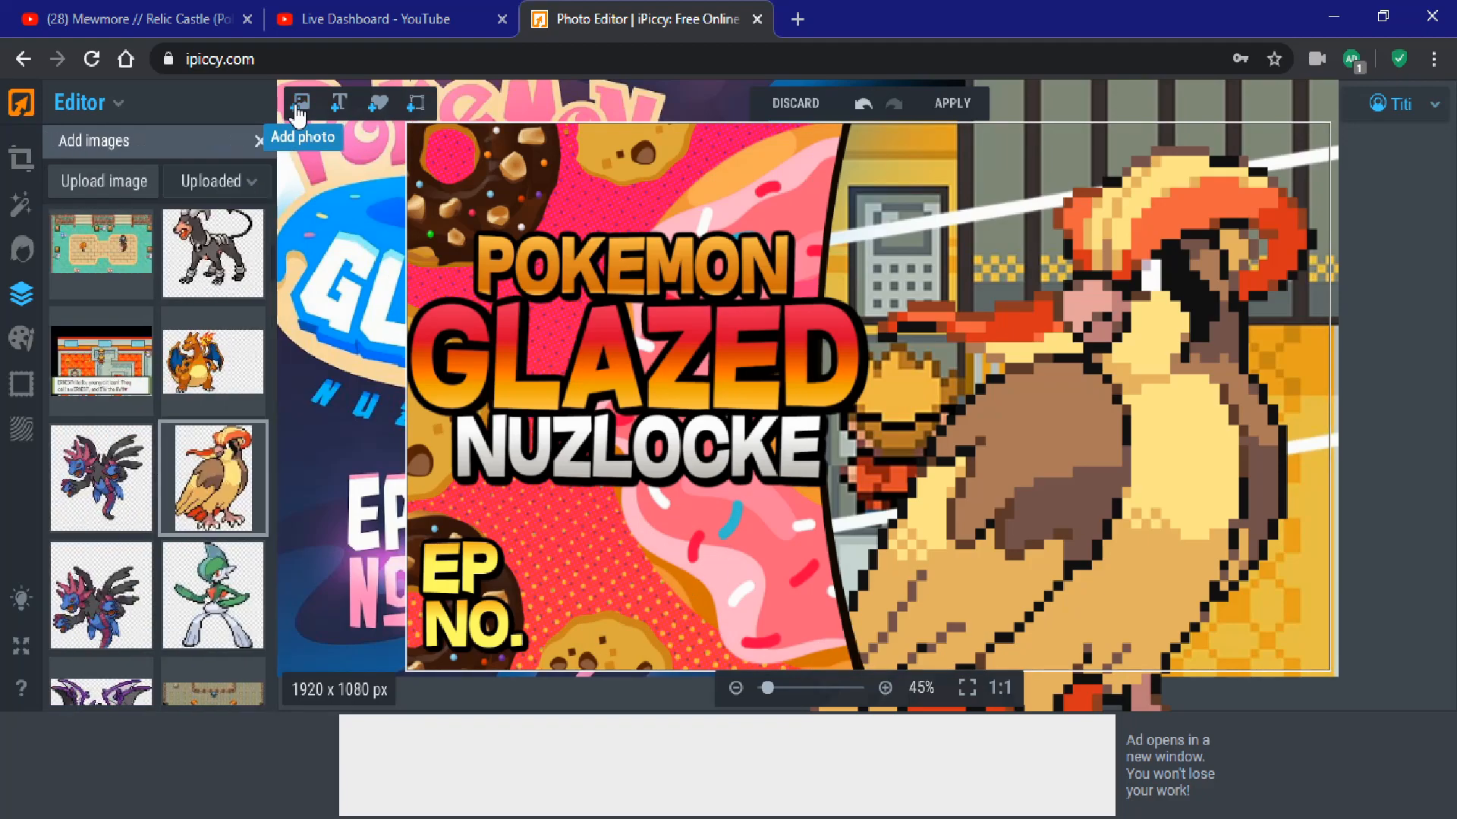
click(259, 141)
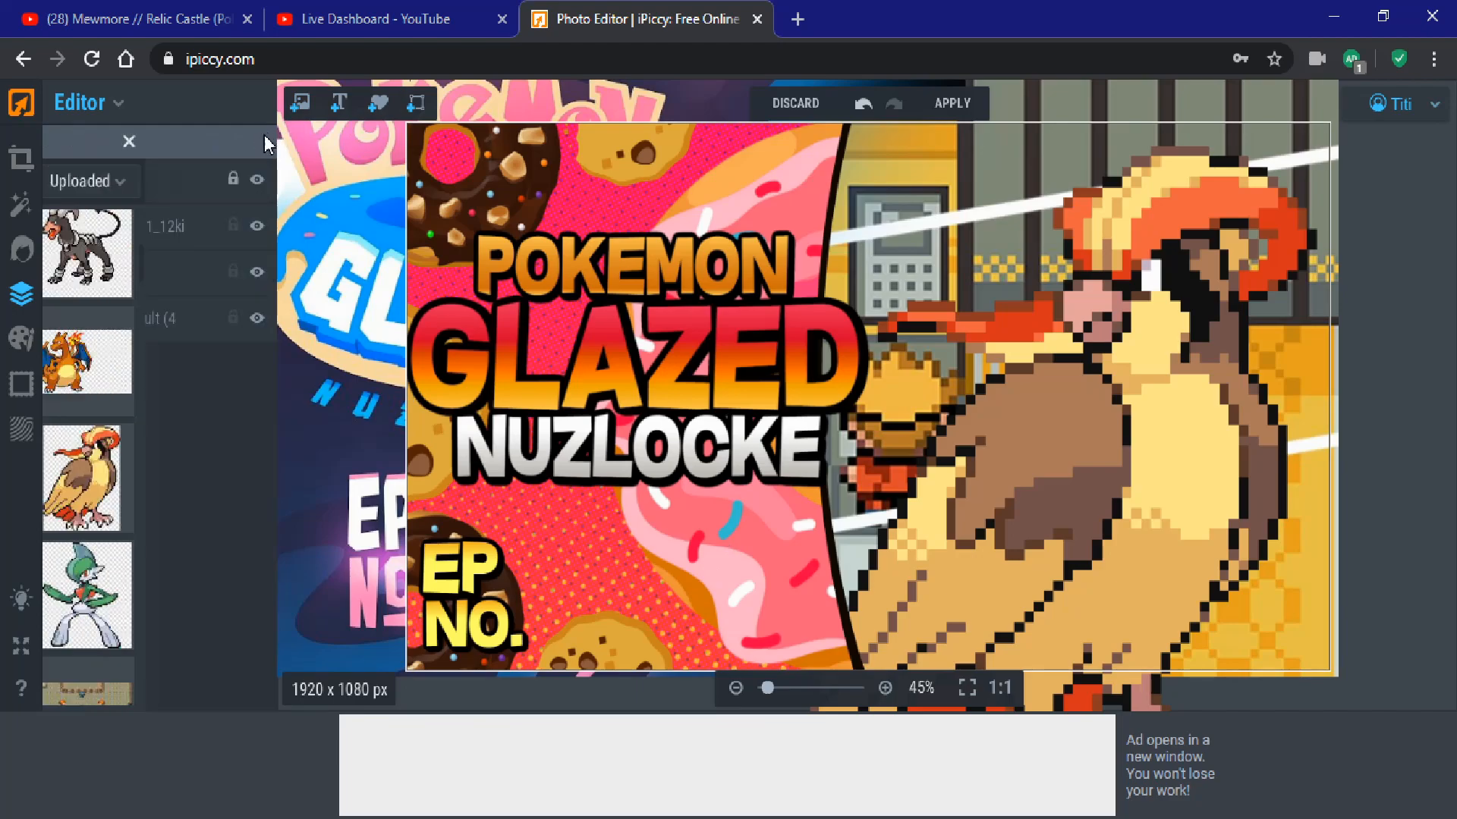
click(147, 287)
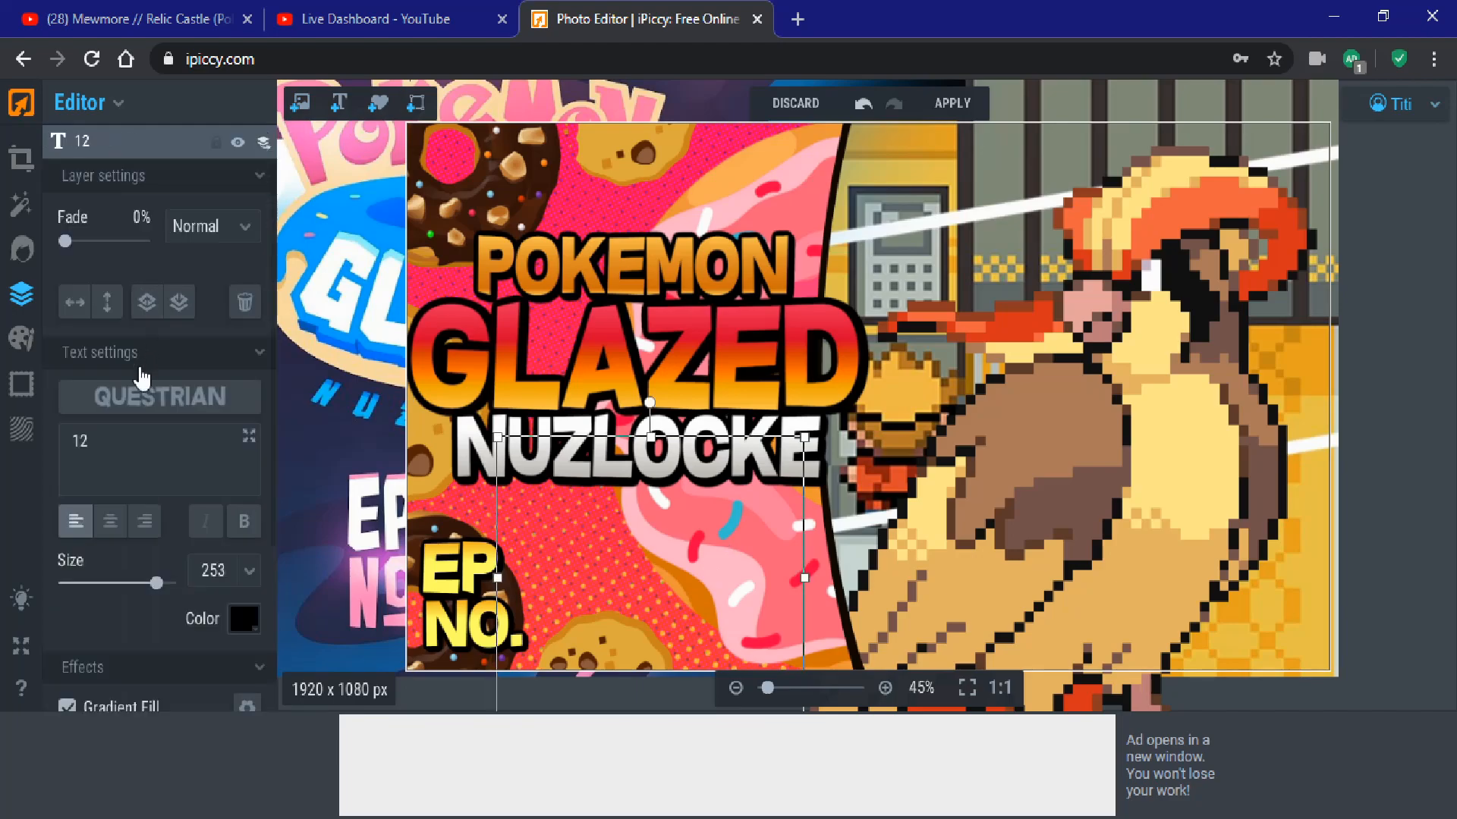
click(143, 307)
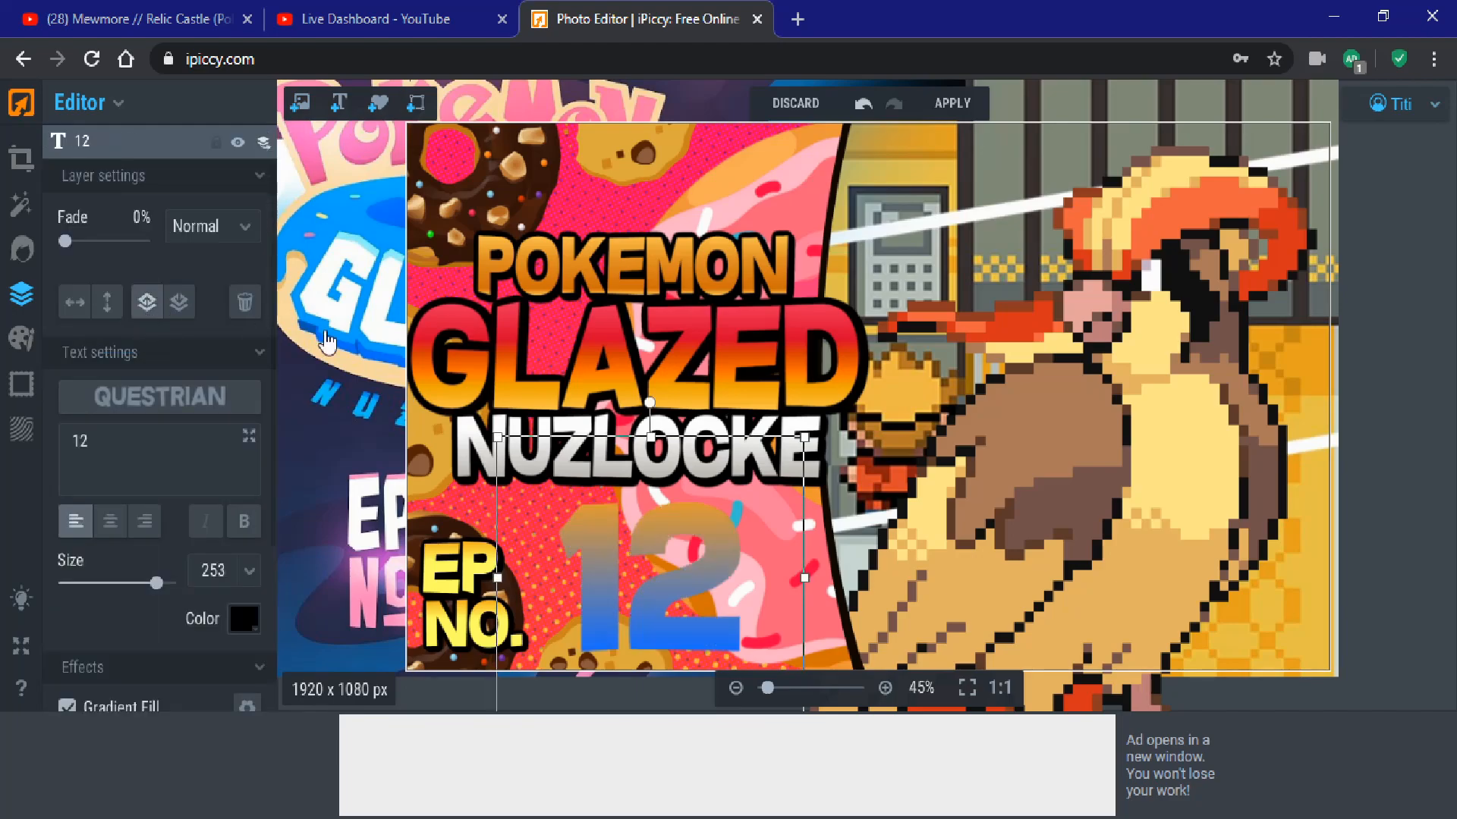
Step: Shift the Pidgeot sprite slightly upward, and delete it from the thumbnail
click(1025, 353)
drag(1024, 353, 1031, 334)
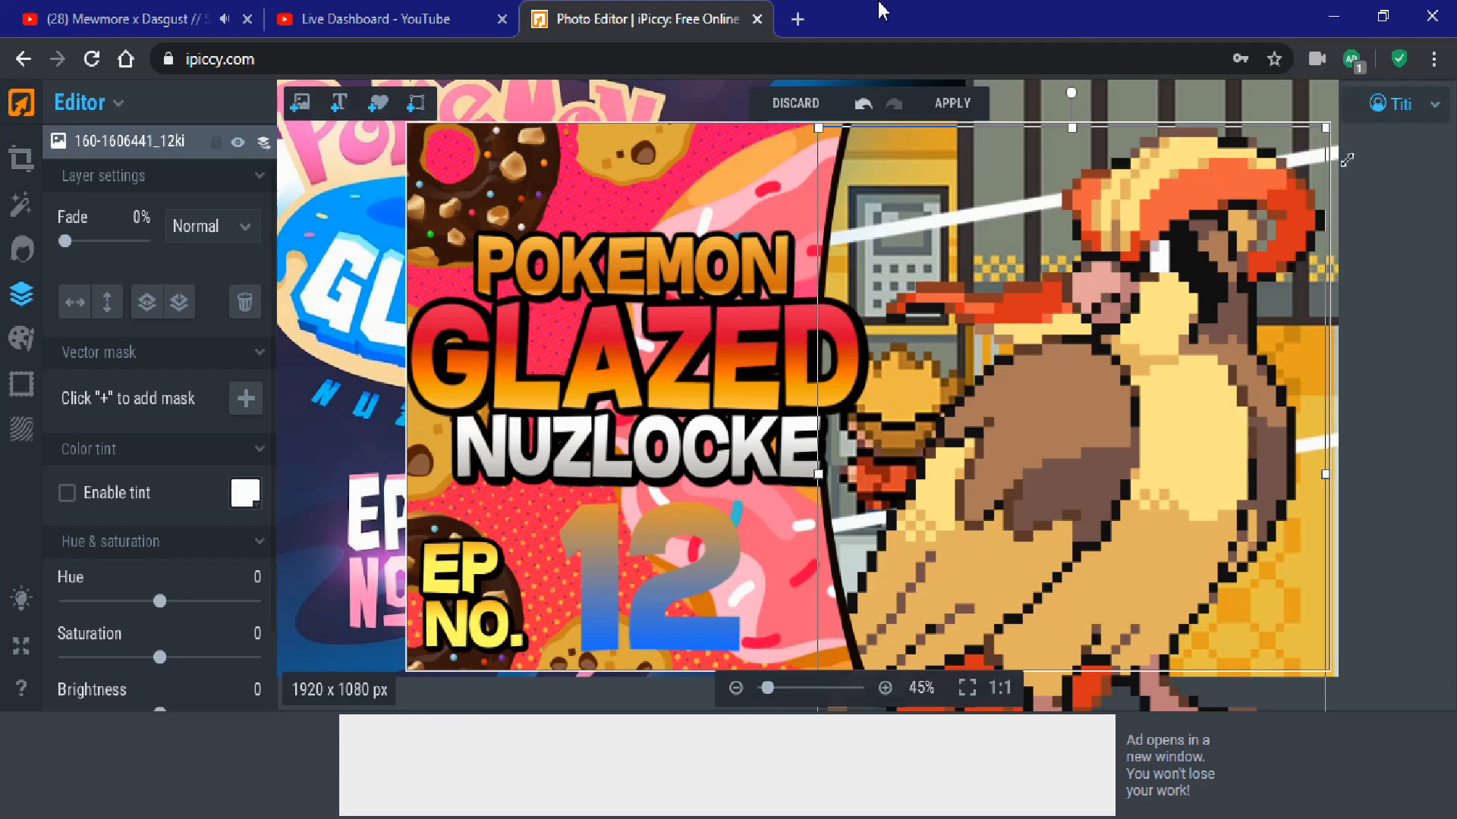
key(Delete)
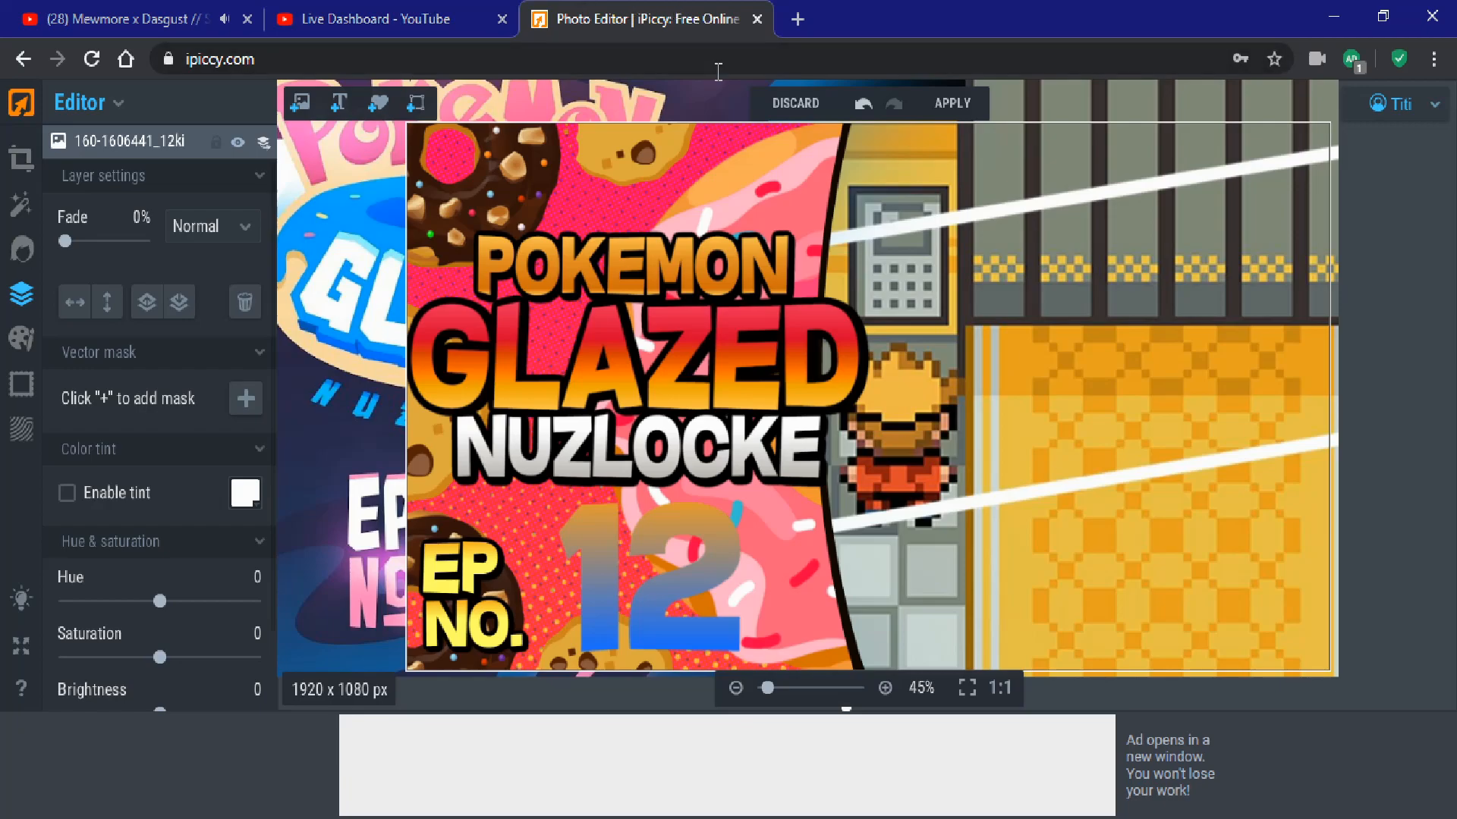
Step: Discard the unsaved layer changes on the episode 12 thumbnail, returning to the bare Pokemon Glazed Nuzlocke template
click(310, 101)
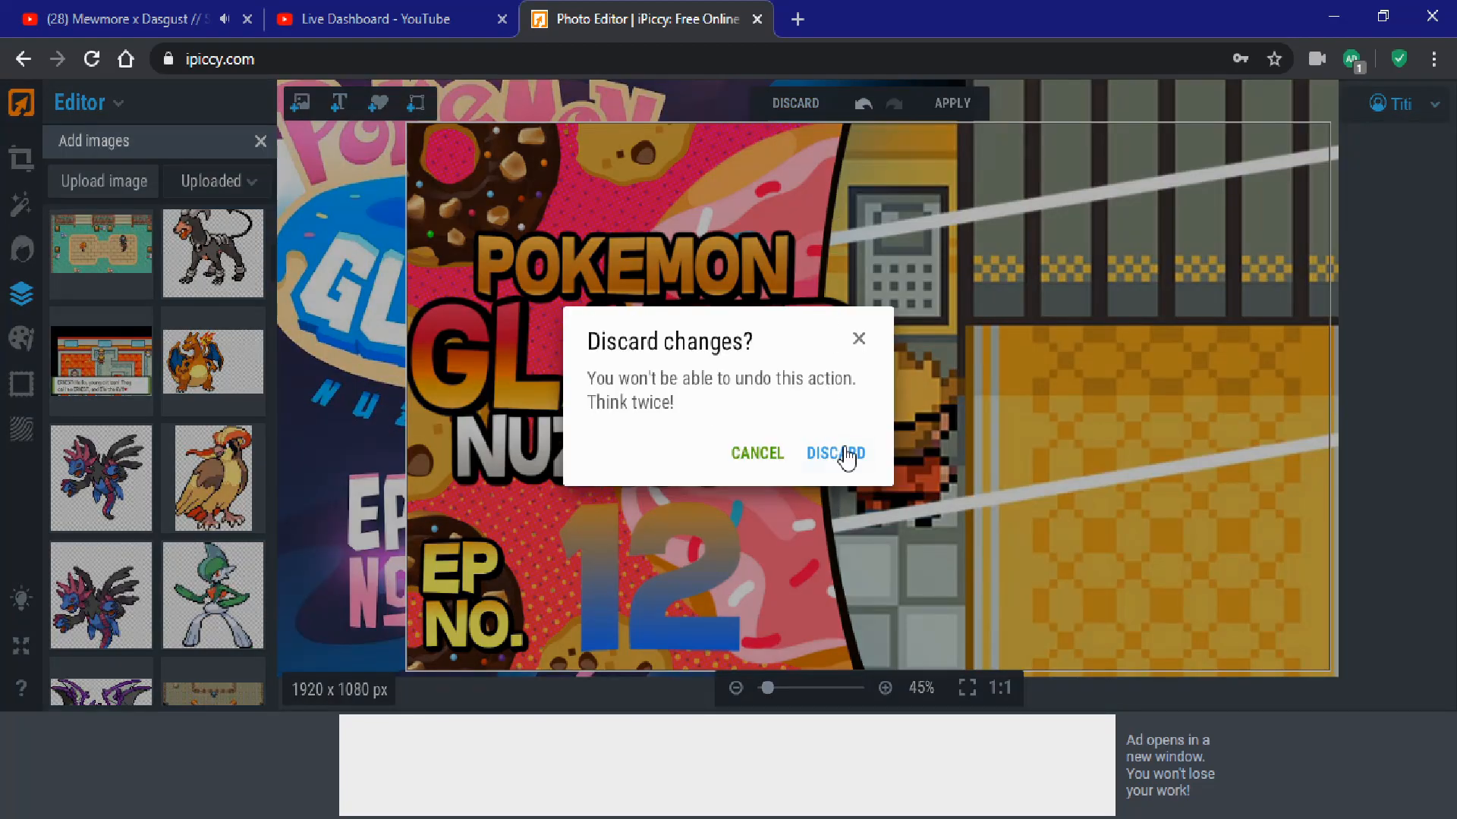
click(846, 455)
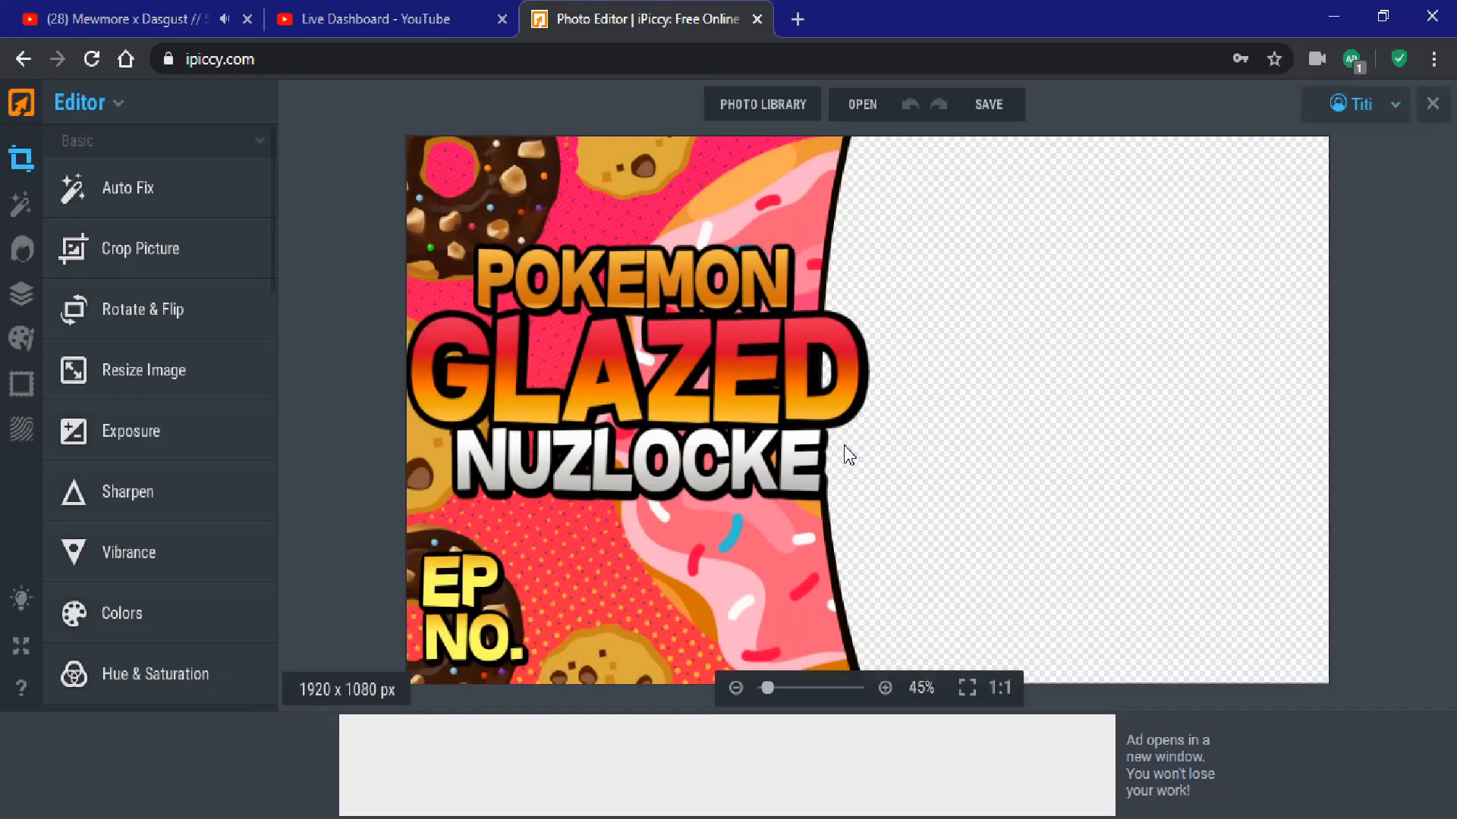
Step: Open the Pokemon Glazed Nuzlocke Johto overlay image from the computer without saving the thumbnail template
click(874, 102)
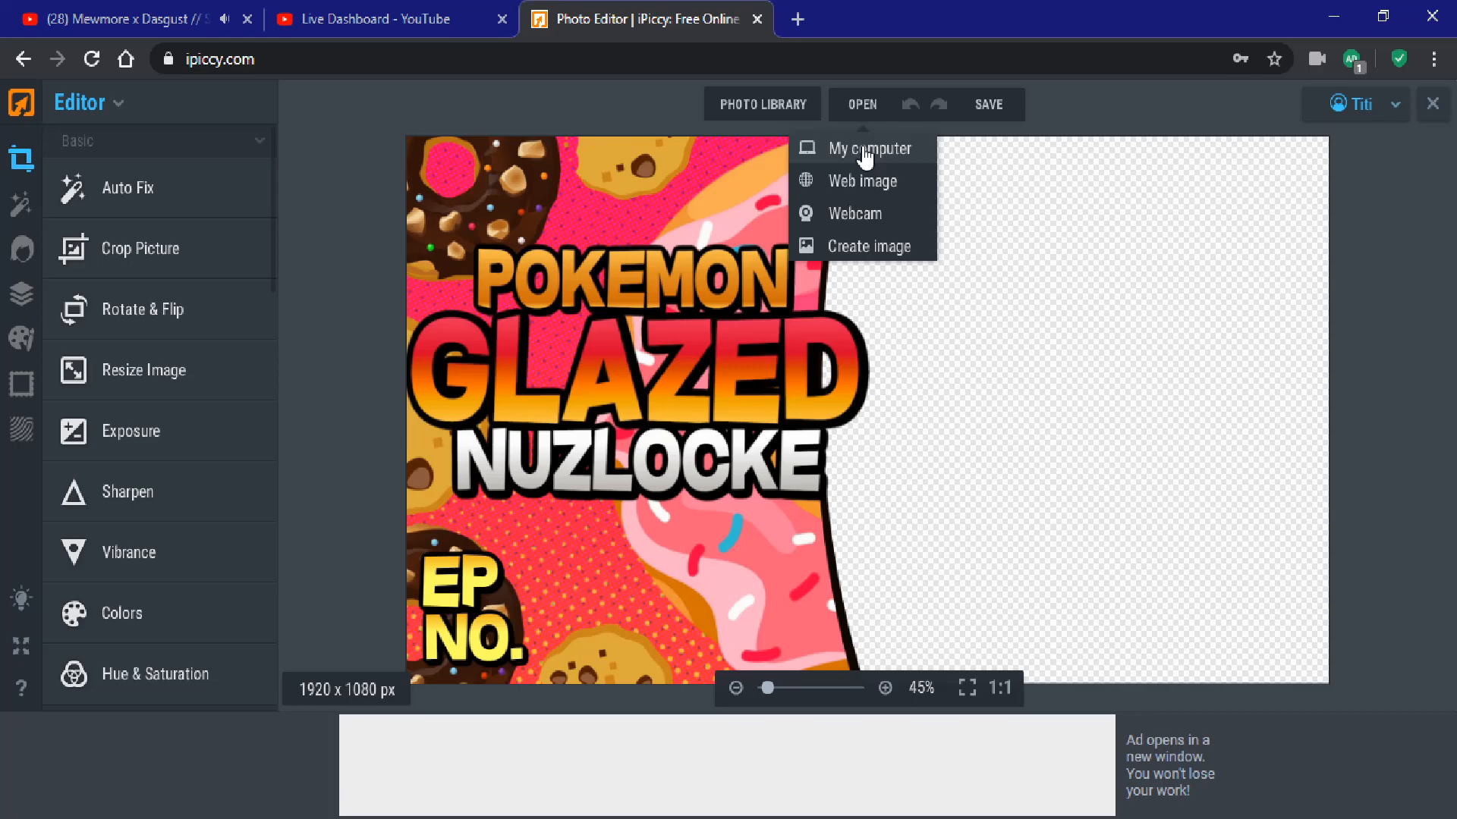
click(824, 150)
click(922, 474)
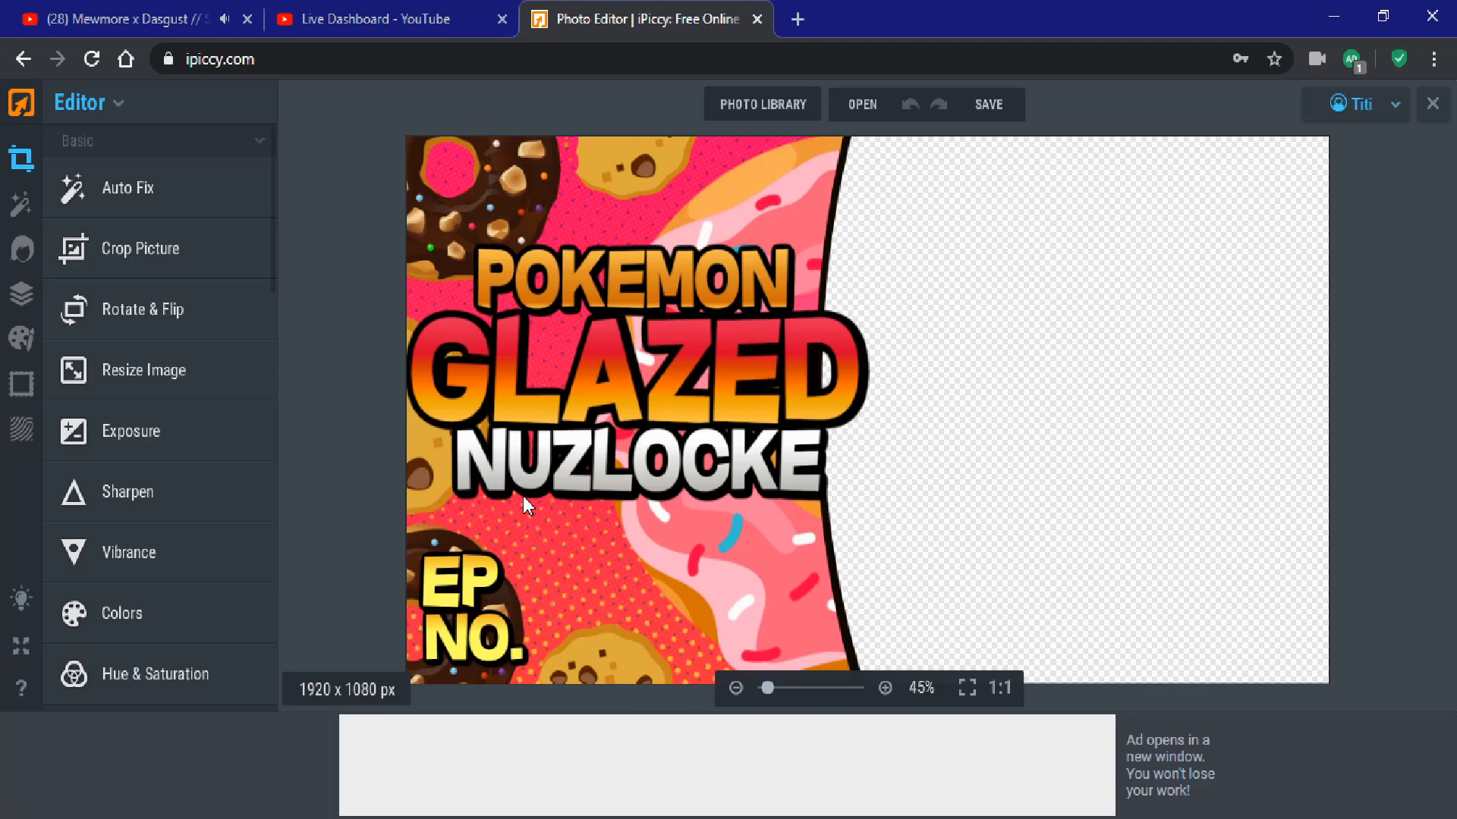
key(Delete)
key(ctrl+z)
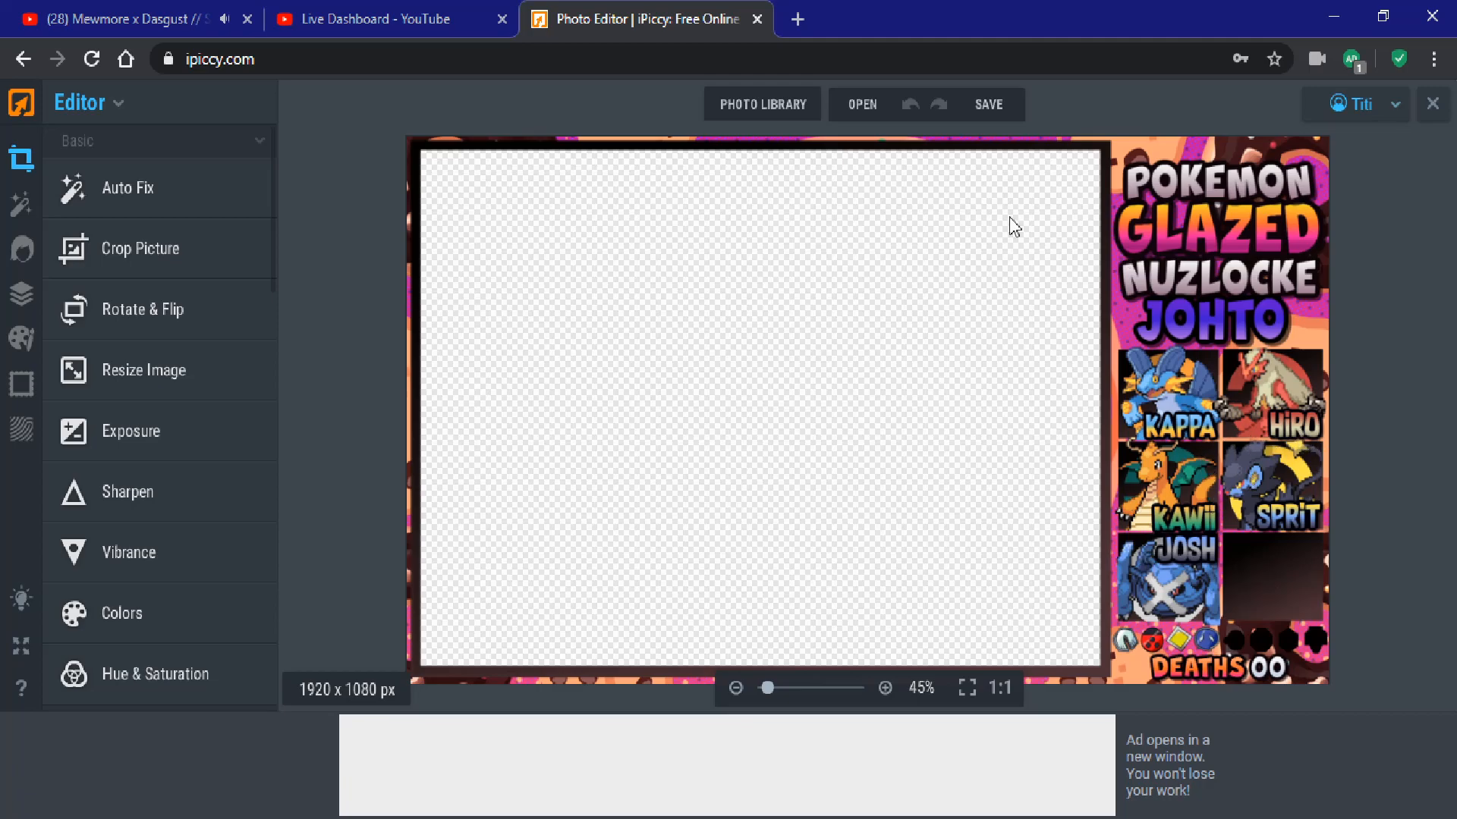
Step: Open the black dragon artwork with the blue lightning background from the computer without saving the overlay
click(872, 102)
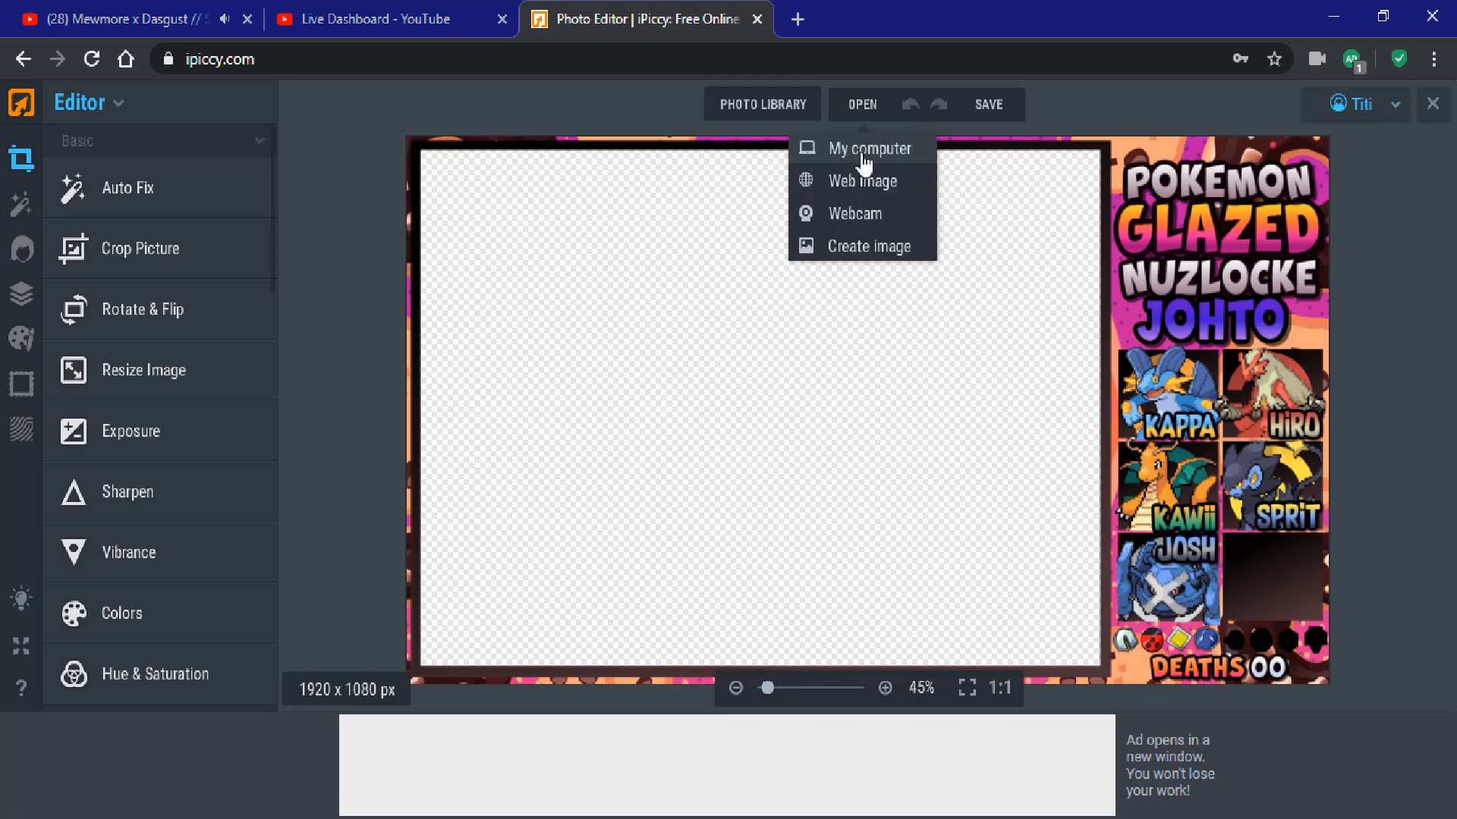
click(865, 151)
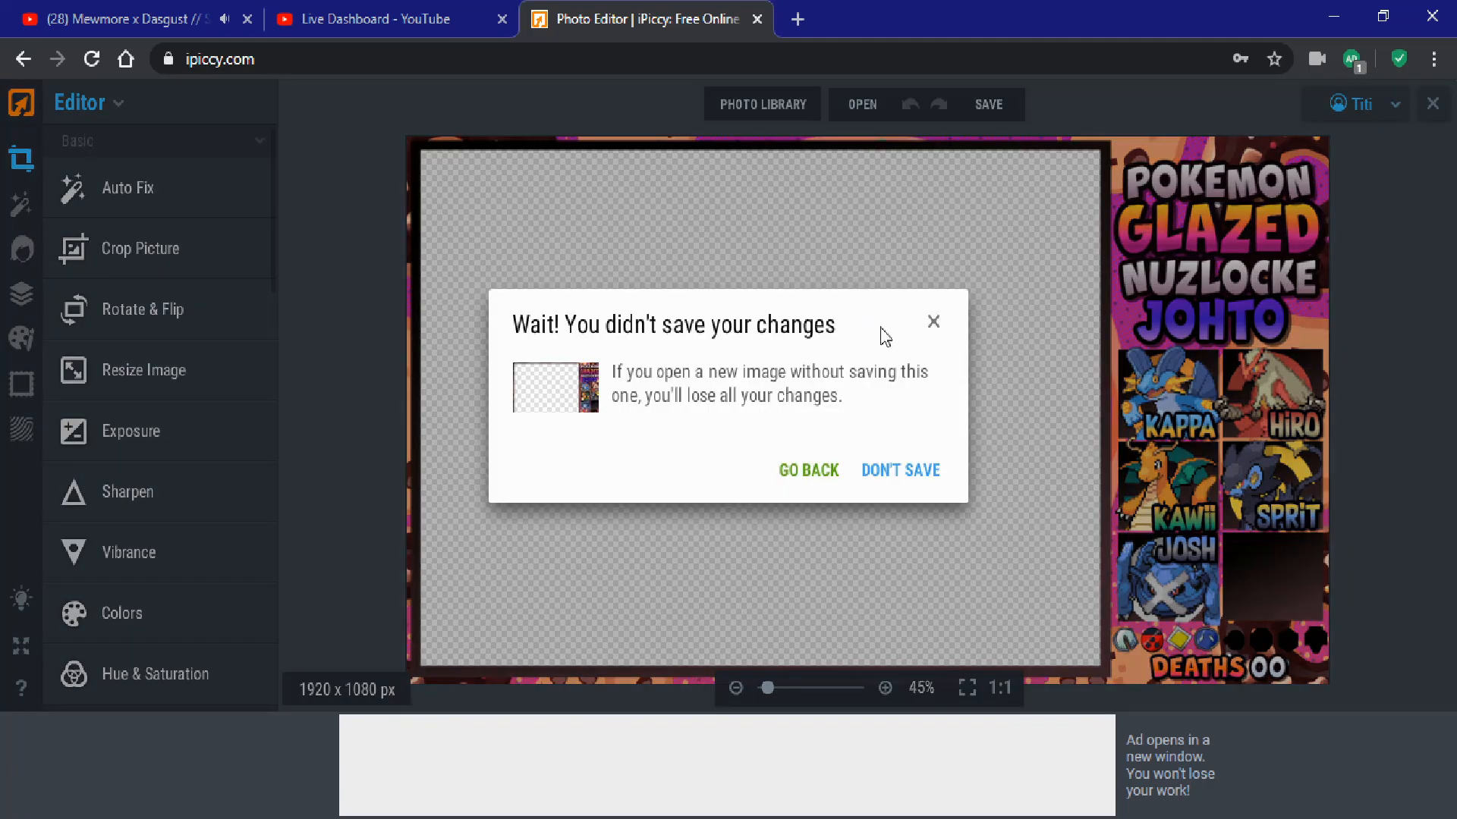
click(920, 472)
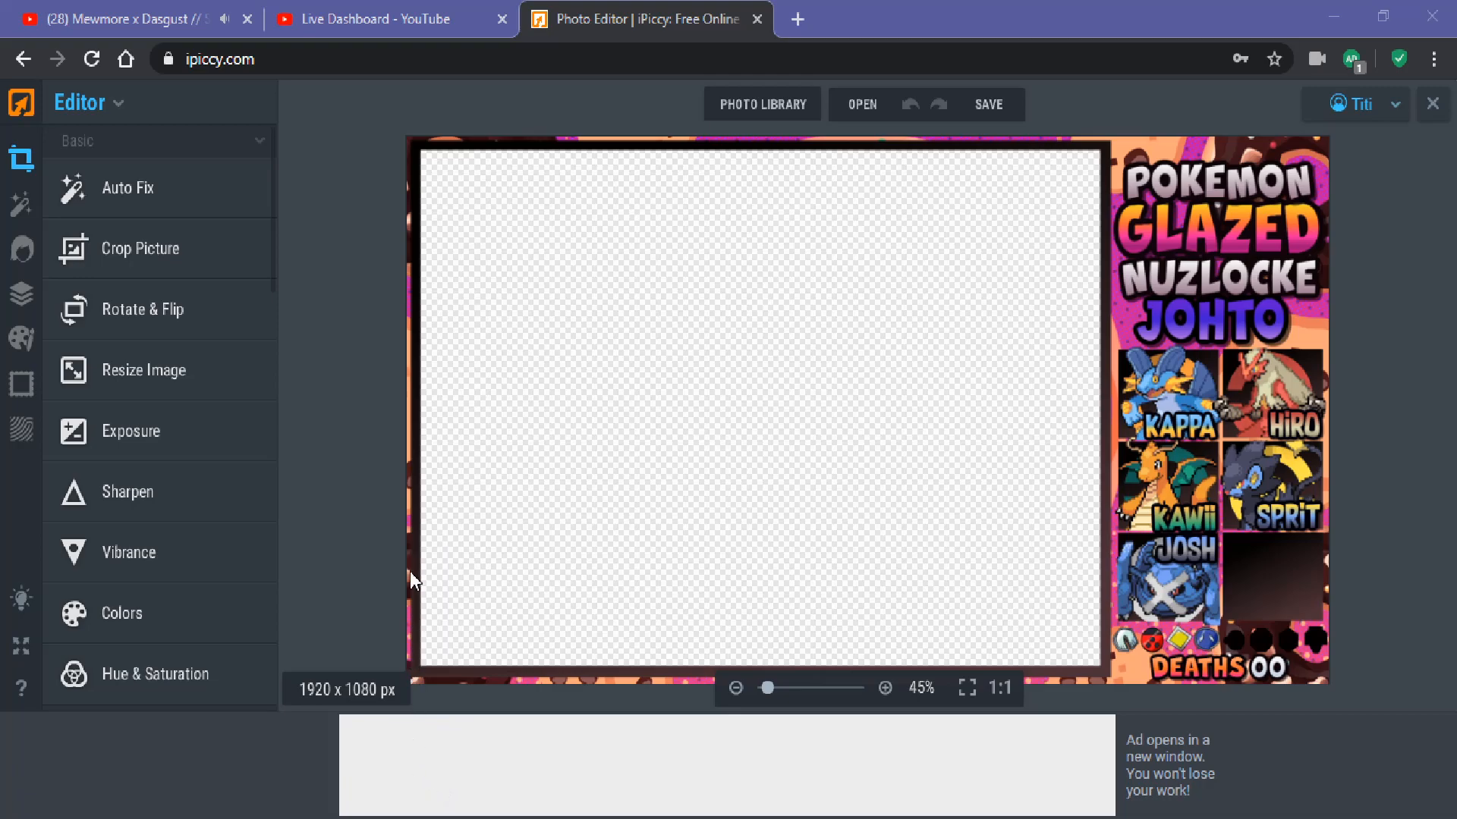
click(532, 522)
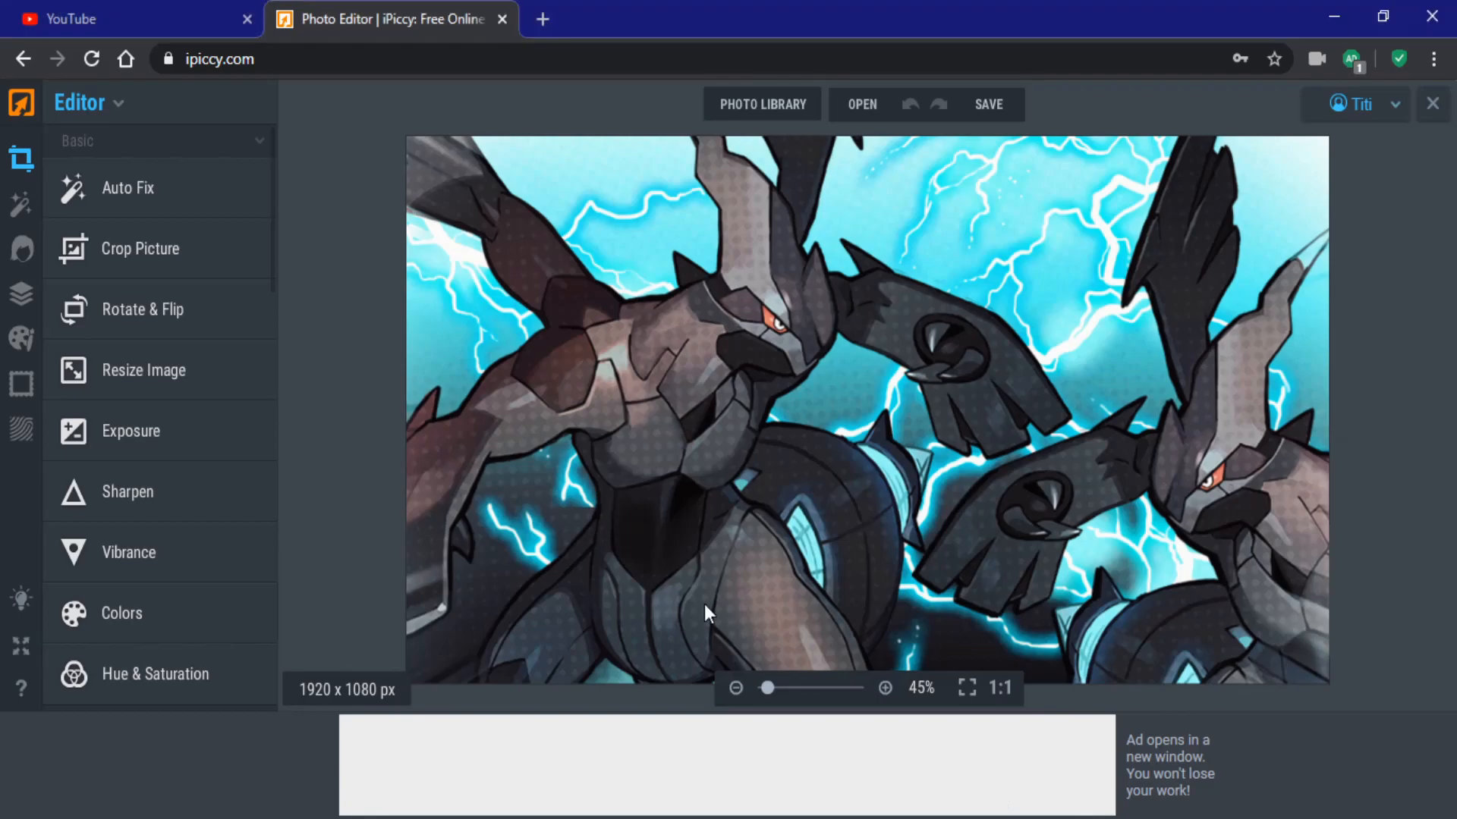
Step: Erase a large oval from the right half of the artwork in the Painter, using the Oval tool's eraser mode drawn from the center
click(21, 356)
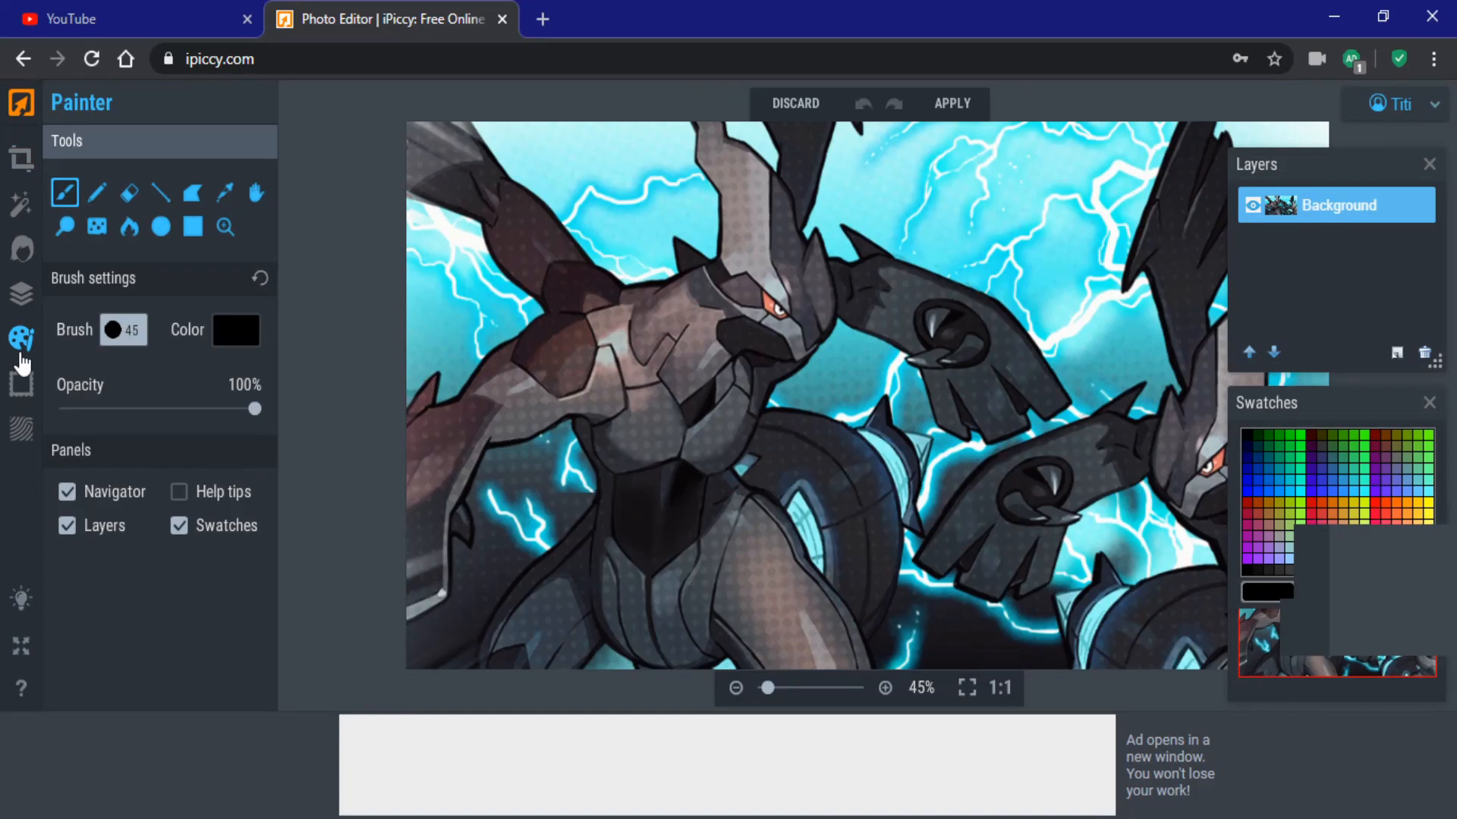
click(159, 226)
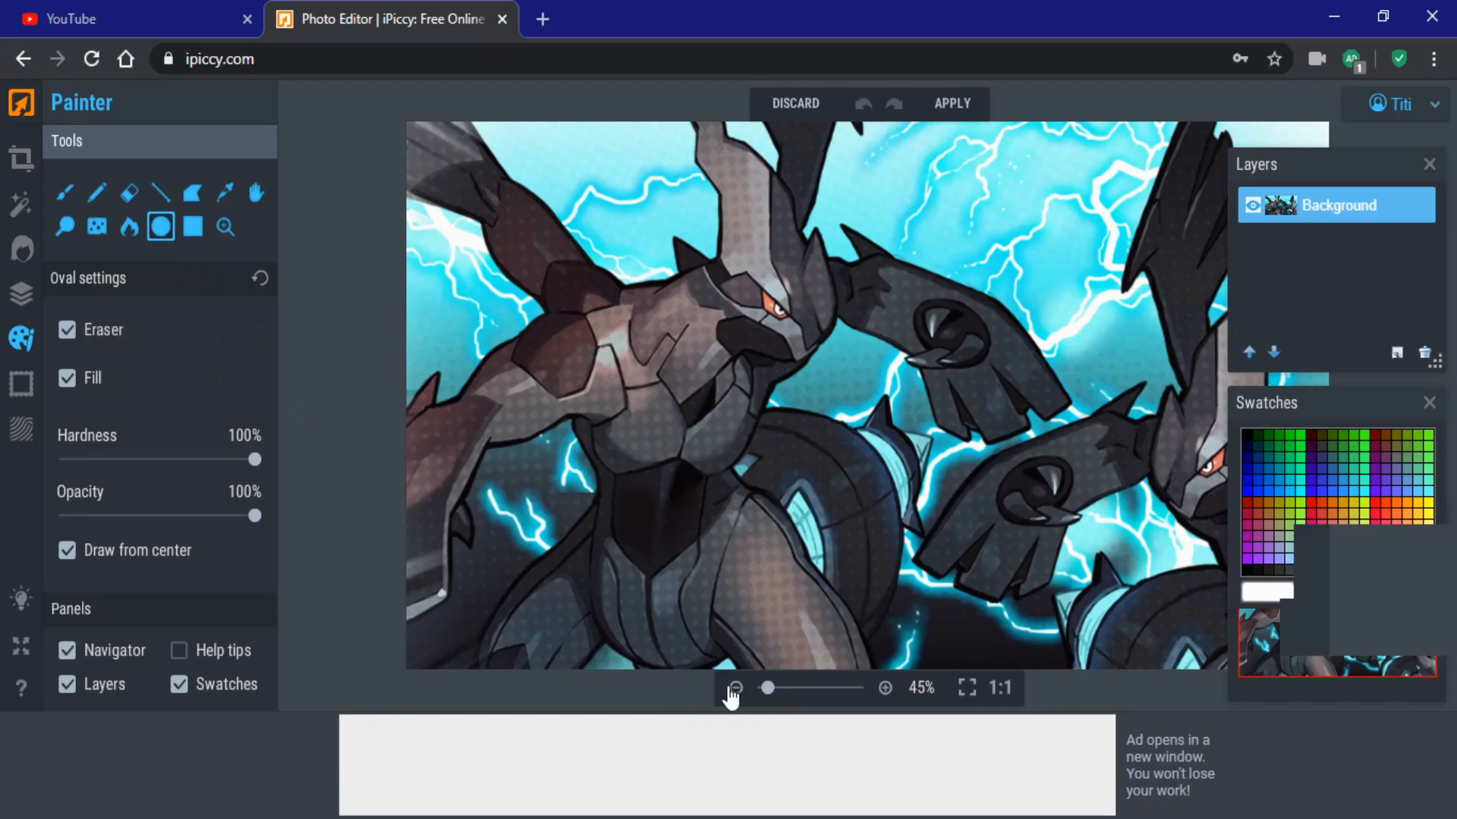
click(731, 689)
click(733, 689)
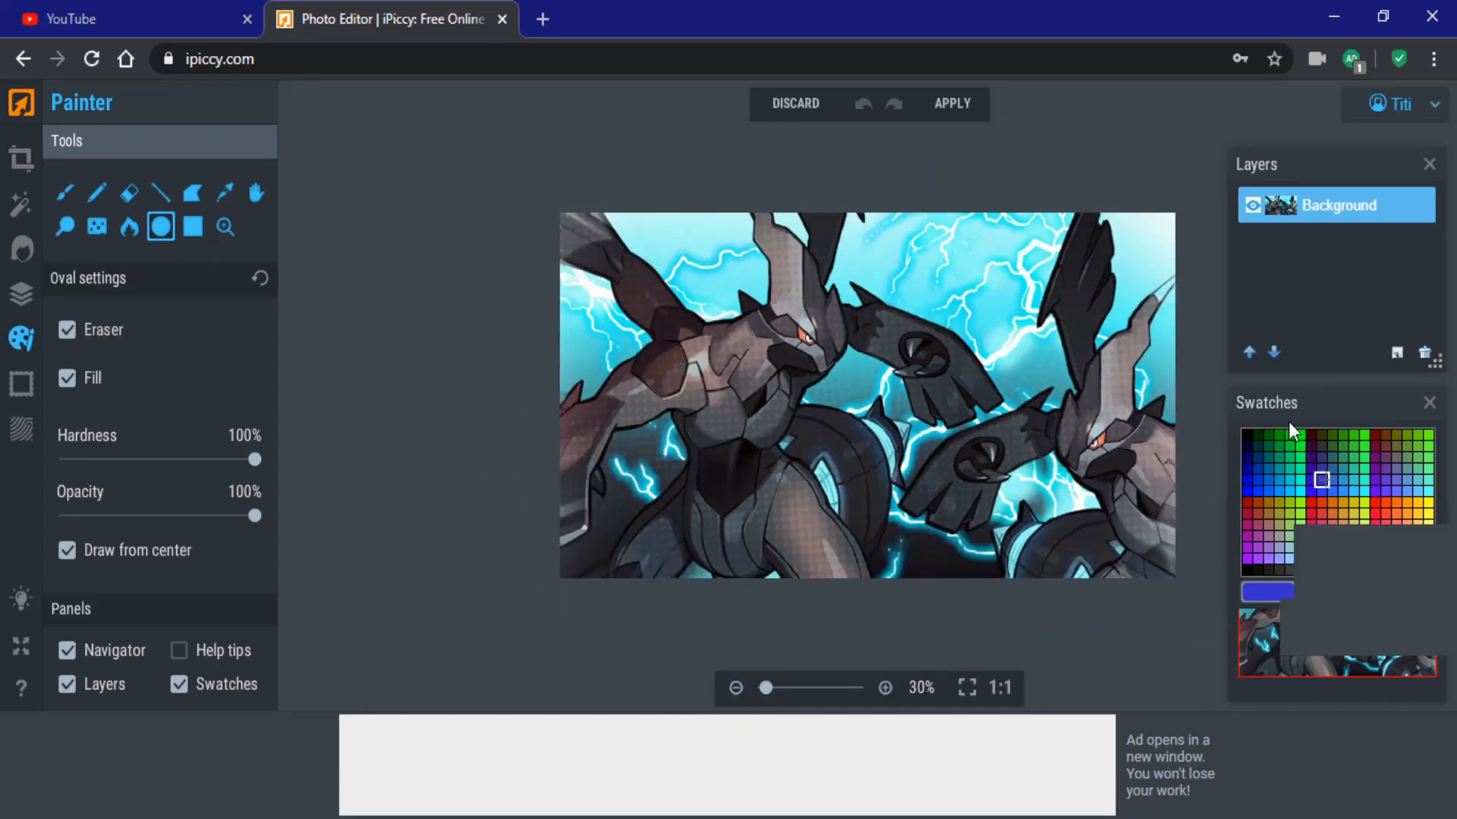
mouse_move(1182, 402)
mouse_down()
mouse_move(978, 417)
mouse_move(935, 463)
mouse_up()
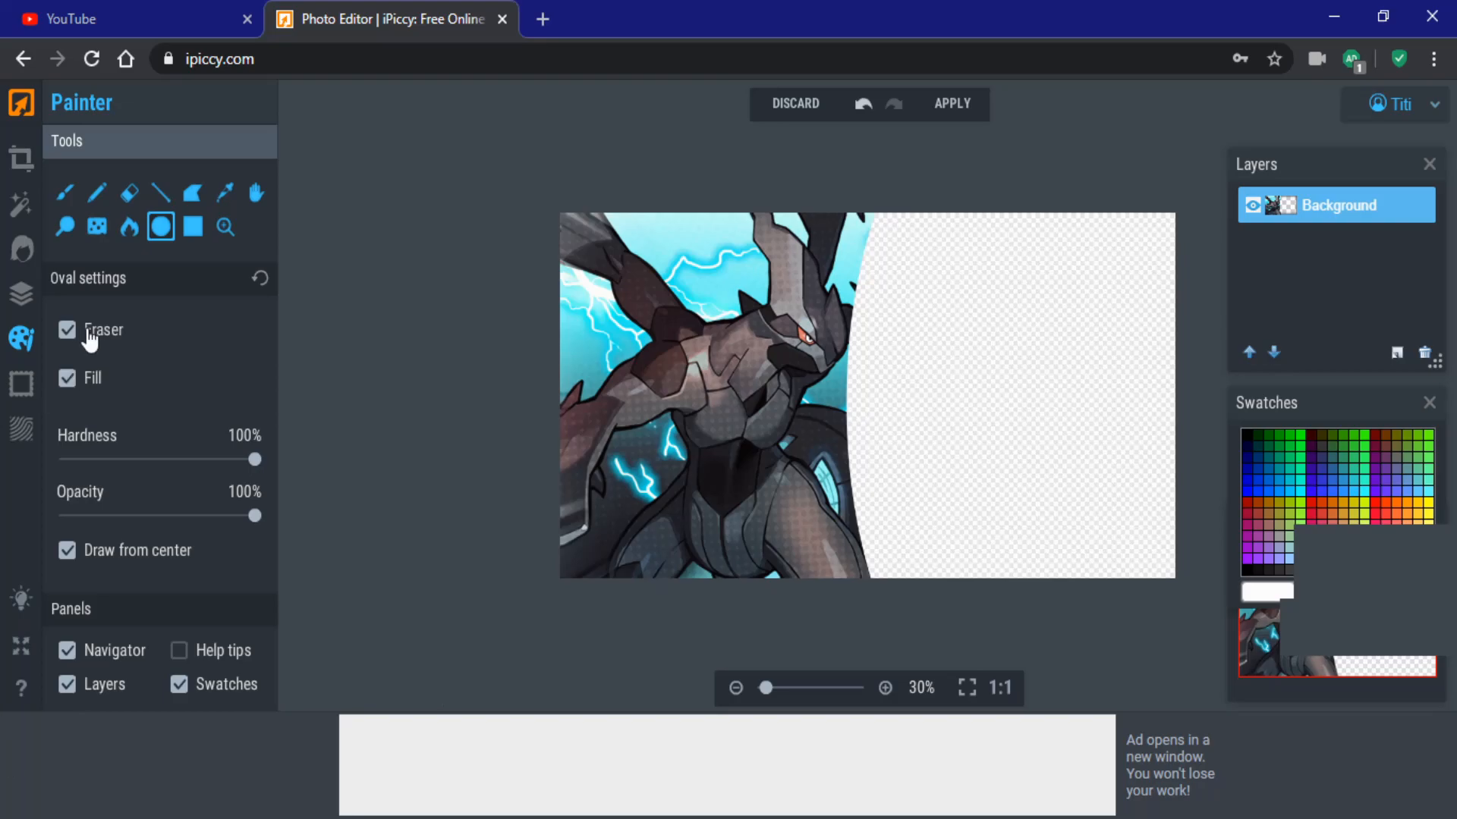
Step: Cover the erased area with a slightly larger filled black oval, and erase an oval inside it to leave a thin black curved border
click(91, 332)
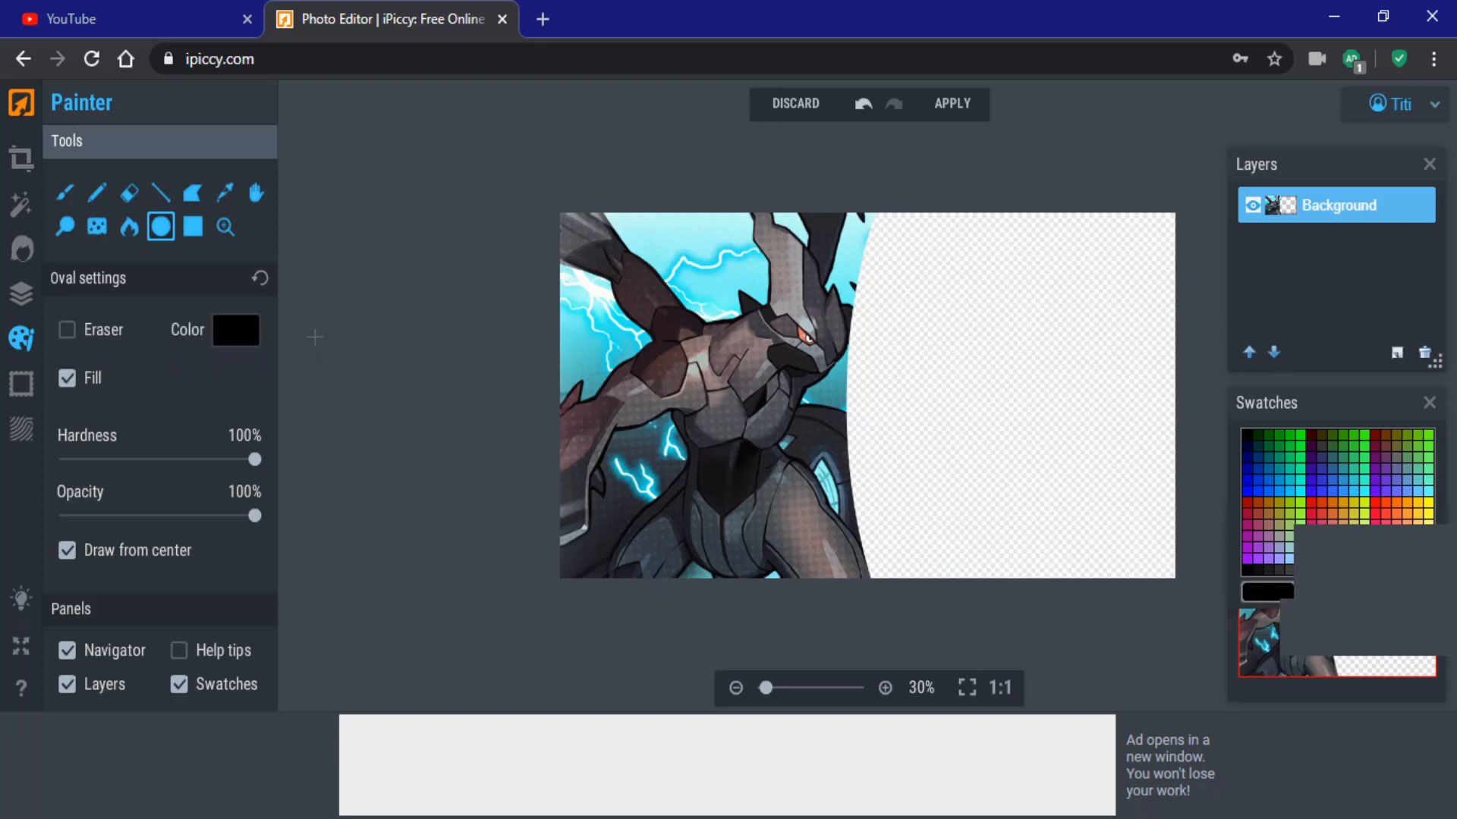
mouse_move(1175, 399)
mouse_down()
mouse_move(878, 425)
mouse_move(835, 510)
mouse_up()
drag(799, 641, 794, 657)
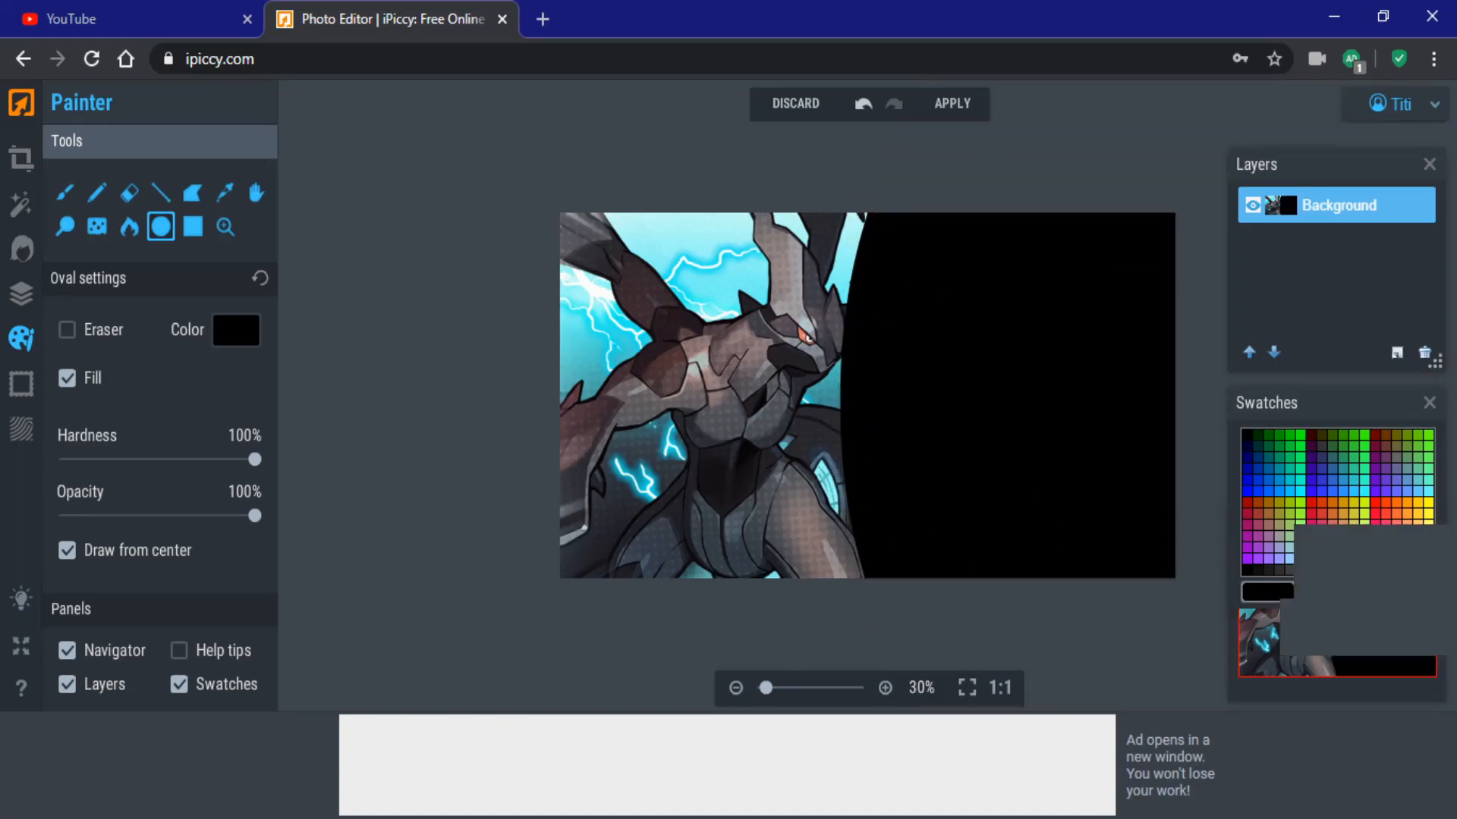
click(89, 342)
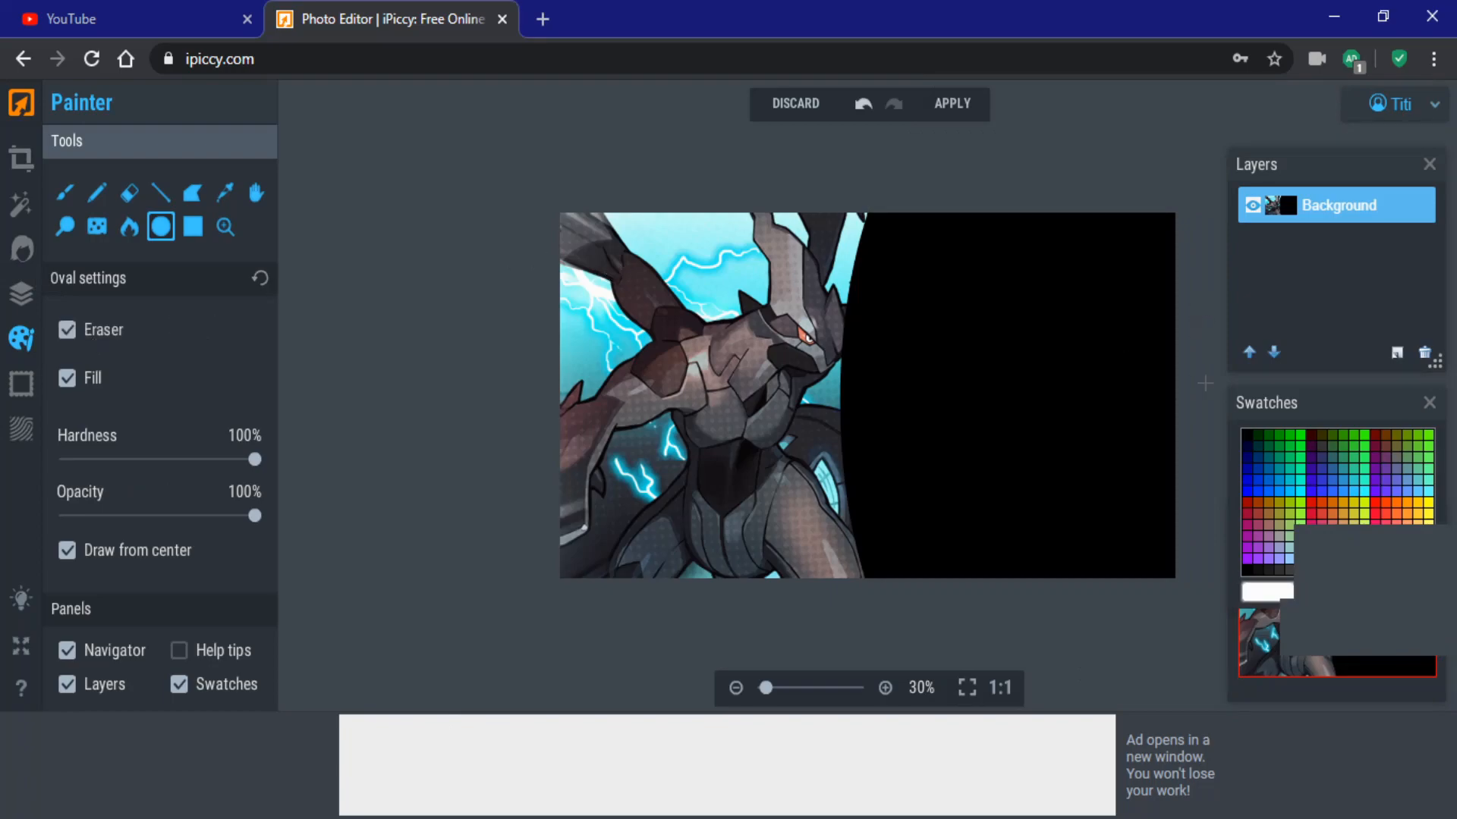
mouse_move(1180, 396)
mouse_down()
mouse_move(1034, 417)
mouse_move(997, 505)
mouse_move(902, 625)
mouse_move(865, 730)
mouse_move(829, 767)
mouse_move(846, 807)
mouse_up()
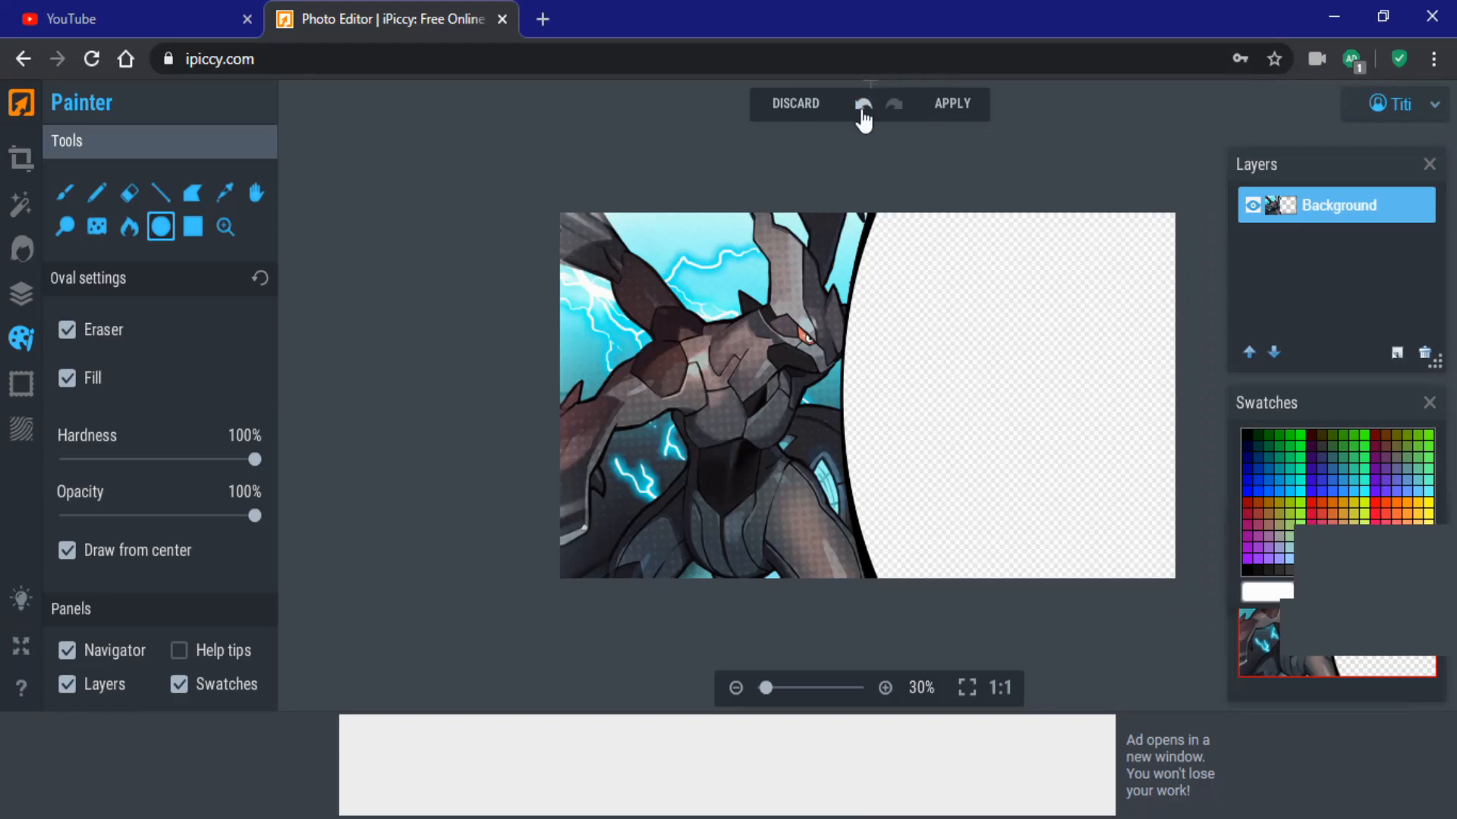
Step: Undo the three oval edits to restore the full artwork
click(862, 107)
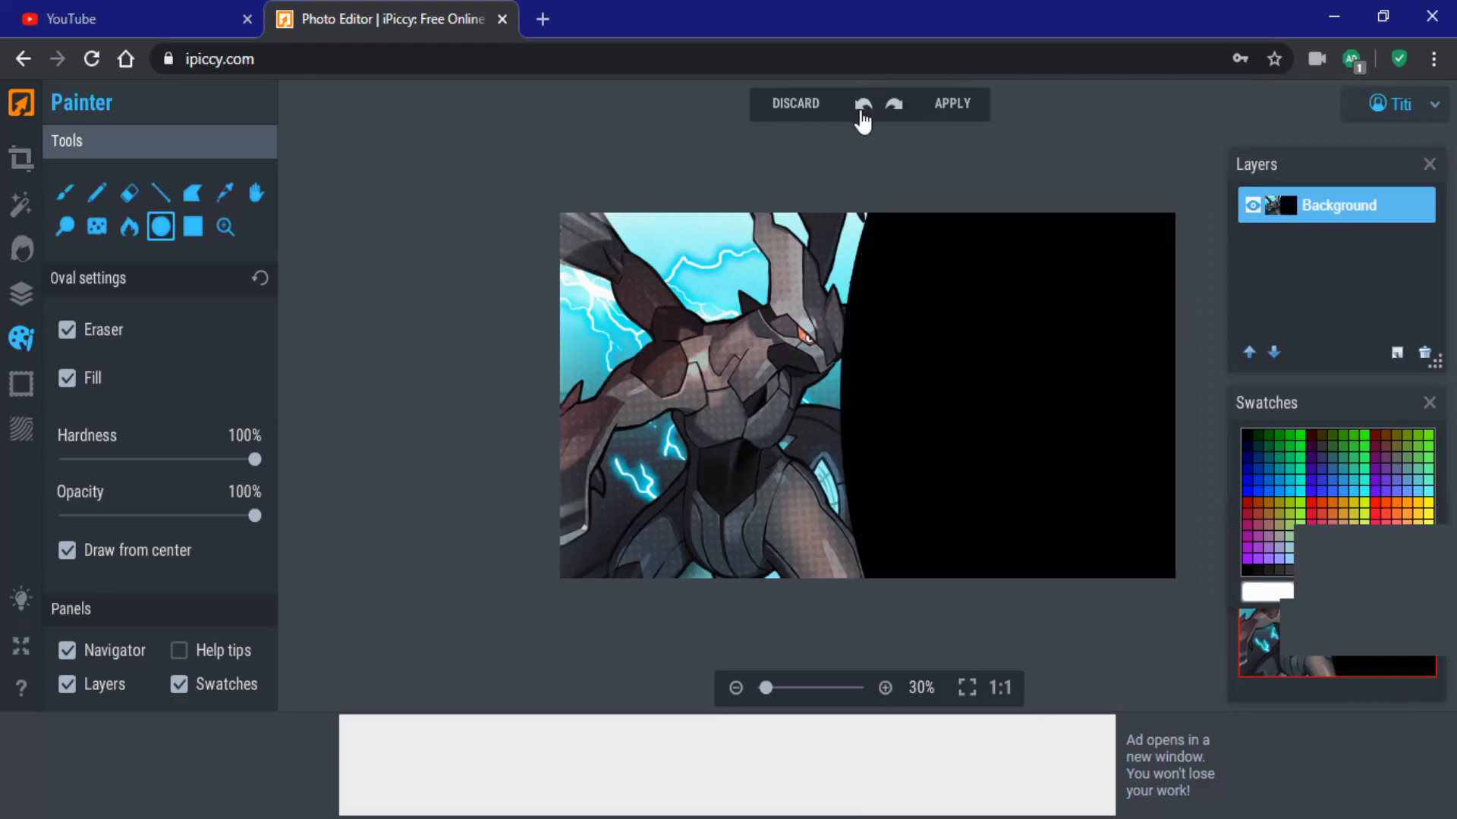
click(863, 114)
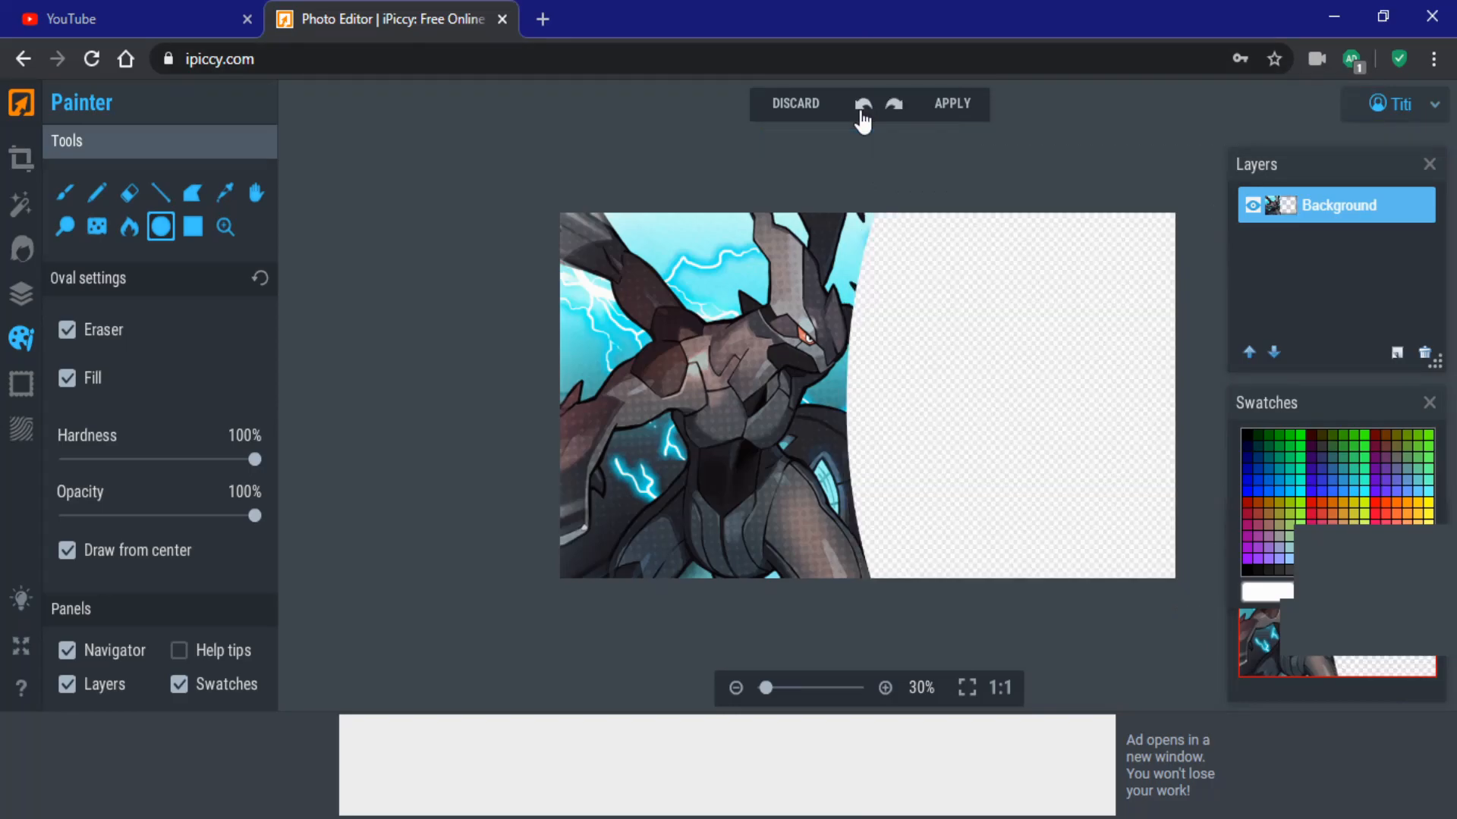
click(862, 118)
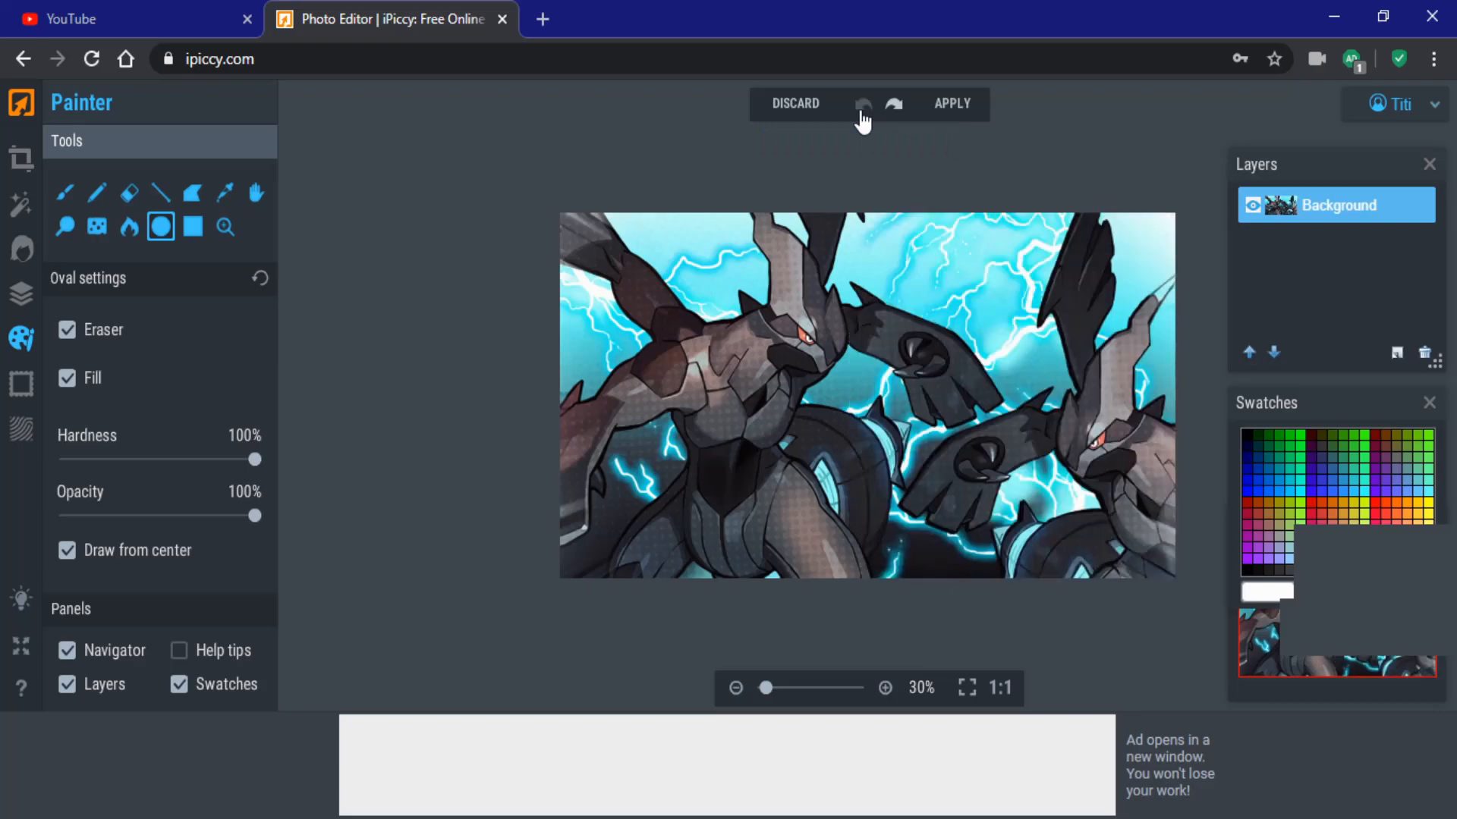
Step: Set the Painter's eraser to the soft round 100 px brush with 0% hardness
click(135, 195)
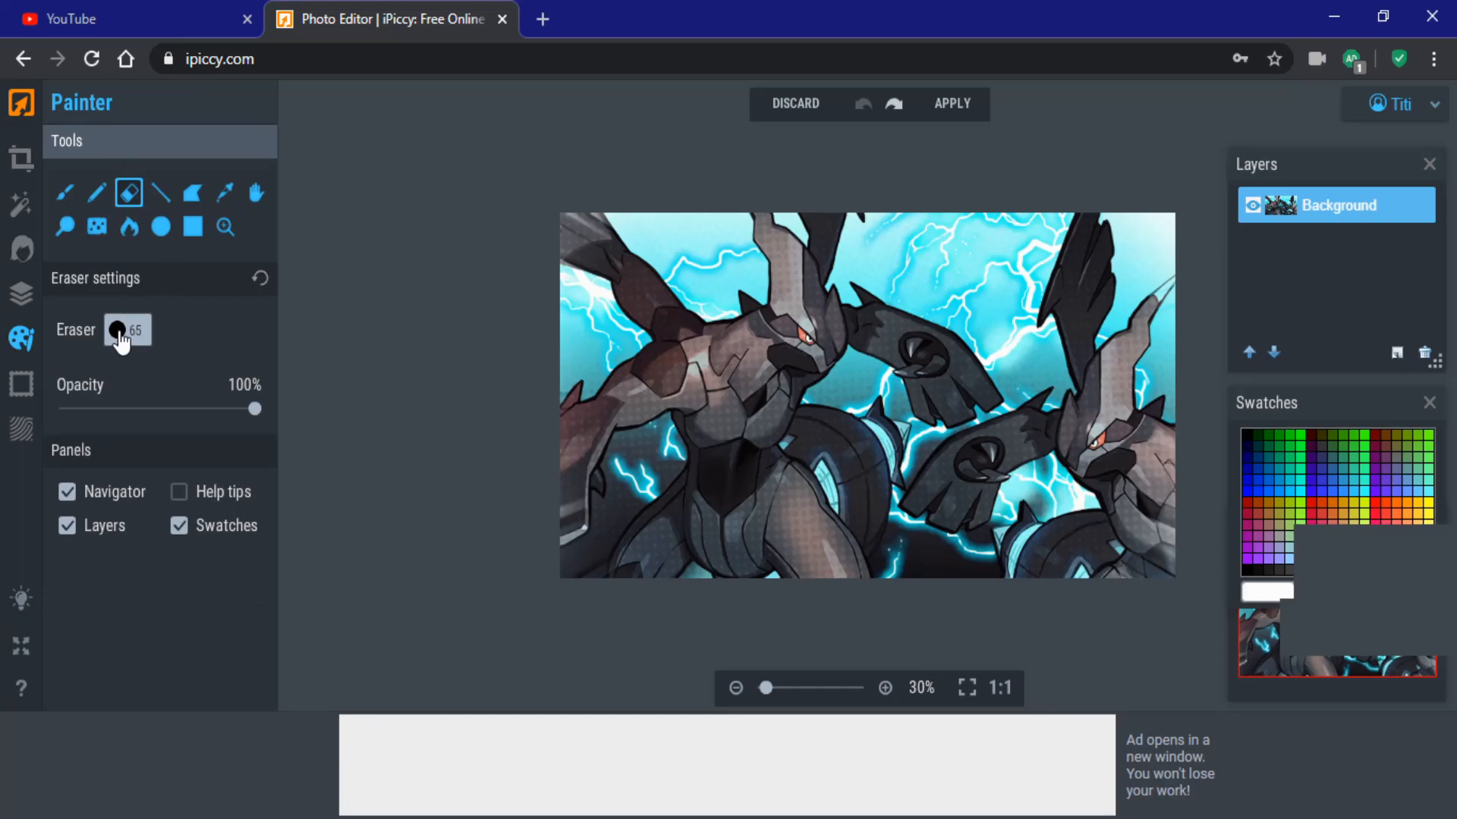
click(128, 193)
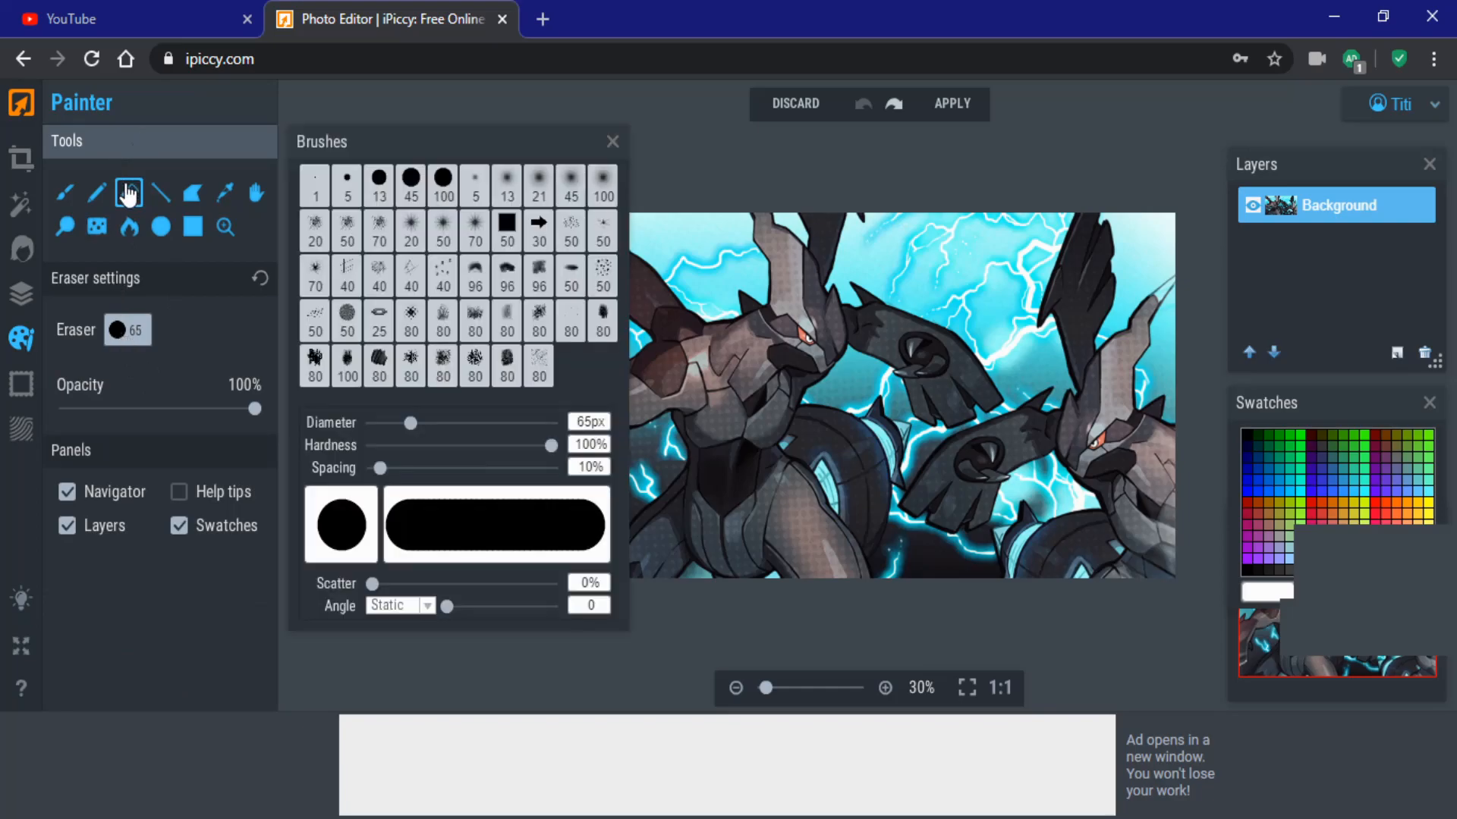
click(603, 188)
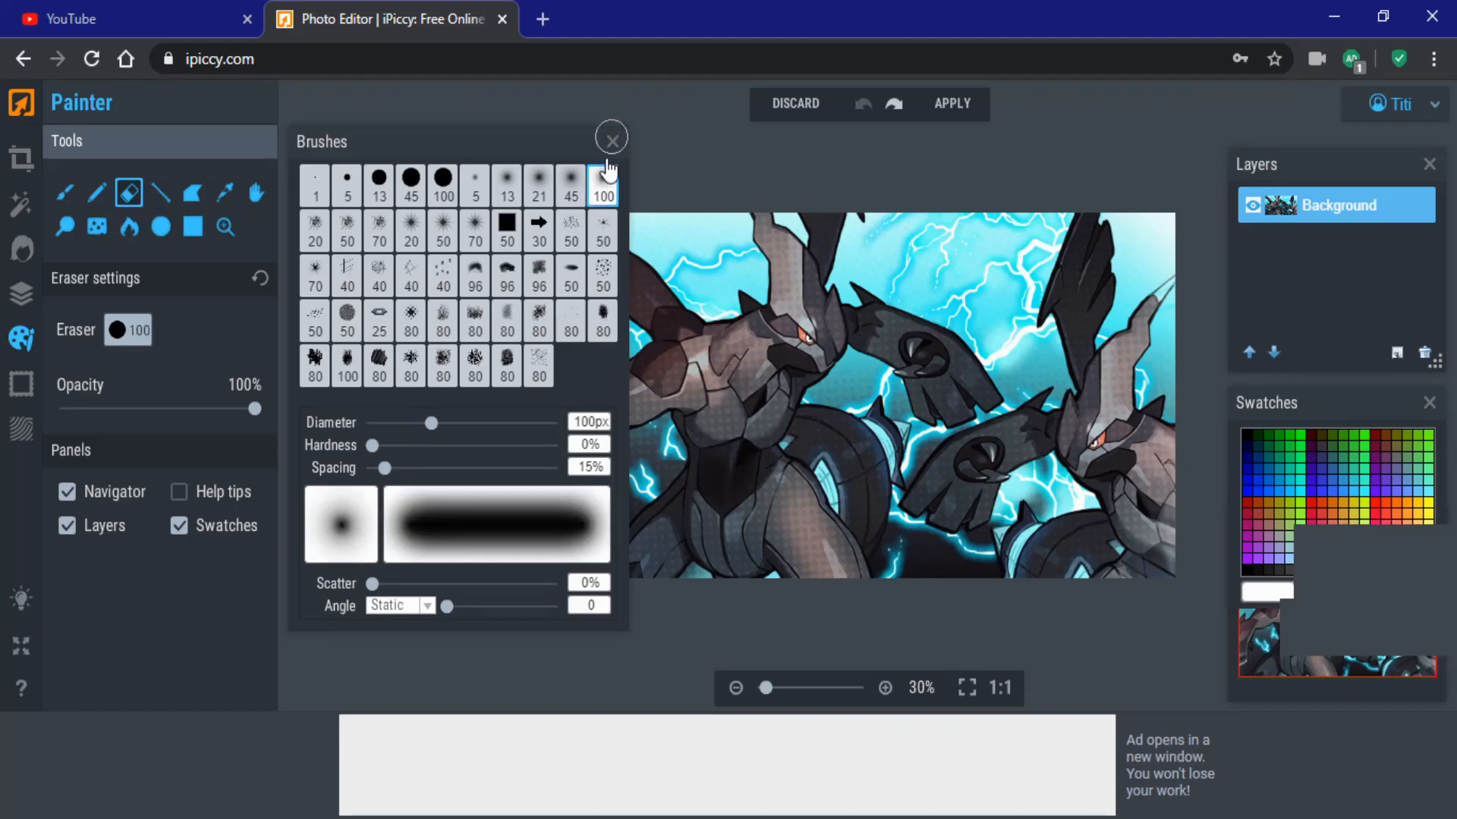
click(611, 144)
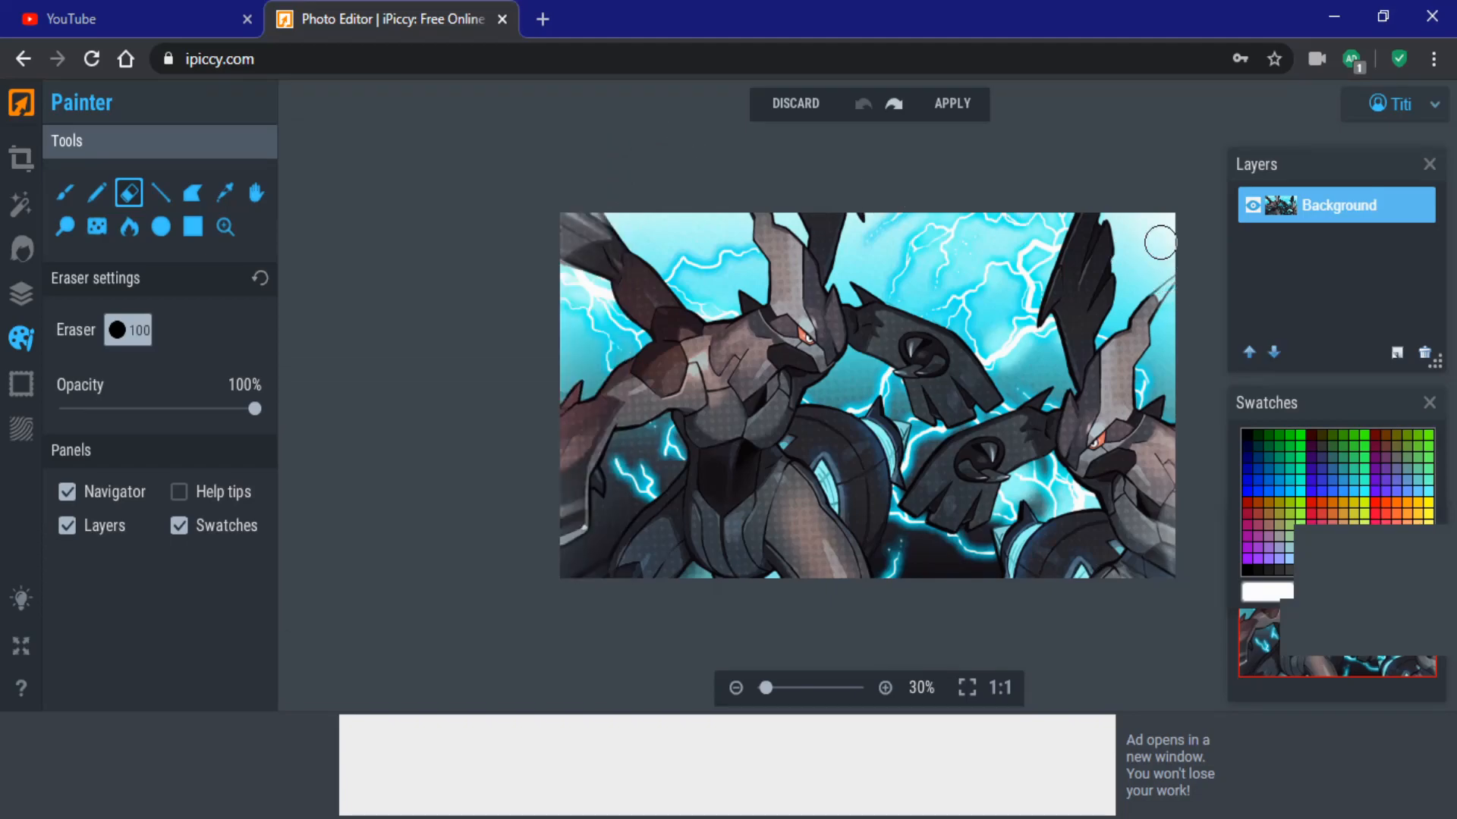
Step: Erase soft freehand strokes down the right part of the artwork, and apply the Painter changes to flatten the image
mouse_move(1168, 226)
mouse_down()
mouse_move(1081, 499)
mouse_move(1093, 565)
mouse_move(1127, 569)
mouse_move(1086, 483)
mouse_move(1093, 455)
mouse_move(1081, 463)
mouse_up()
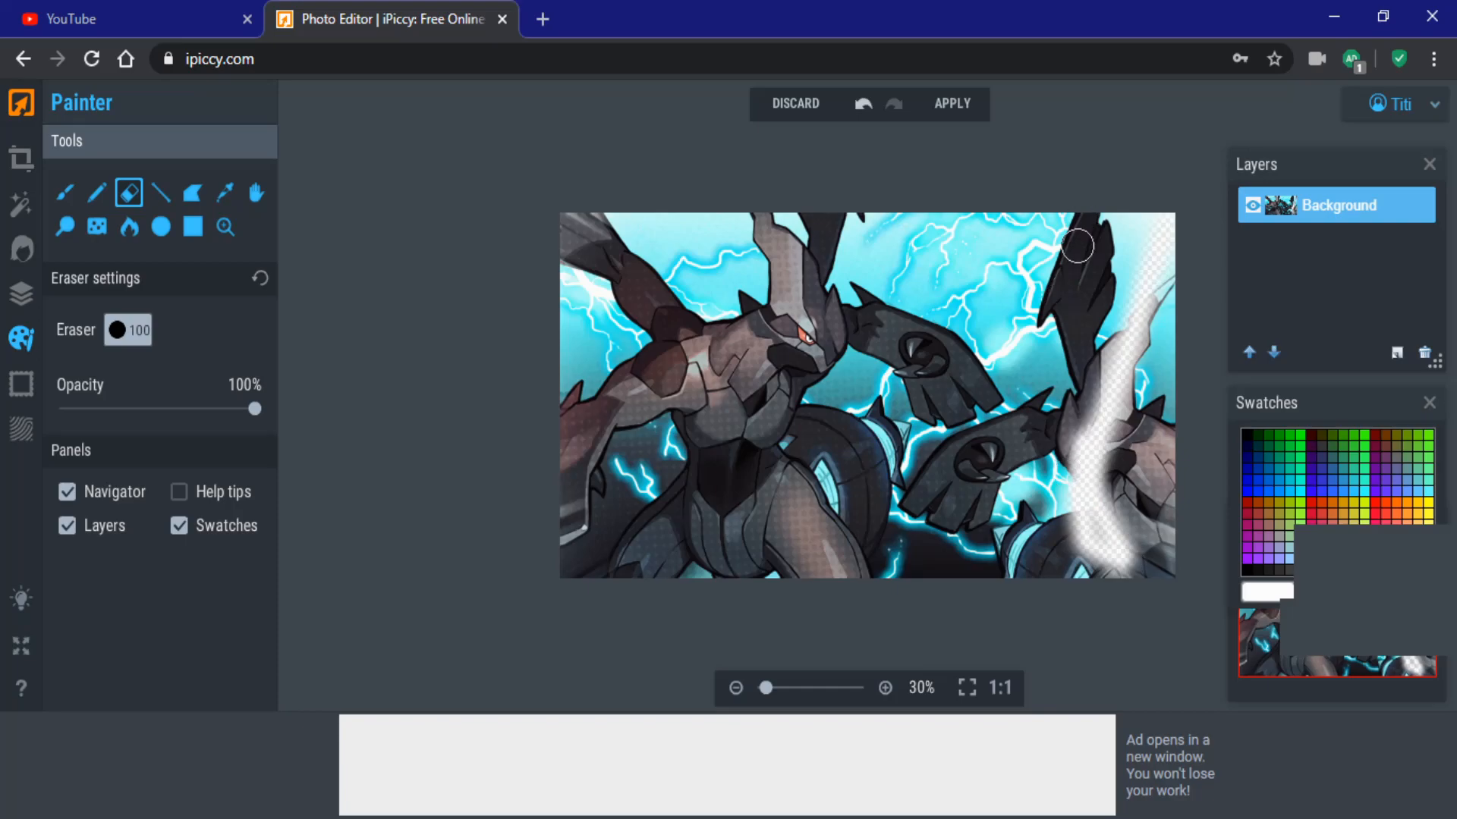
mouse_move(1078, 246)
mouse_down()
mouse_move(1082, 262)
mouse_move(1092, 227)
mouse_move(1116, 300)
mouse_move(1027, 562)
mouse_up()
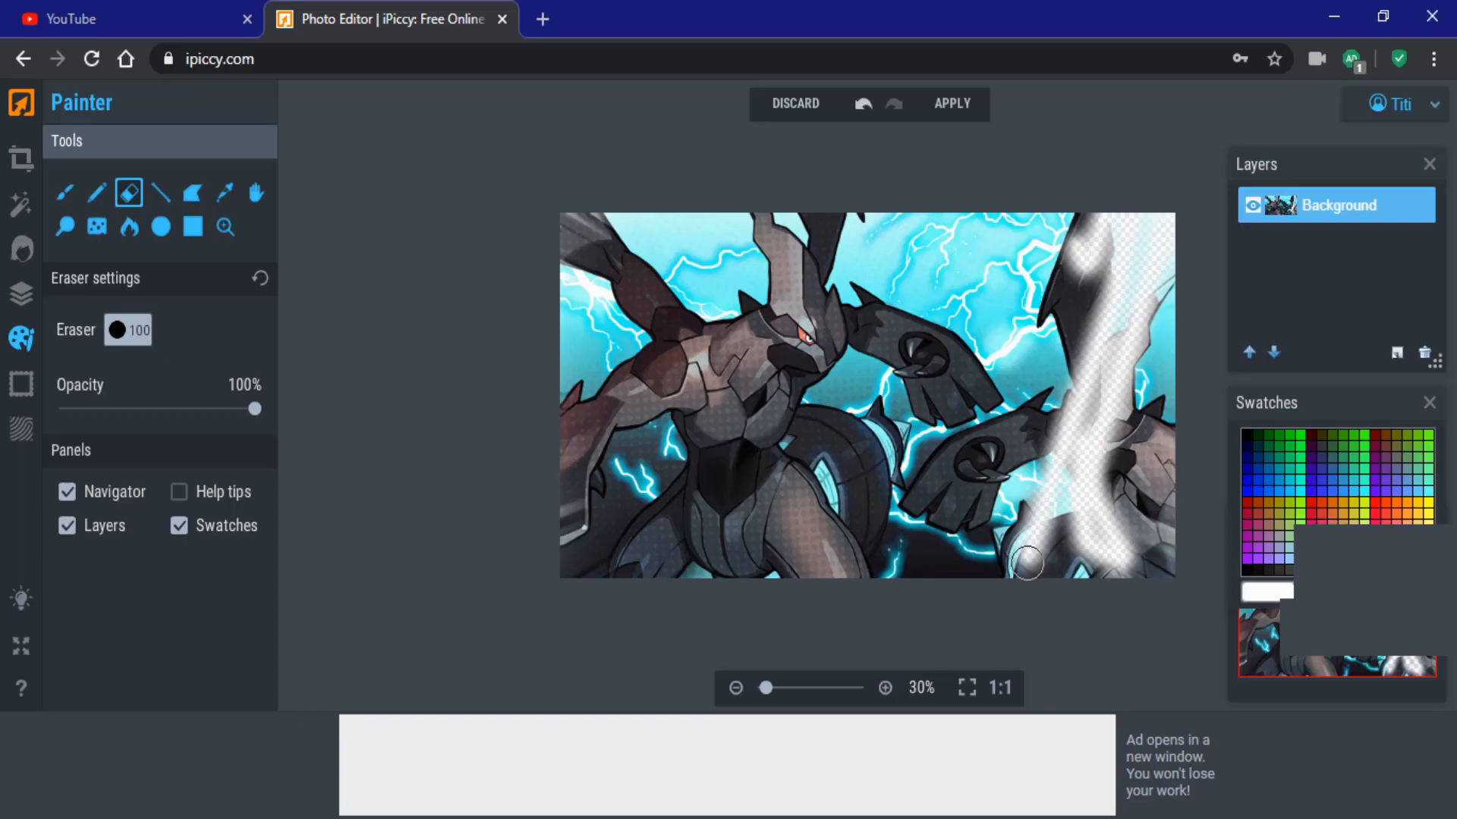
mouse_move(1028, 562)
mouse_down()
mouse_move(1076, 349)
mouse_move(1070, 360)
mouse_move(1041, 519)
mouse_move(1098, 306)
mouse_move(1086, 441)
mouse_up()
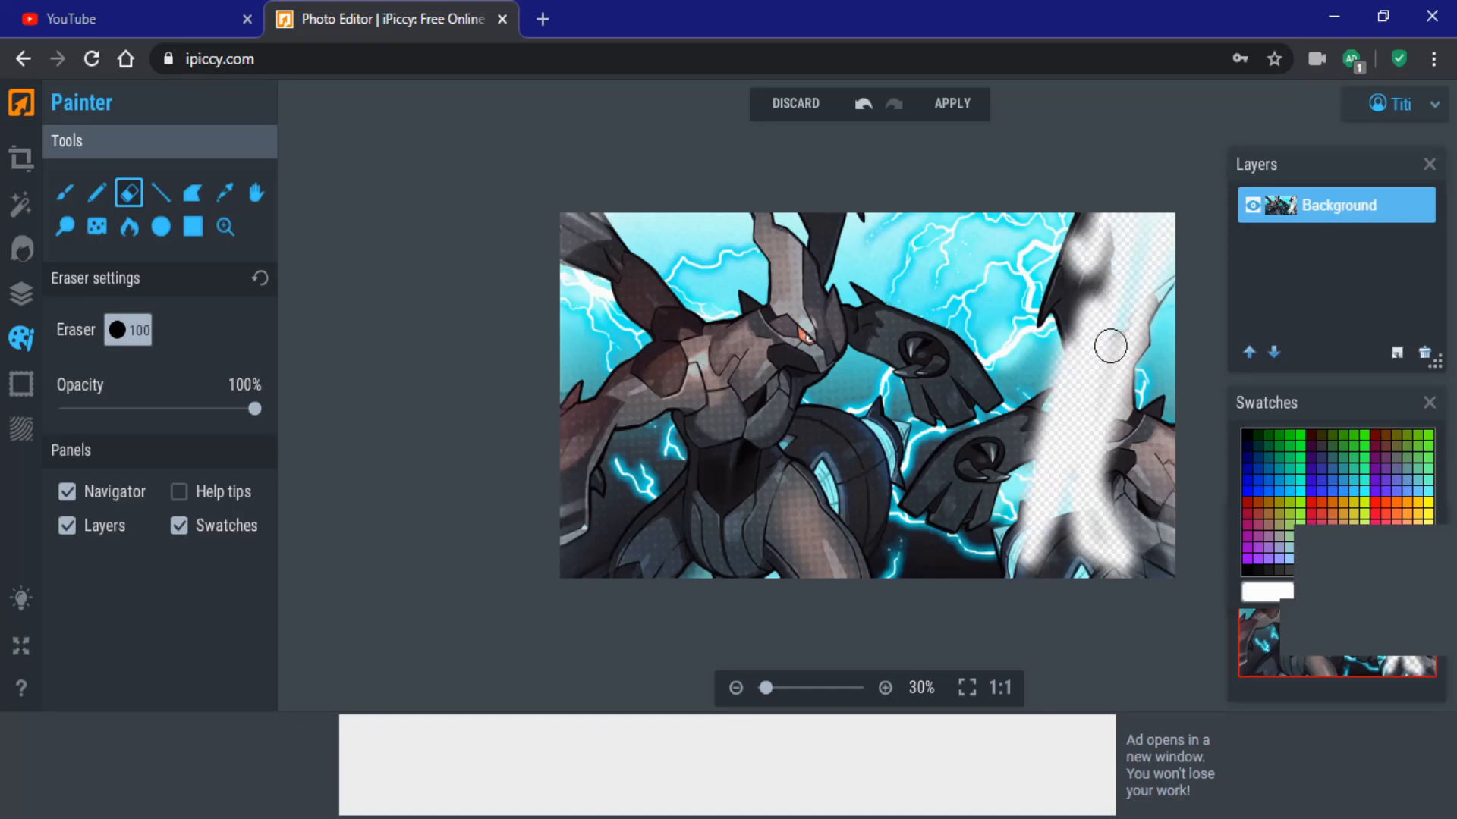
mouse_move(1141, 279)
mouse_down()
mouse_move(1139, 356)
mouse_move(1184, 396)
mouse_up()
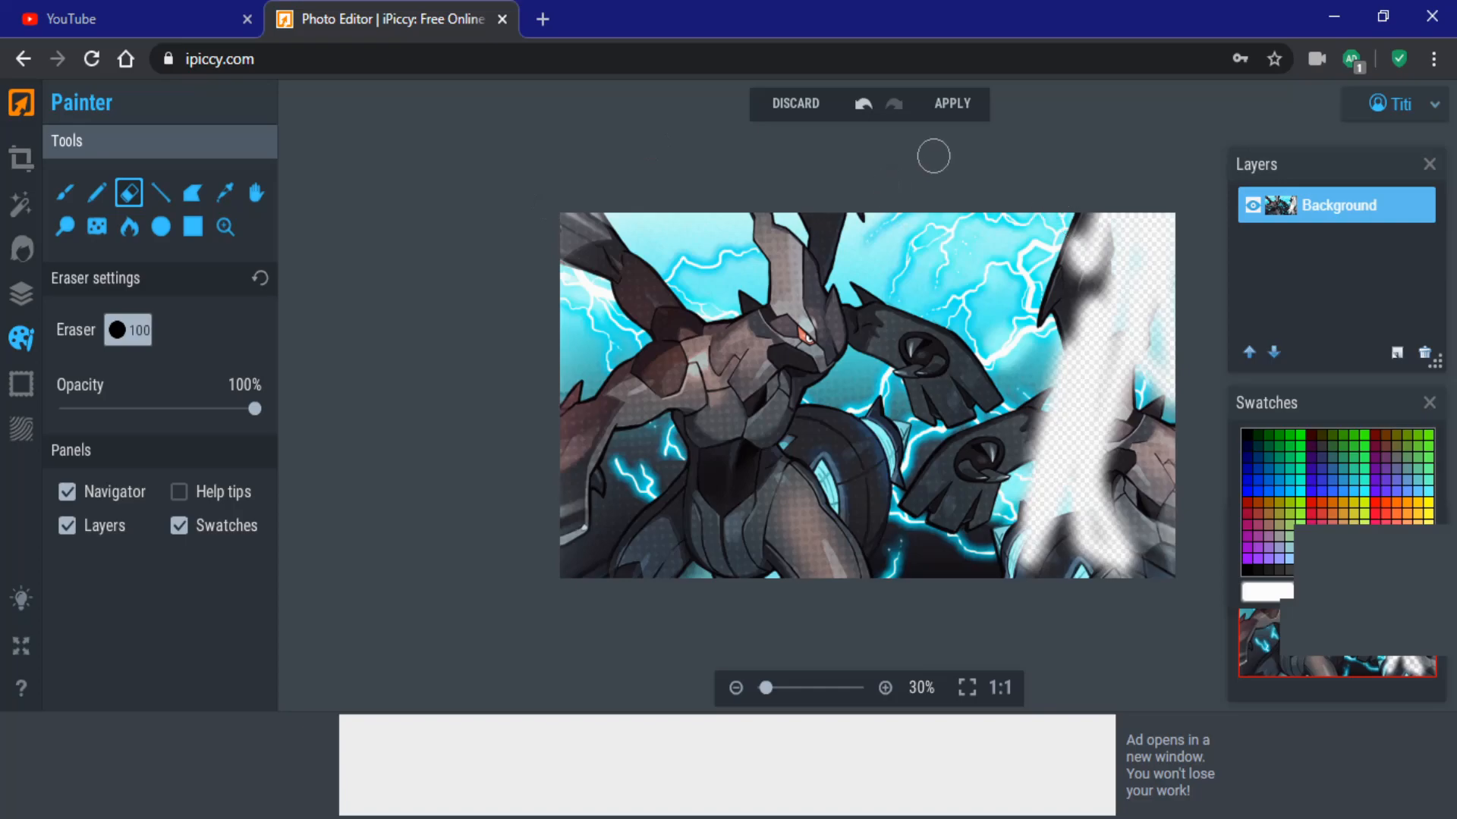
click(954, 103)
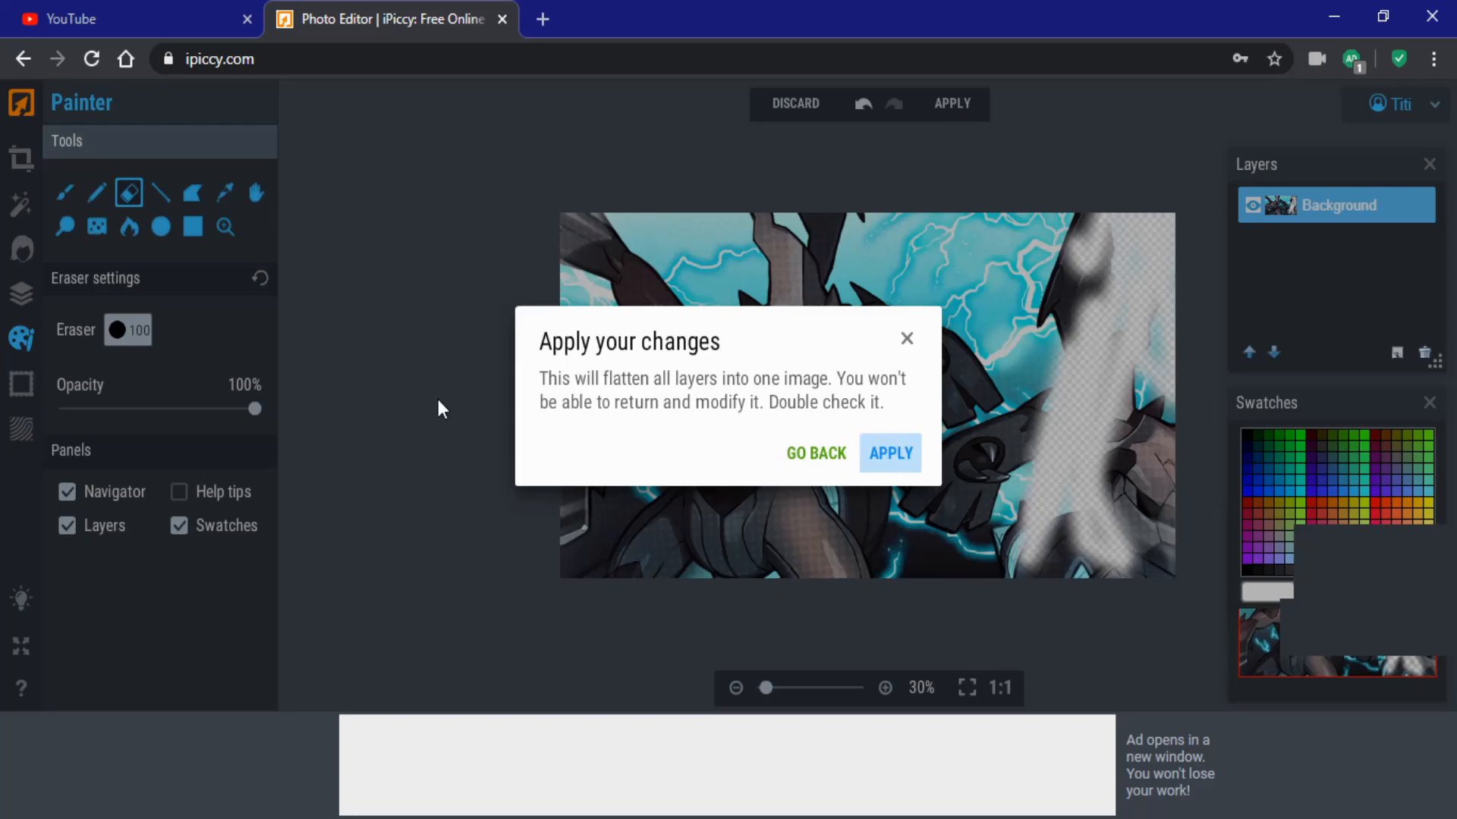
key(Return)
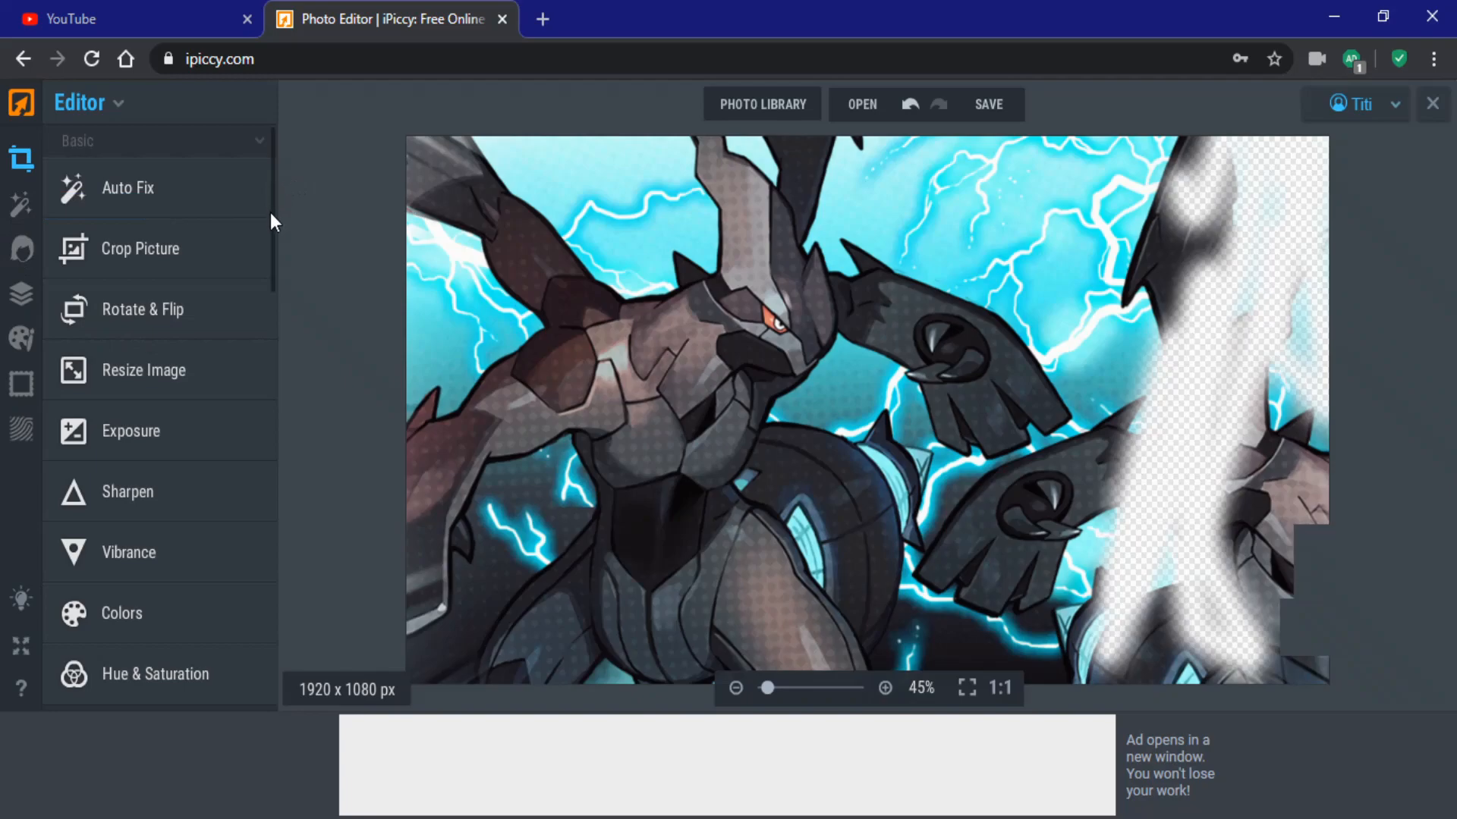
Step: Erase the right part of the artwork along a diagonal edge with Erase Background, using brush size 219
scroll(271, 220, down, 3)
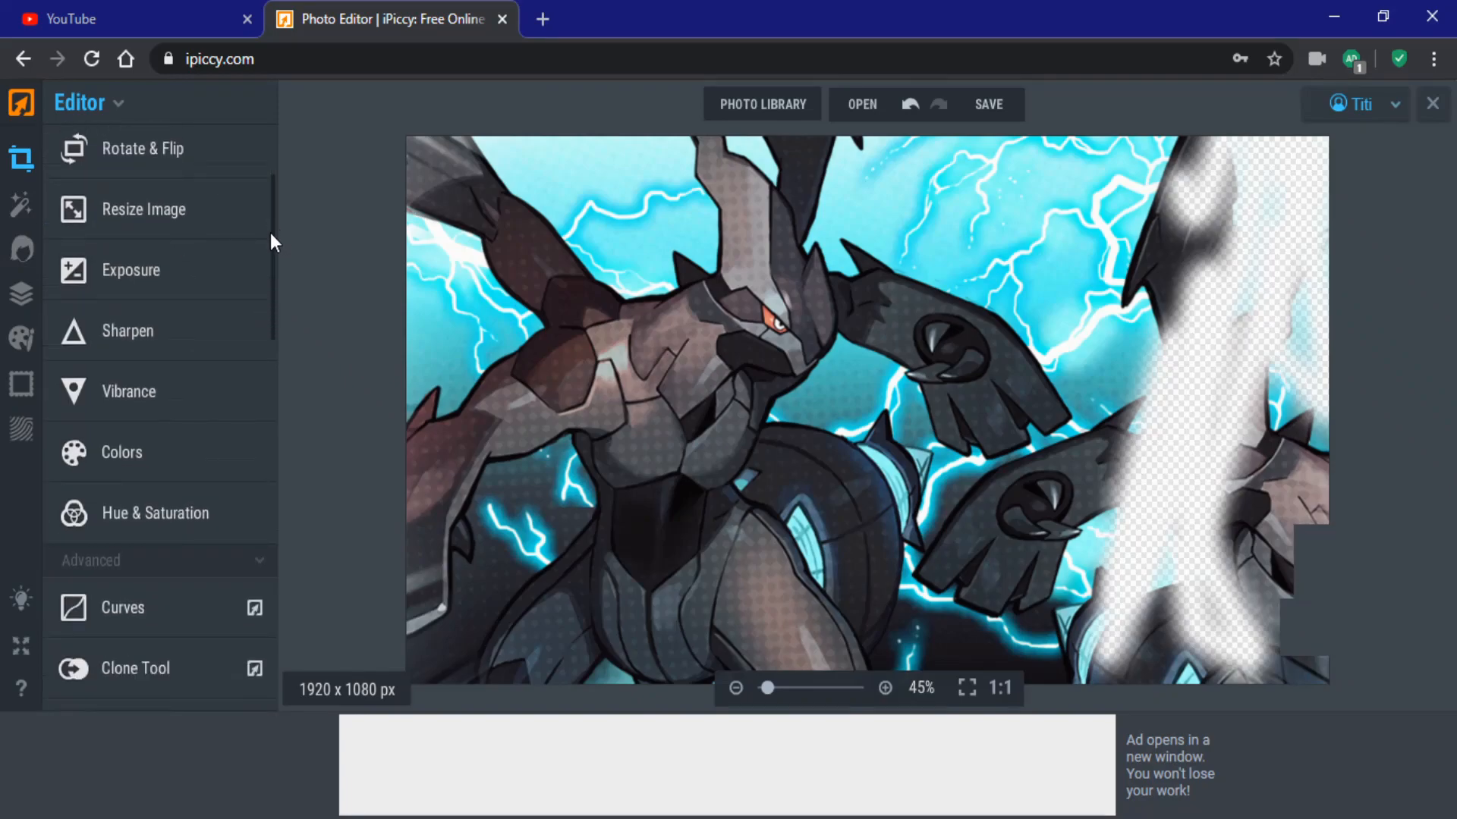
scroll(271, 250, down, 2)
scroll(260, 208, up, 4)
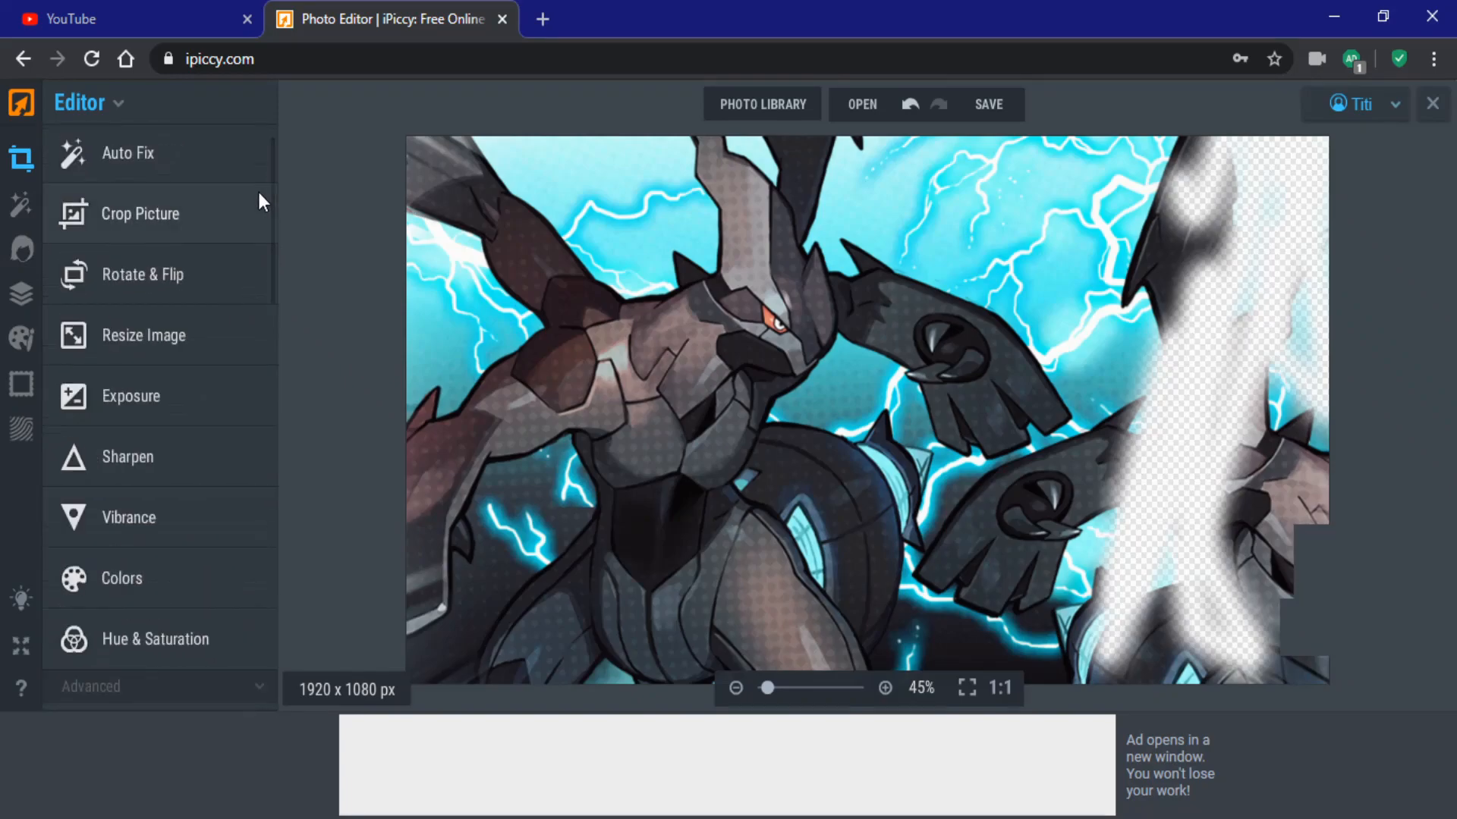
scroll(268, 317, down, 7)
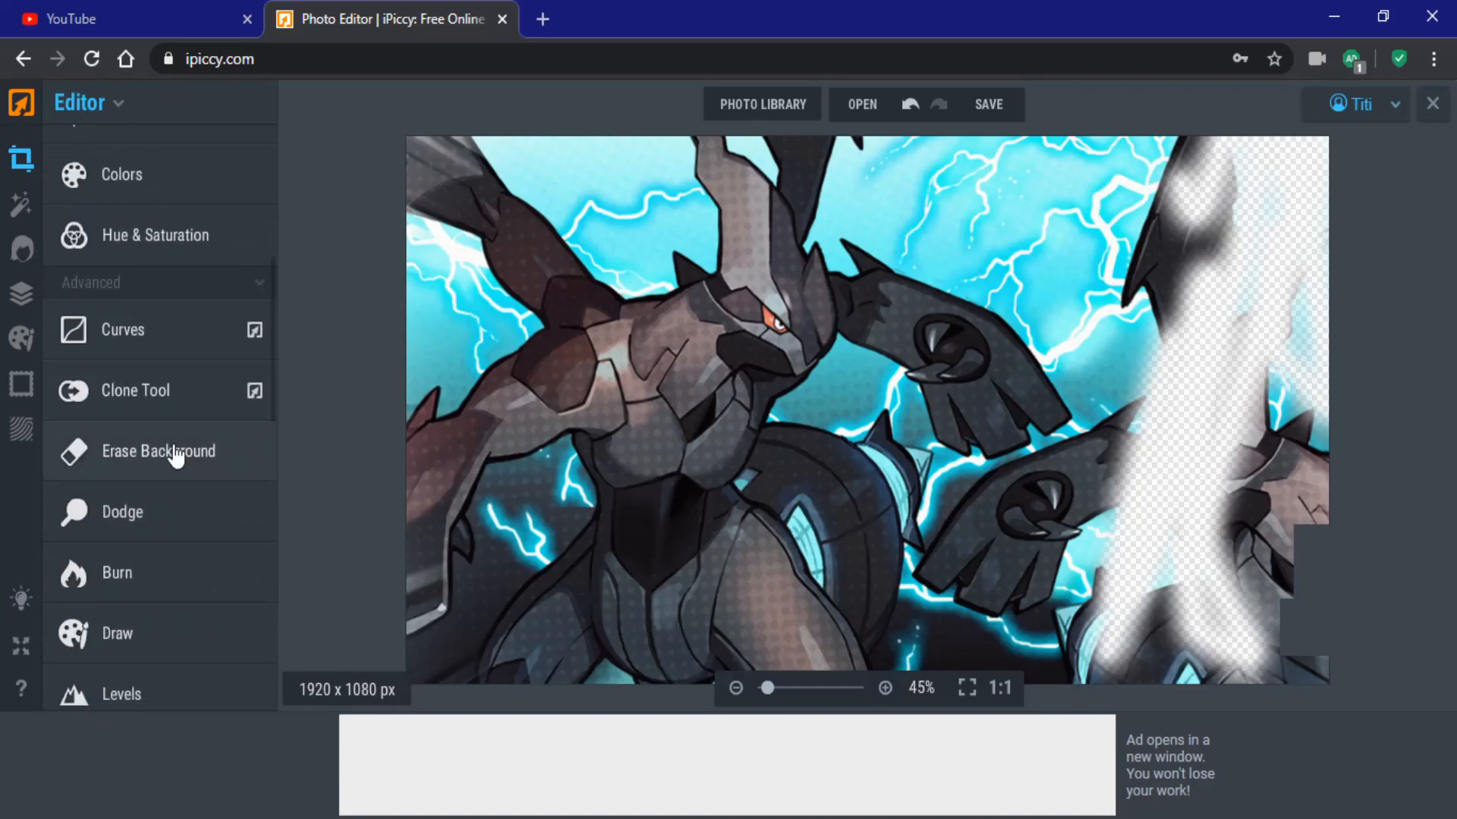
click(176, 455)
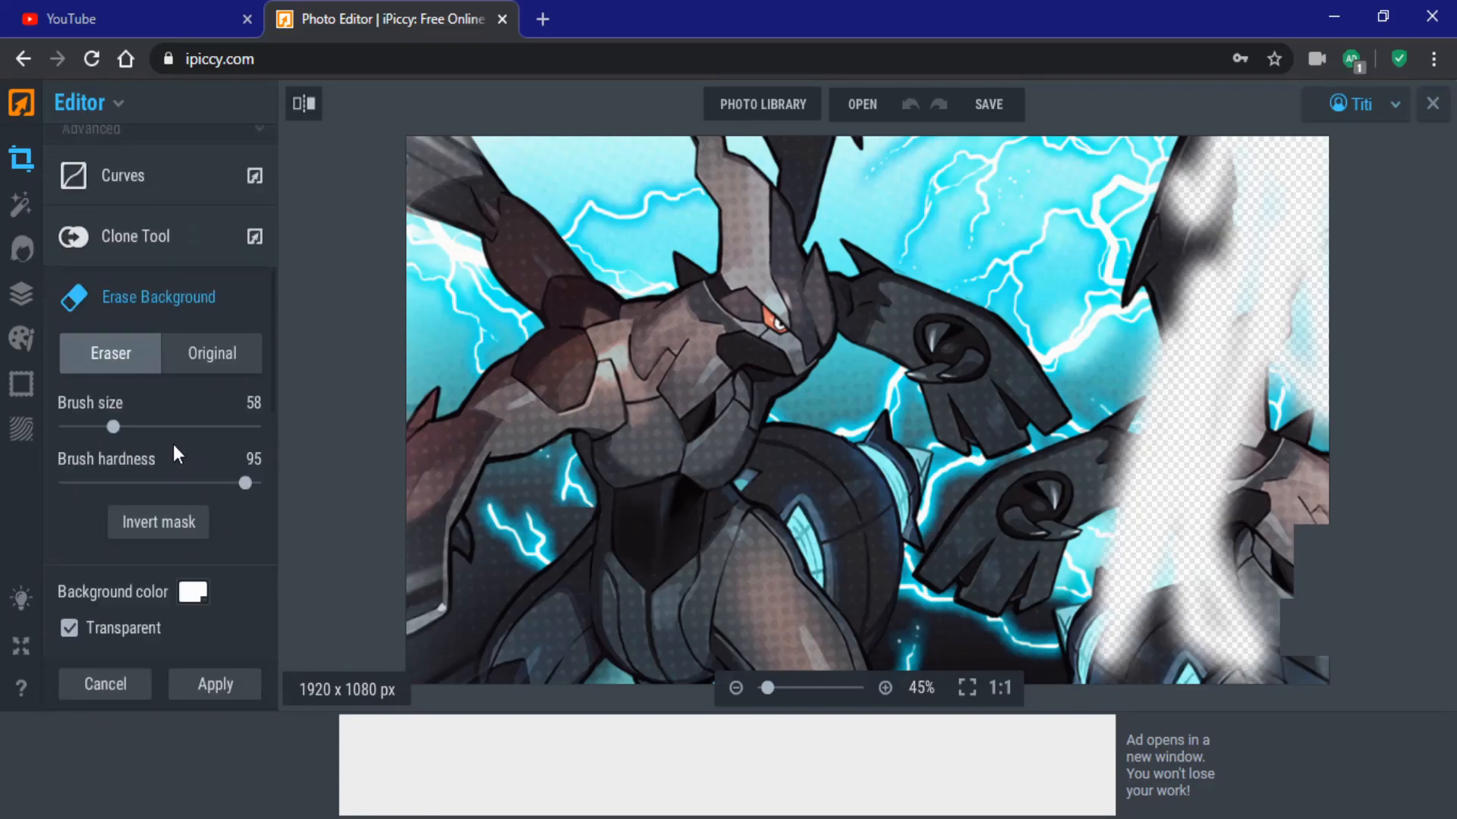
drag(116, 426, 249, 430)
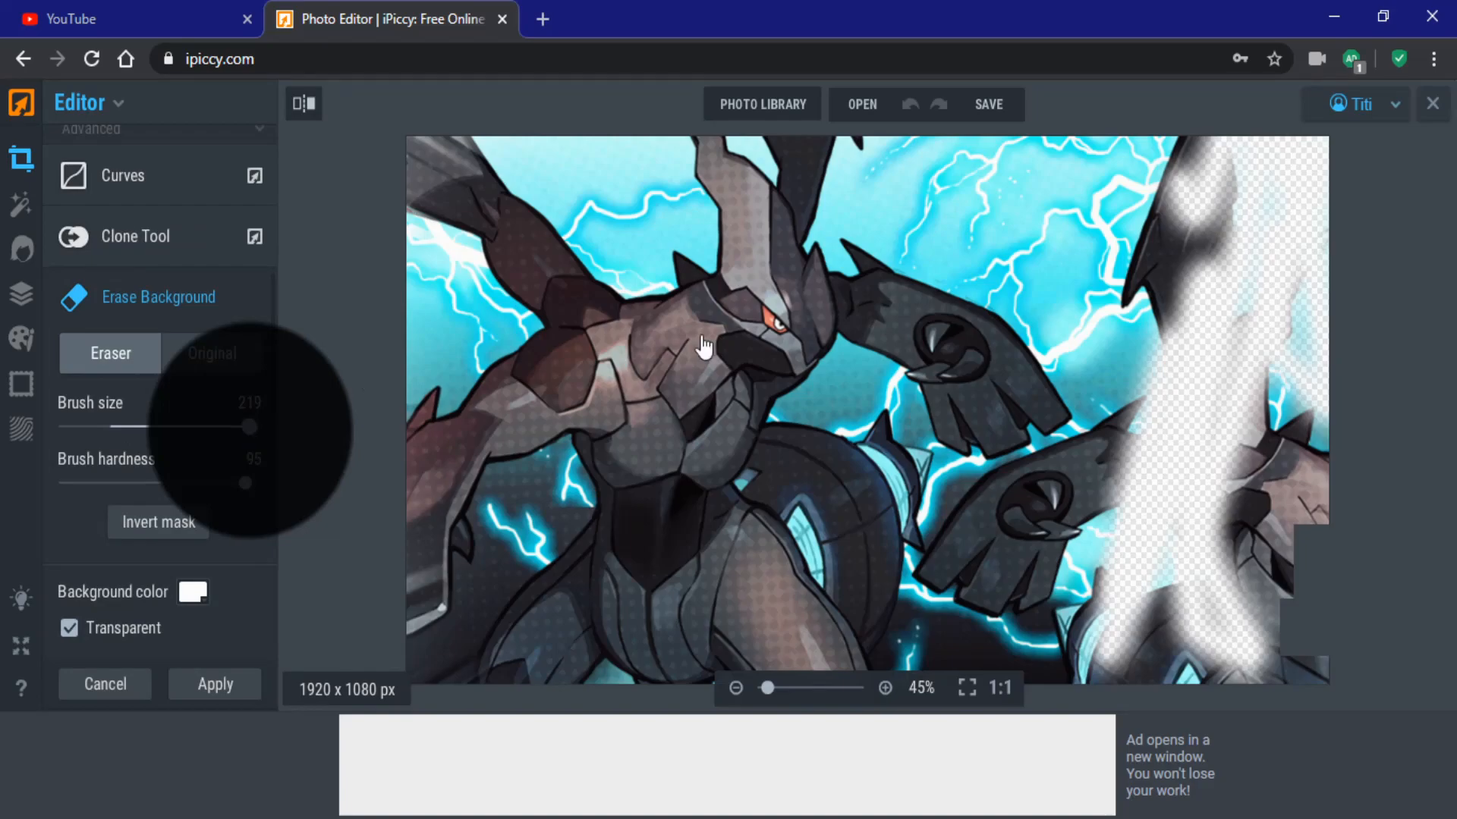
mouse_move(1208, 544)
mouse_down()
mouse_move(1382, 406)
mouse_move(1204, 585)
mouse_move(1214, 660)
mouse_move(1298, 690)
mouse_up()
mouse_move(1184, 668)
mouse_down()
mouse_move(1116, 649)
mouse_move(1104, 630)
mouse_move(1172, 303)
mouse_move(1232, 218)
mouse_move(1209, 540)
mouse_move(1001, 641)
mouse_move(1187, 345)
mouse_move(1157, 129)
mouse_move(1073, 520)
mouse_move(1009, 561)
mouse_move(959, 488)
mouse_move(1019, 220)
mouse_move(1161, 97)
mouse_move(1245, 367)
mouse_move(1330, 230)
mouse_up()
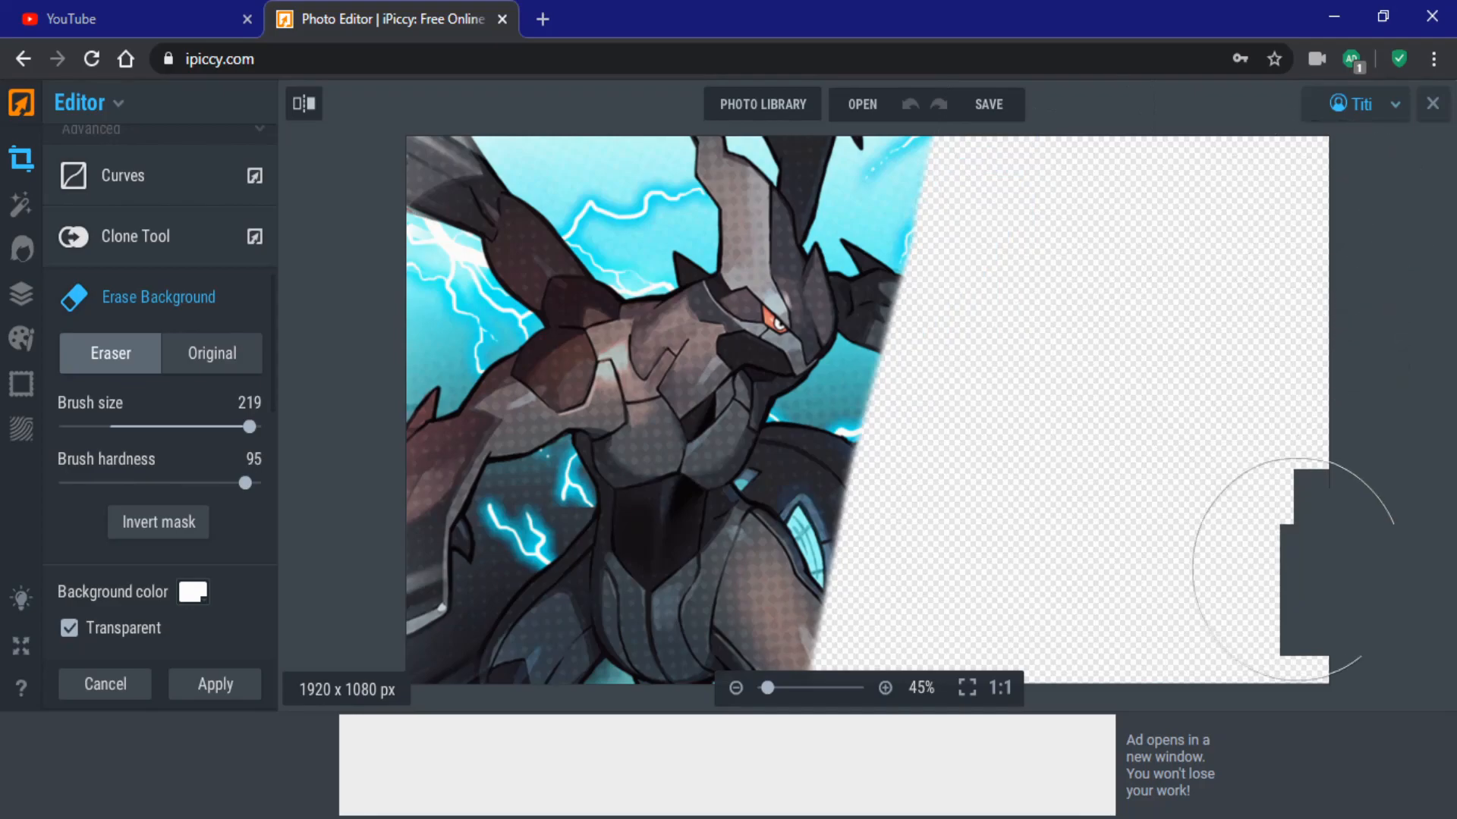